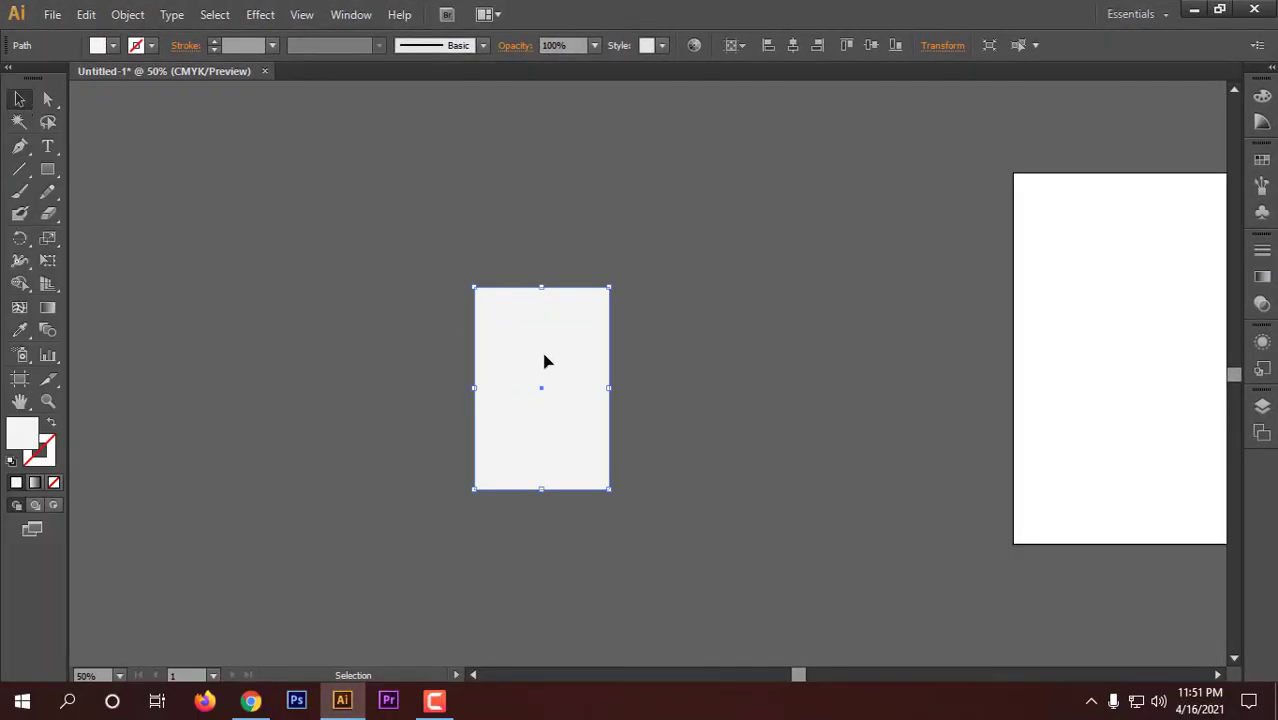
- Copy the selected rectangle with a Move offset of 4 in horizontally and 0 in vertically
key("Return")
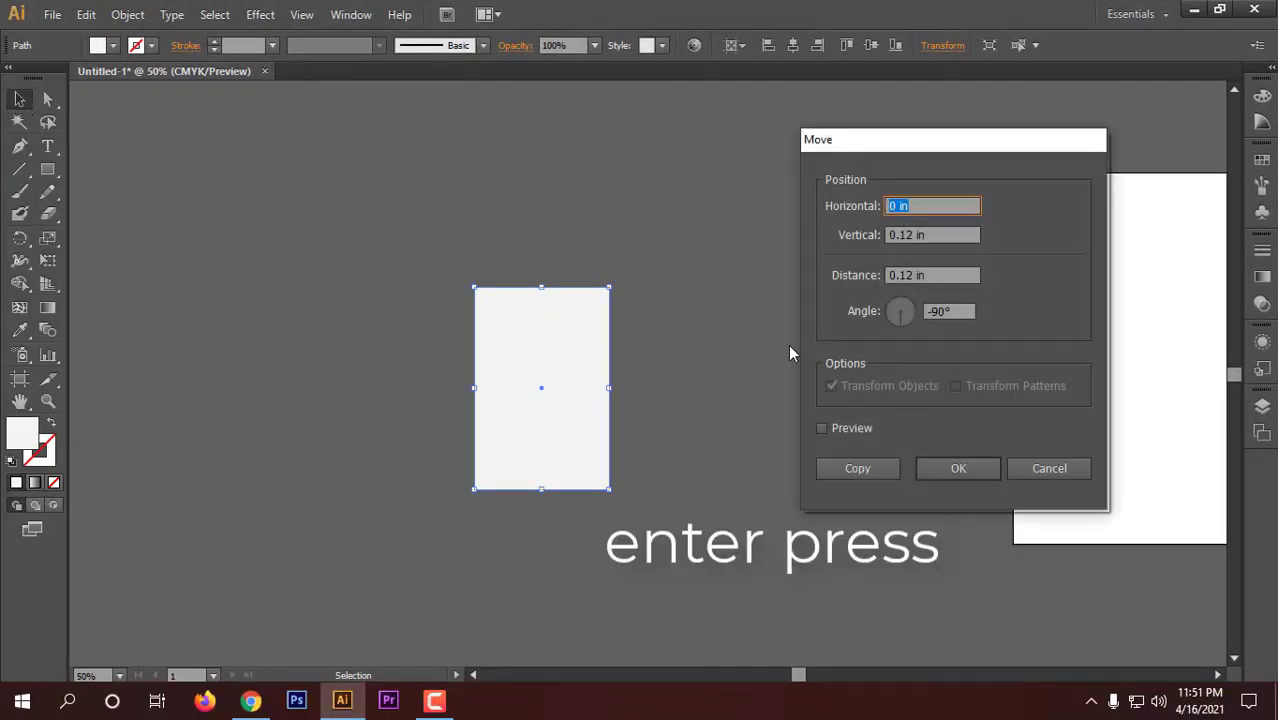
left_click(912, 235)
type("0")
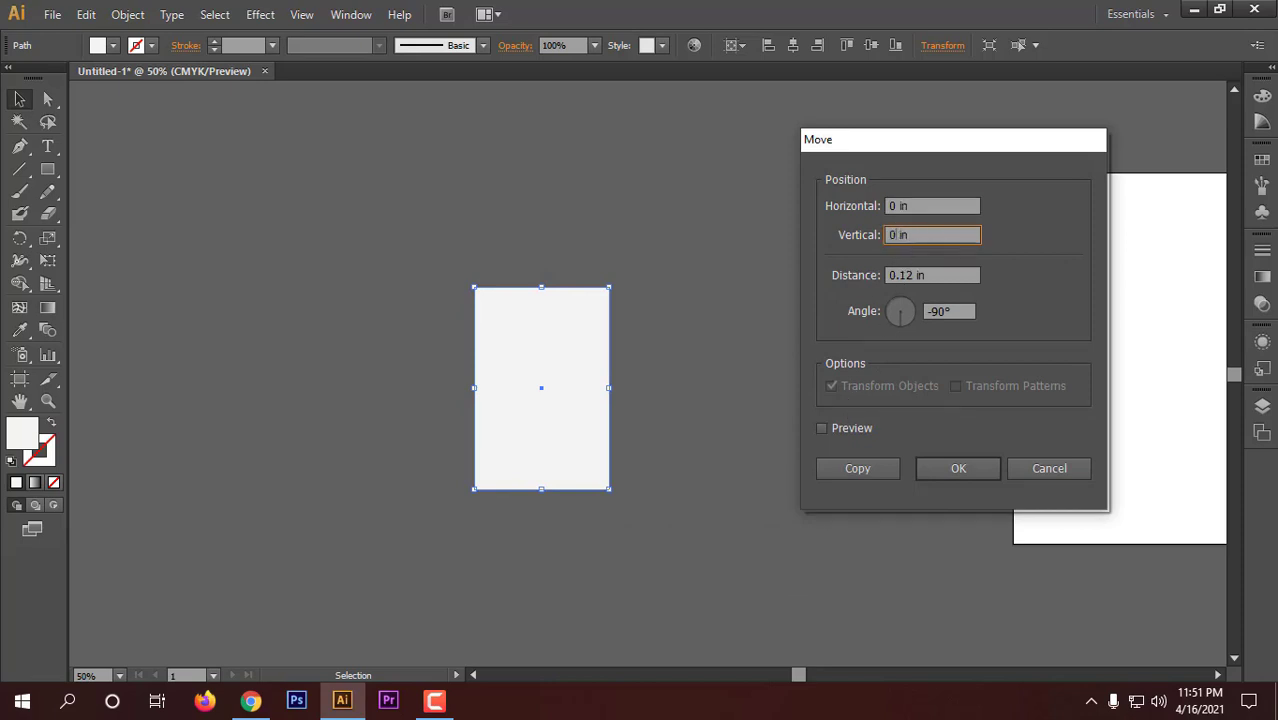
key("Tab")
left_click(897, 205)
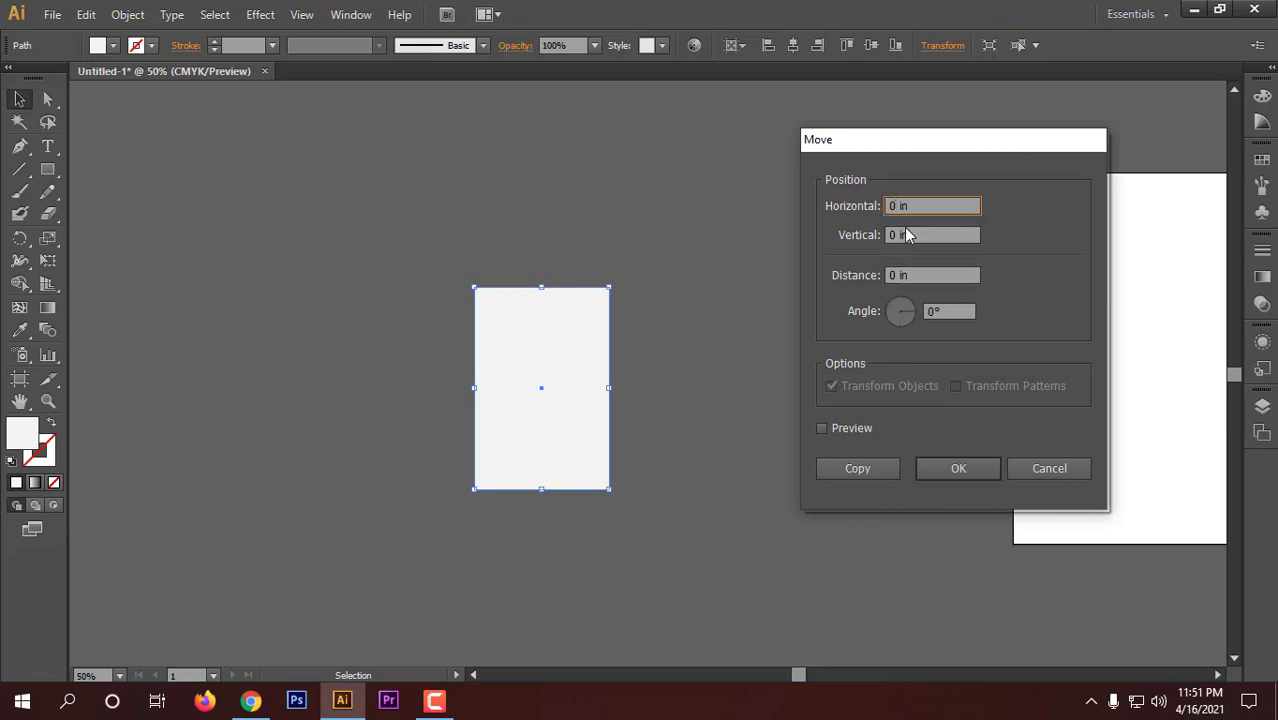
key("BackSpace")
type("4")
left_click(821, 428)
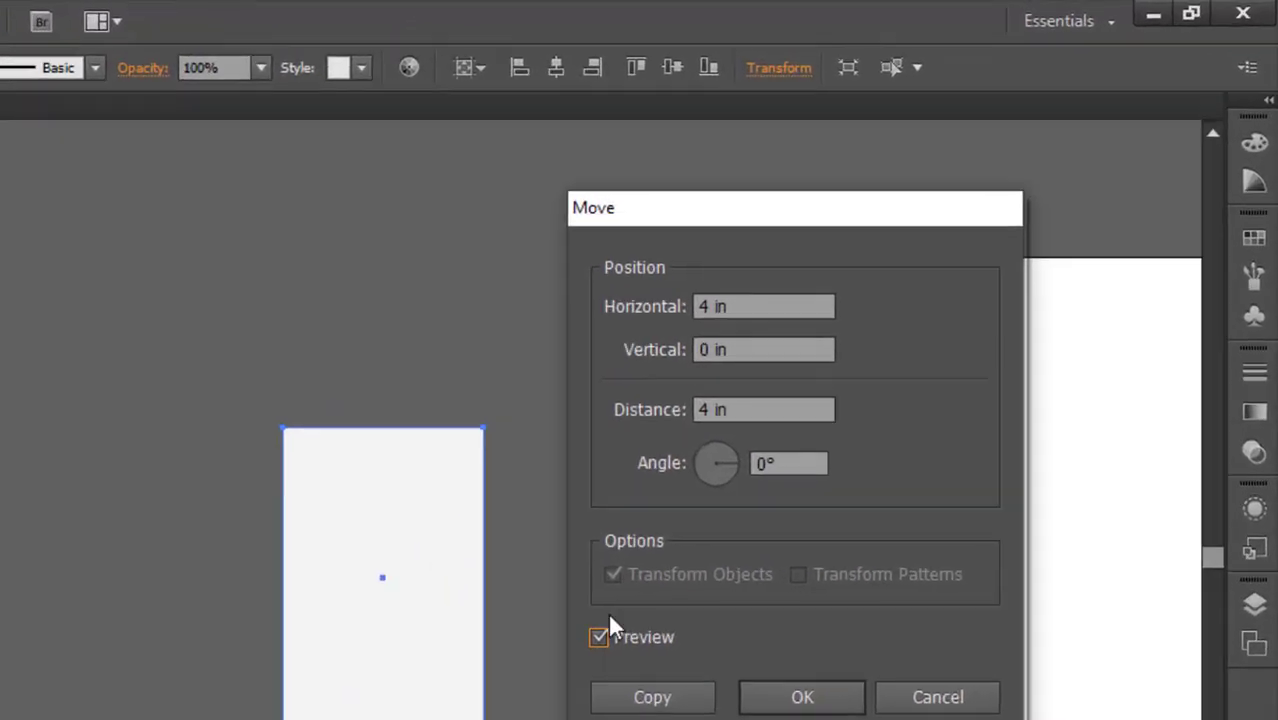
left_click(844, 483)
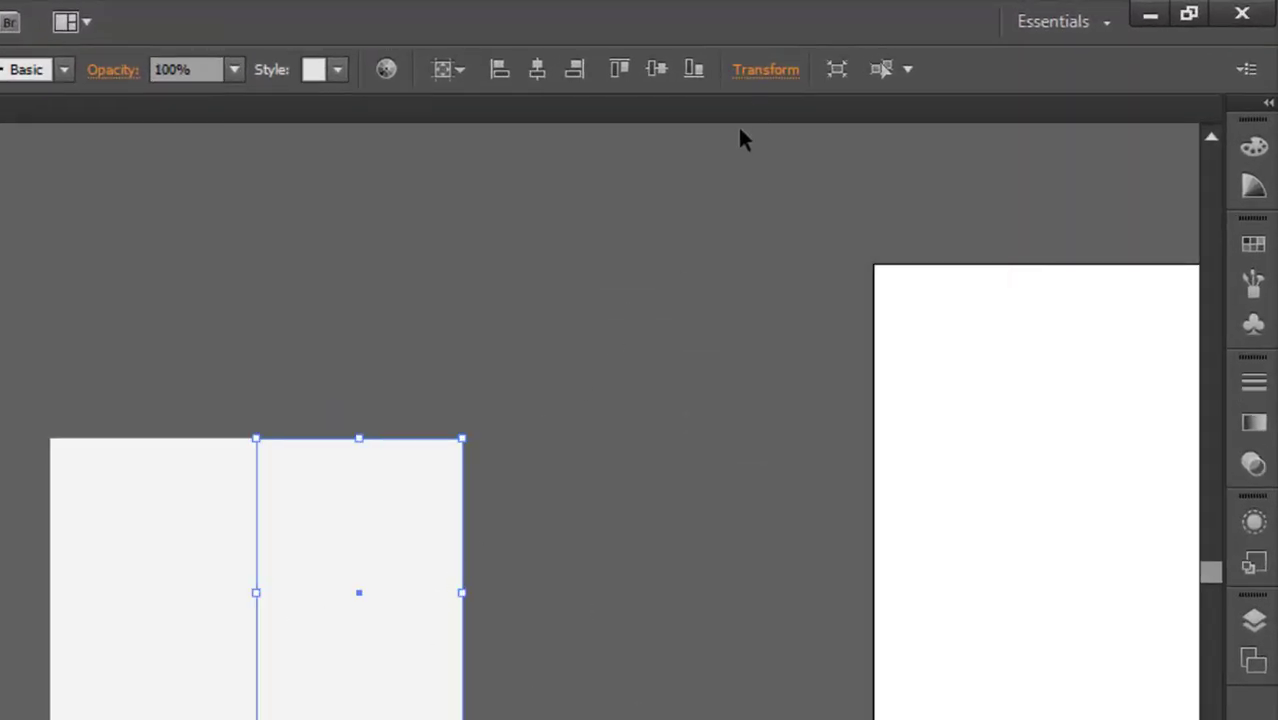
- Set the copied rectangle's width to 2.5 in, keeping its left edge as the reference point
left_click(765, 69)
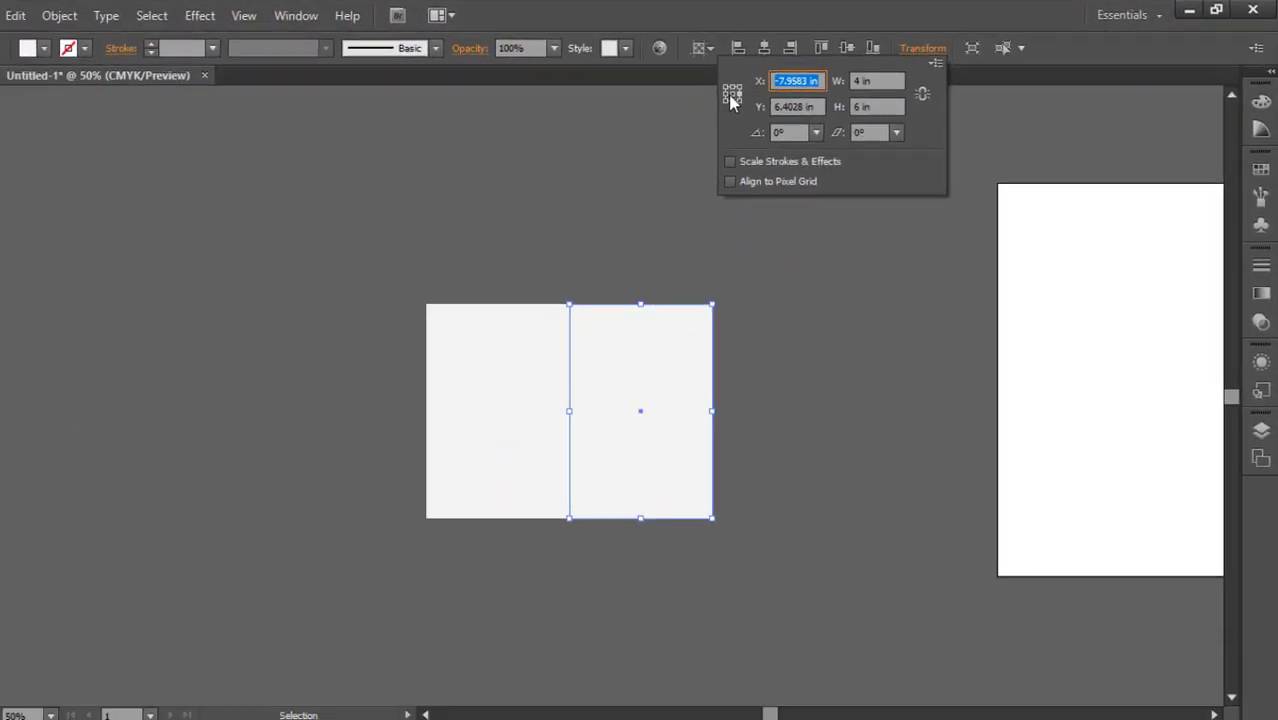
left_click(492, 133)
left_click(884, 77)
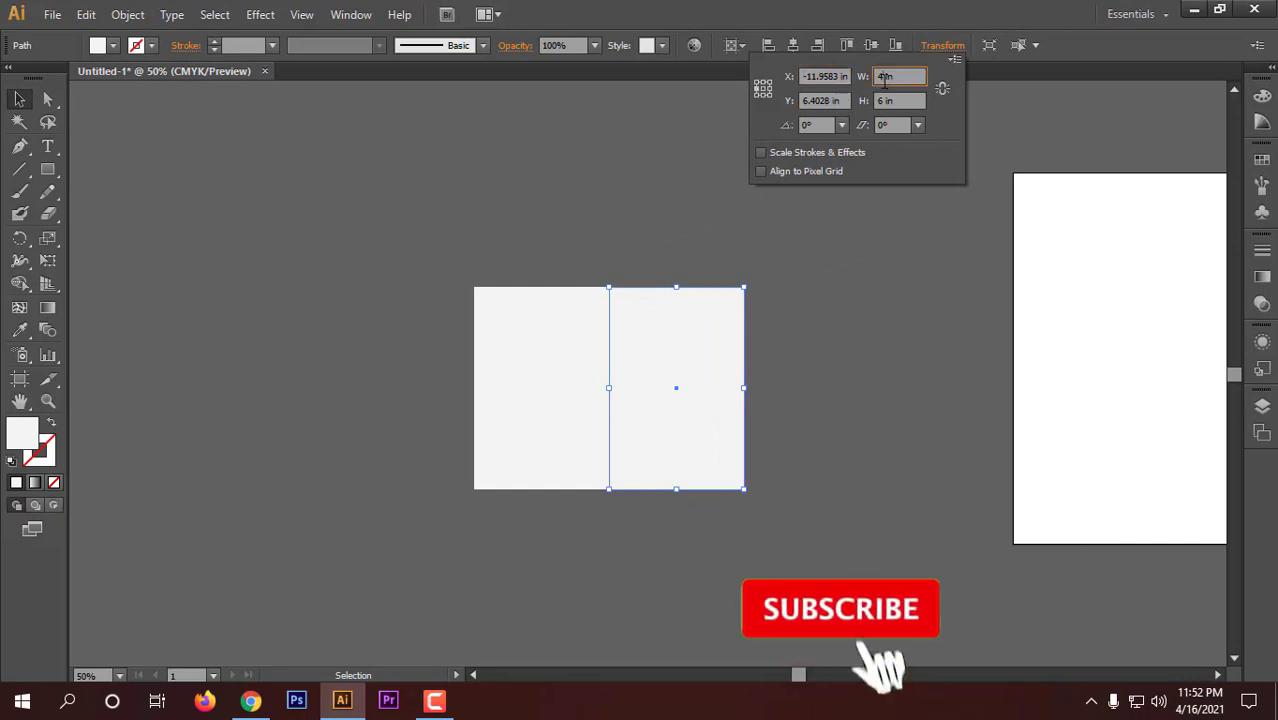
key("BackSpace")
type("2.5")
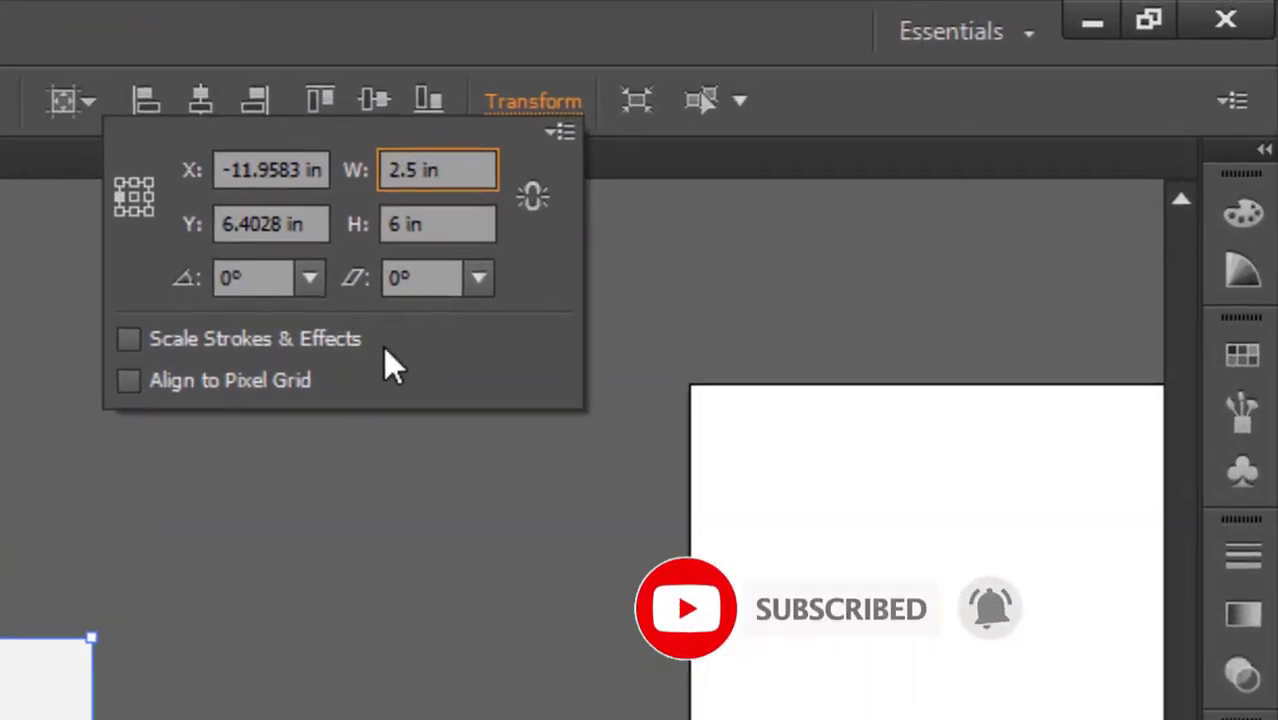
key("Return")
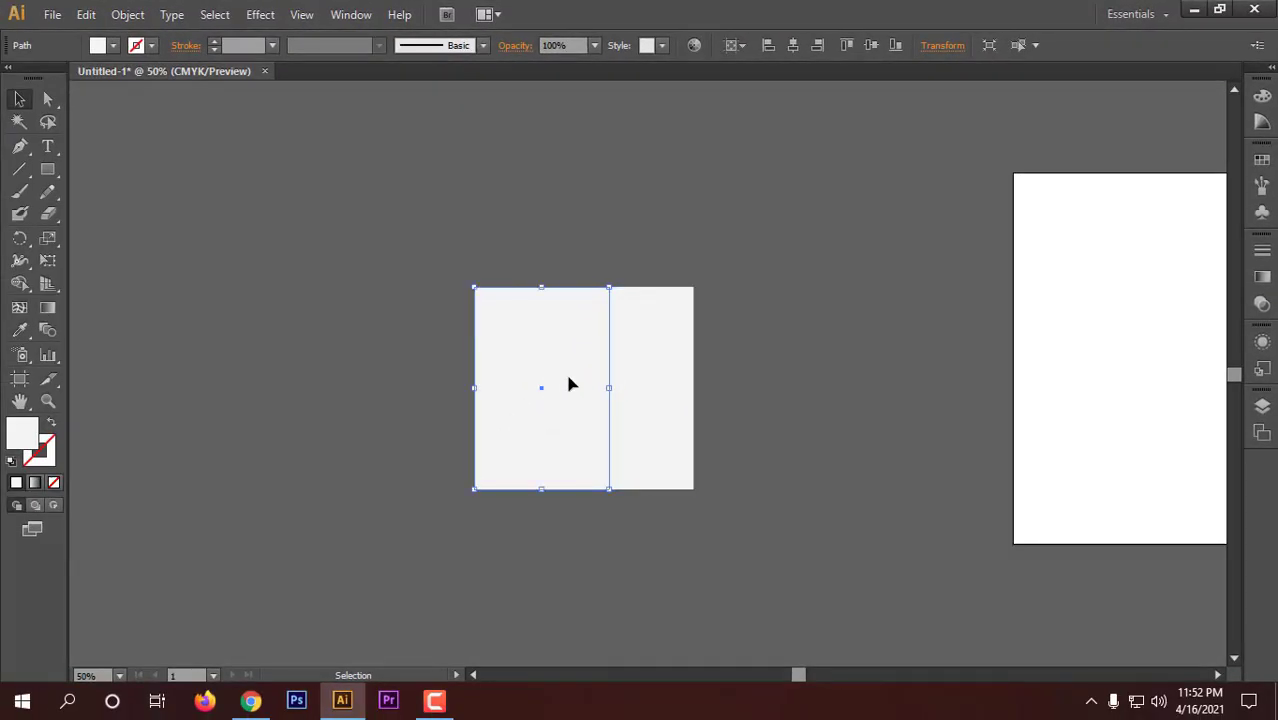
- Copy the original large panel straight down with a Move offset of 0 in horizontally and 6 in vertically
key("Return")
left_click(896, 210)
key("BackSpace")
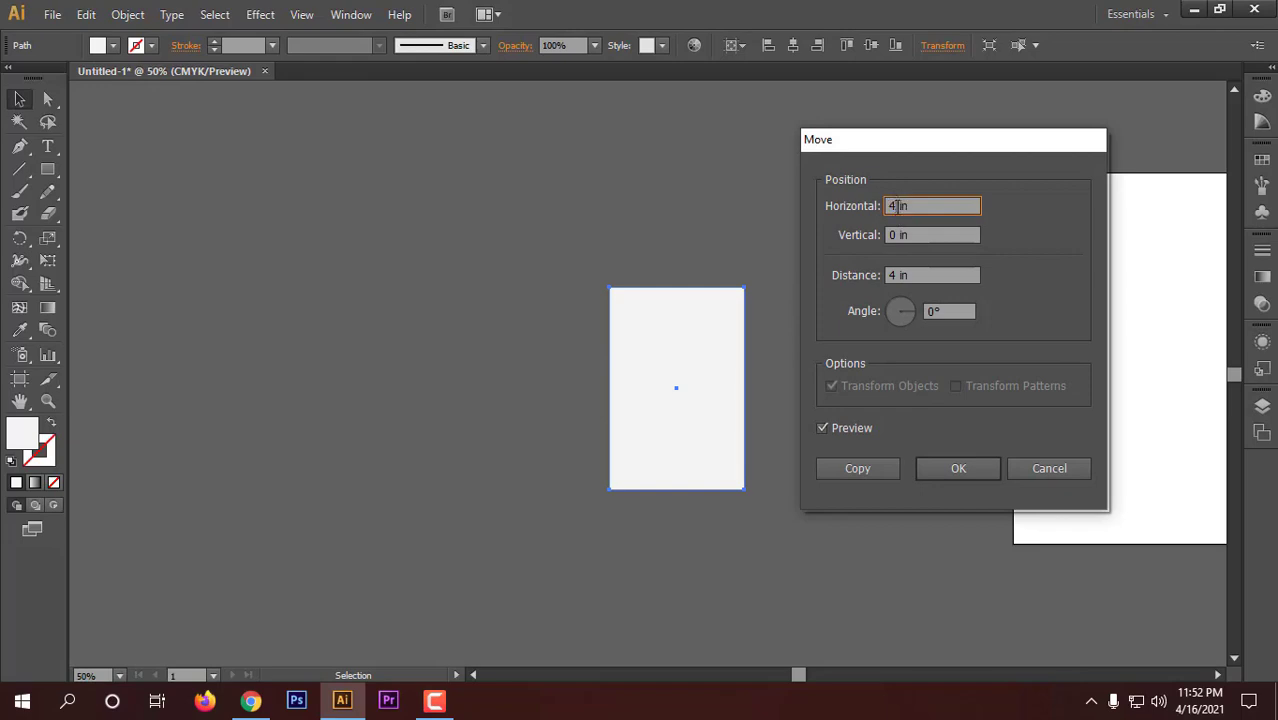
type("0")
key("Tab")
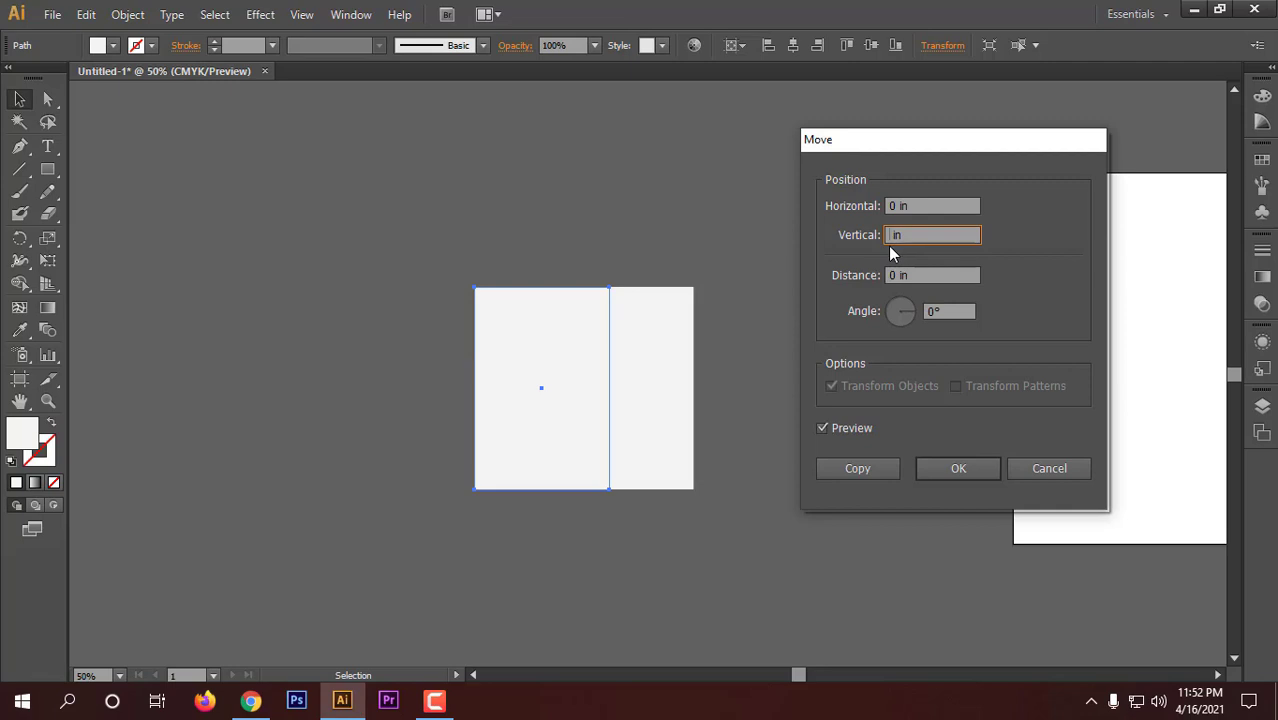
type("6")
left_click(822, 427)
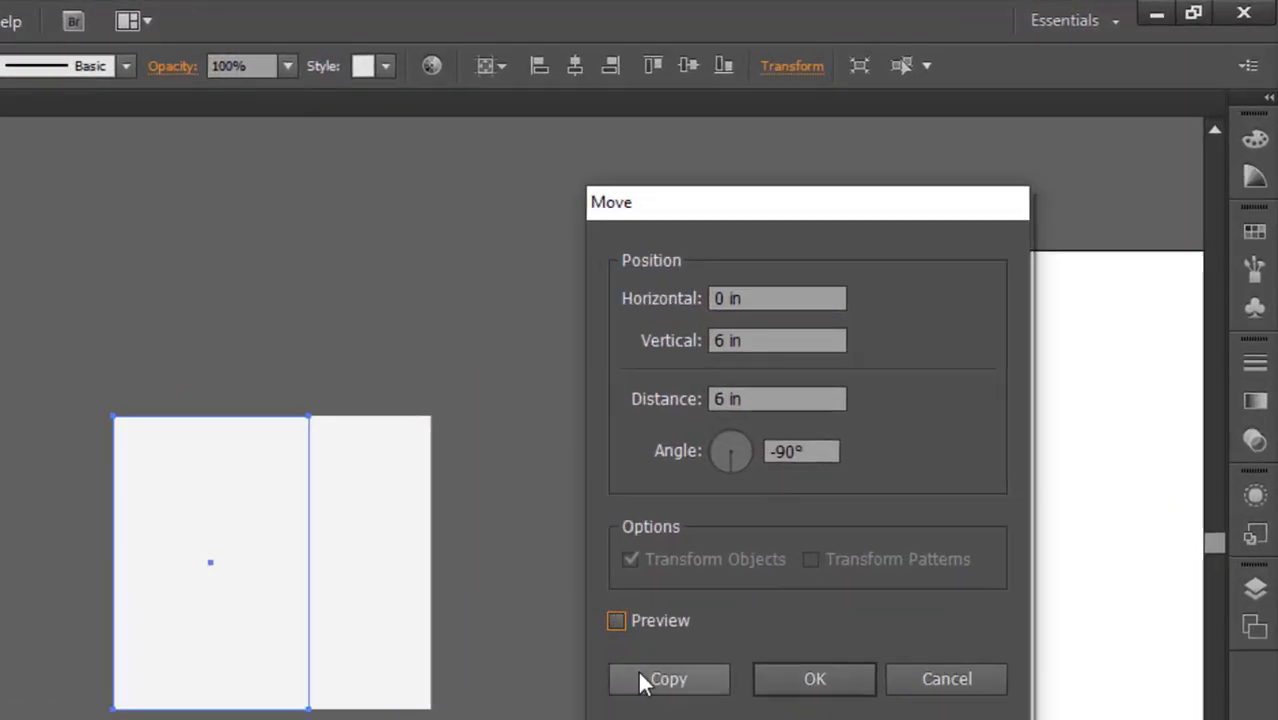
left_click(640, 673)
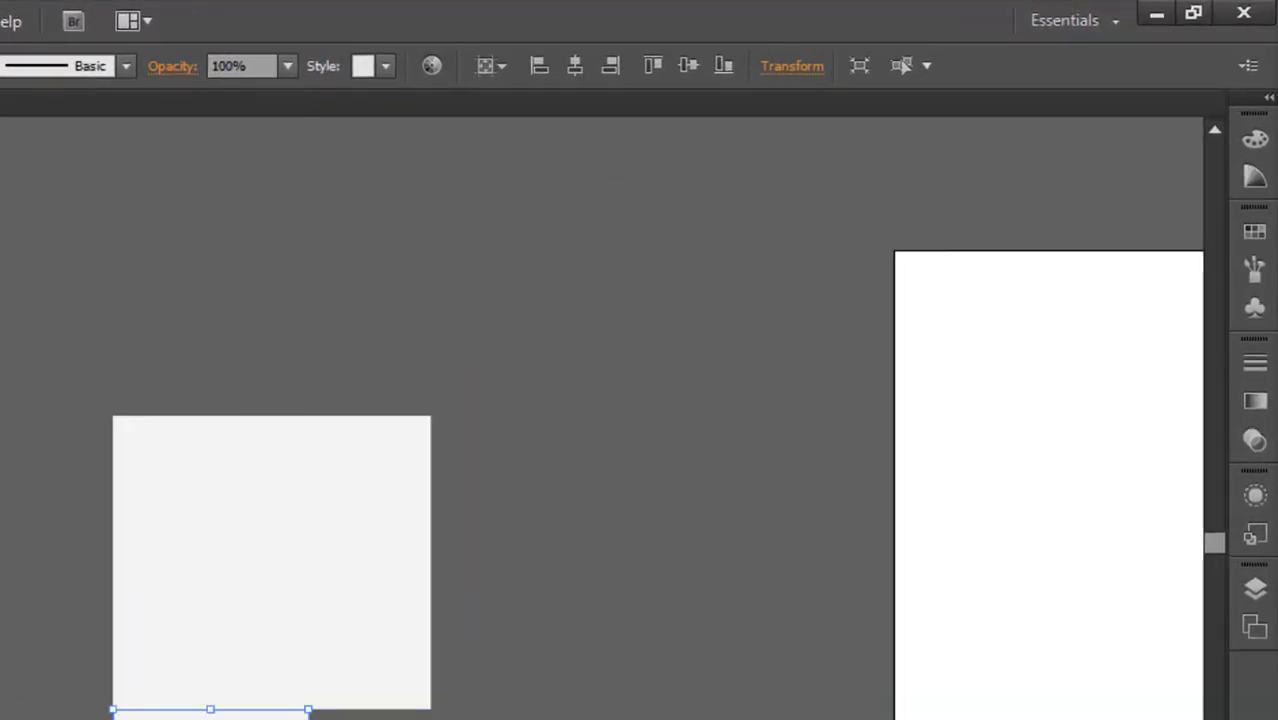
- Set the lower copy's height to 2.5 in, using its top edge as the reference point
key("ctrl+shift+m")
left_click(925, 675)
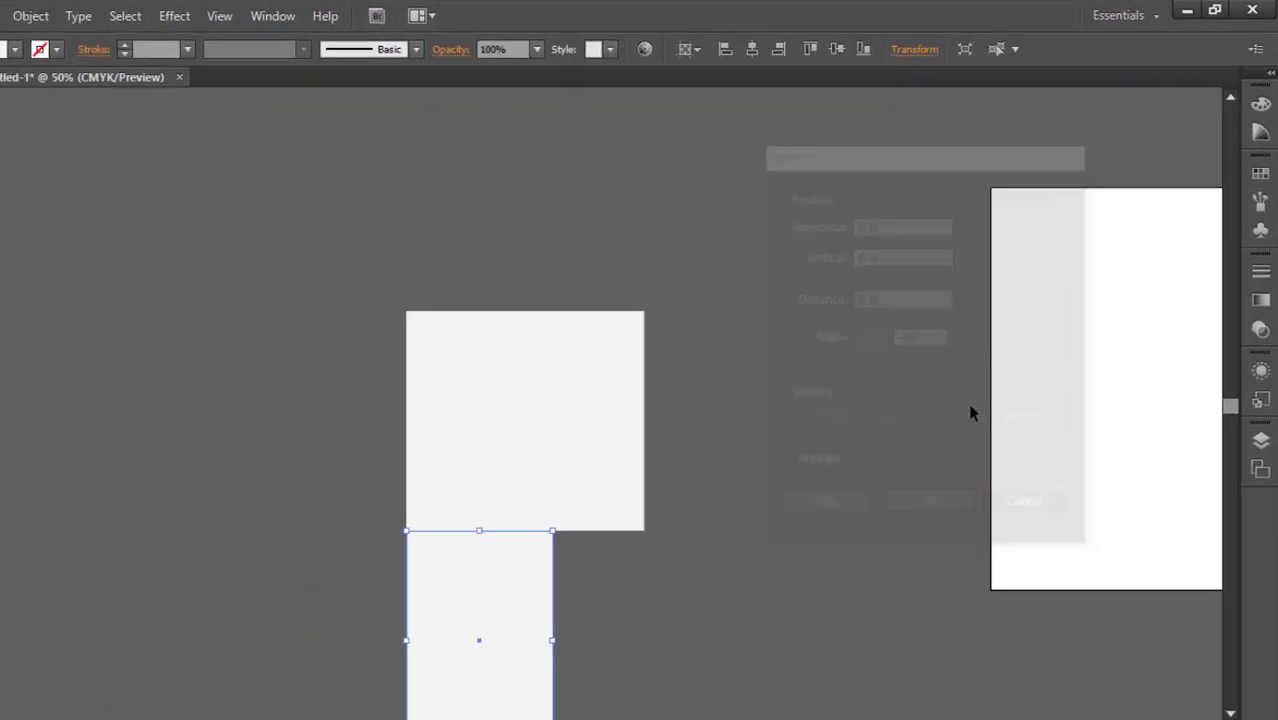
left_click(914, 49)
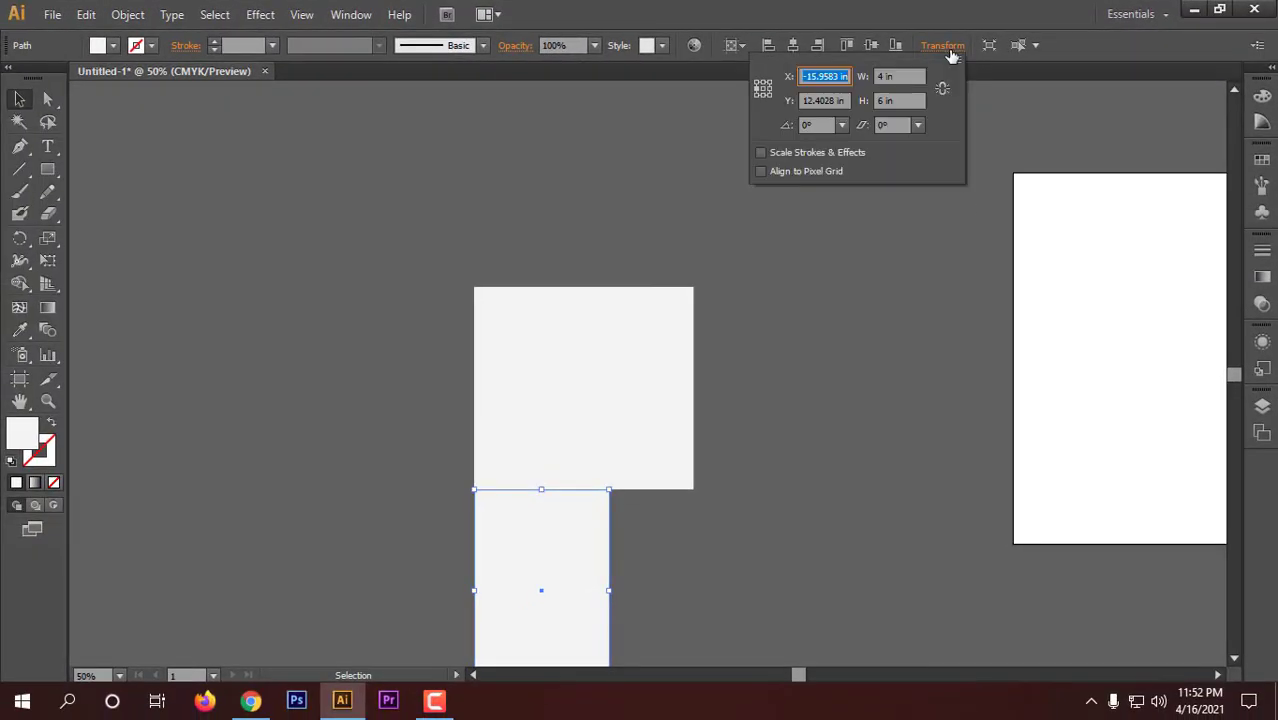
left_click(763, 89)
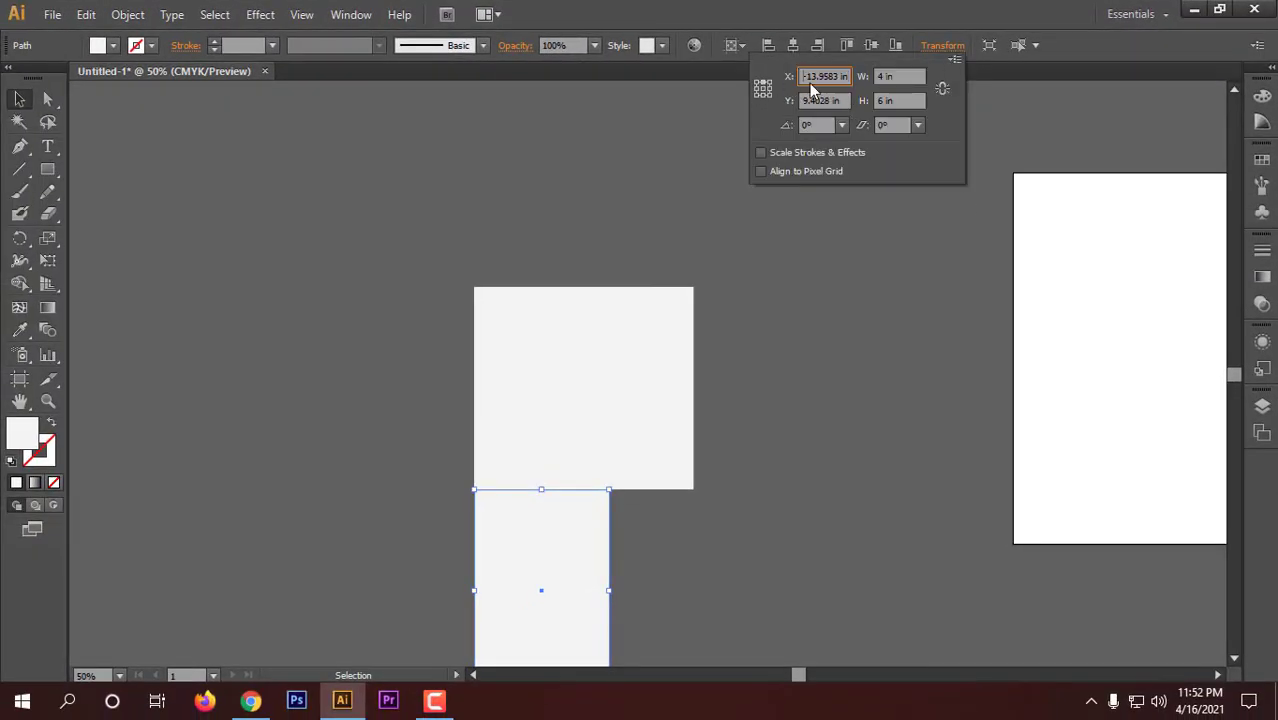
left_click(884, 100)
type("2")
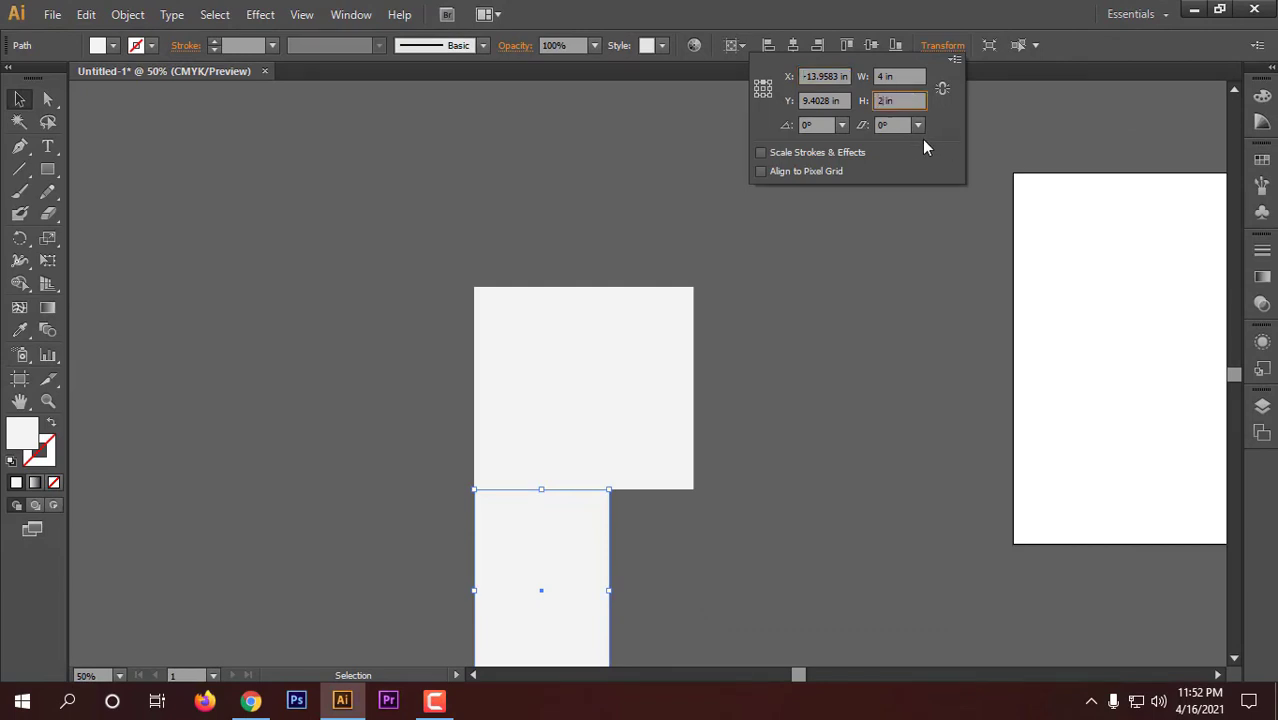
type(".5")
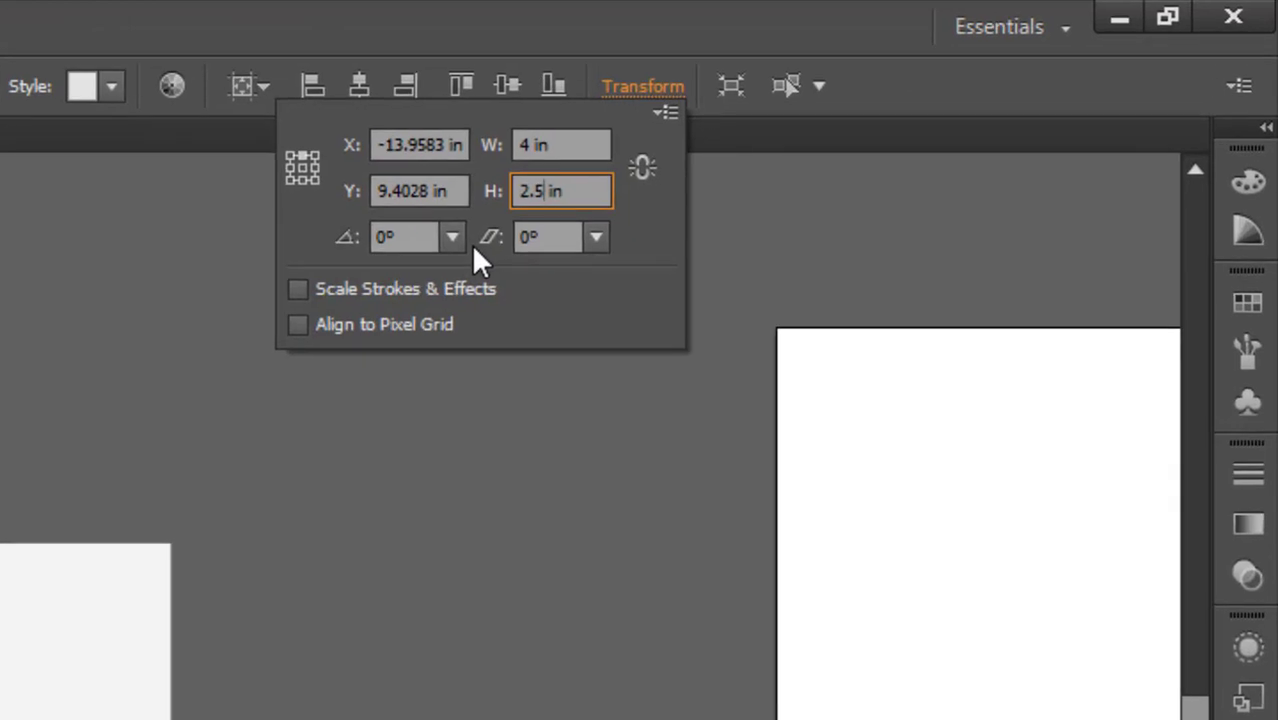
key("Return")
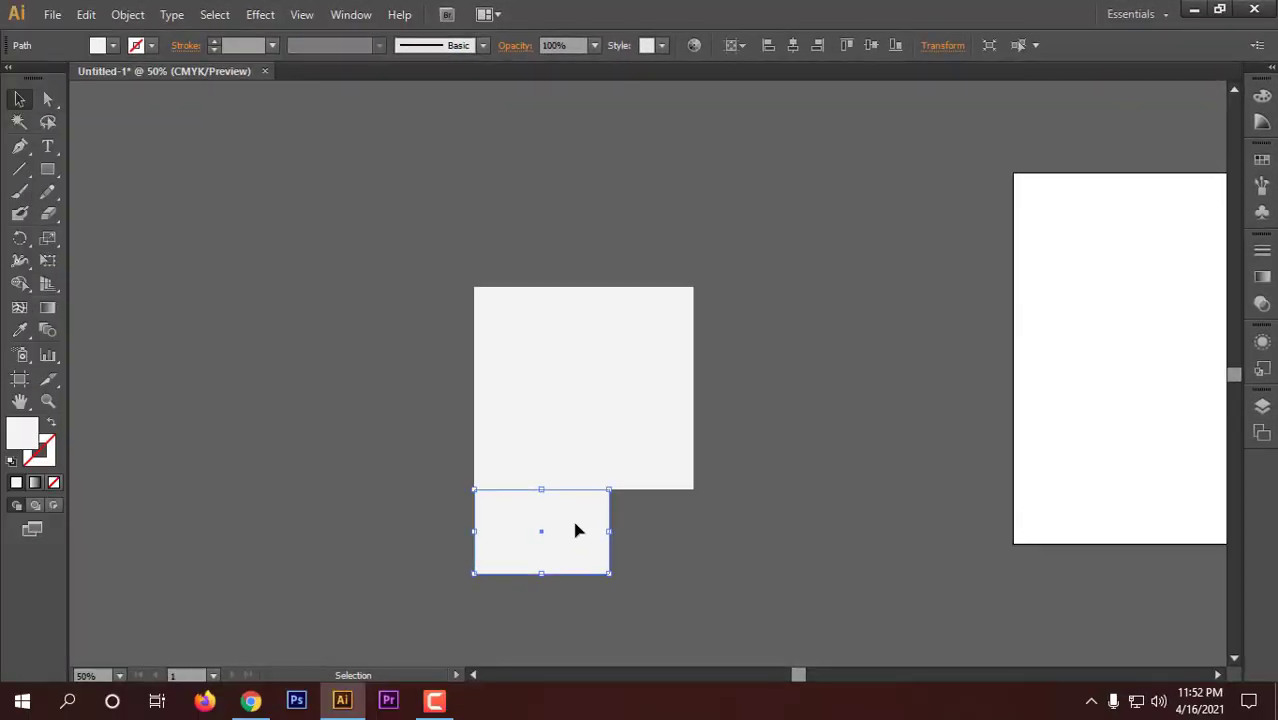
- Copy the 2.5 in high panel directly below itself with a vertical Move offset of 2.5 in, then deselect it
key("Return")
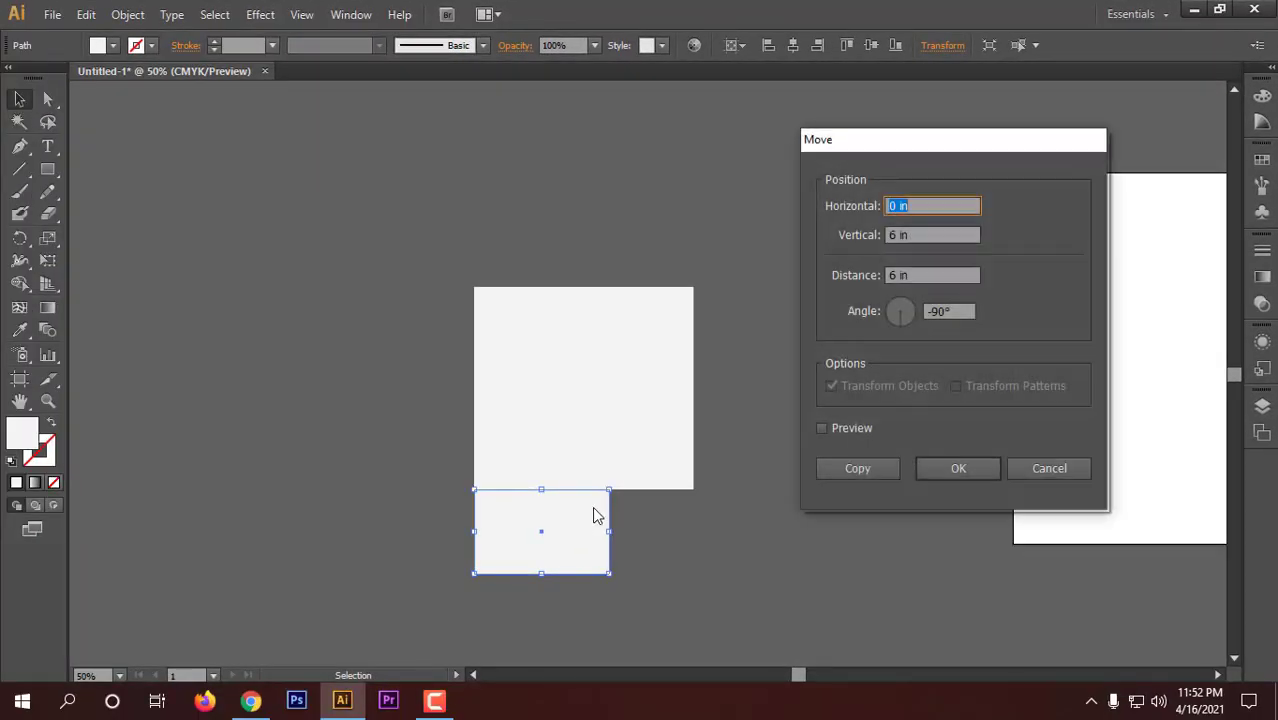
left_click(894, 235)
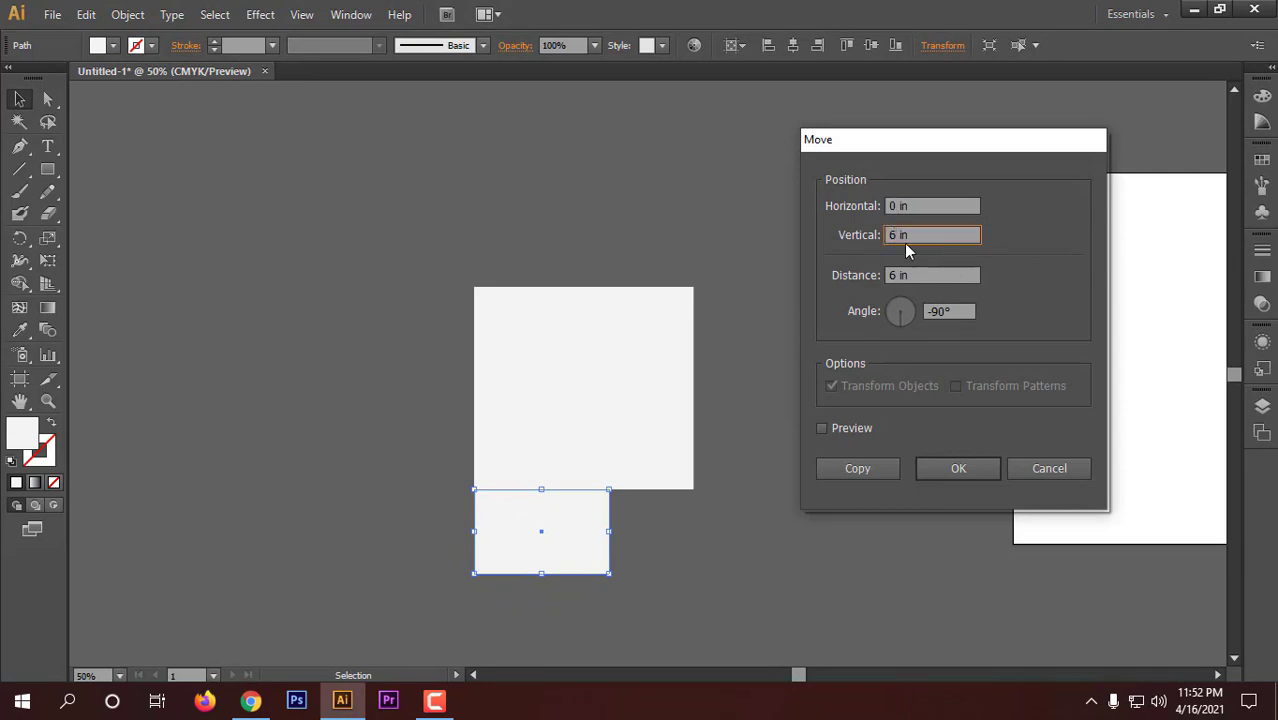
key("BackSpace")
type("2.5")
key("Return")
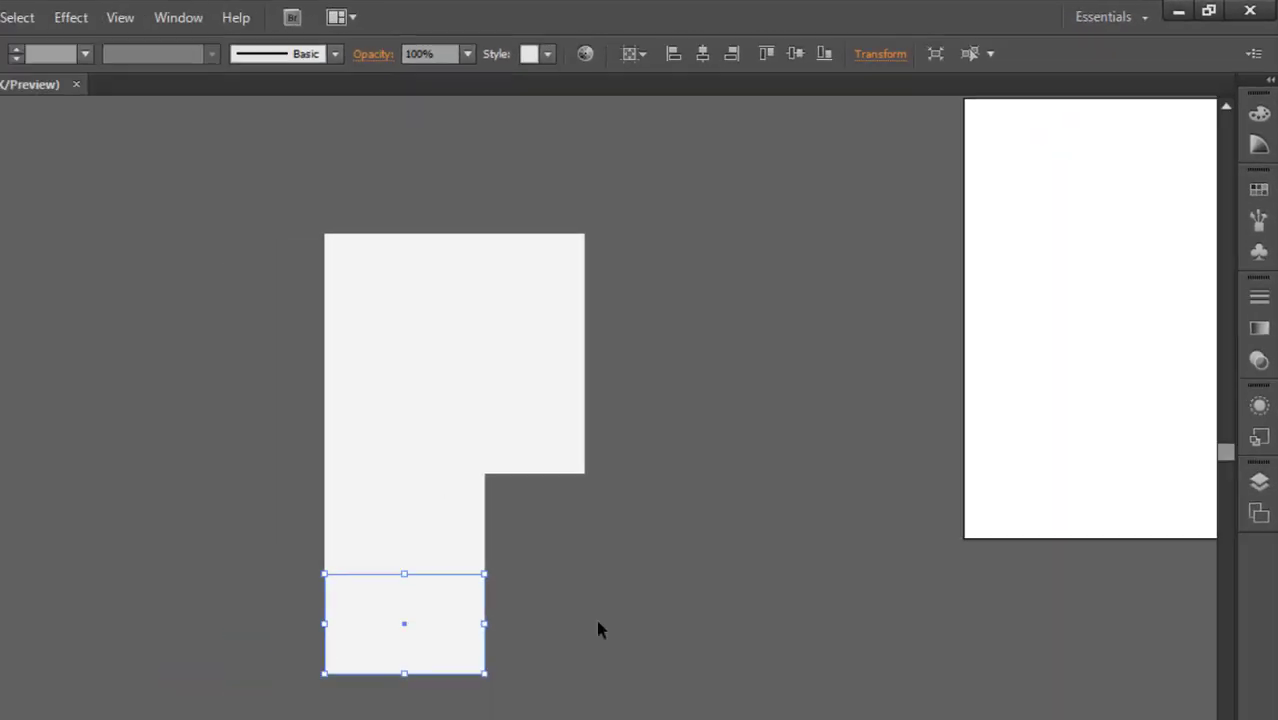
left_click(598, 628)
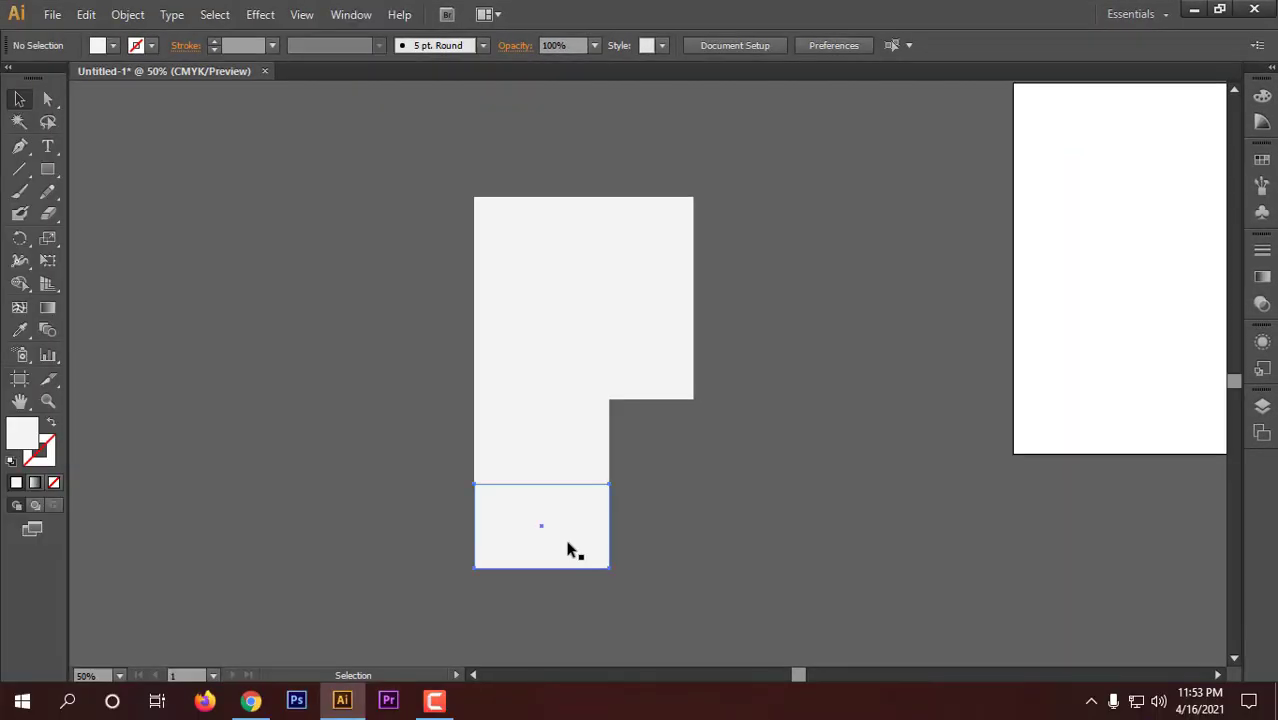
- Shorten the lowest panel into a narrow flap, keeping its top edge fixed
left_click(436, 649)
key("Return")
left_click(824, 427)
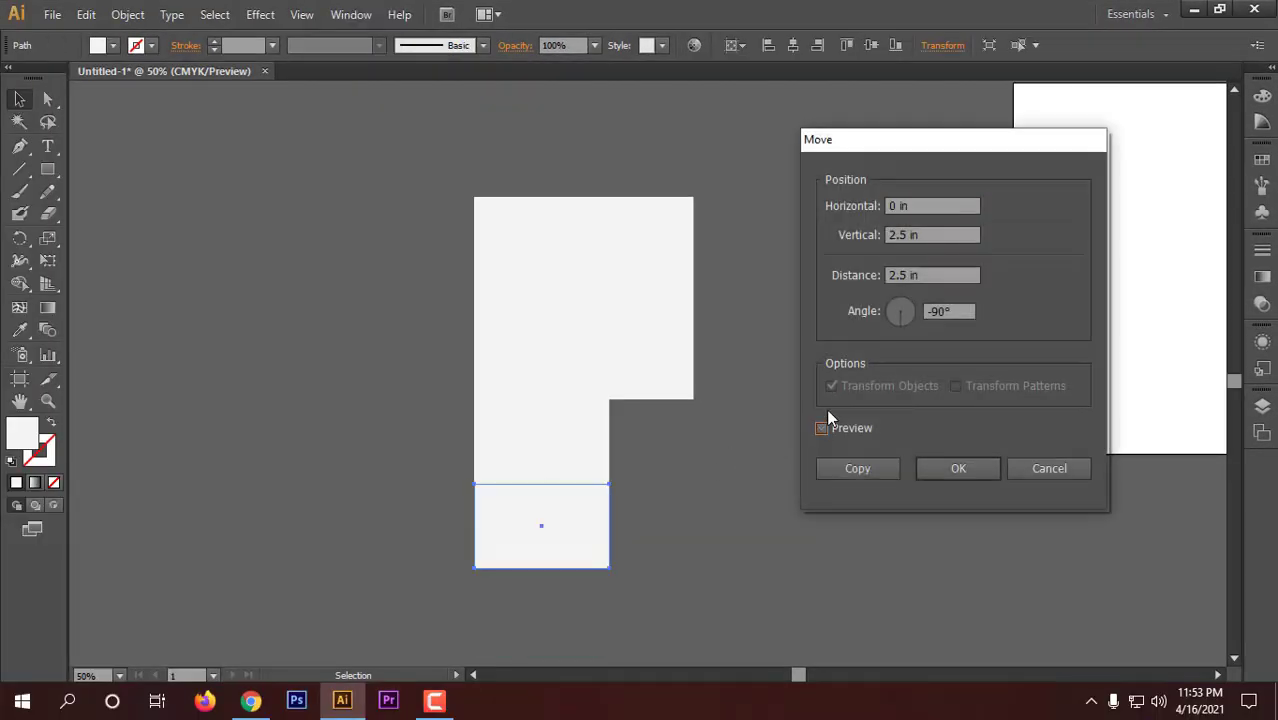
left_click(1045, 470)
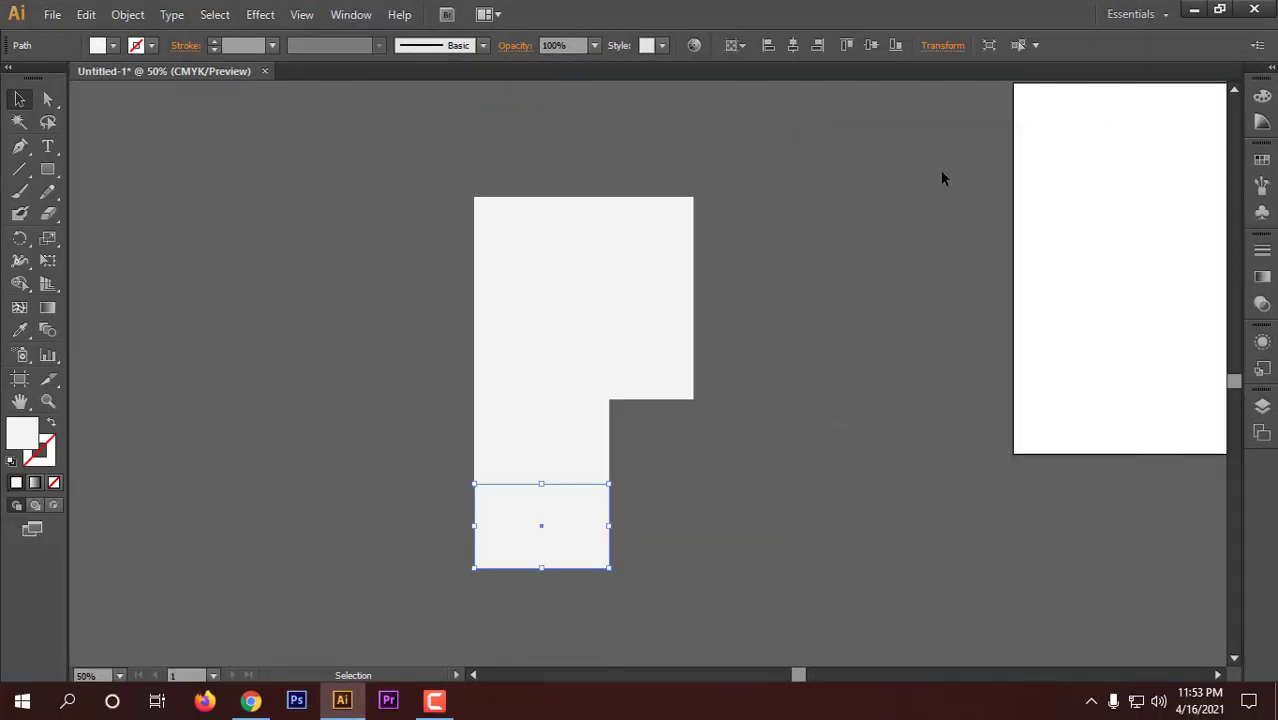
left_click(940, 46)
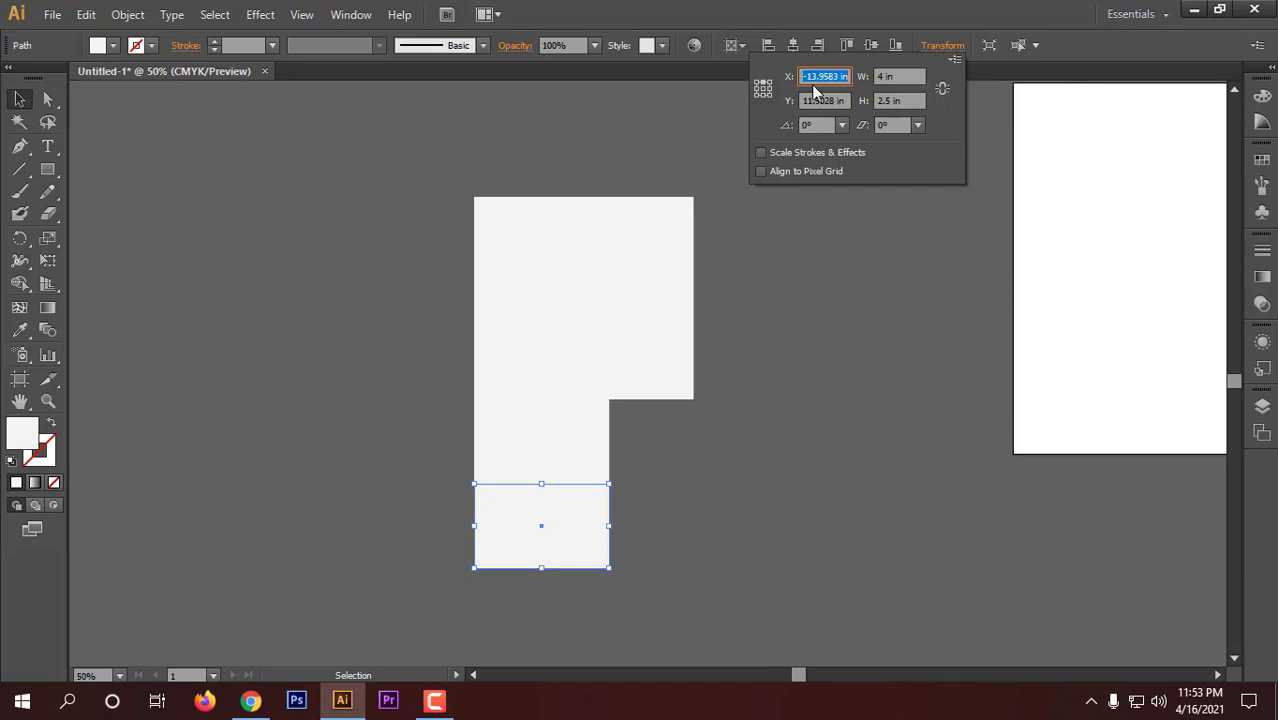
left_click(883, 100)
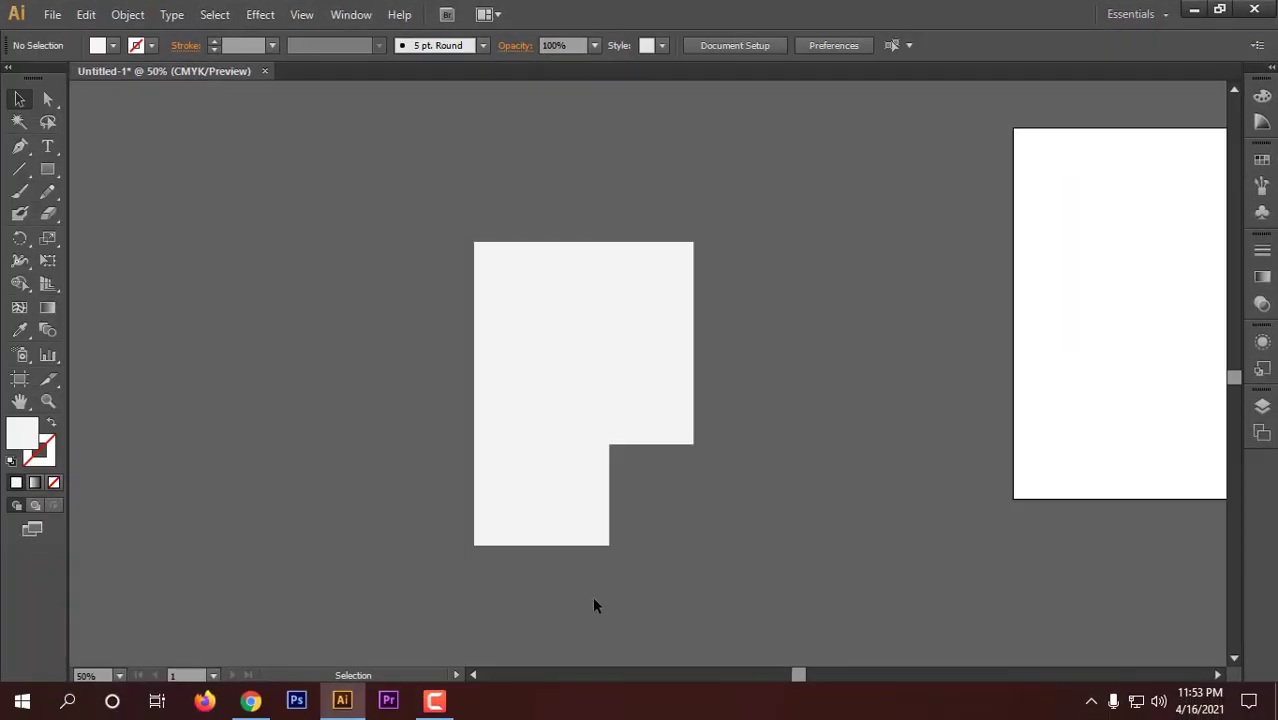
- Copy the lower panel and its narrow flap together above the main panel with a vertical Move offset of -9 in
left_click_drag(592, 596, 566, 481)
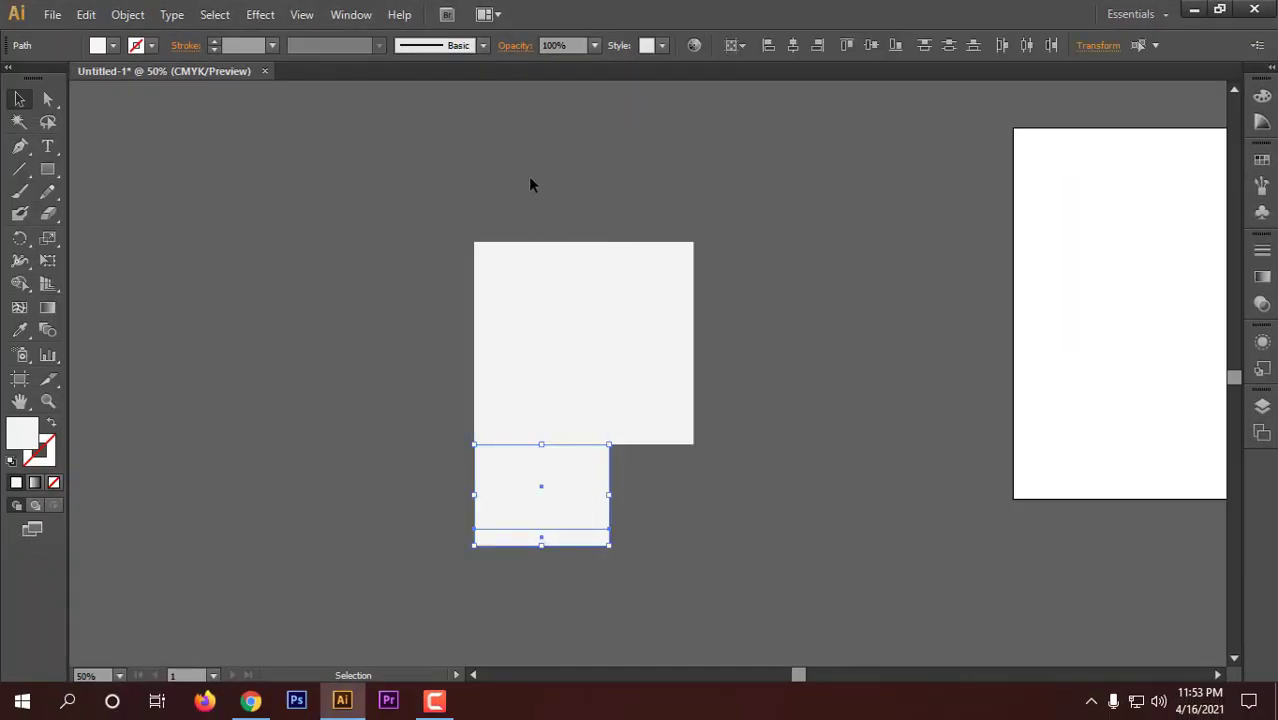
key("Return")
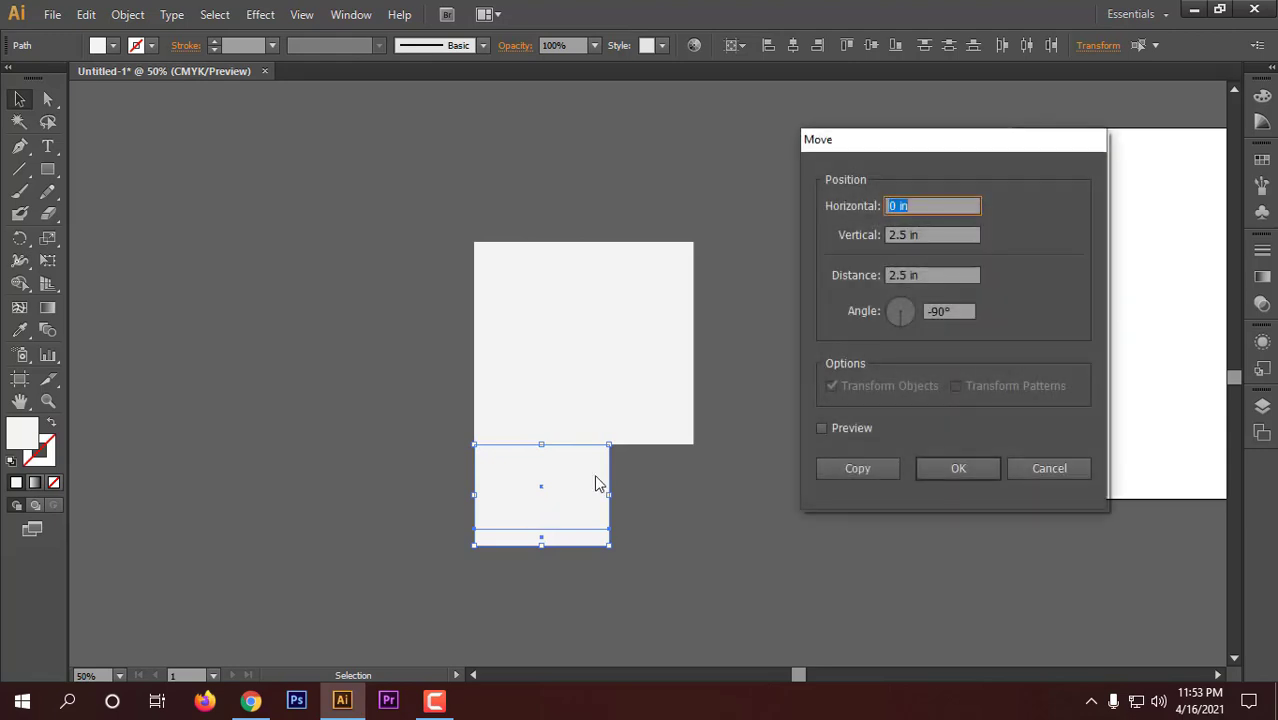
left_click(907, 234)
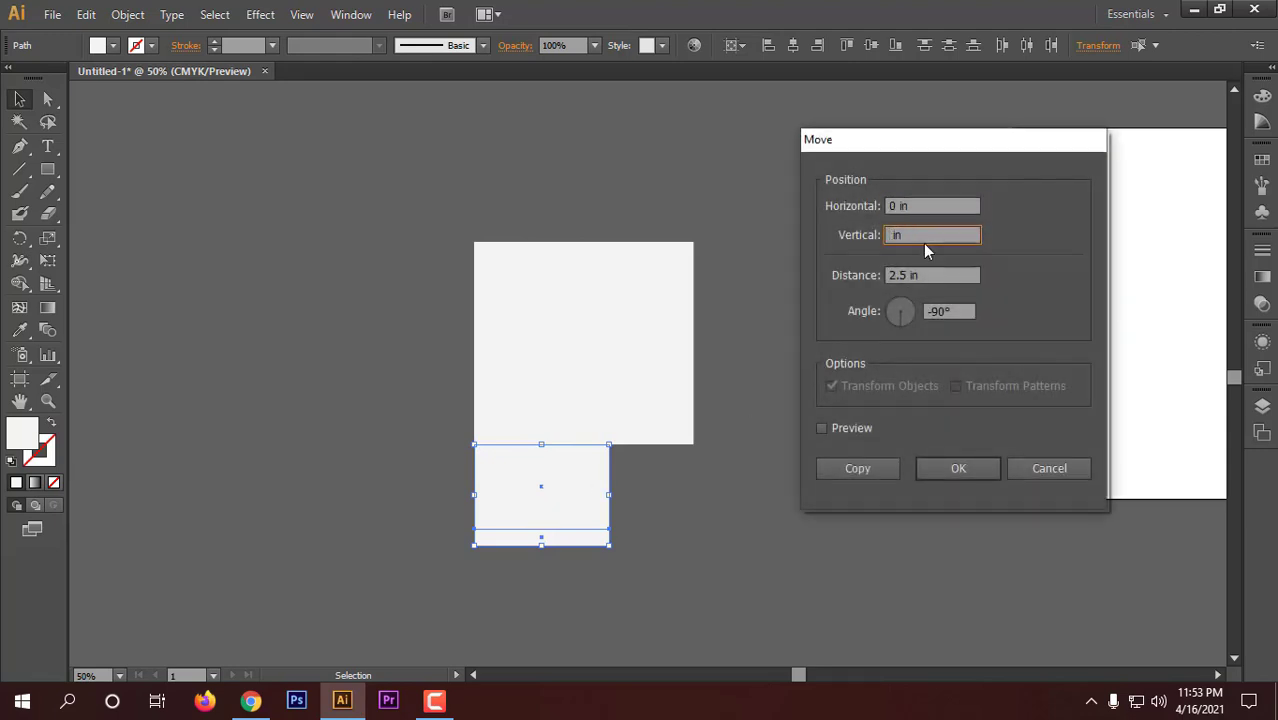
left_click(824, 429)
left_click(857, 468)
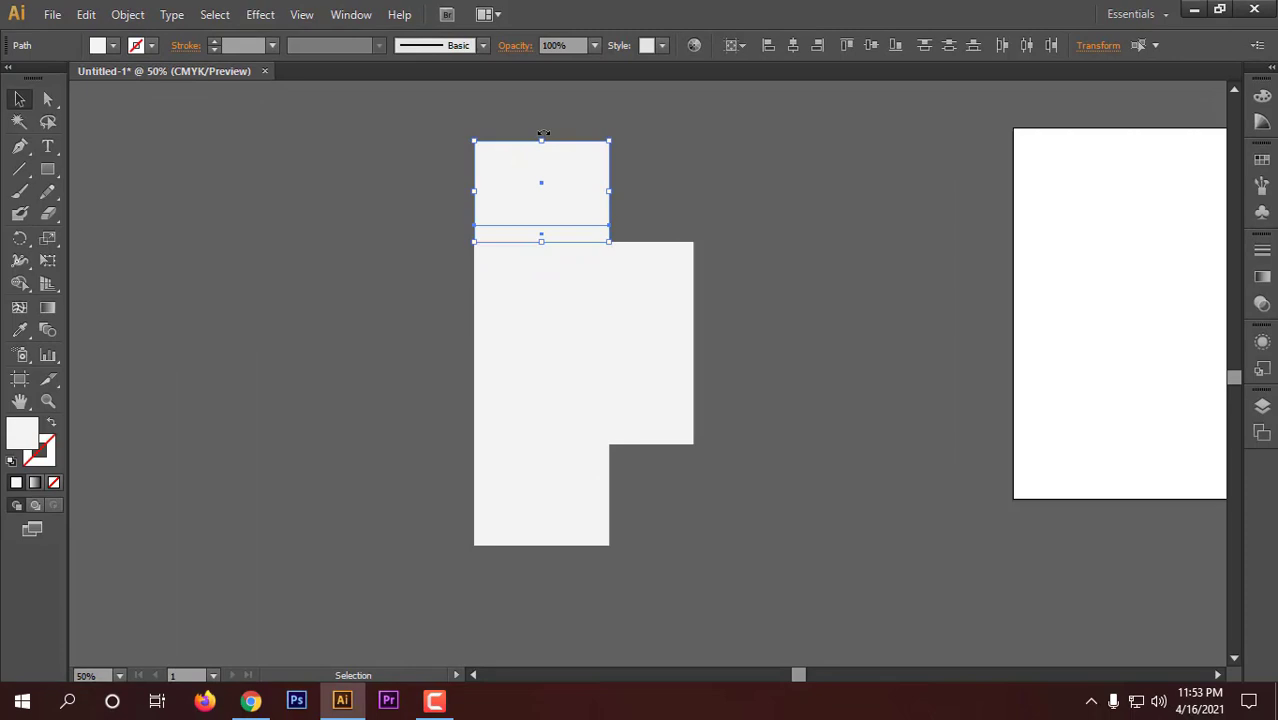
- Rotate the copied panel and flap above the main panel by 180° so the narrow flap is outermost, and deselect them
left_click_drag(188, 199, 295, 356)
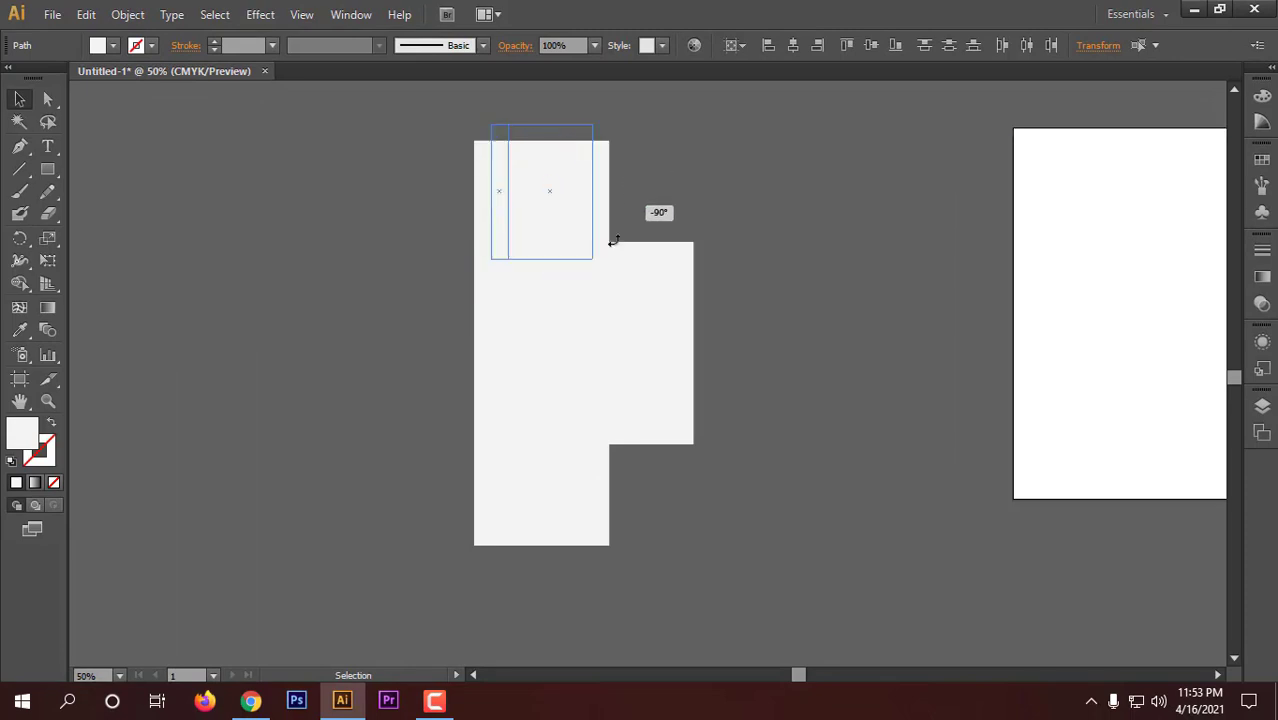
left_click_drag(613, 241, 557, 278)
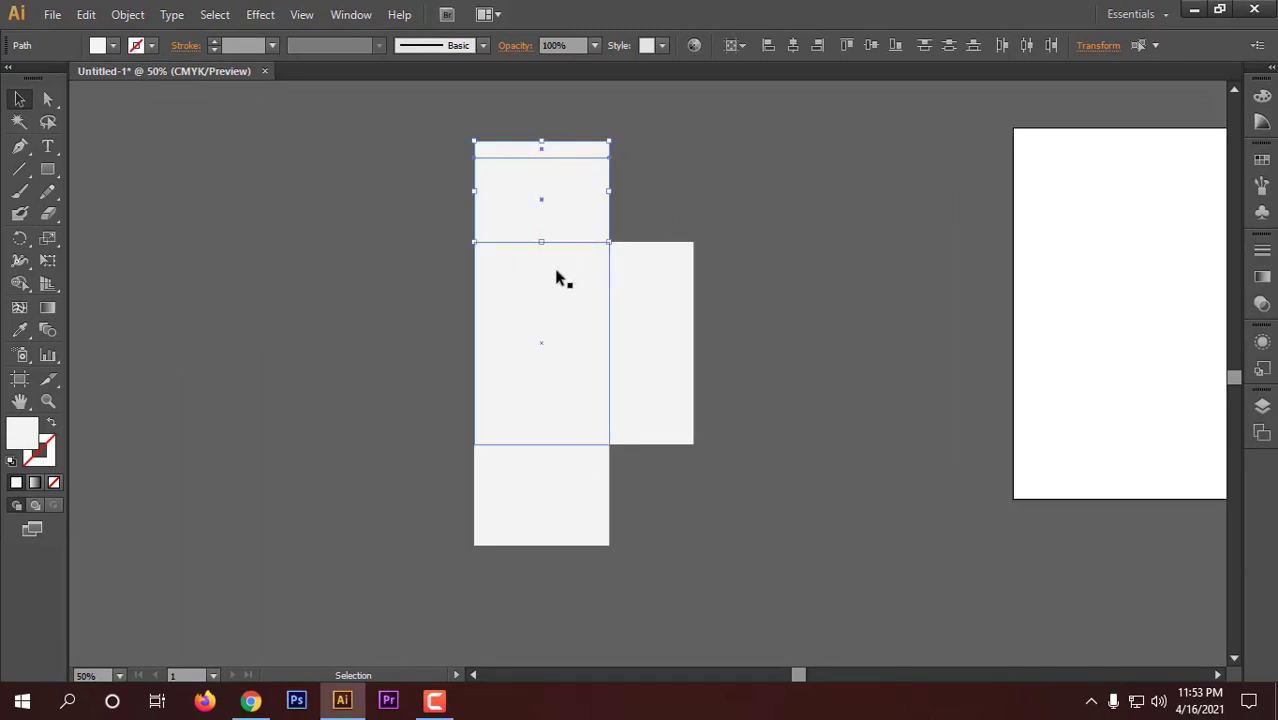
left_click(768, 230)
- Copy the 2.5 in wide side panel directly below itself with a horizontal Move offset of 0 in and a vertical offset of 6 in
left_click(645, 297)
key("Return")
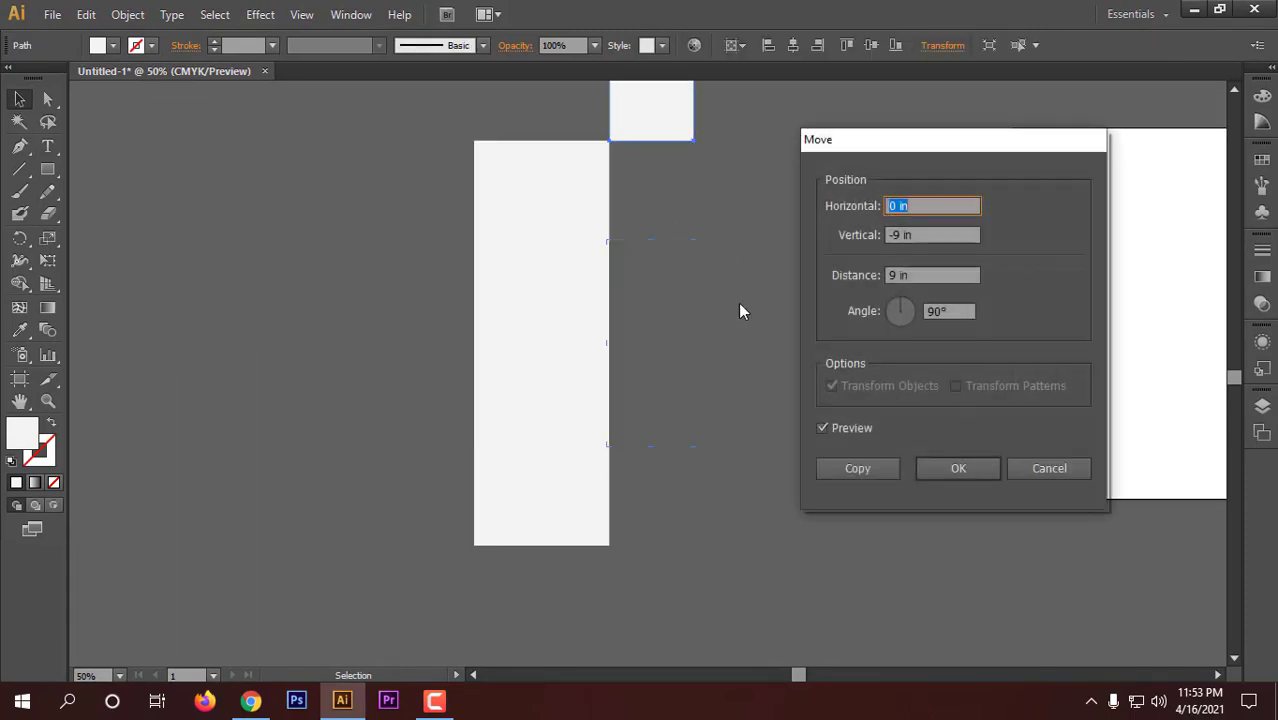
left_click(894, 238)
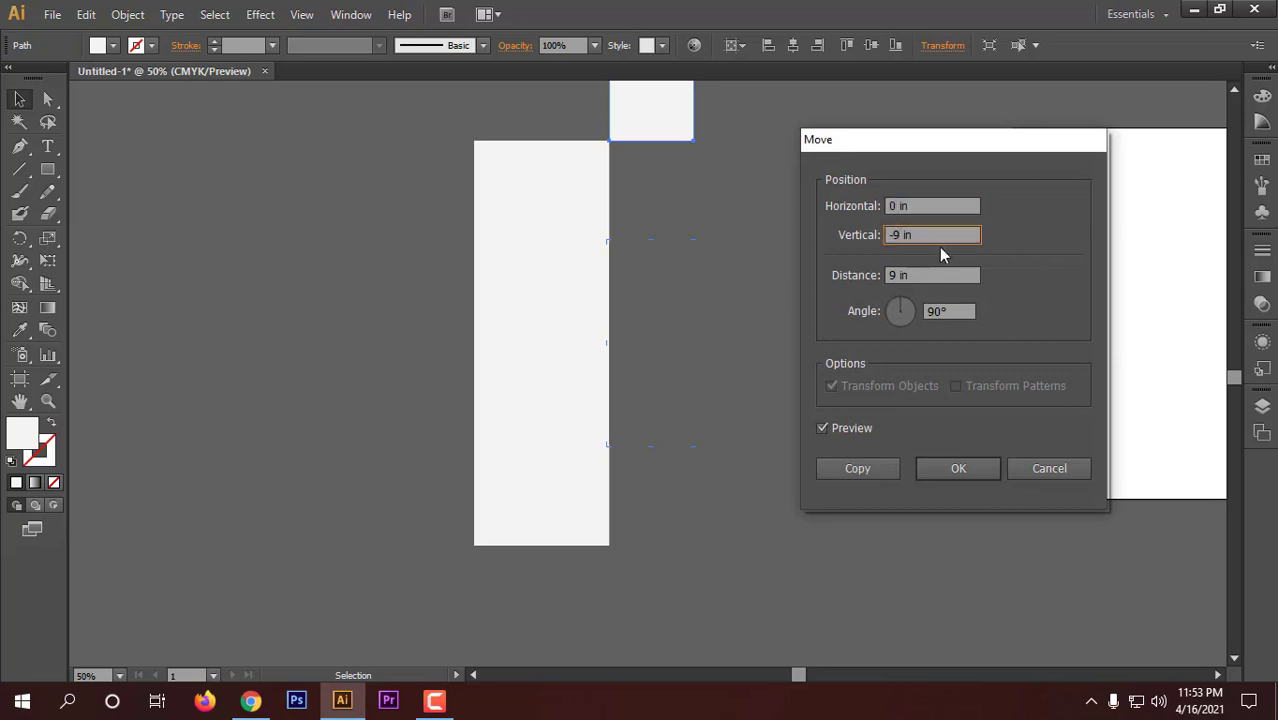
key("BackSpace")
key("BackSpace")
type("0")
left_click(822, 428)
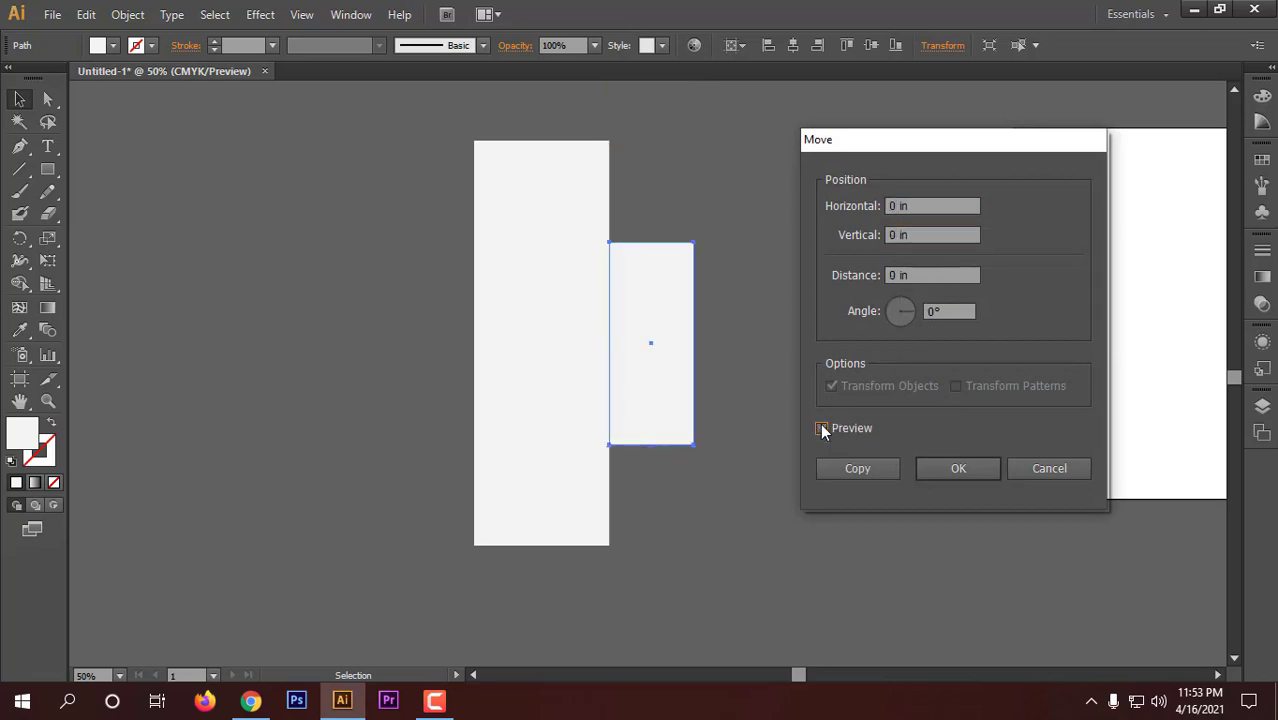
left_click(897, 234)
type("6")
left_click(822, 428)
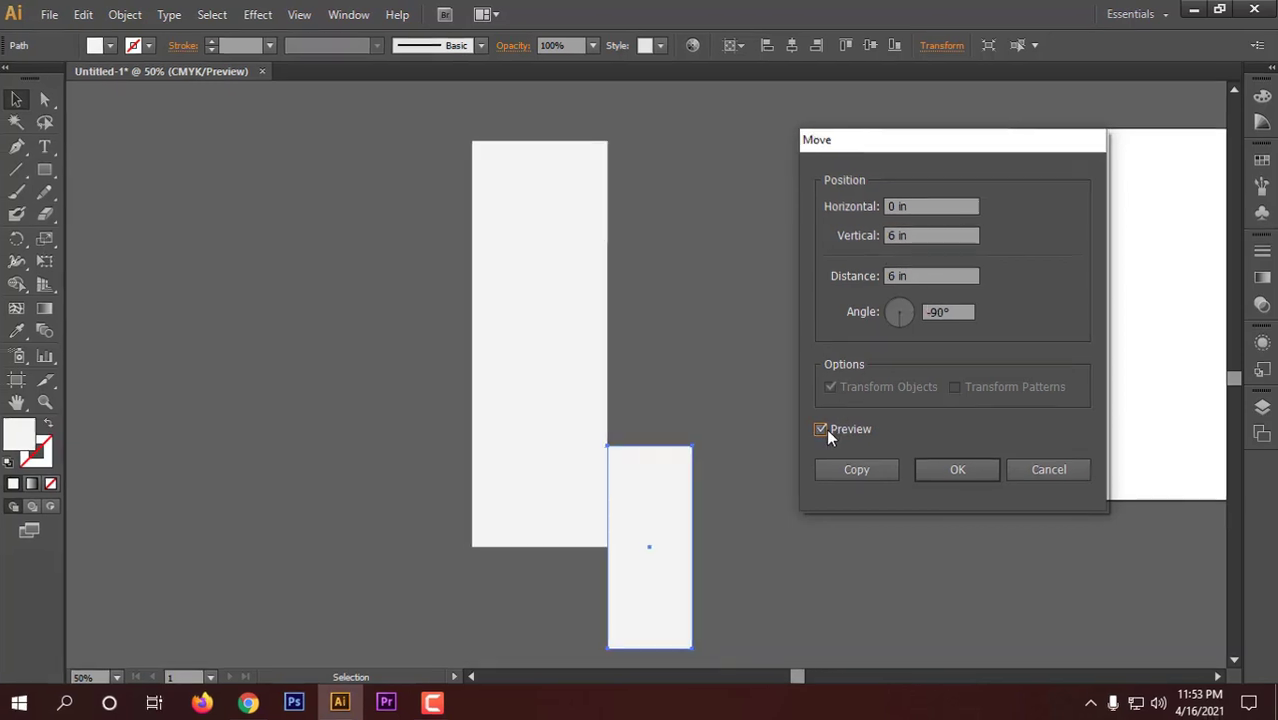
left_click(857, 468)
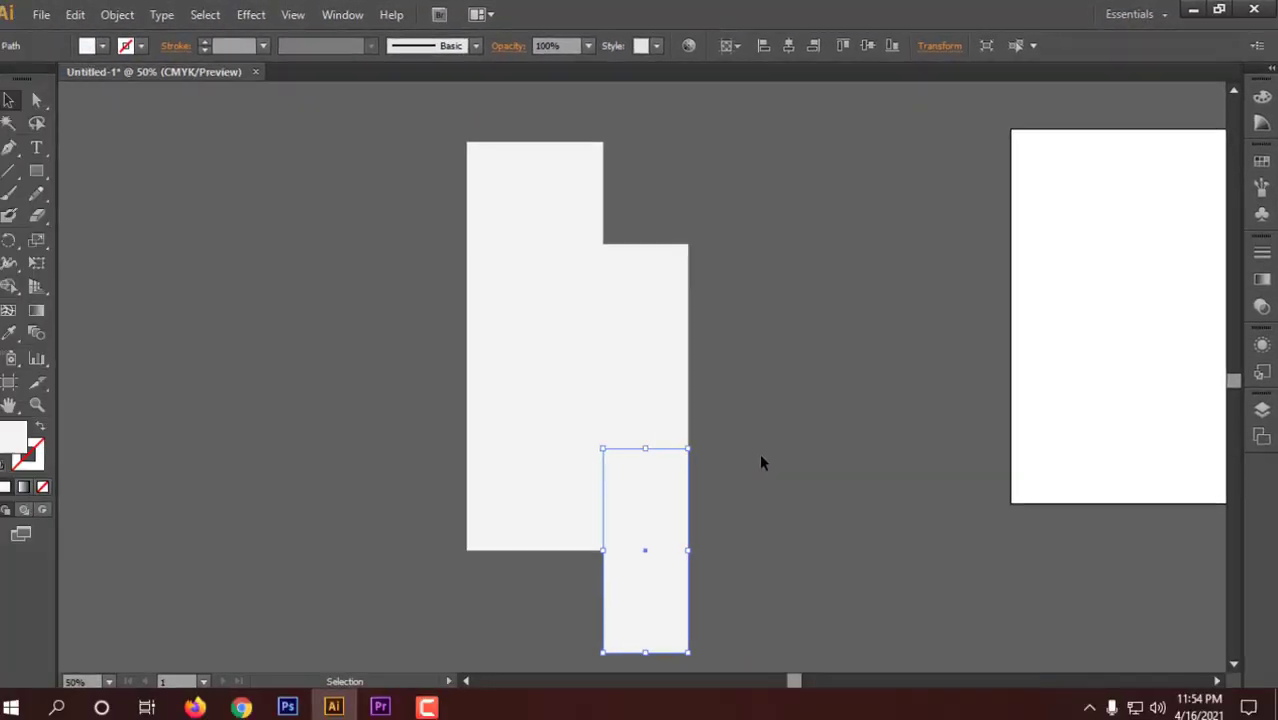
- Set the height of the copied panel below the side panel to 1.5 in, keeping its top edge fixed
left_click(816, 62)
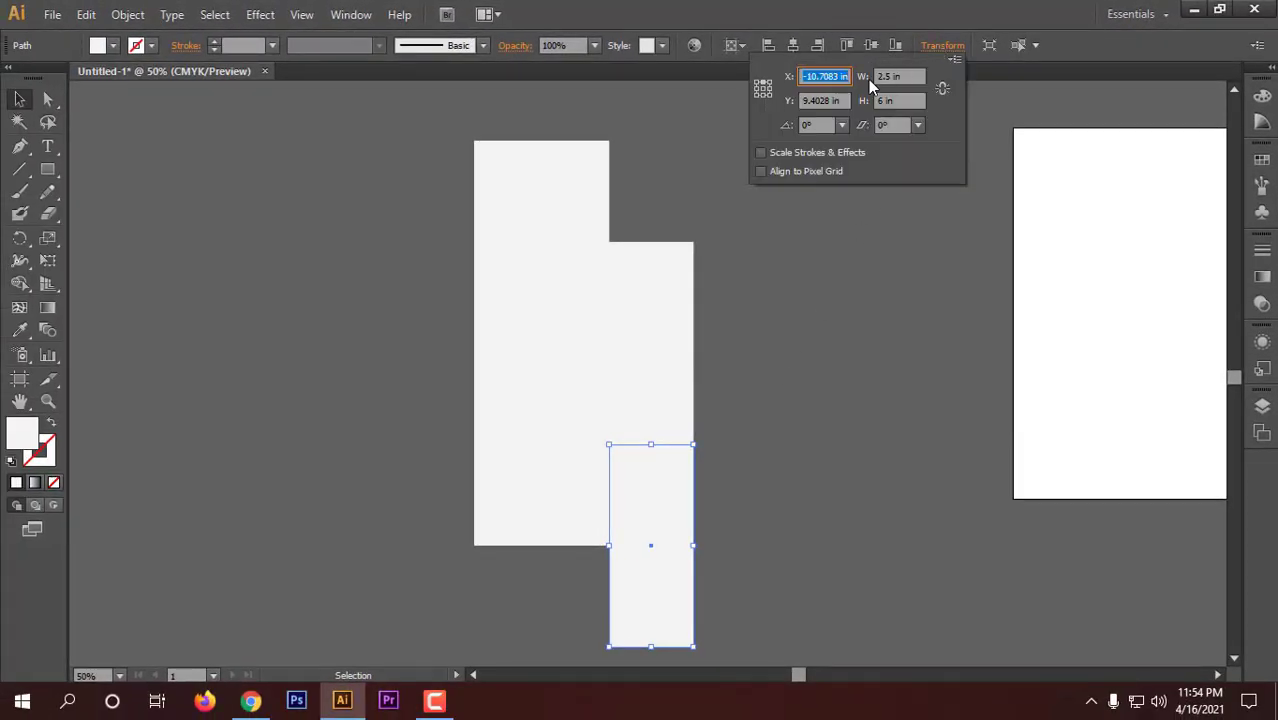
left_click(886, 100)
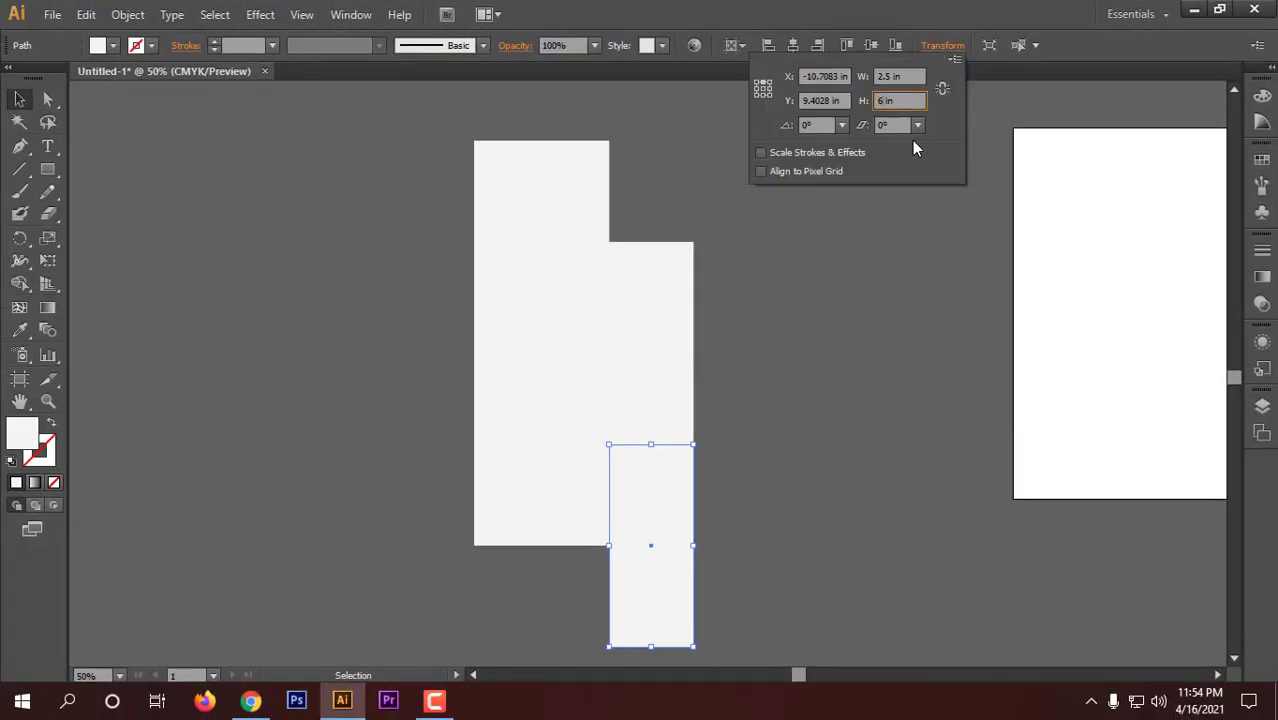
key("BackSpace")
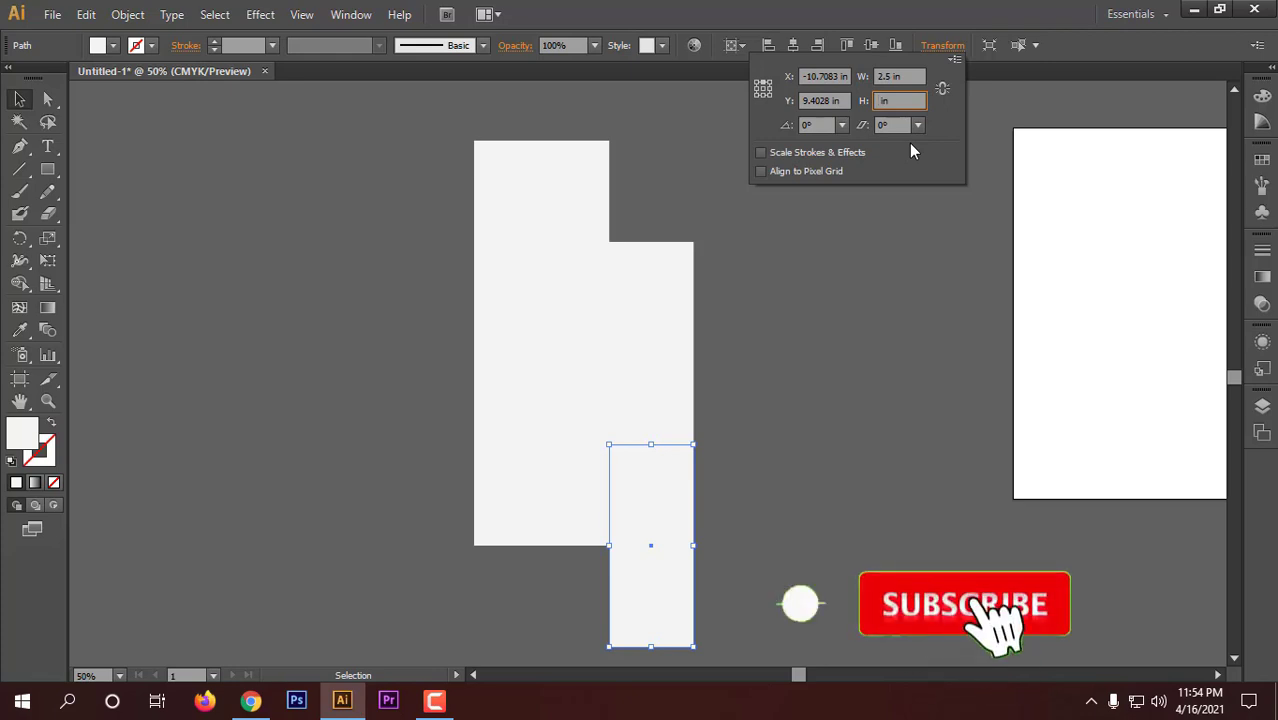
type("1 ")
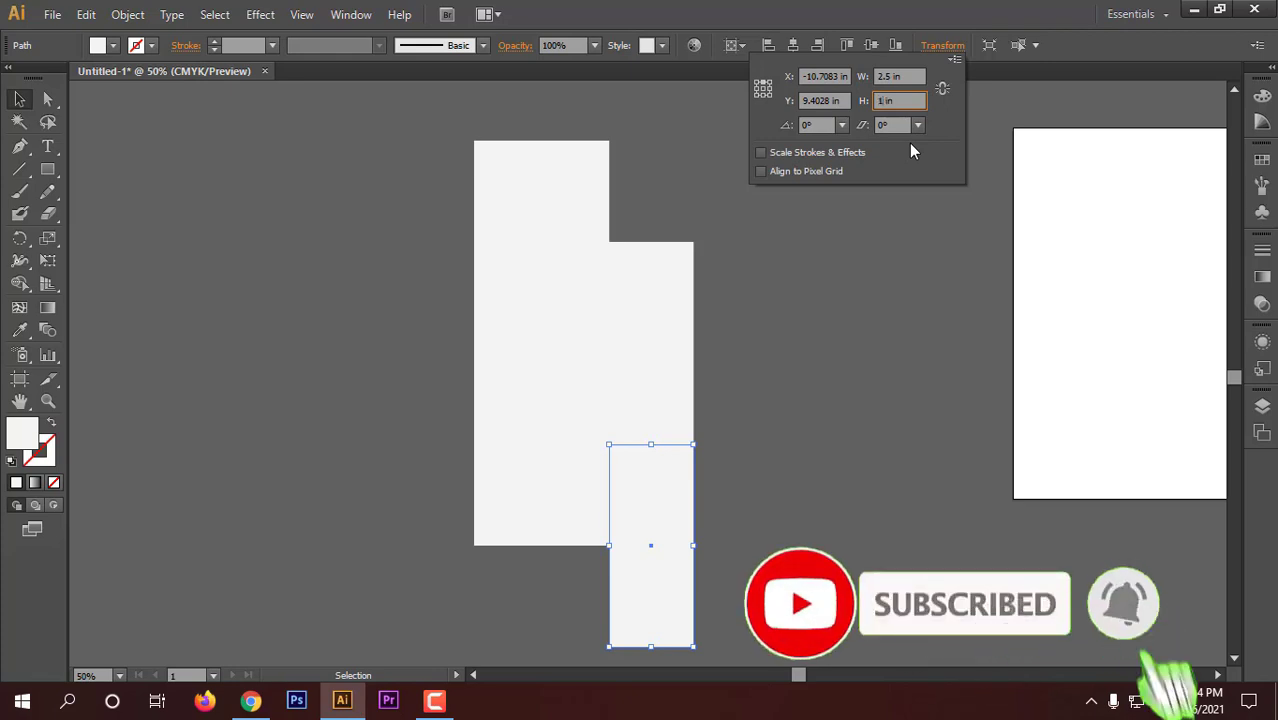
type(".5")
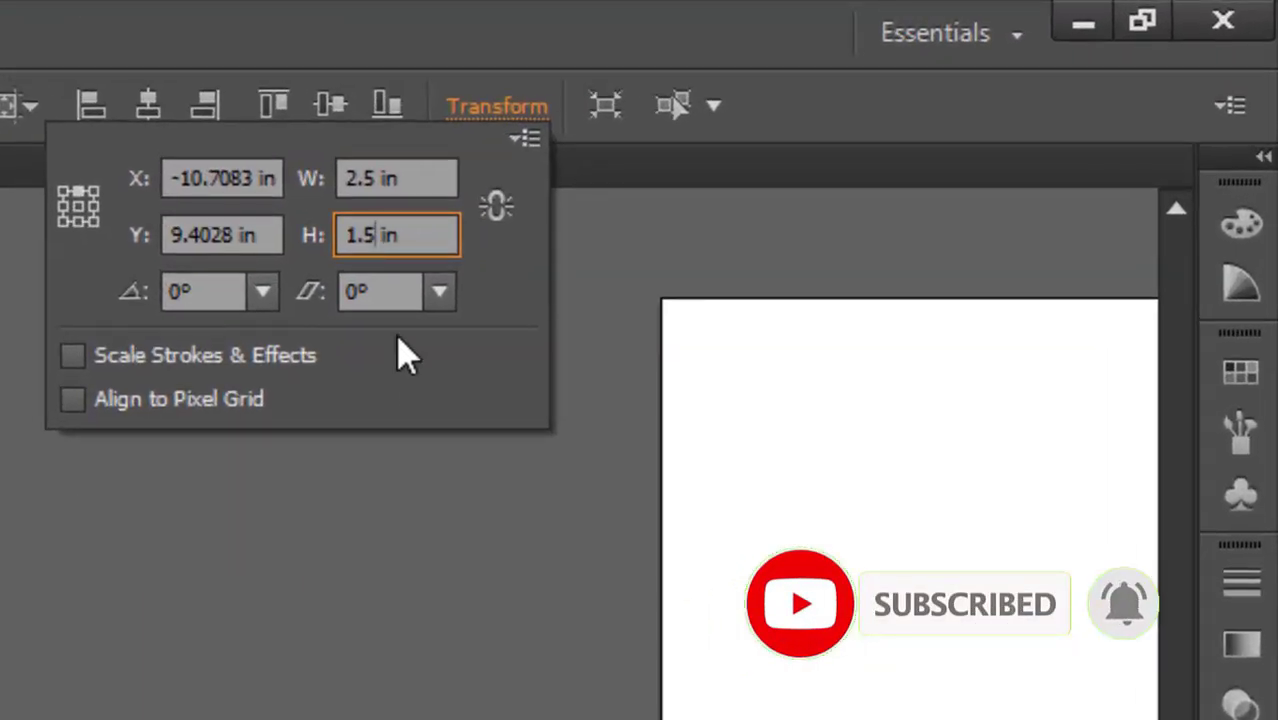
key("Return")
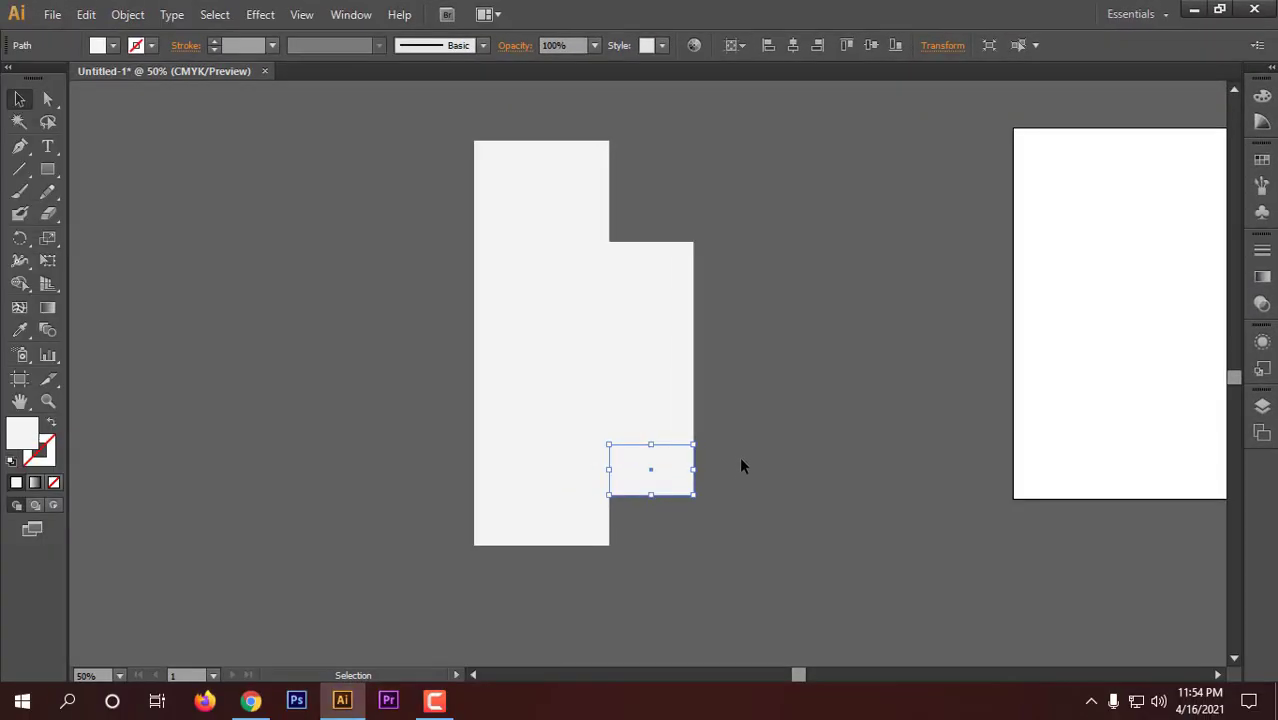
- Copy the 1.5 in high flap above the side panel with a vertical Move offset of -7.5 in, then deselect it
left_click(673, 536)
left_click(404, 673)
key("Return")
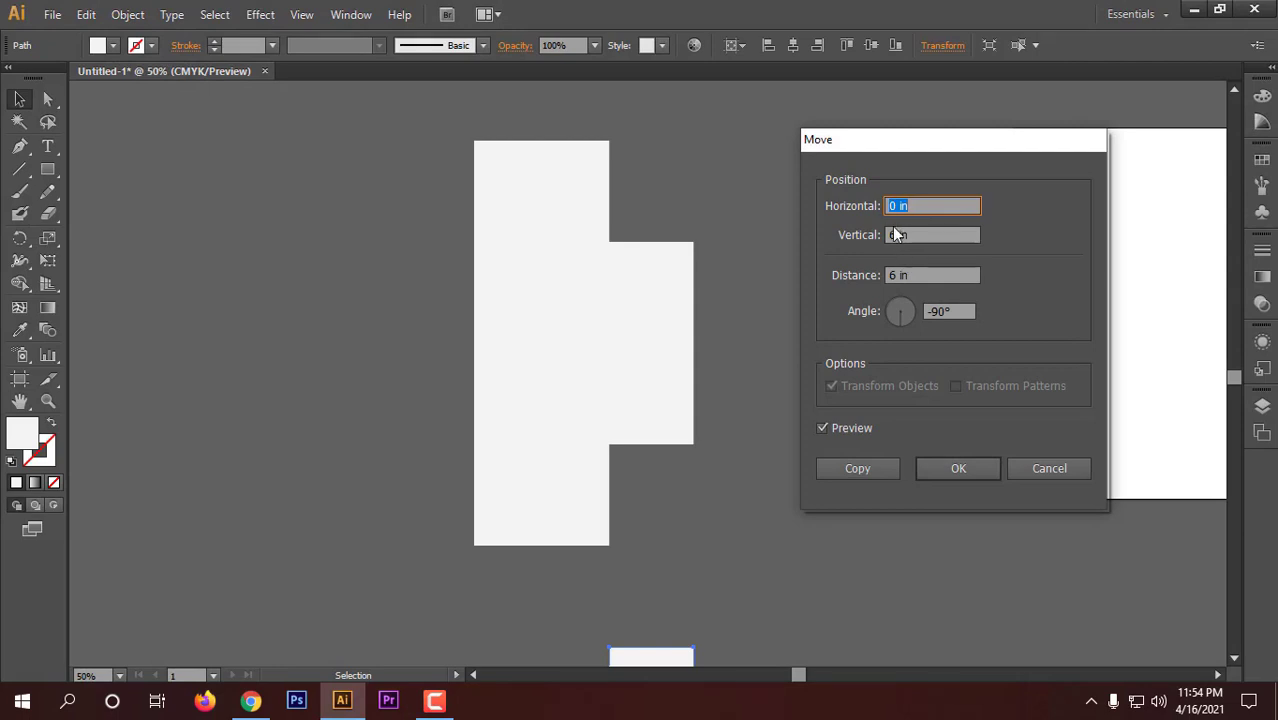
left_click(822, 427)
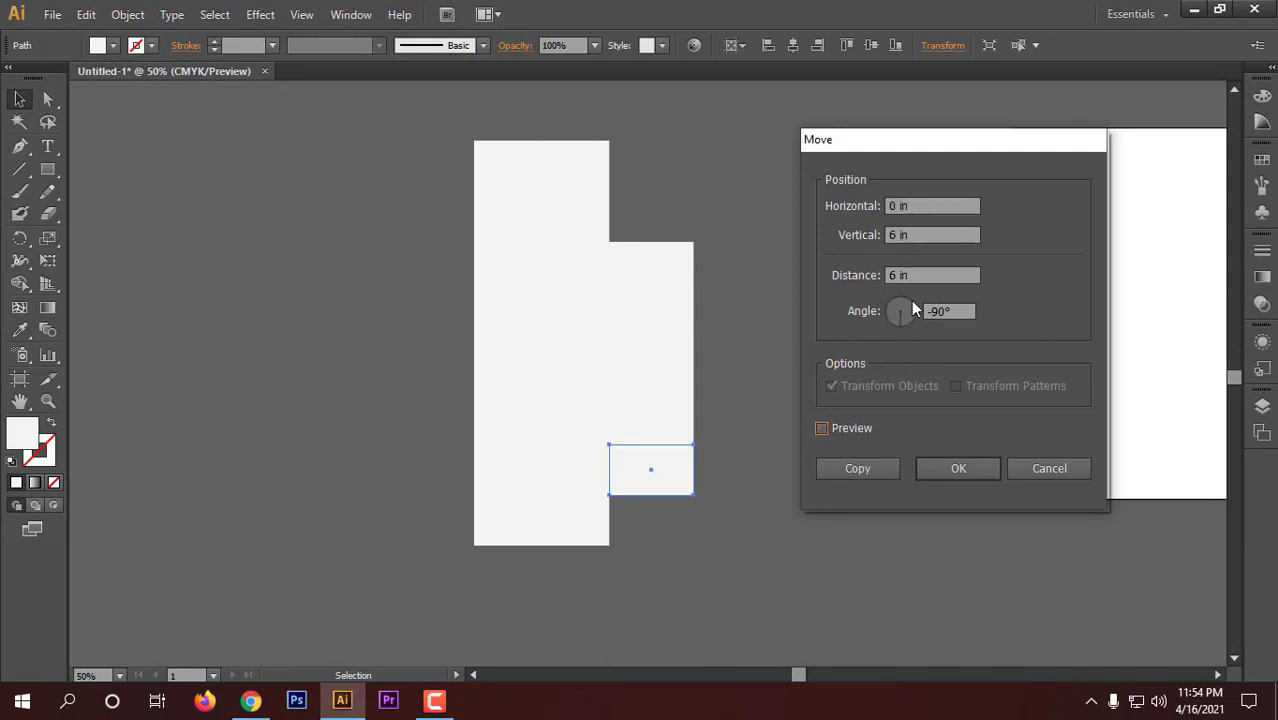
left_click(900, 235)
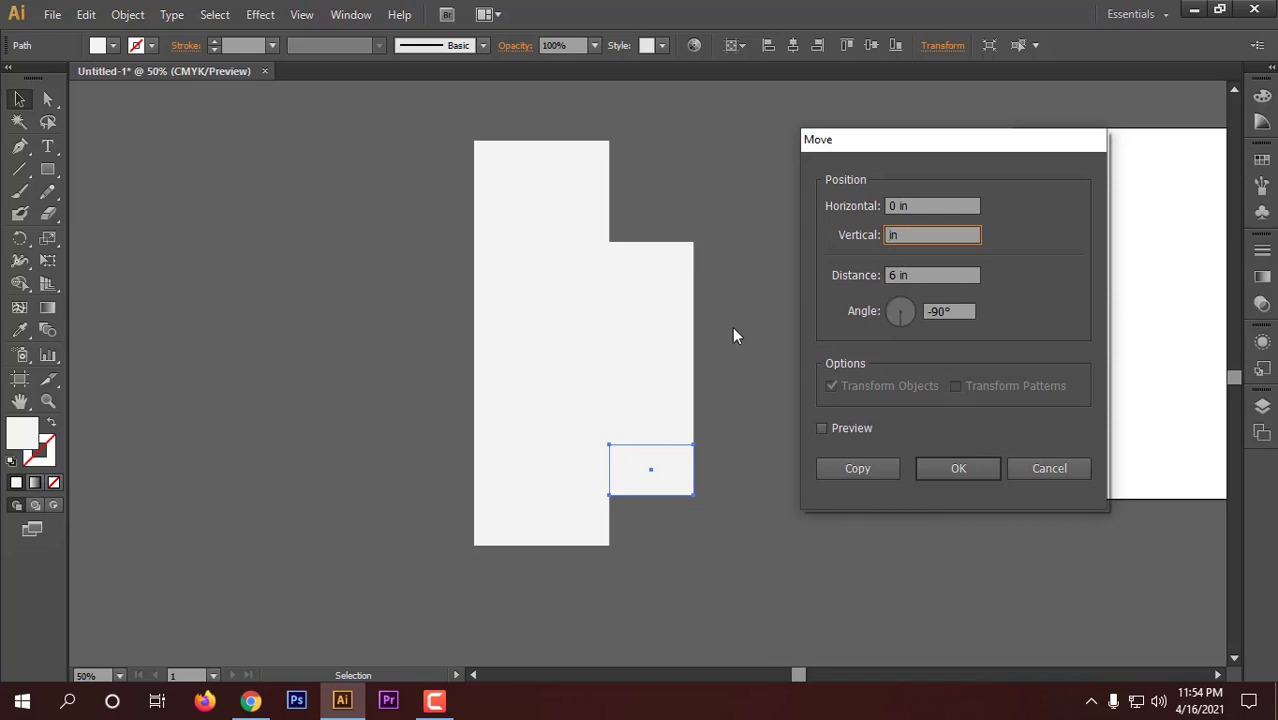
type("7.5")
left_click(821, 429)
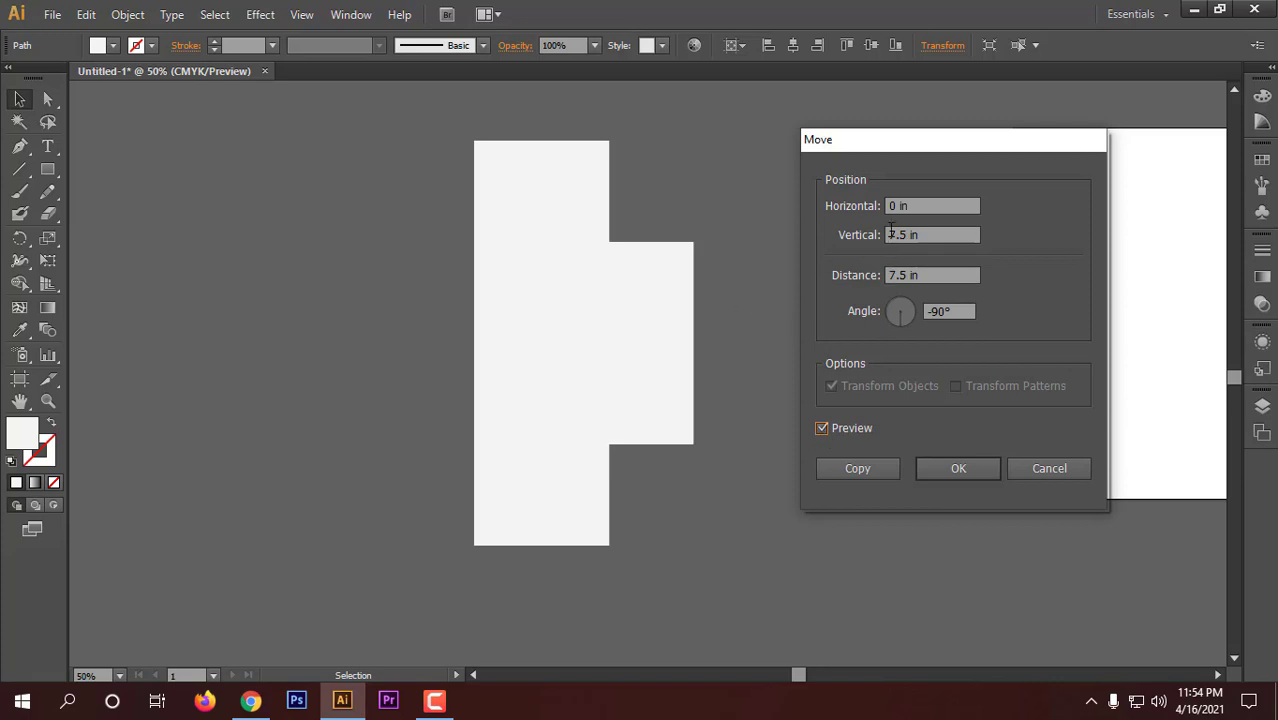
left_click(822, 428)
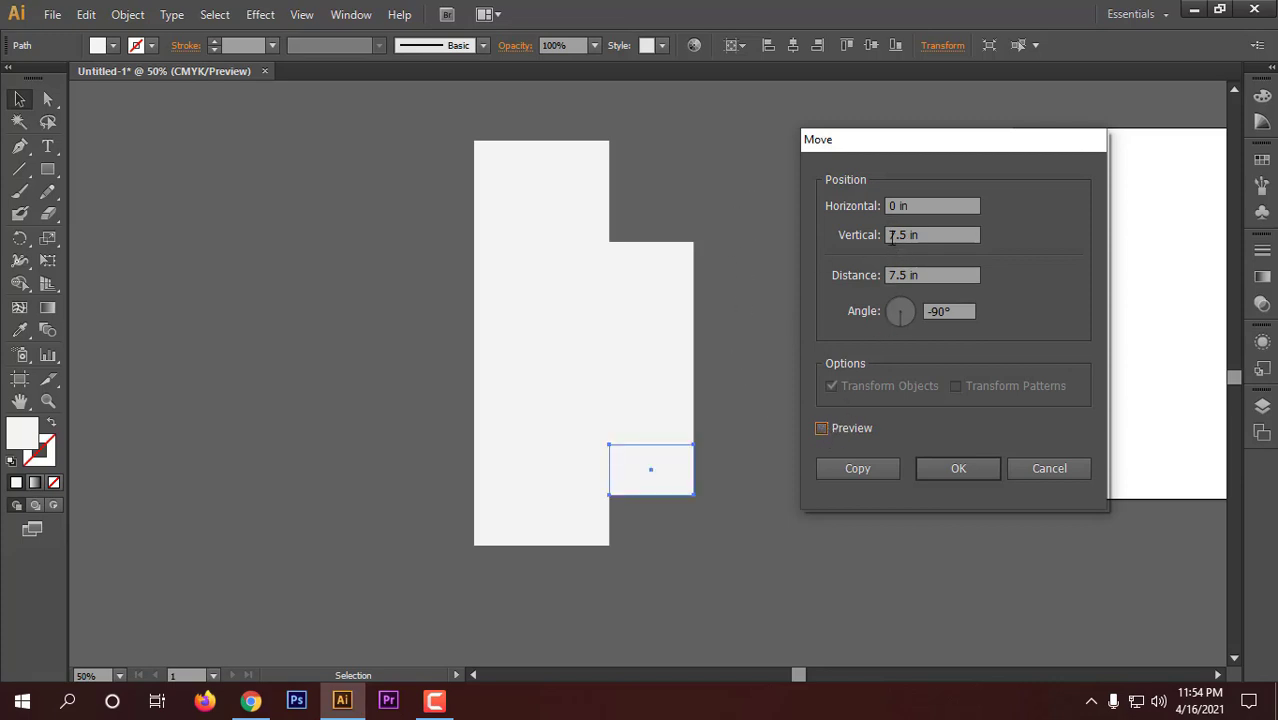
left_click(889, 235)
type("-")
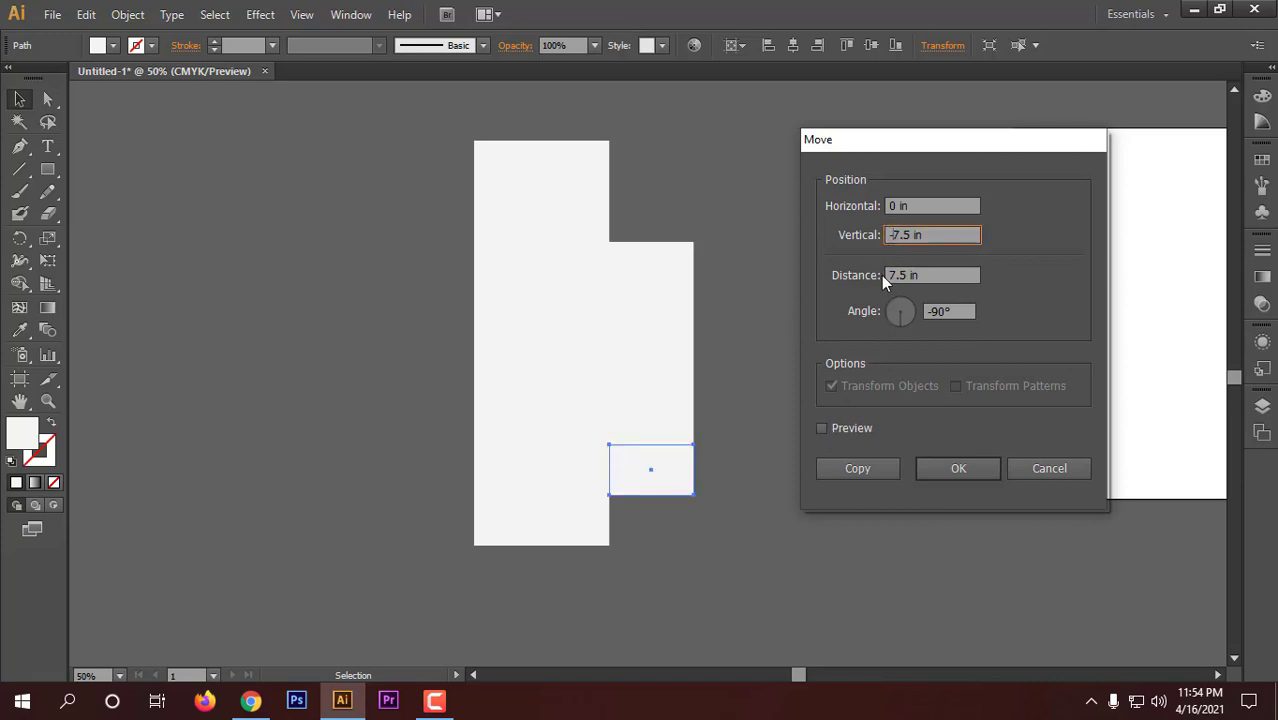
left_click(821, 428)
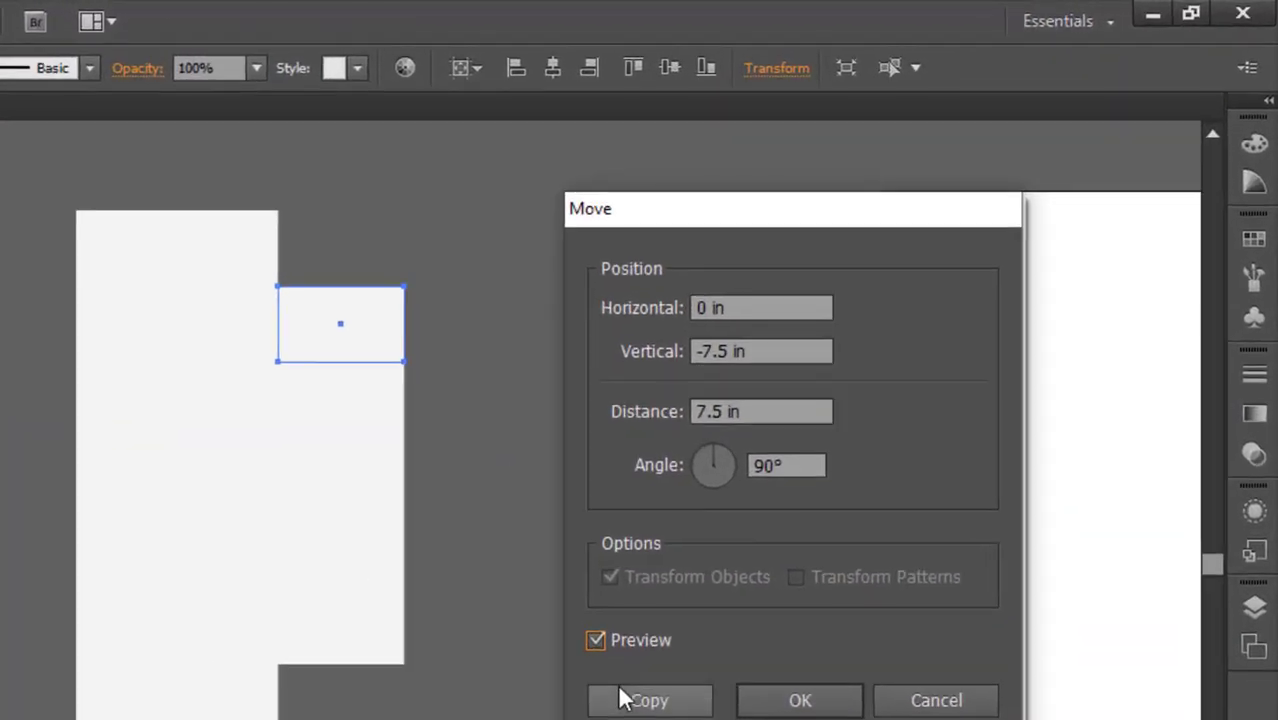
left_click(640, 700)
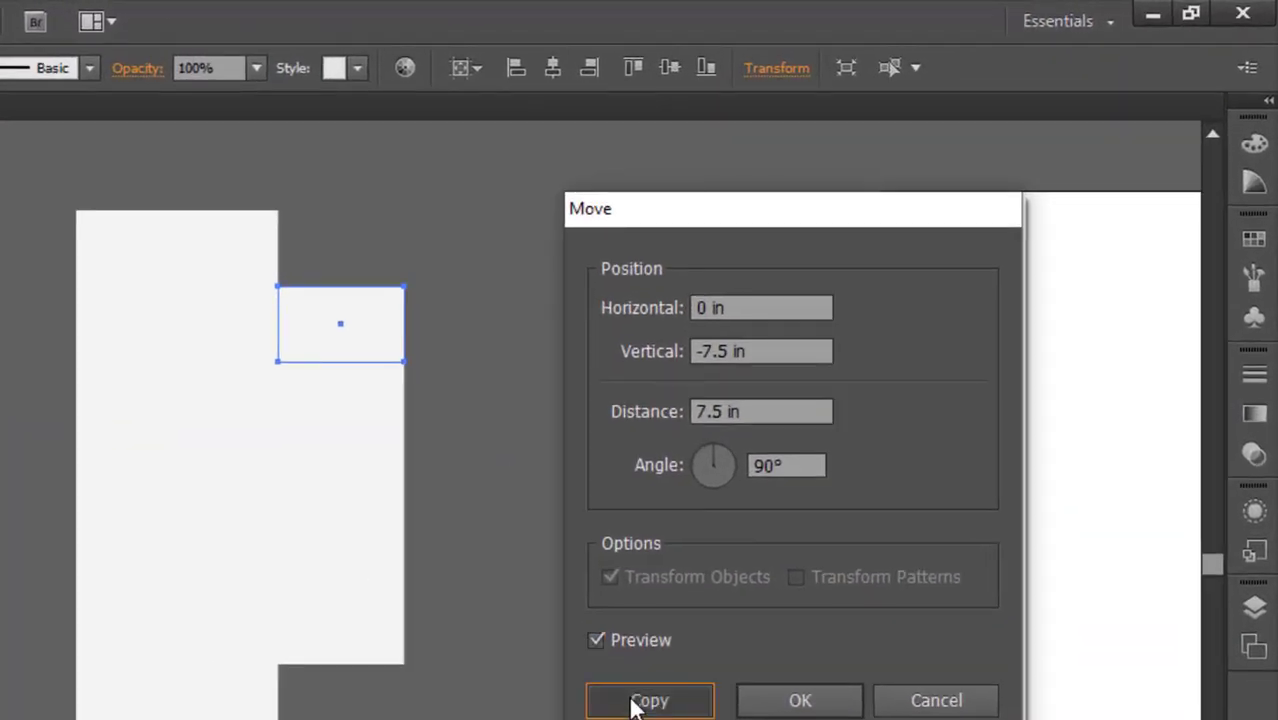
left_click(600, 583)
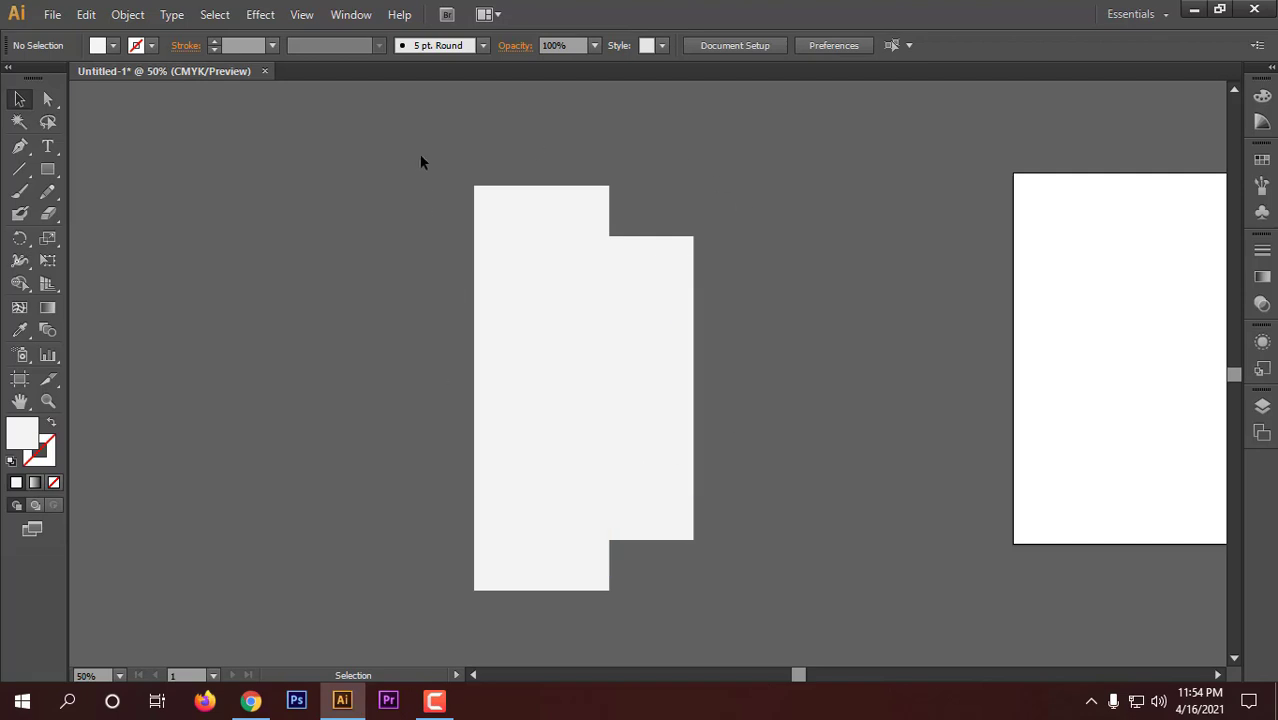
- Copy all the panels and flaps to the left with a horizontal Move offset of -6.5 in and a vertical offset of 0 in, then deselect them
left_click_drag(421, 156, 716, 603)
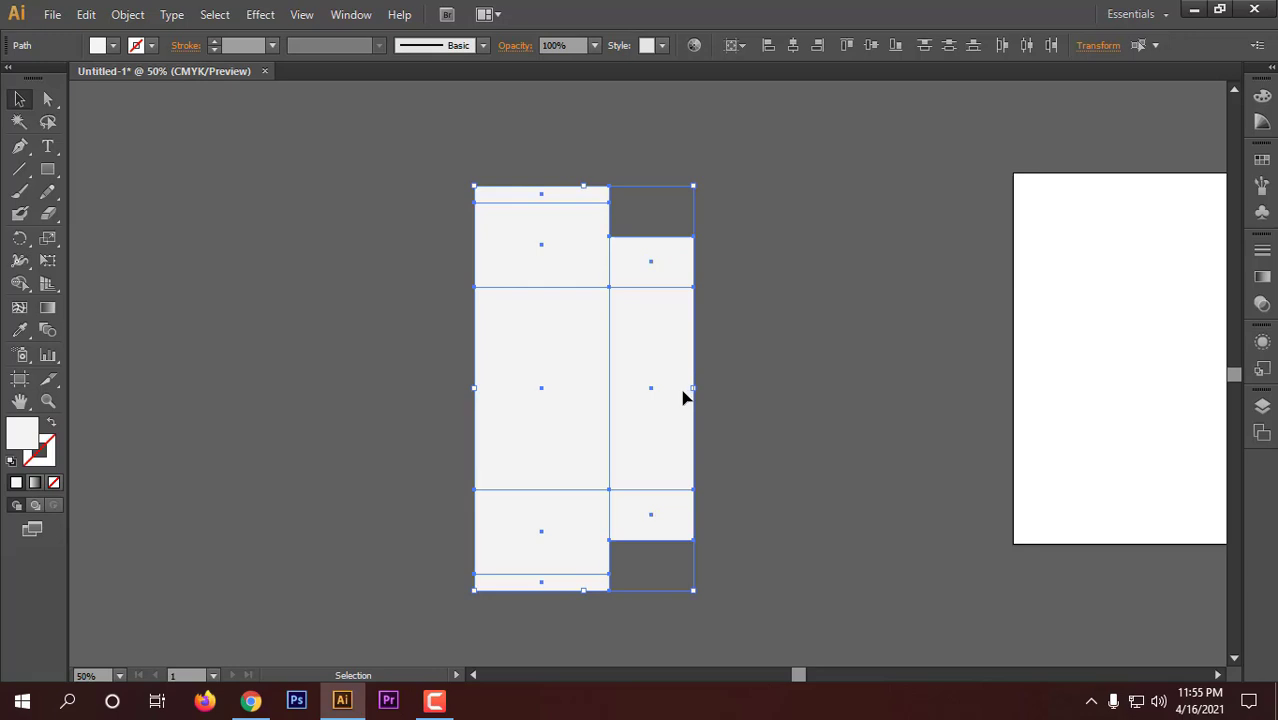
key("Return")
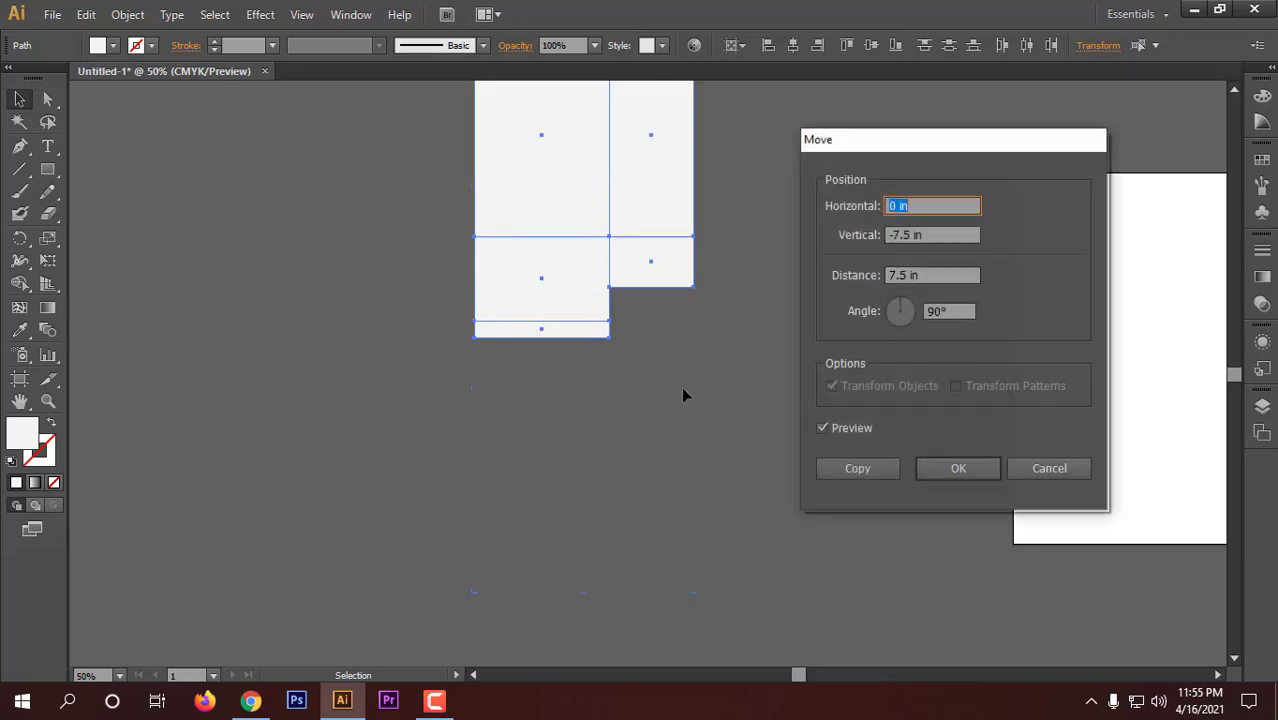
left_click(824, 431)
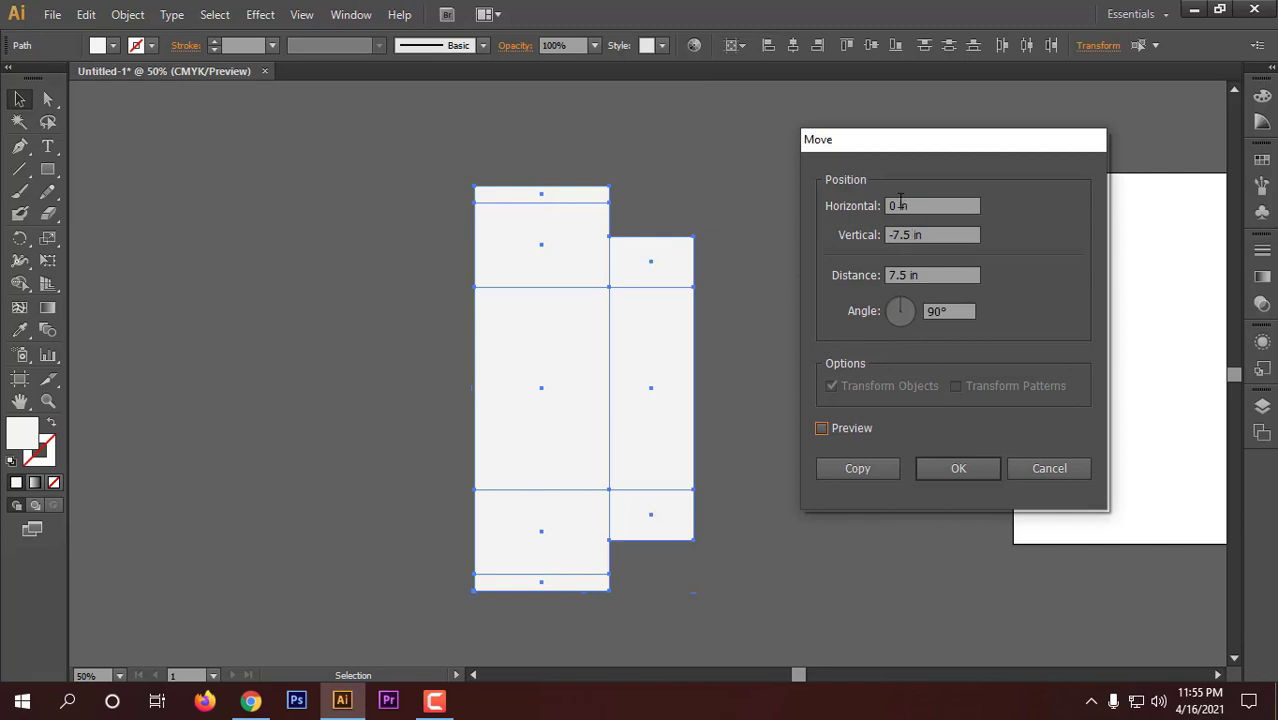
left_click(906, 235)
key("BackSpace")
key("BackSpace")
key("BackSpace")
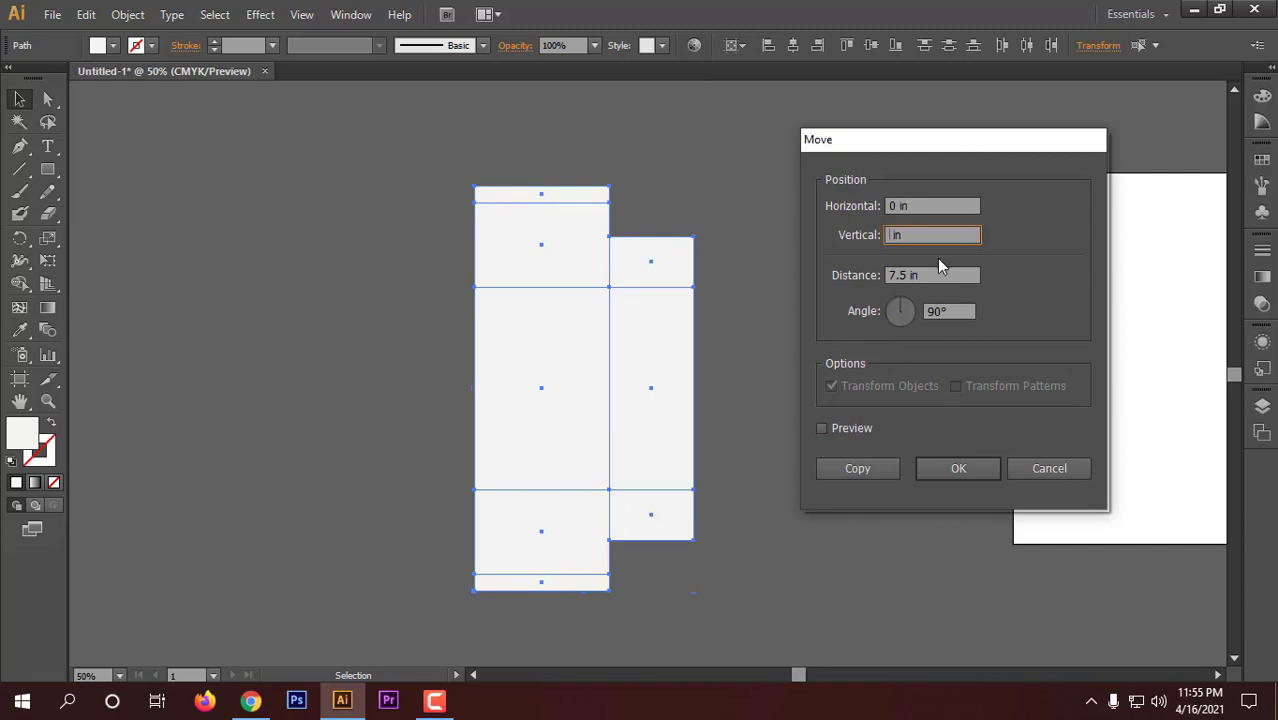
left_click(897, 205)
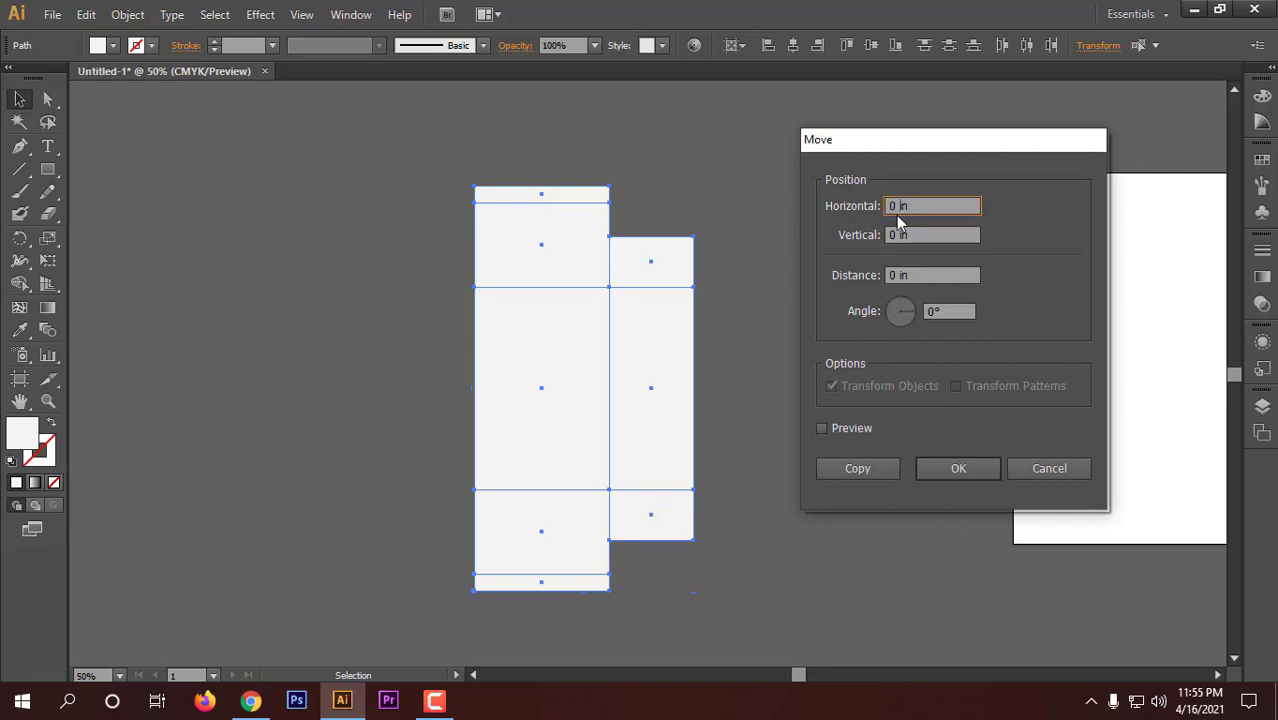
key("BackSpace")
type("-6.5")
left_click(818, 428)
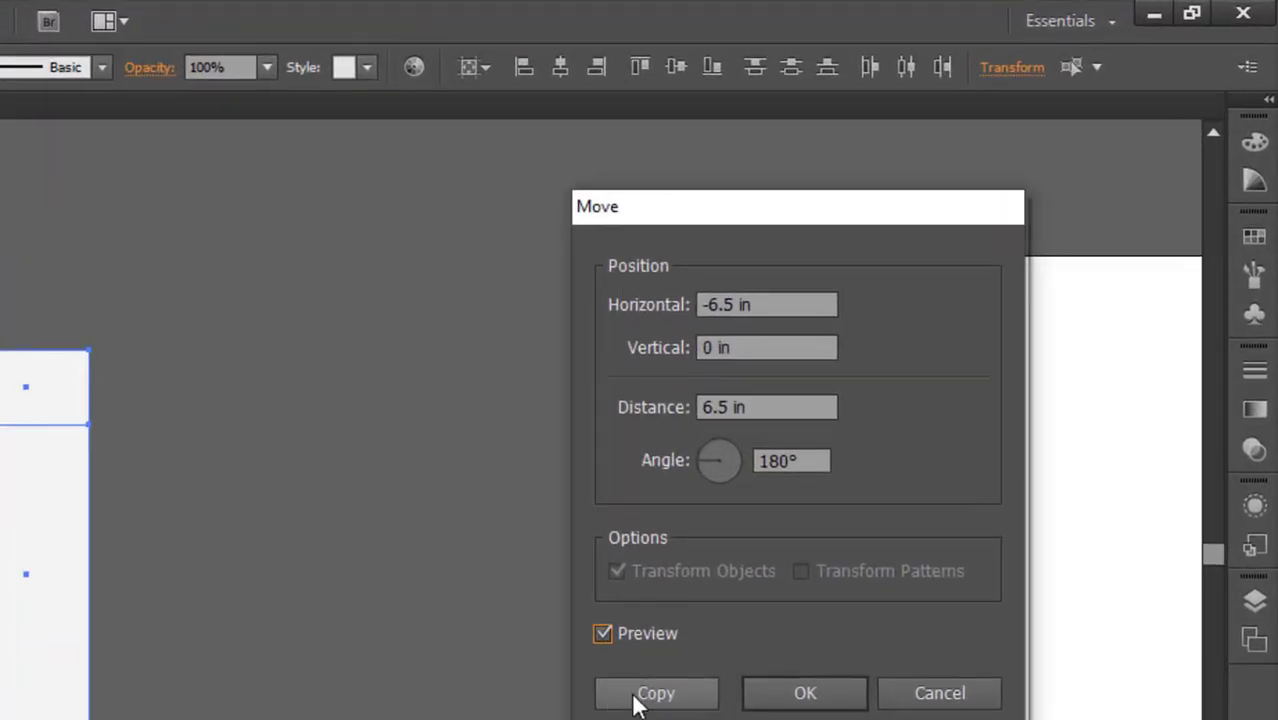
left_click(857, 468)
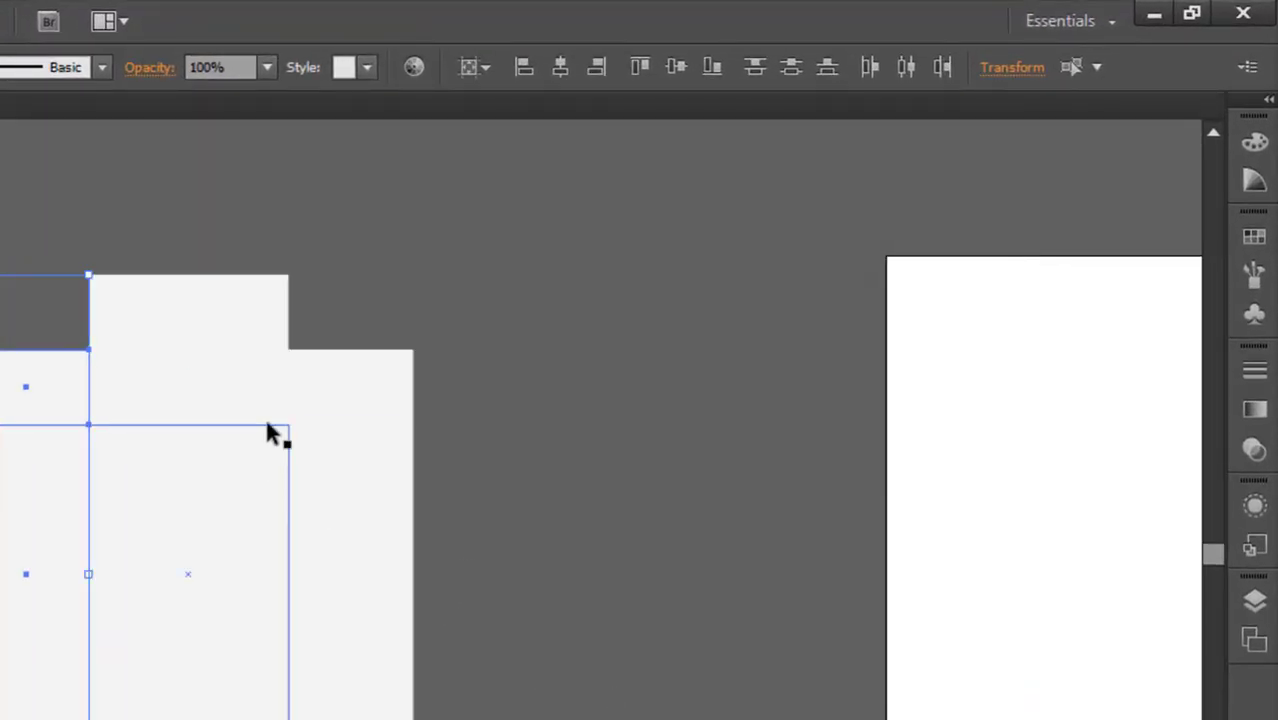
left_click(599, 502)
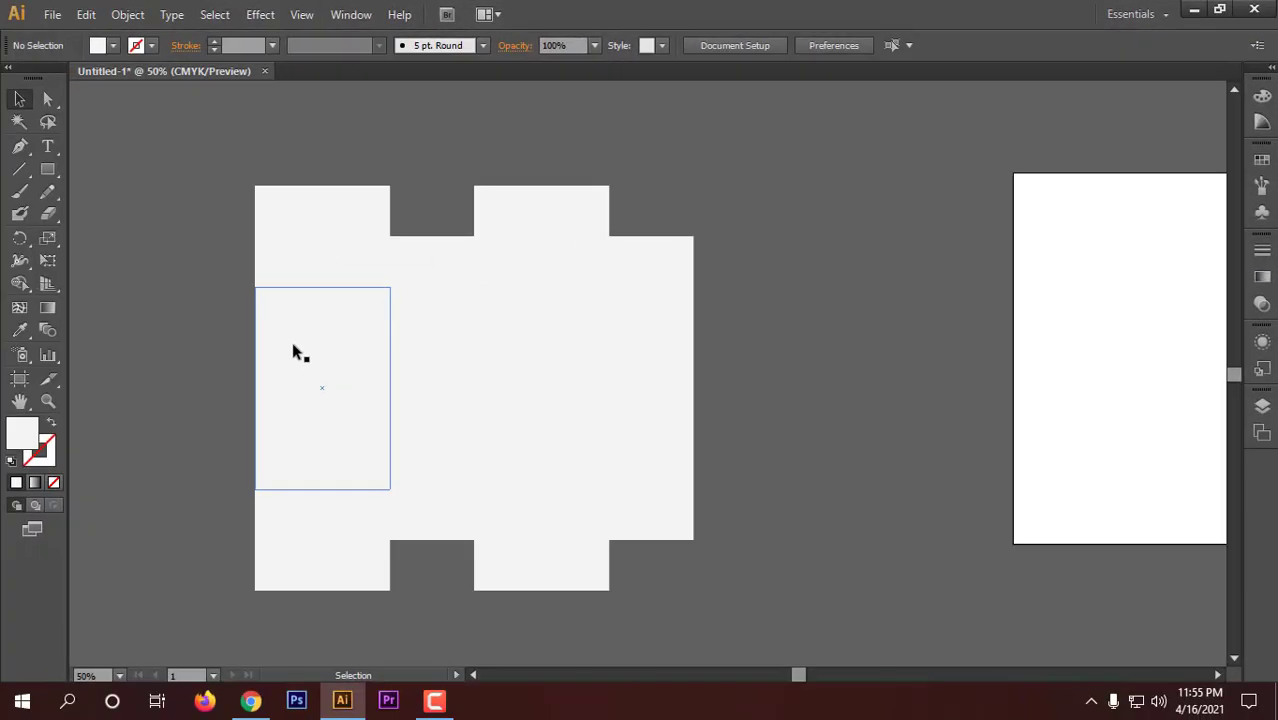
- Copy the leftmost main panel flush against its own left edge with a negative horizontal Move offset equal to its width
left_click(295, 351)
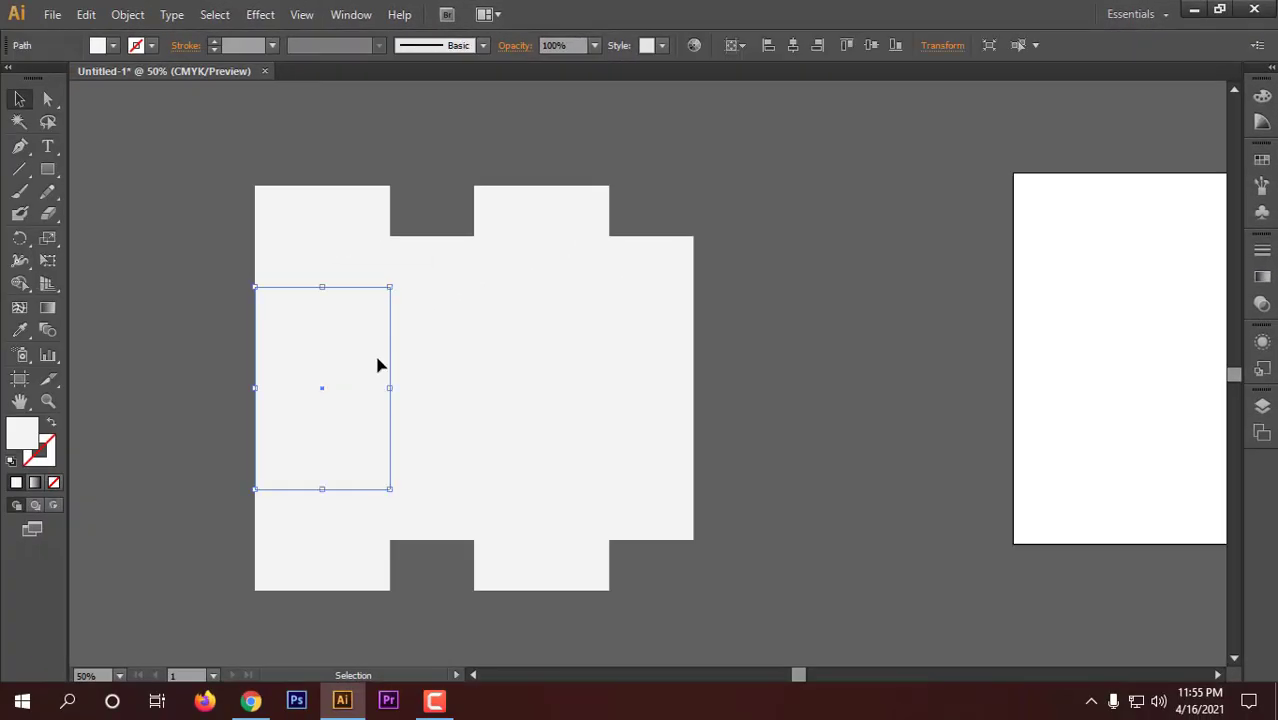
key("Return")
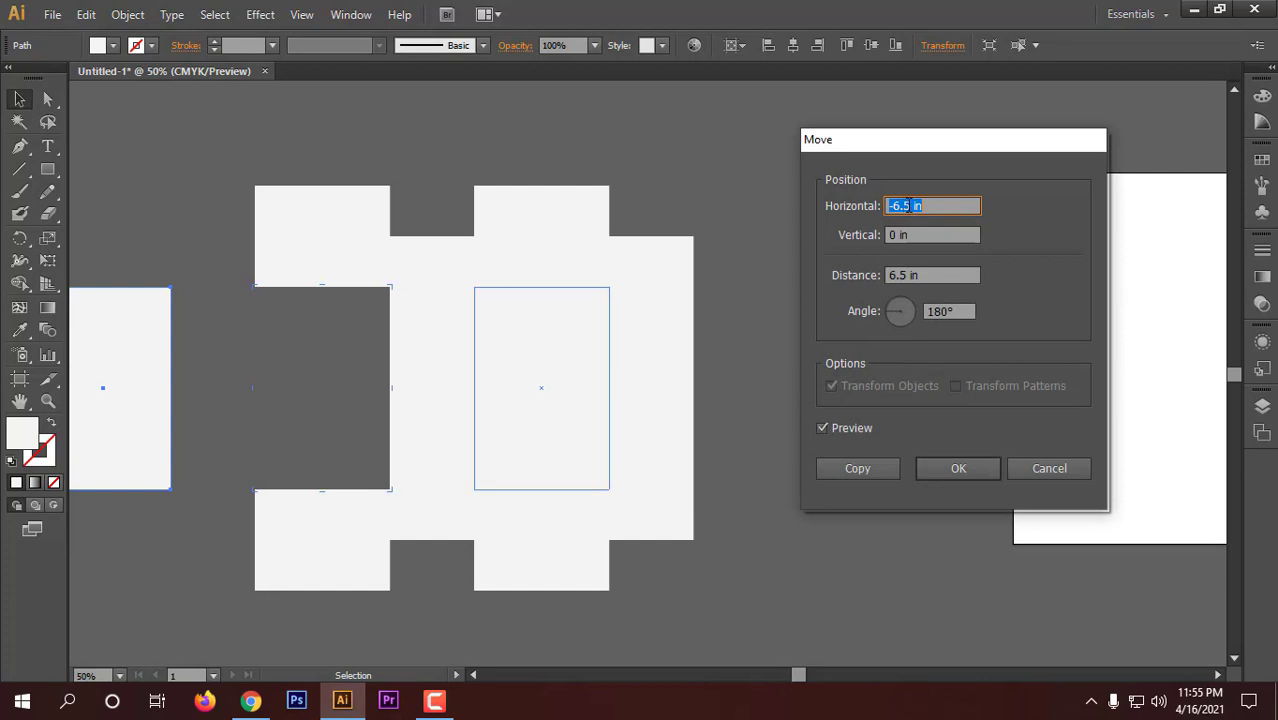
left_click(910, 206)
key("BackSpace")
key("BackSpace")
key("BackSpace")
key("BackSpace")
left_click(822, 428)
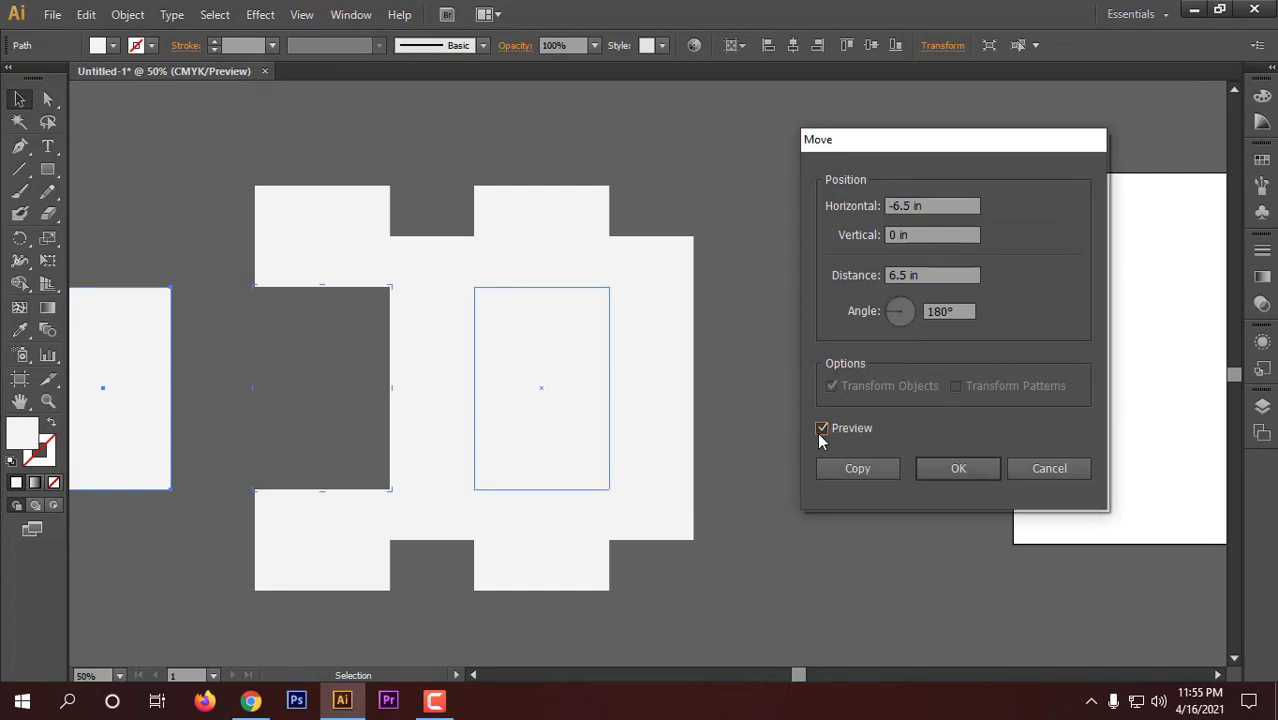
left_click(903, 212)
key("BackSpace")
key("BackSpace")
key("BackSpace")
key("BackSpace")
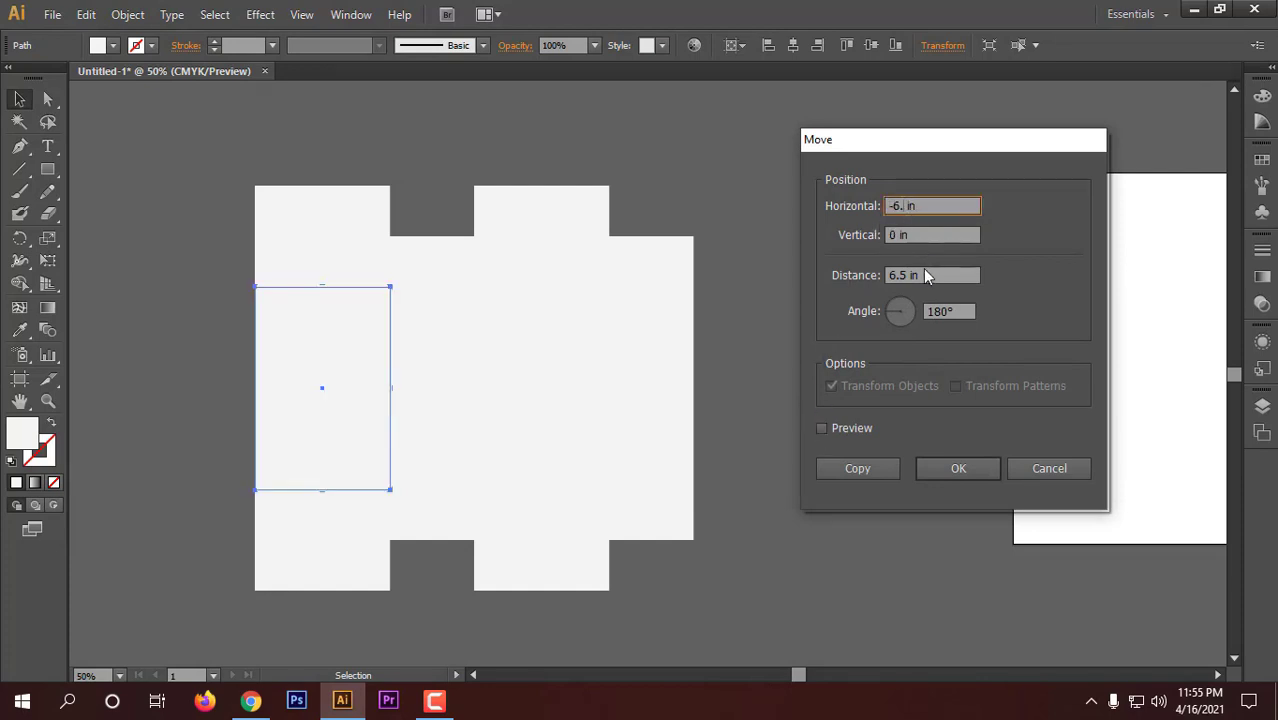
type("-")
left_click(823, 428)
left_click(857, 468)
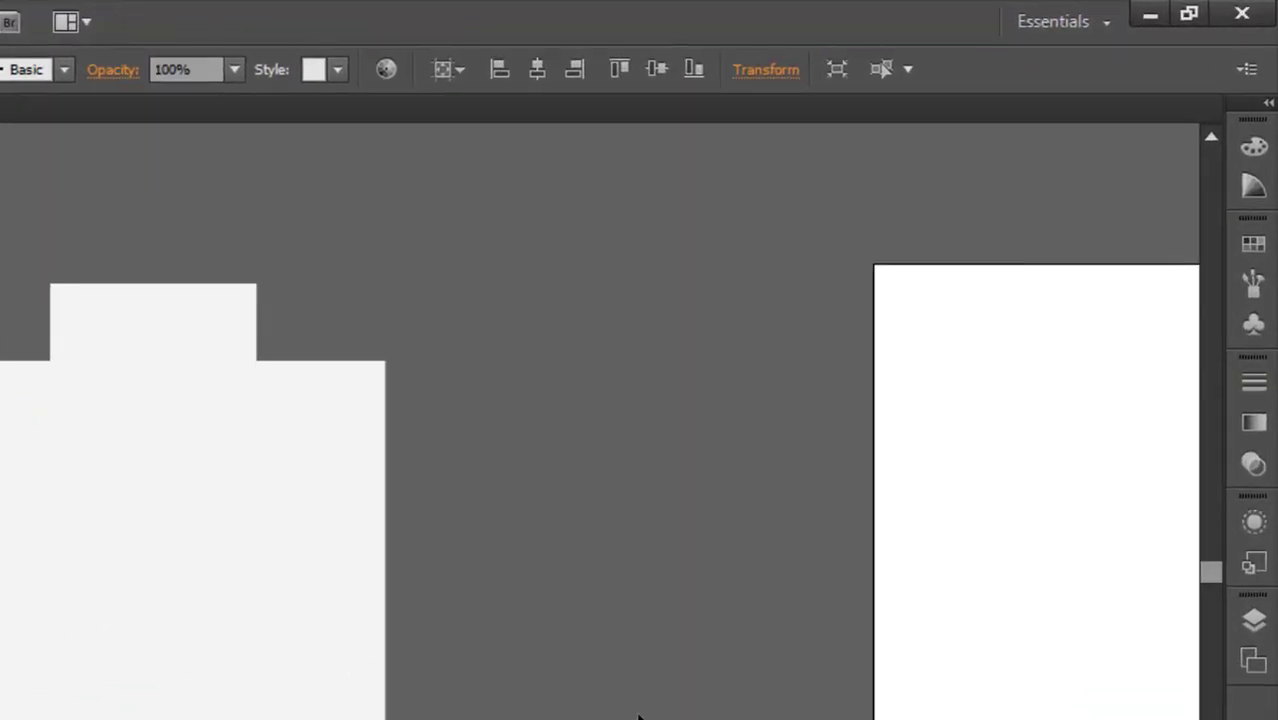
- Set the width of the leftmost copied panel to 0.5 in, keeping its right edge fixed, then deselect it
left_click(577, 210)
left_click(762, 72)
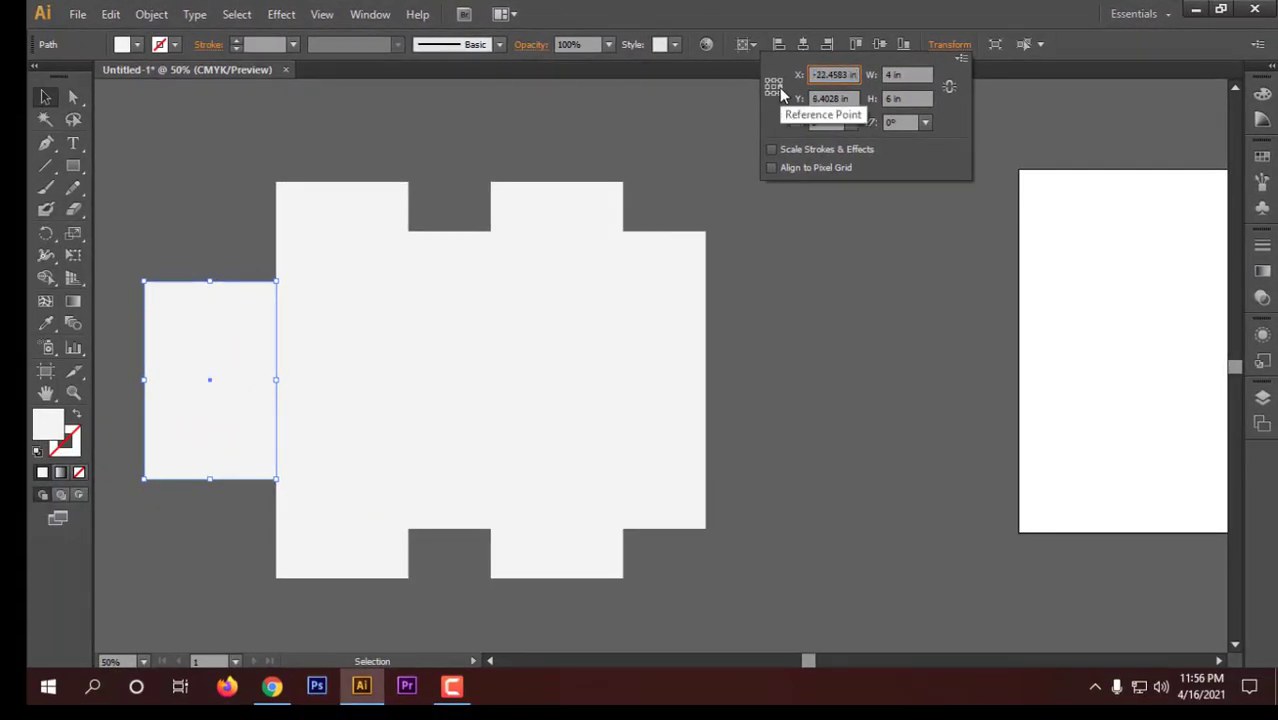
key("Tab")
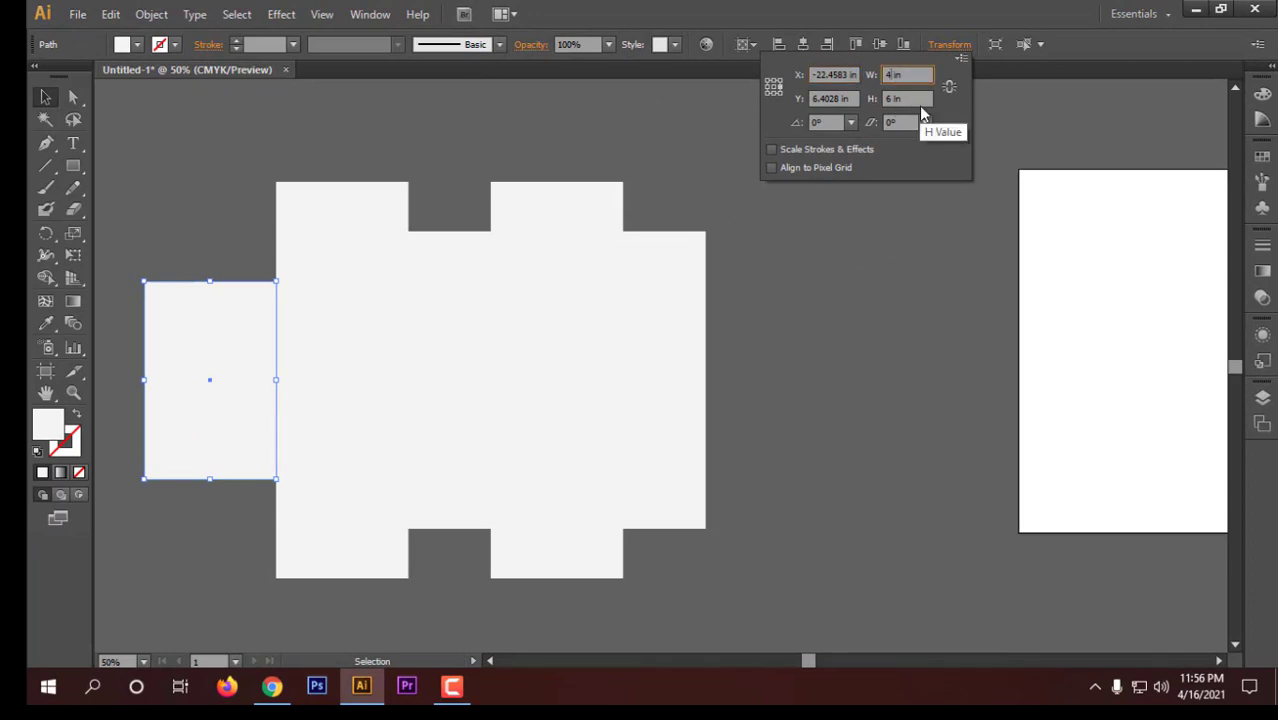
type(".5")
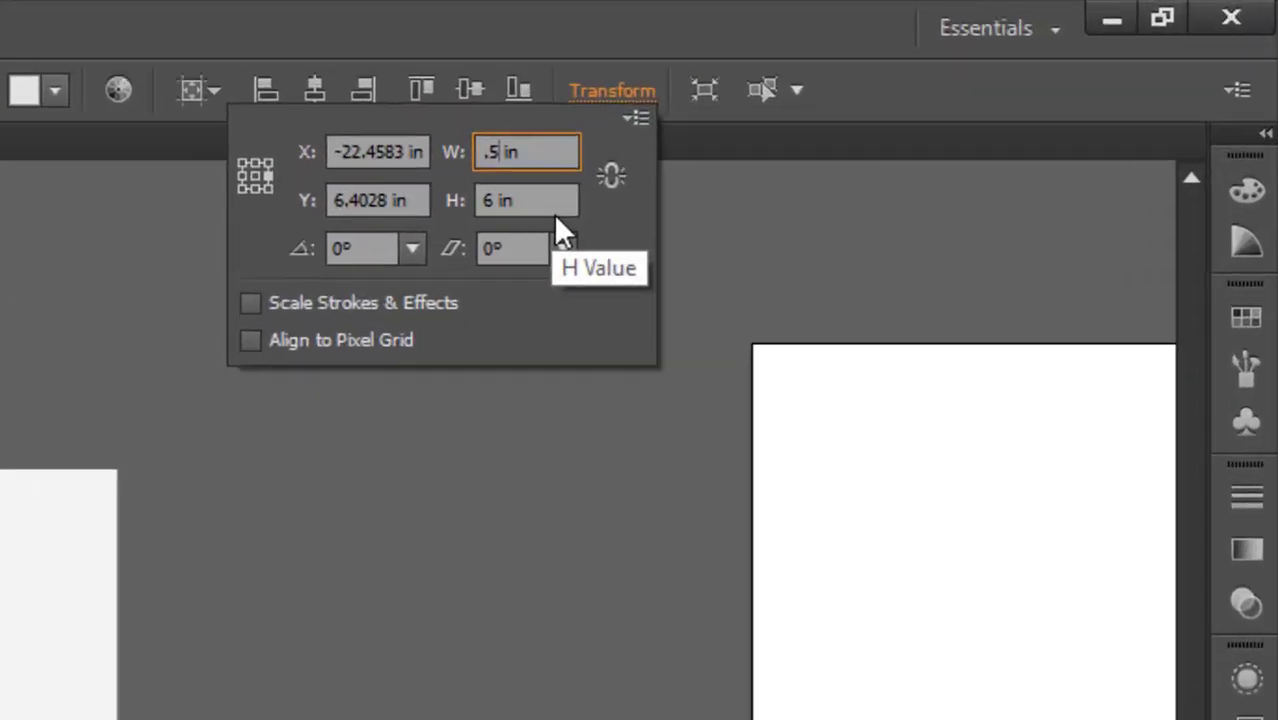
key("Return")
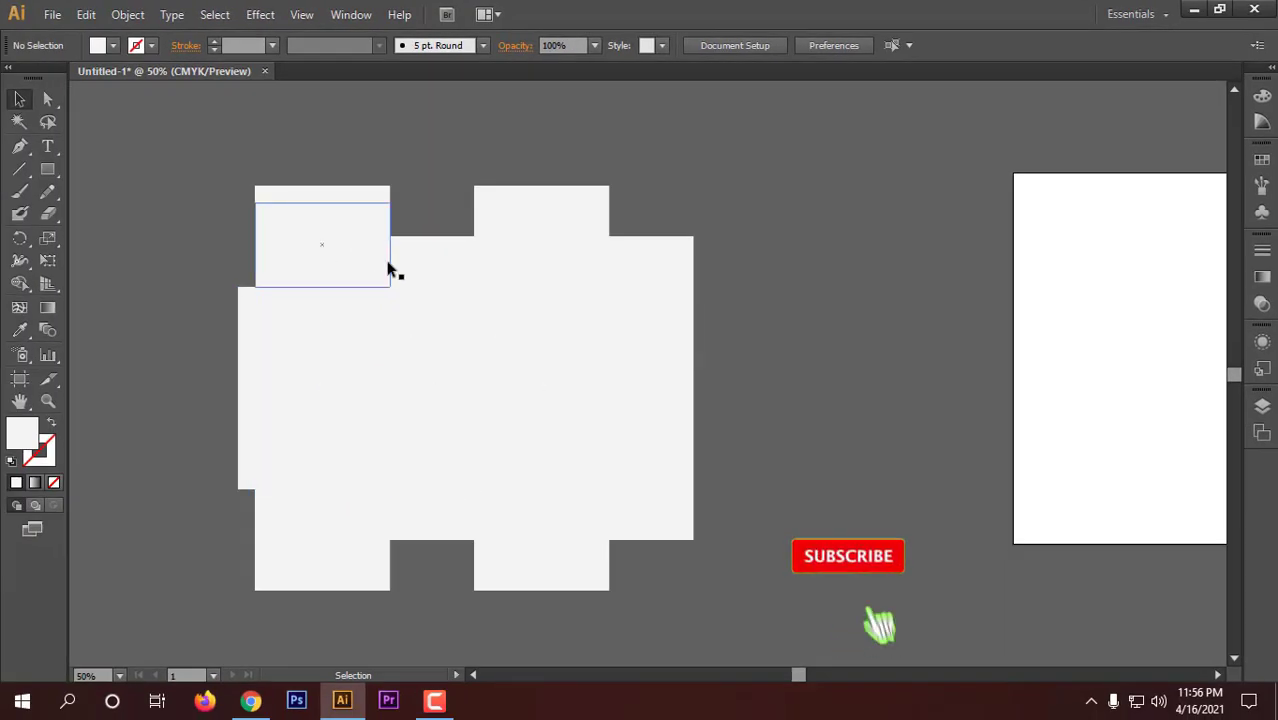
- Fill the left main panel with the brown swatch C=35 M=60 Y=80 K=25
left_click(337, 374)
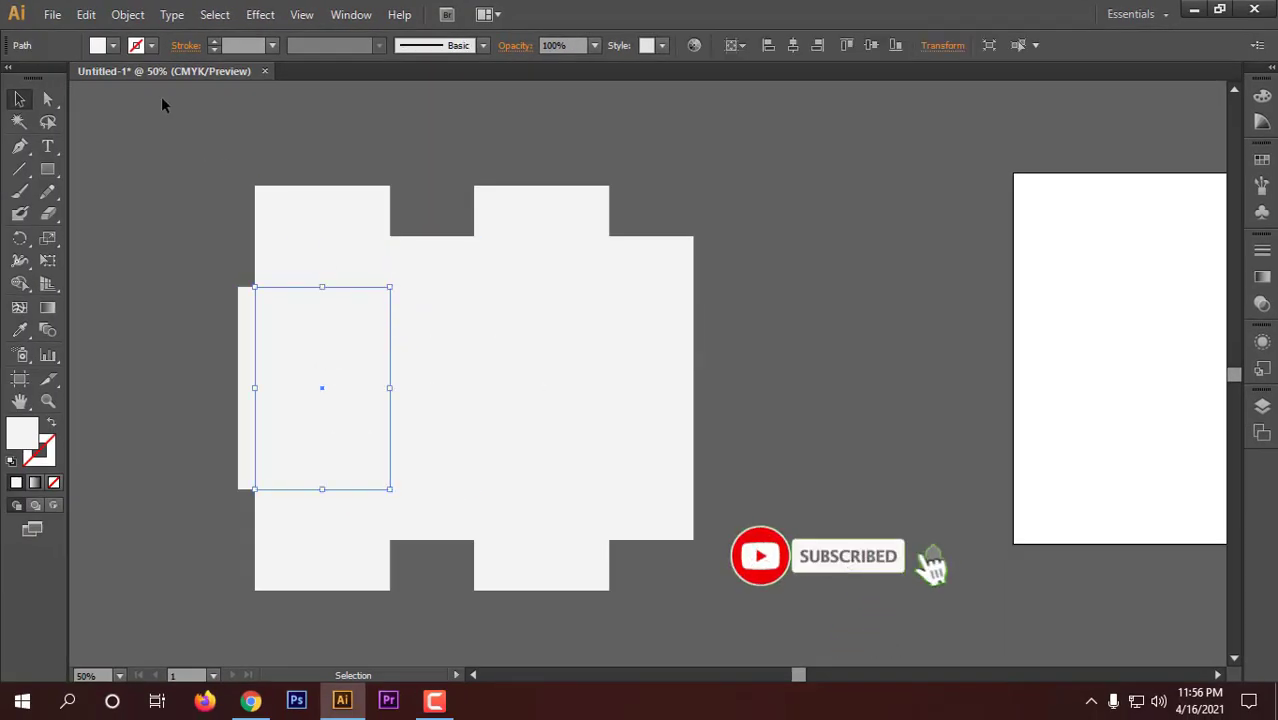
left_click(114, 46)
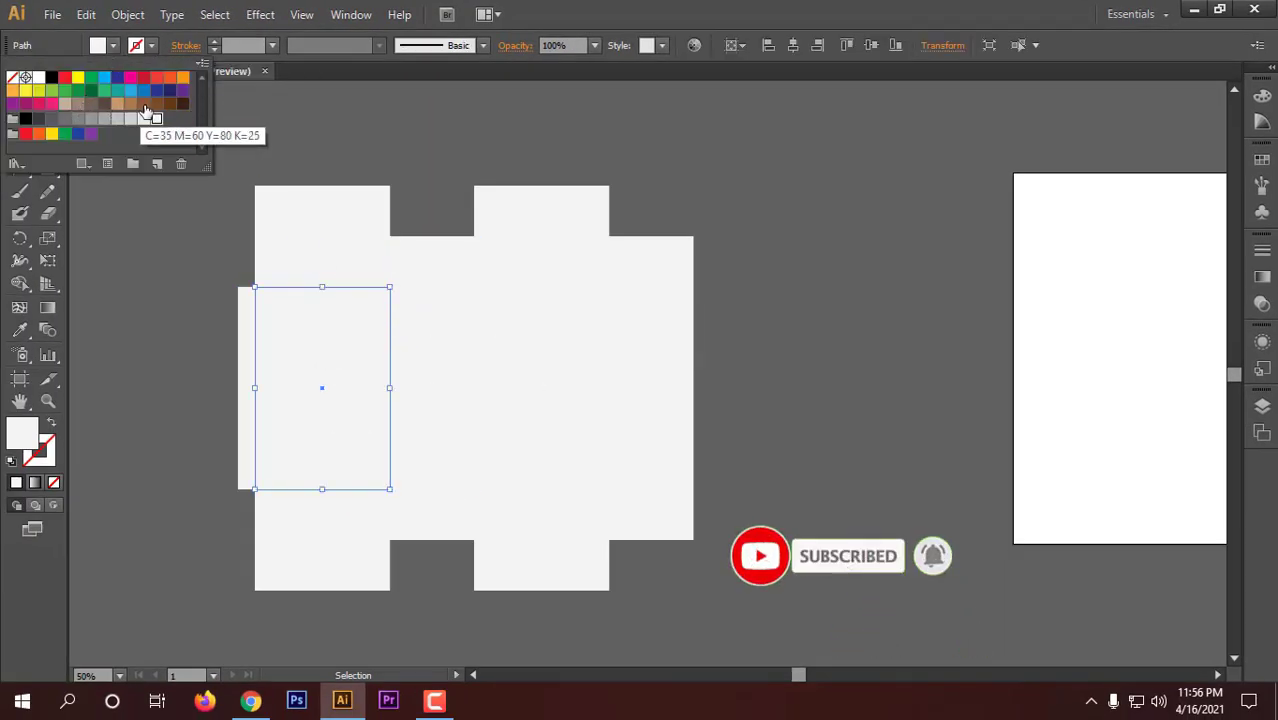
left_click(145, 110)
left_click(160, 242)
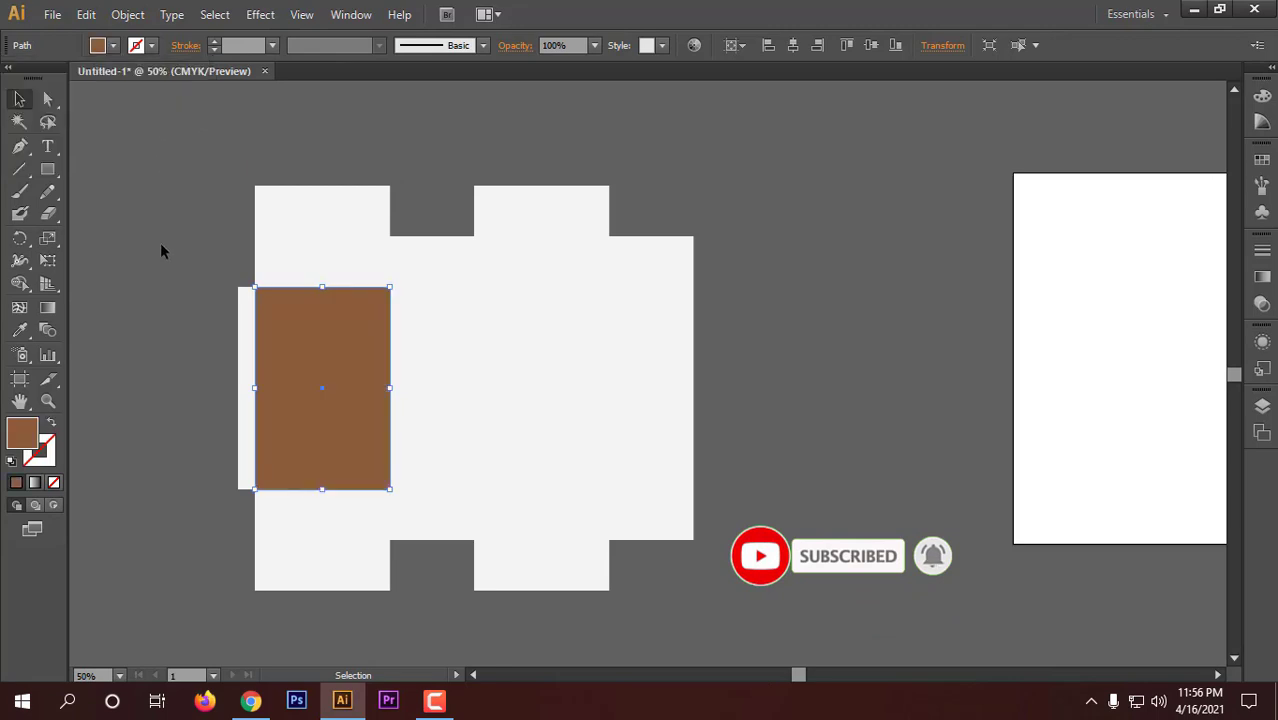
- Fill the narrow side panel between the two main panels with the light tan swatch
left_click(413, 342)
left_click(113, 46)
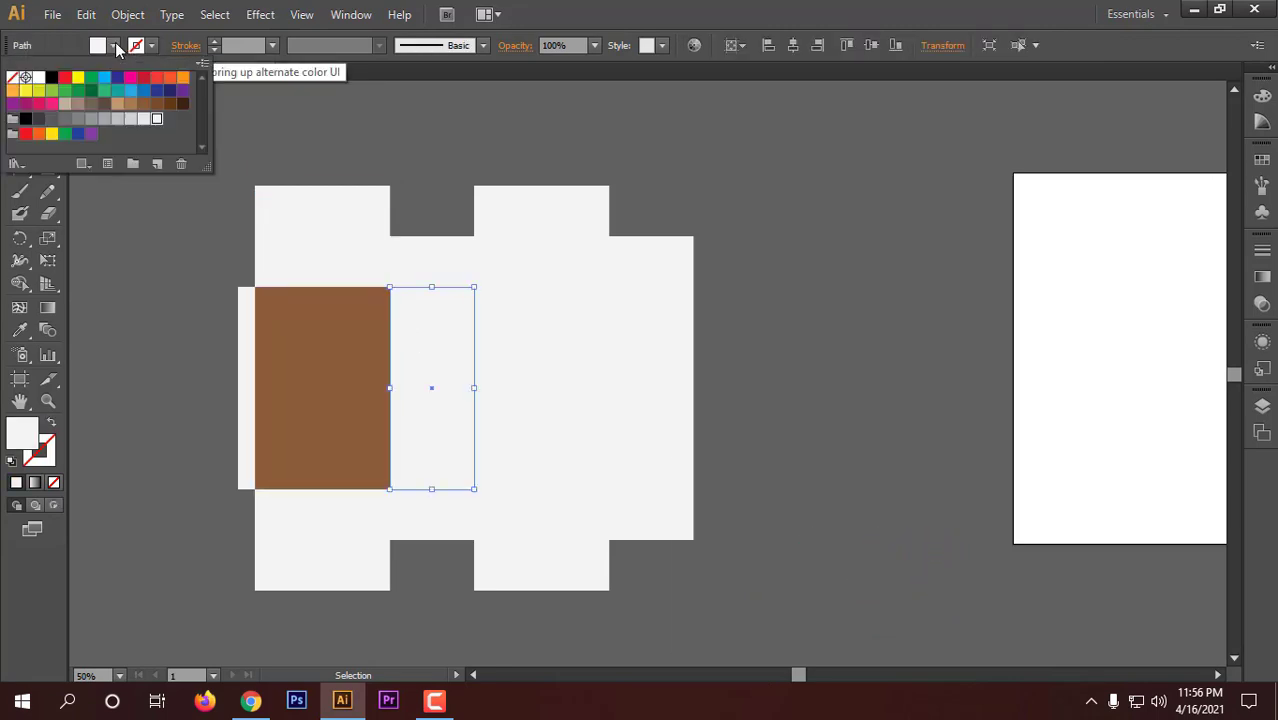
left_click(129, 105)
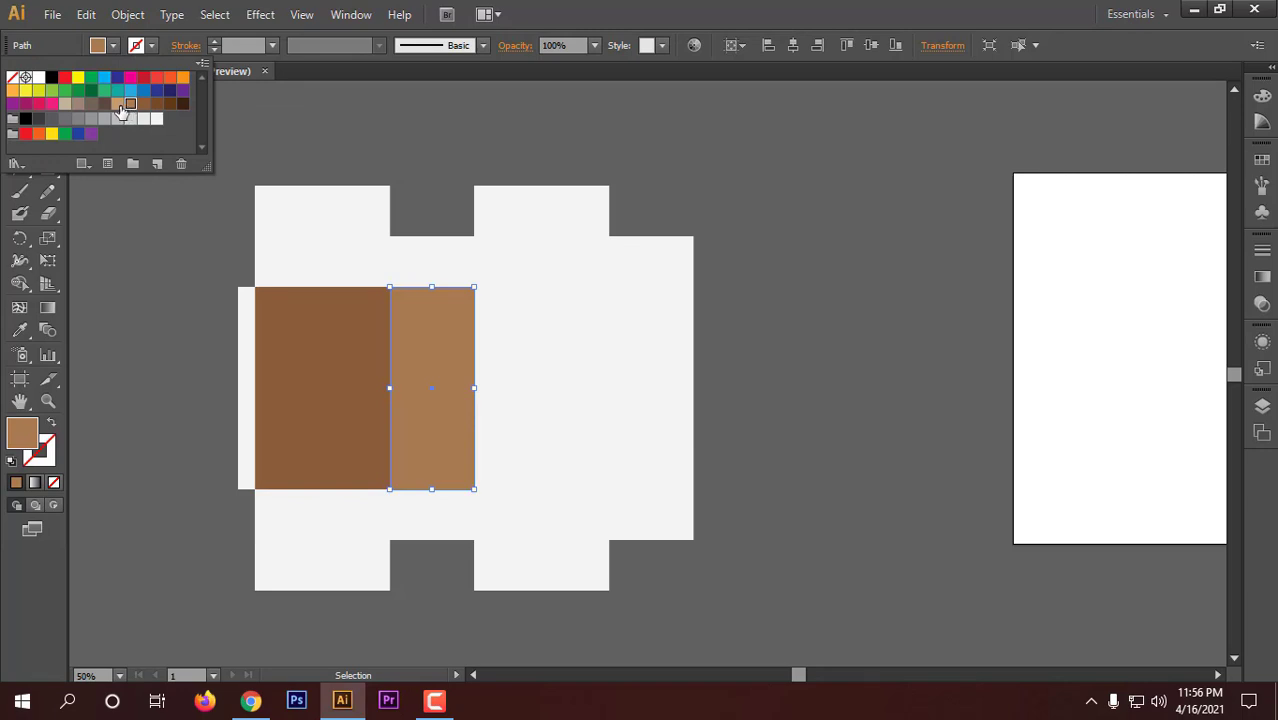
left_click(118, 105)
left_click(136, 235)
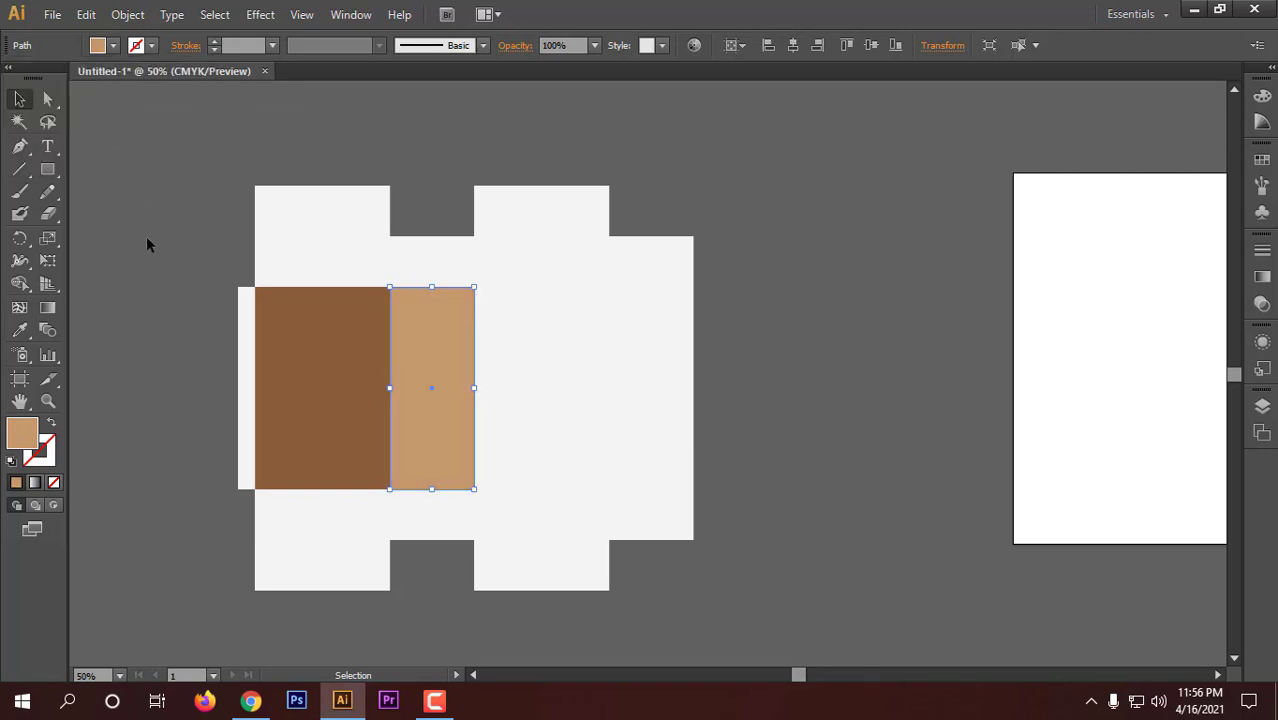
- Fill the second main panel with the same brown swatch as the left main panel
left_click(512, 352)
left_click(114, 46)
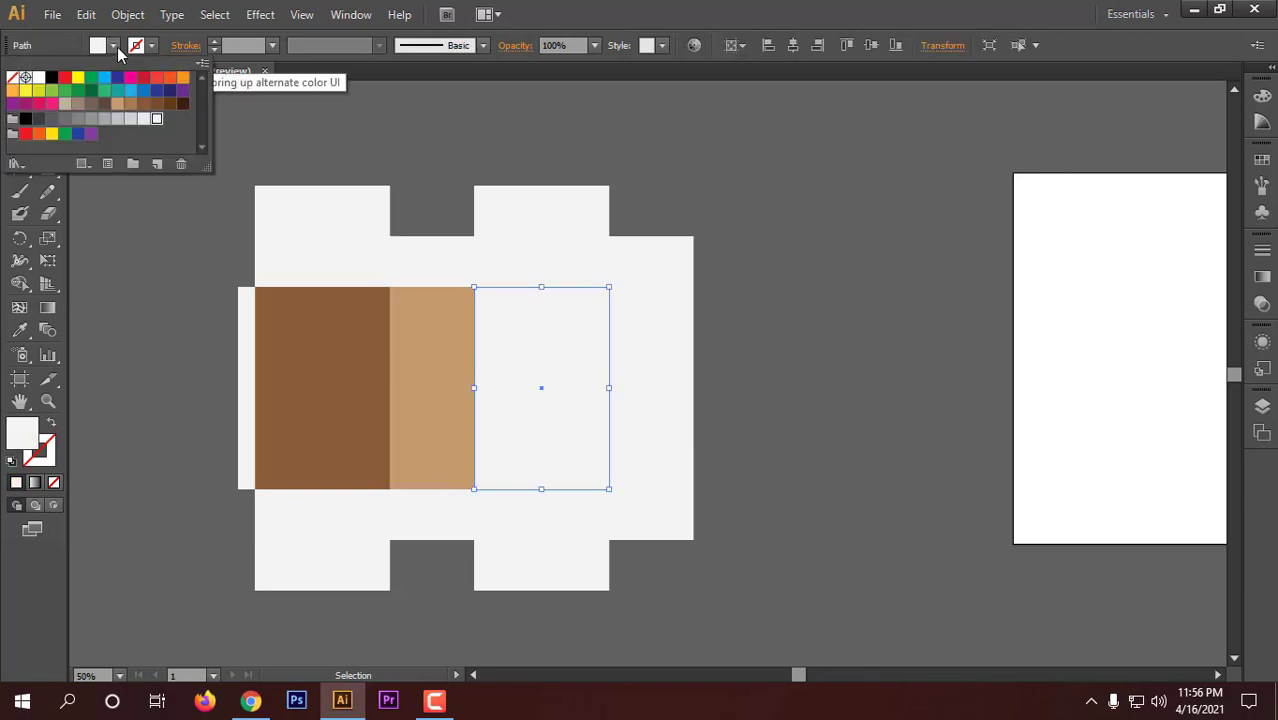
left_click(143, 105)
left_click(160, 212)
- Fill the rightmost side panel with the light tan swatch and deselect it
left_click(651, 388)
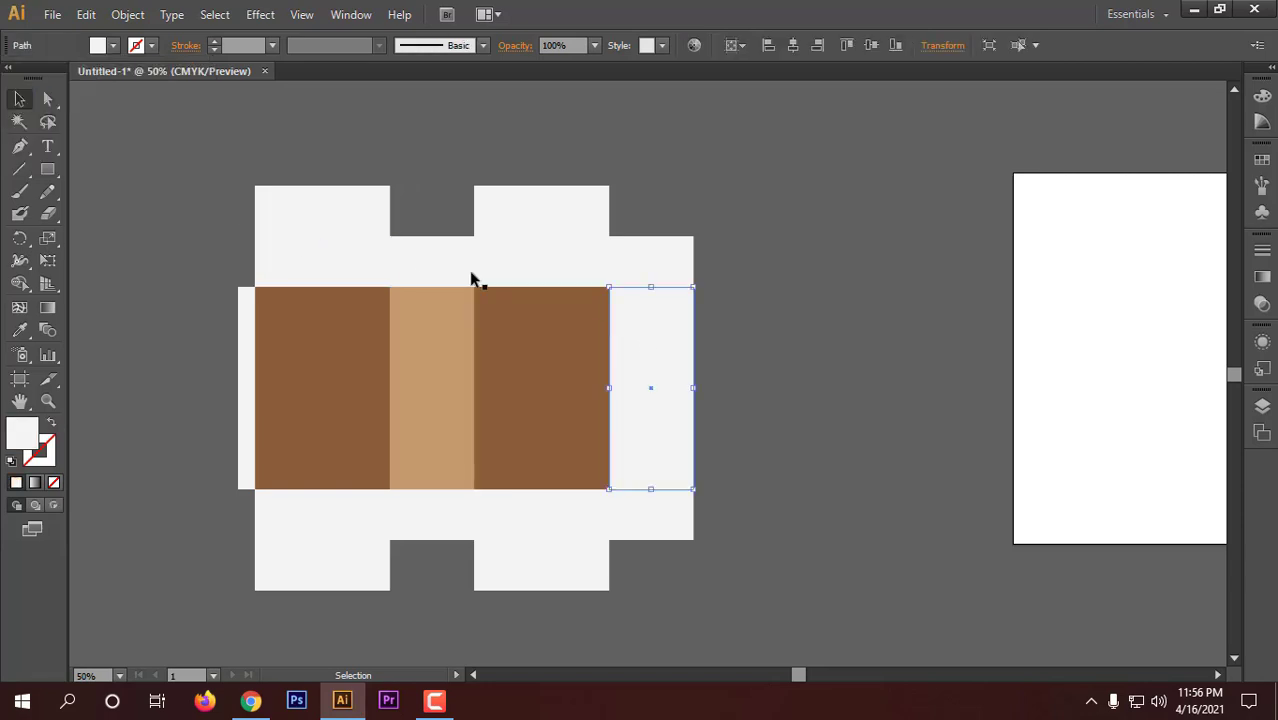
left_click(114, 46)
left_click(131, 104)
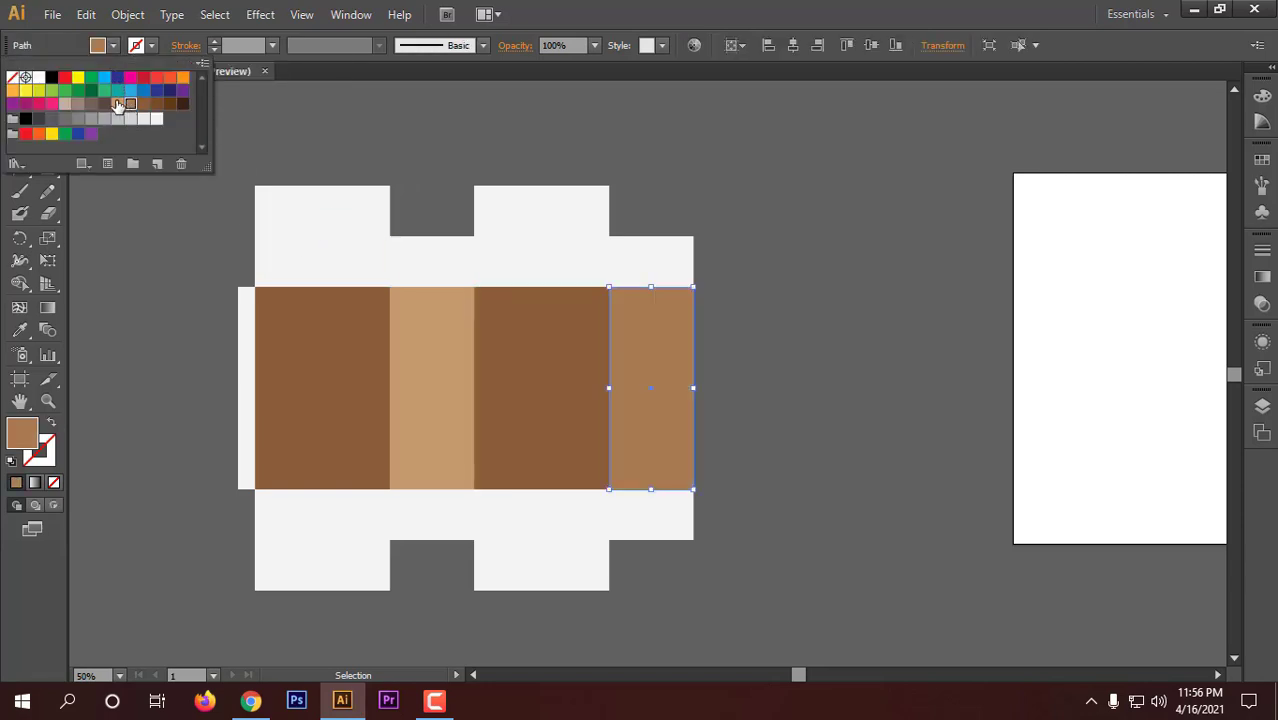
left_click(117, 104)
left_click(134, 270)
left_click(141, 270)
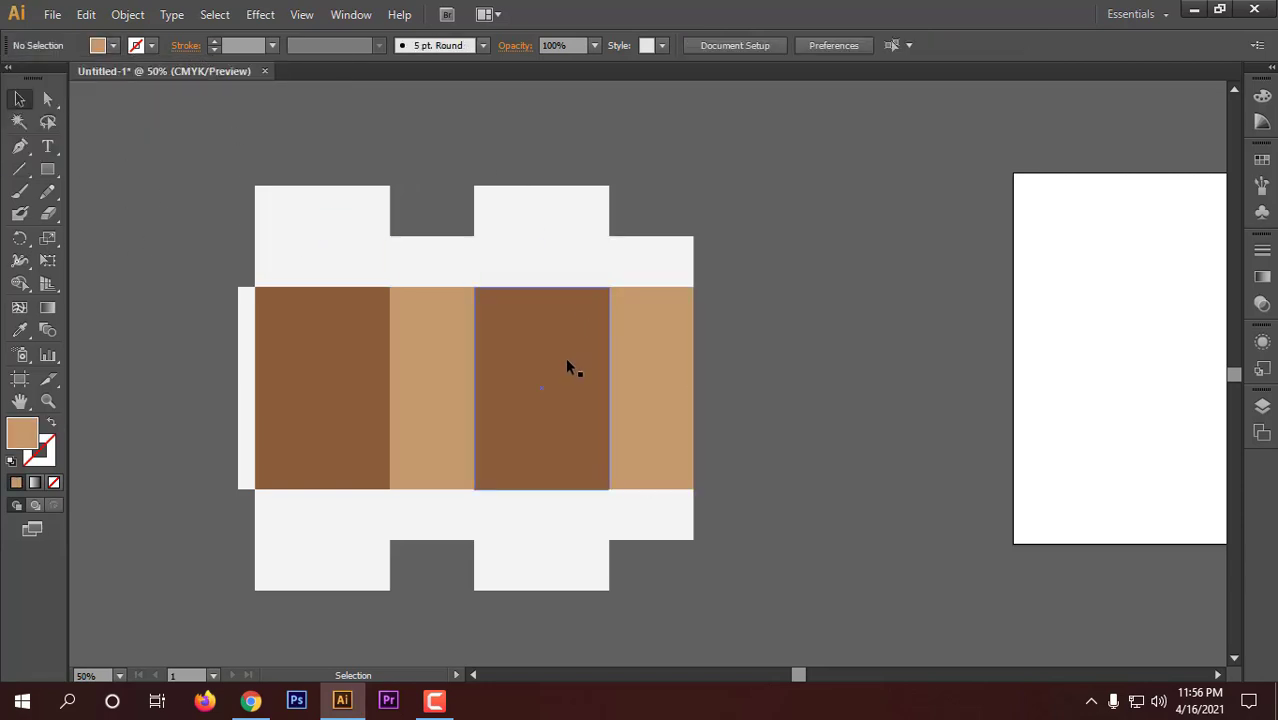
- Fill both small flaps above and below the rightmost side panel with the medium brown swatch and deselect them
left_click(650, 276)
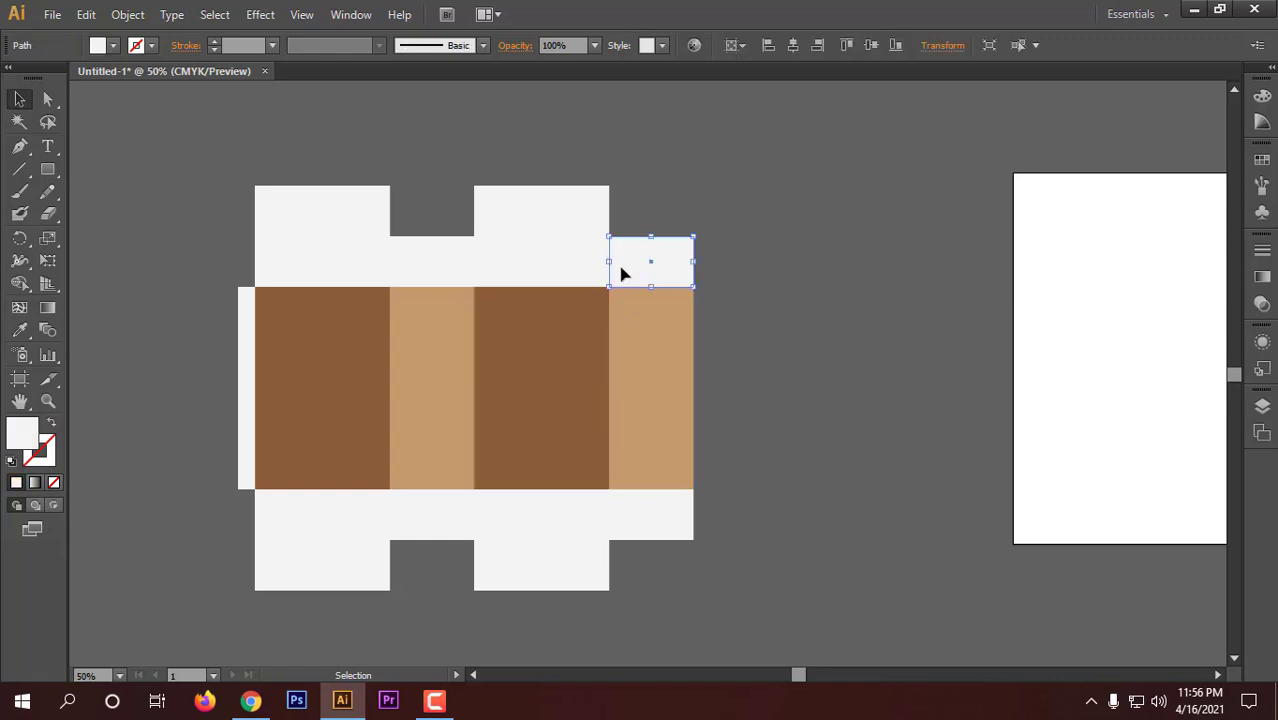
left_click(768, 268)
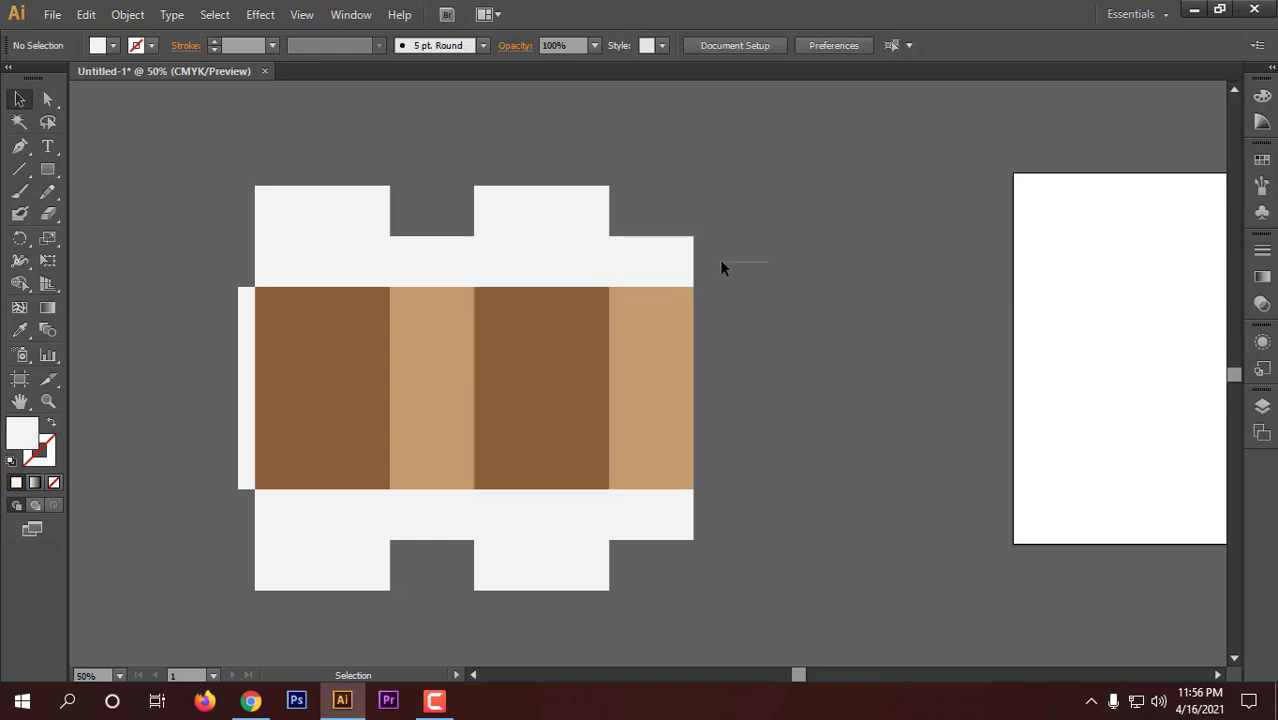
left_click(655, 263)
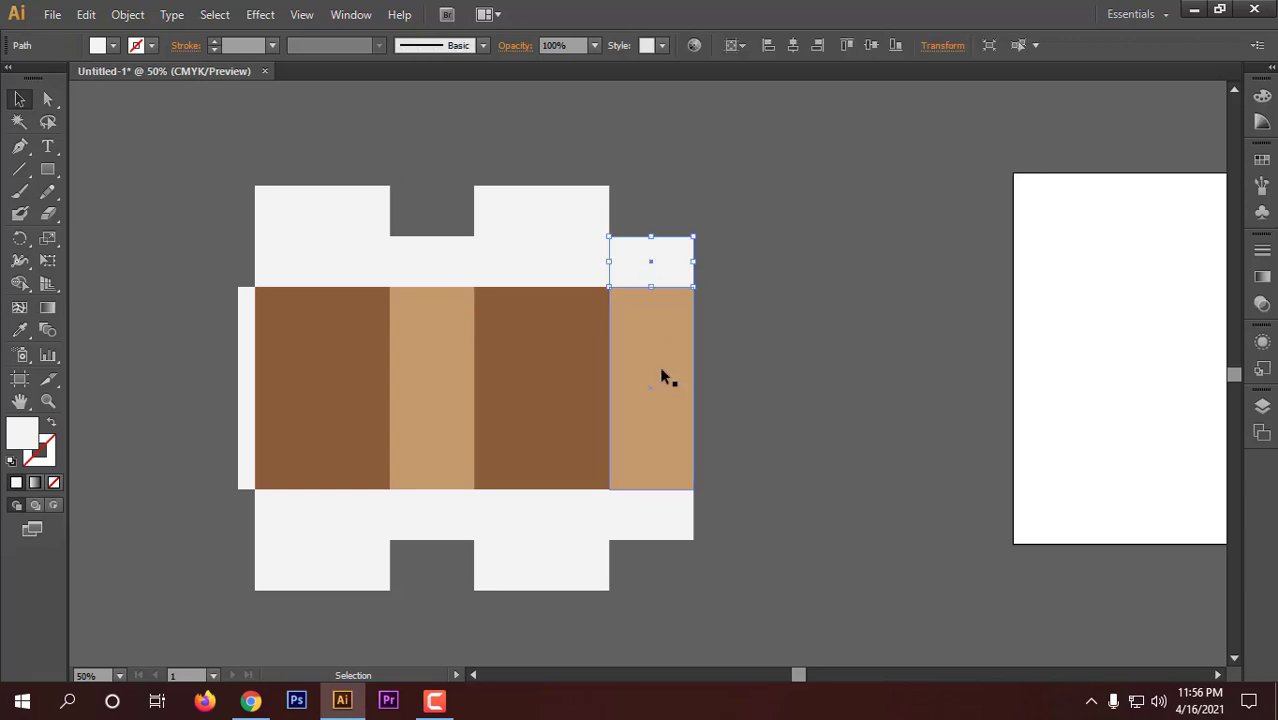
left_click(658, 513)
left_click(667, 262, "shift")
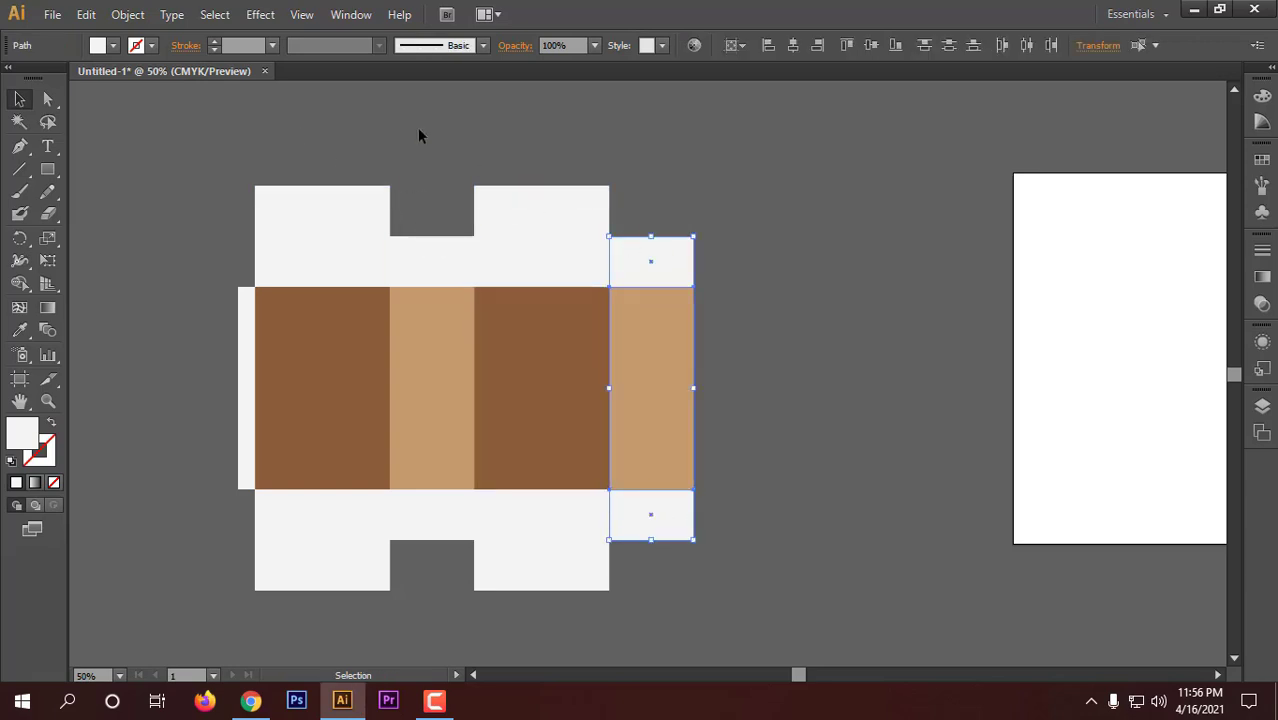
left_click(113, 45)
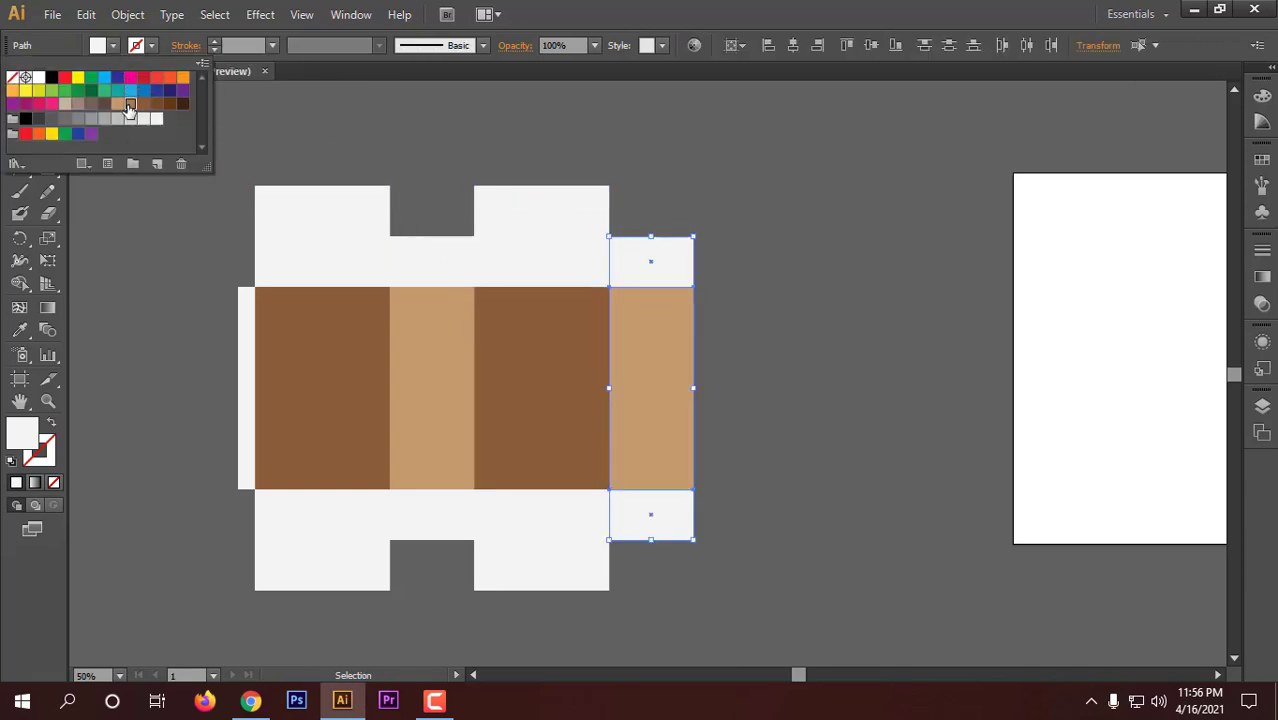
left_click(131, 104)
left_click(809, 246)
left_click(809, 246)
- Fill the two large flaps above the main panels and the small flap between them with light tan, then deselect them
left_click(565, 264)
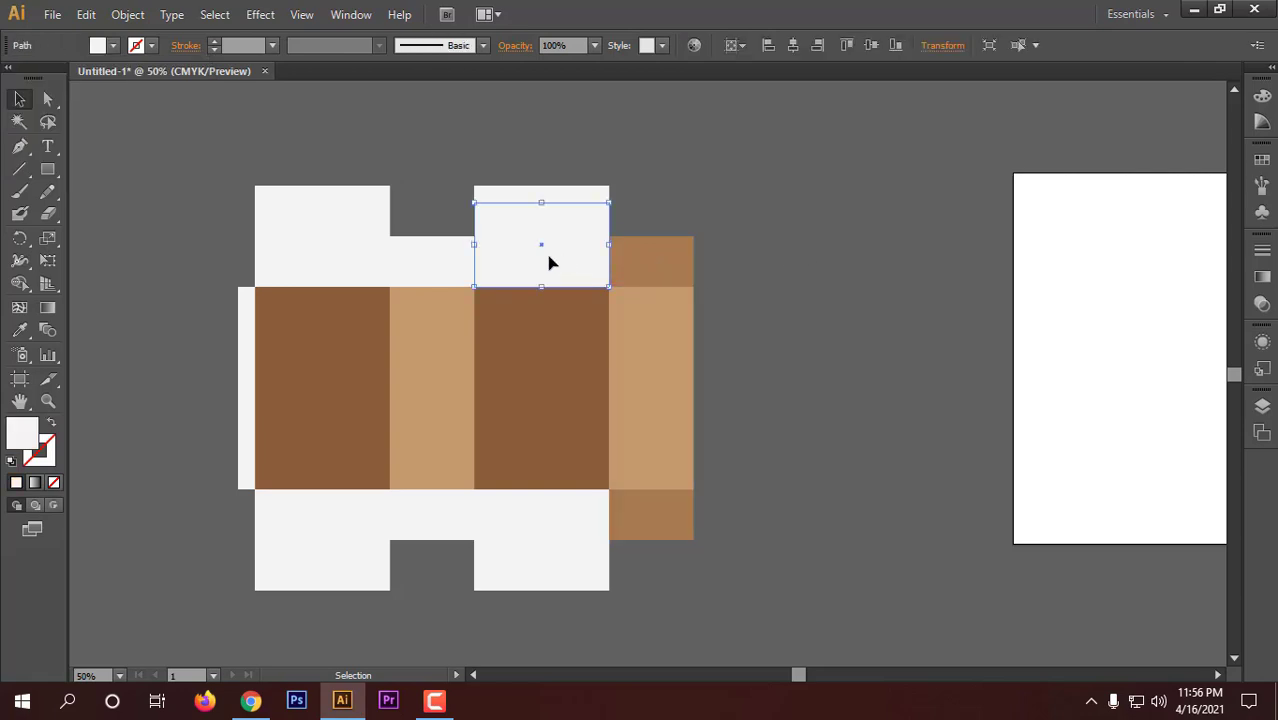
left_click(440, 264, "shift")
left_click(368, 248, "shift")
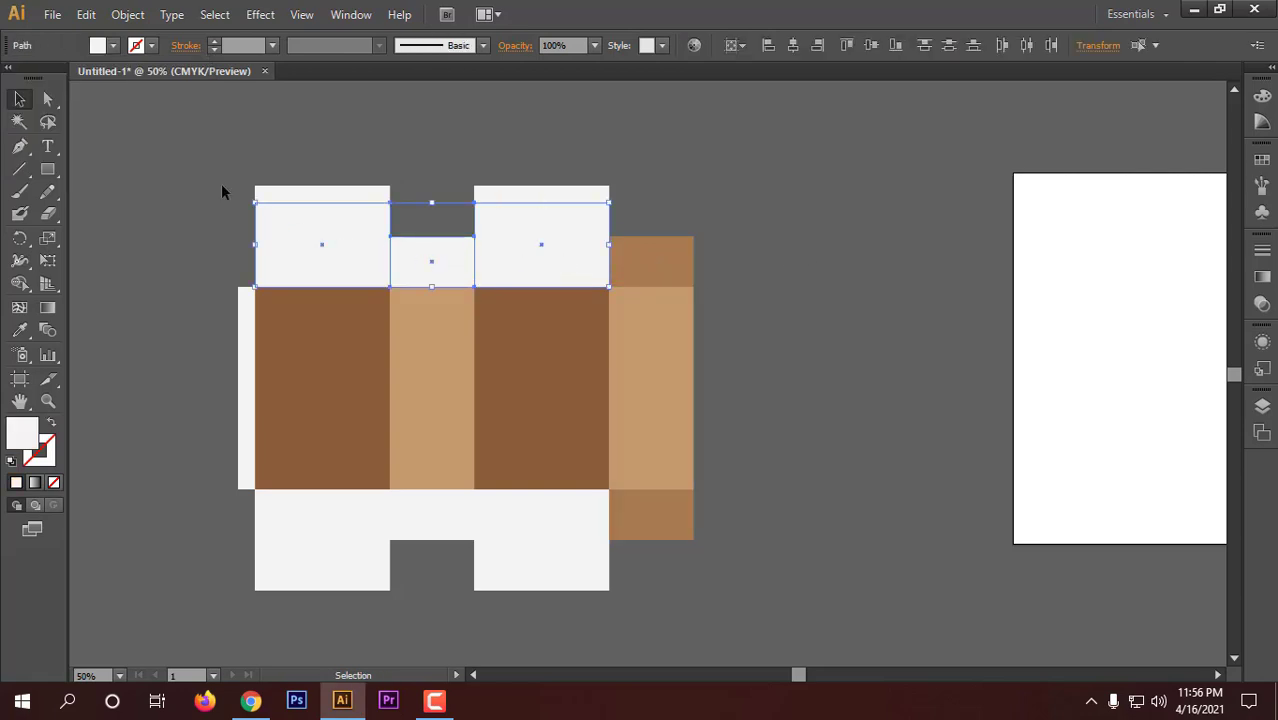
left_click(113, 45)
left_click(117, 104)
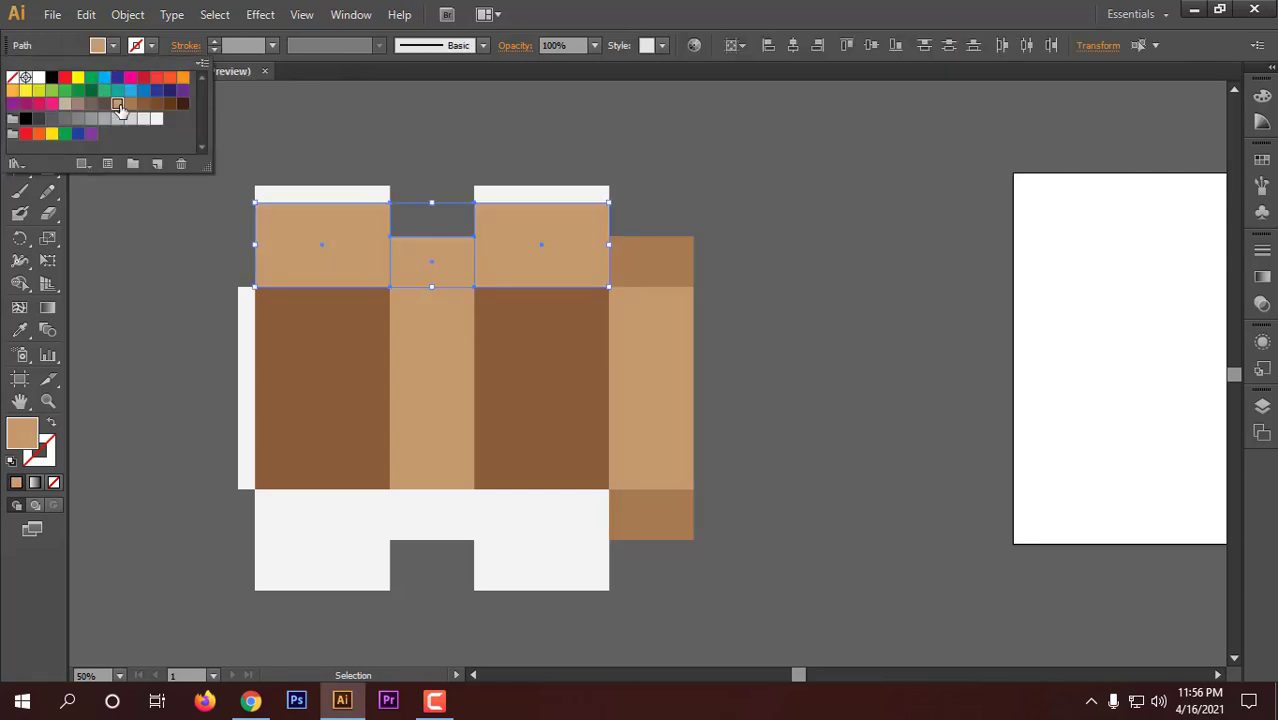
left_click(183, 216)
left_click(183, 216)
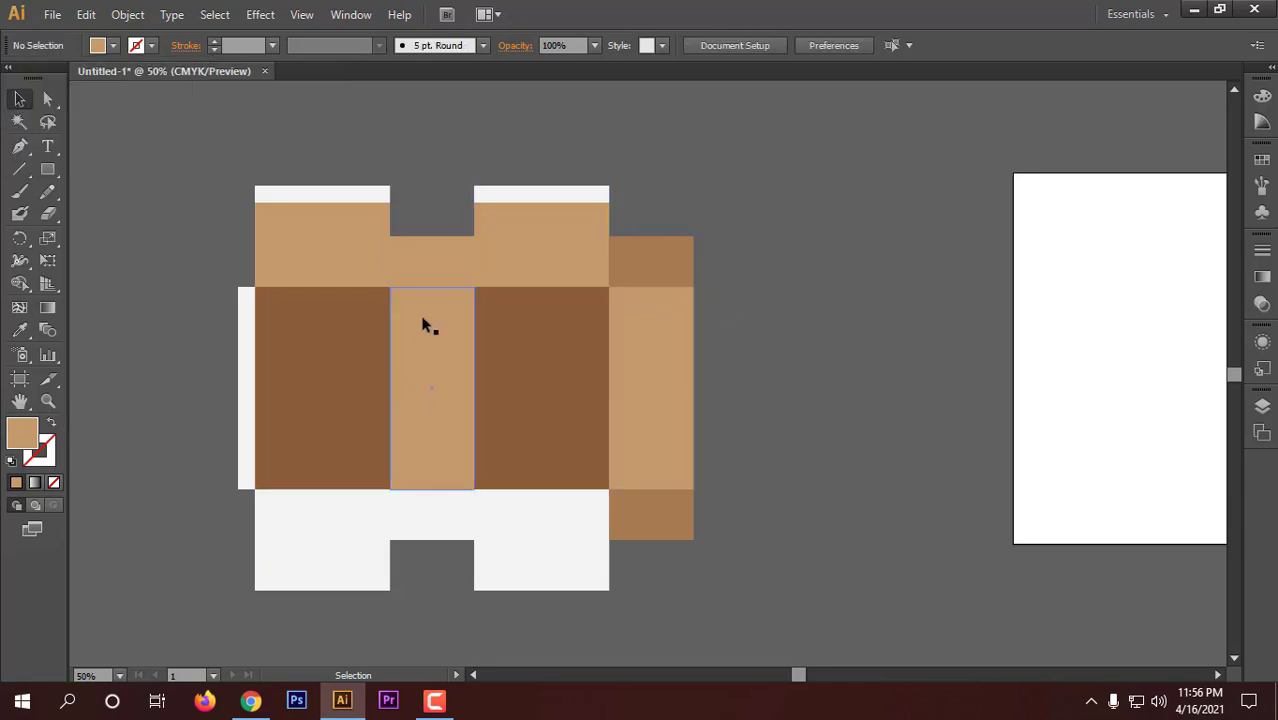
- Fill the small flap above the middle side panel with the main panels' brown and deselect it
left_click(431, 263)
left_click(113, 45)
left_click(145, 128)
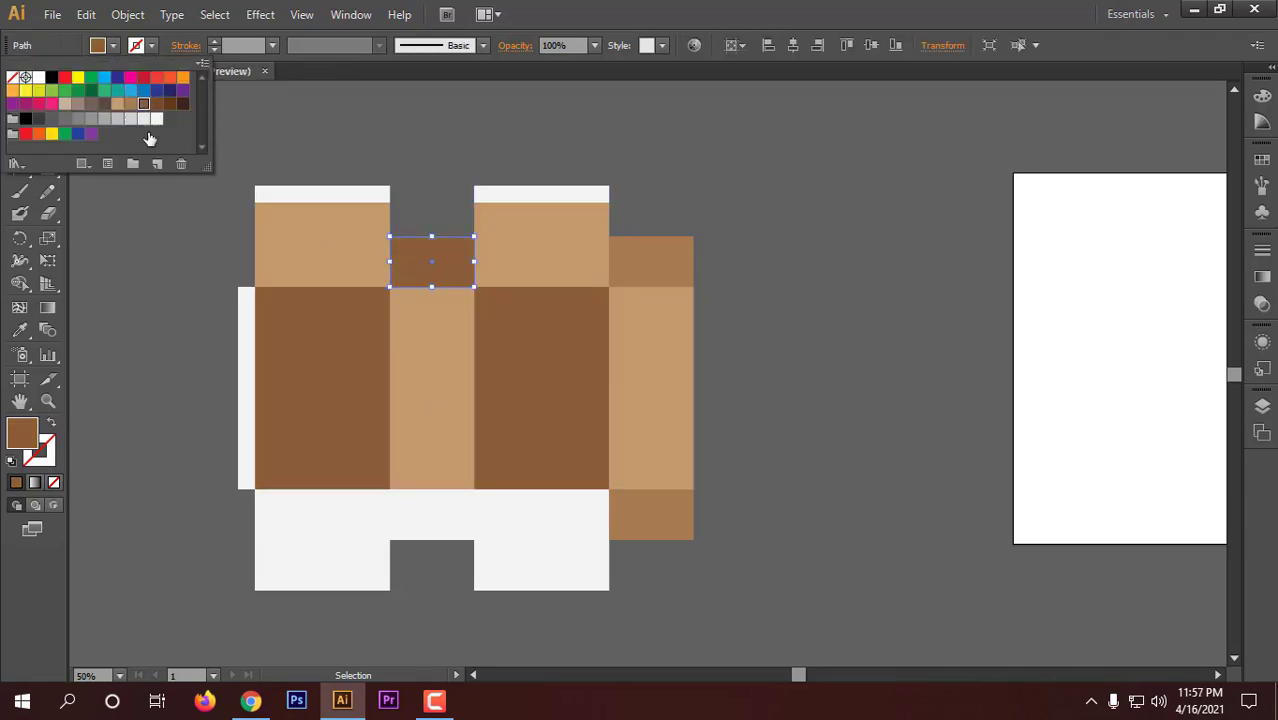
left_click(155, 289)
left_click(155, 298)
- Fill the two large flaps below the main panels with the light tan swatch and deselect them
left_click(541, 529)
left_click(326, 519, "shift")
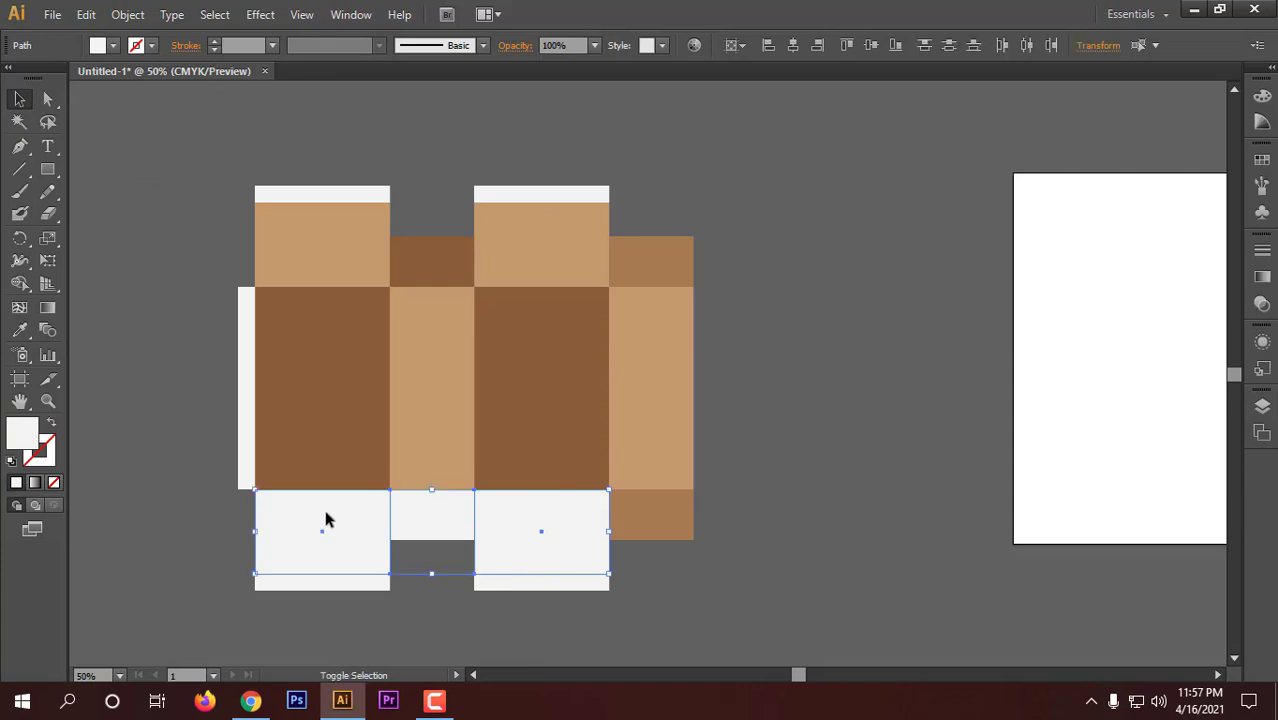
left_click(114, 46)
left_click(117, 103)
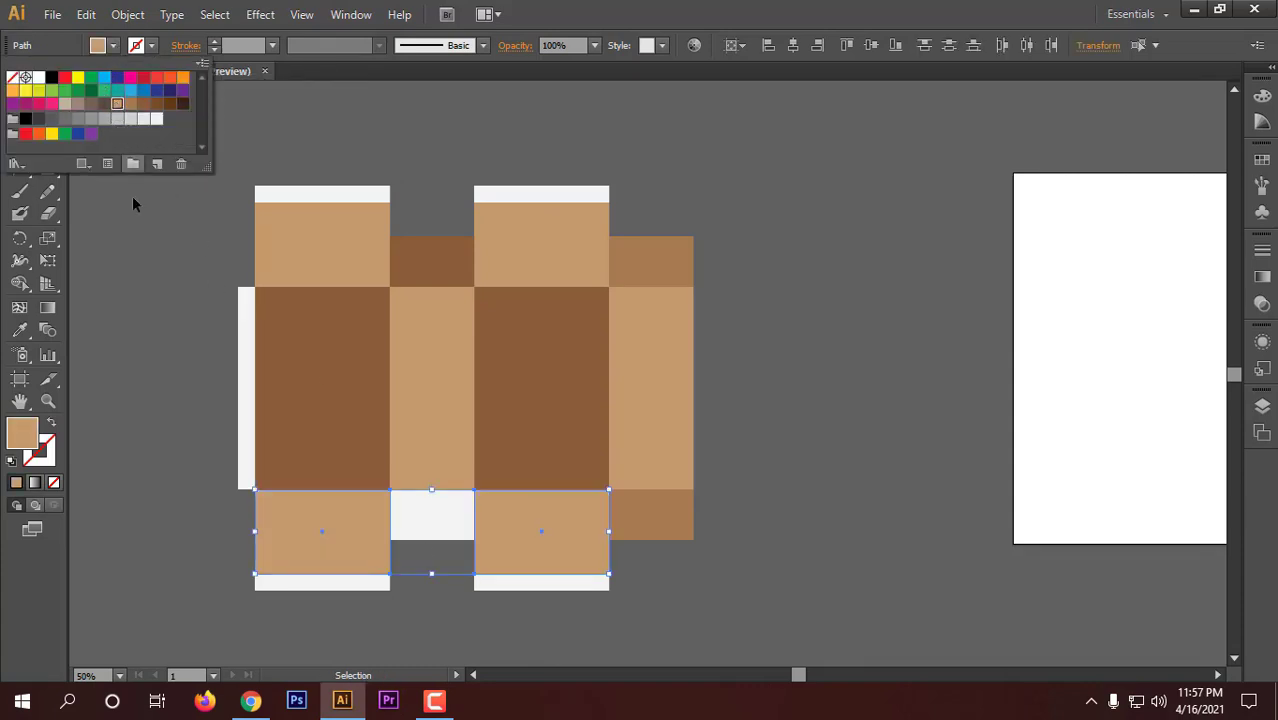
left_click(130, 104)
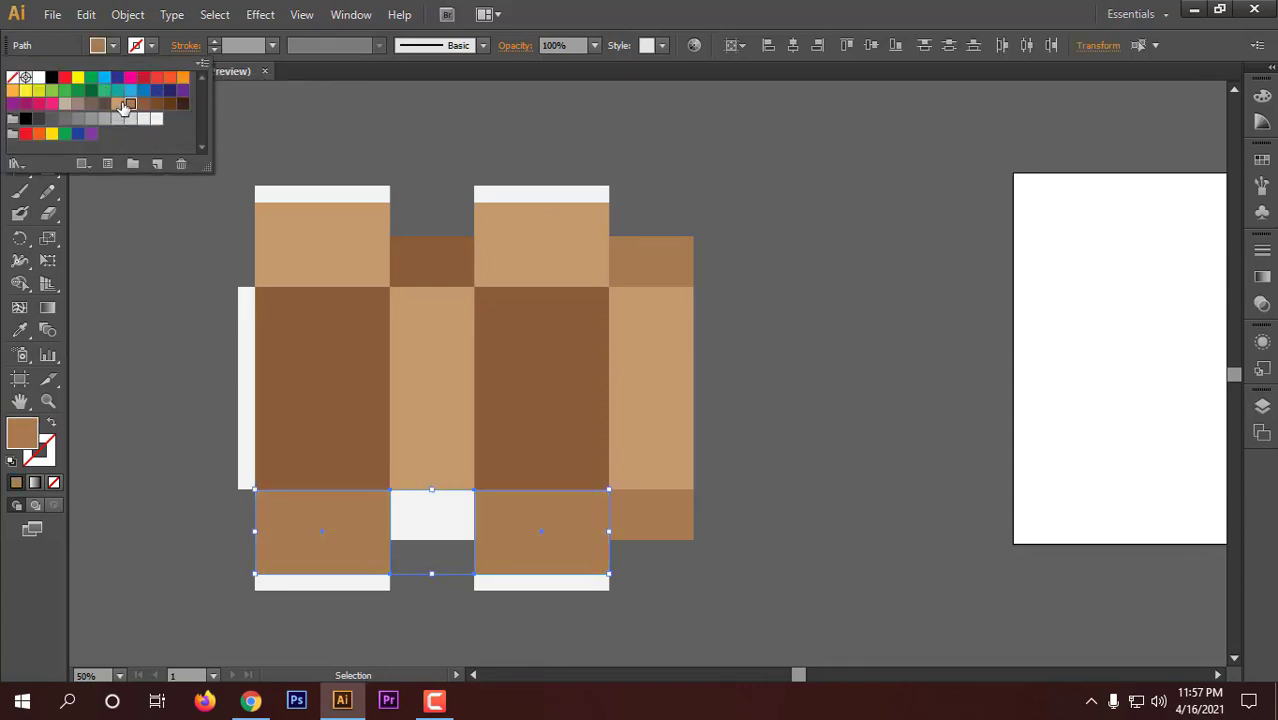
left_click(117, 103)
left_click(117, 240)
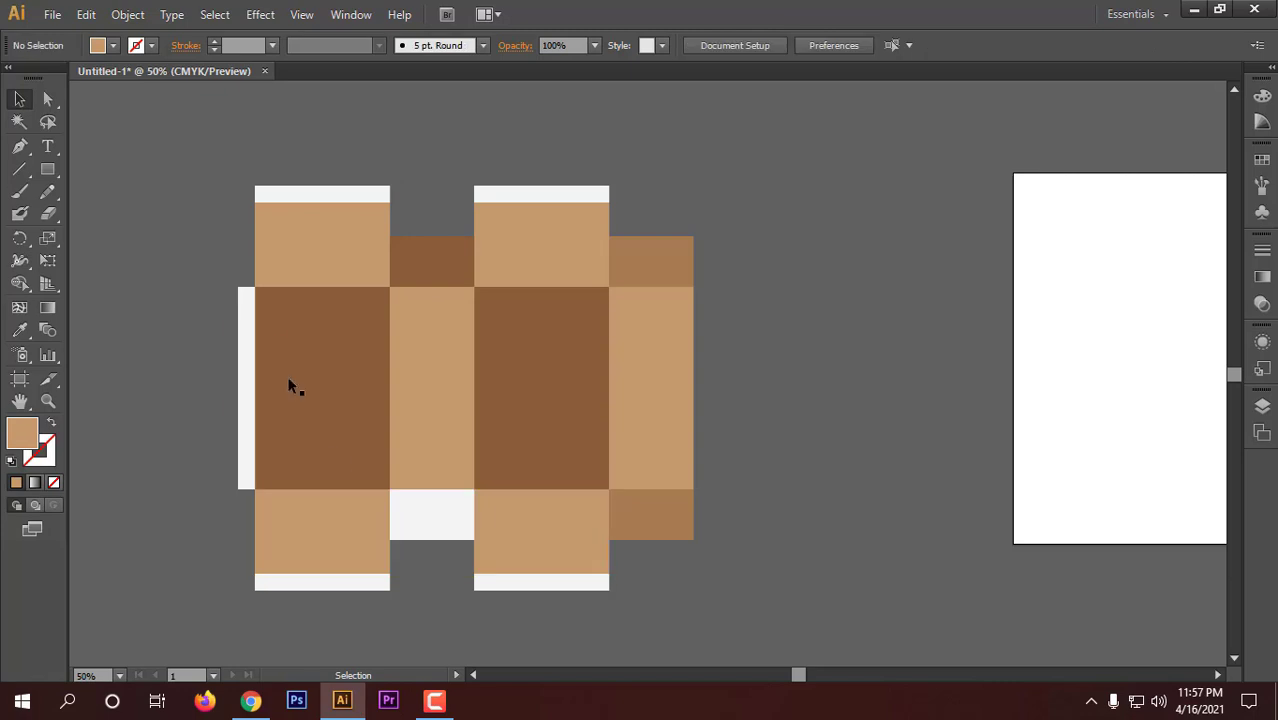
- Fill the small flap below the middle side panel with the main panels' brown and deselect it
left_click(442, 510)
left_click(113, 46)
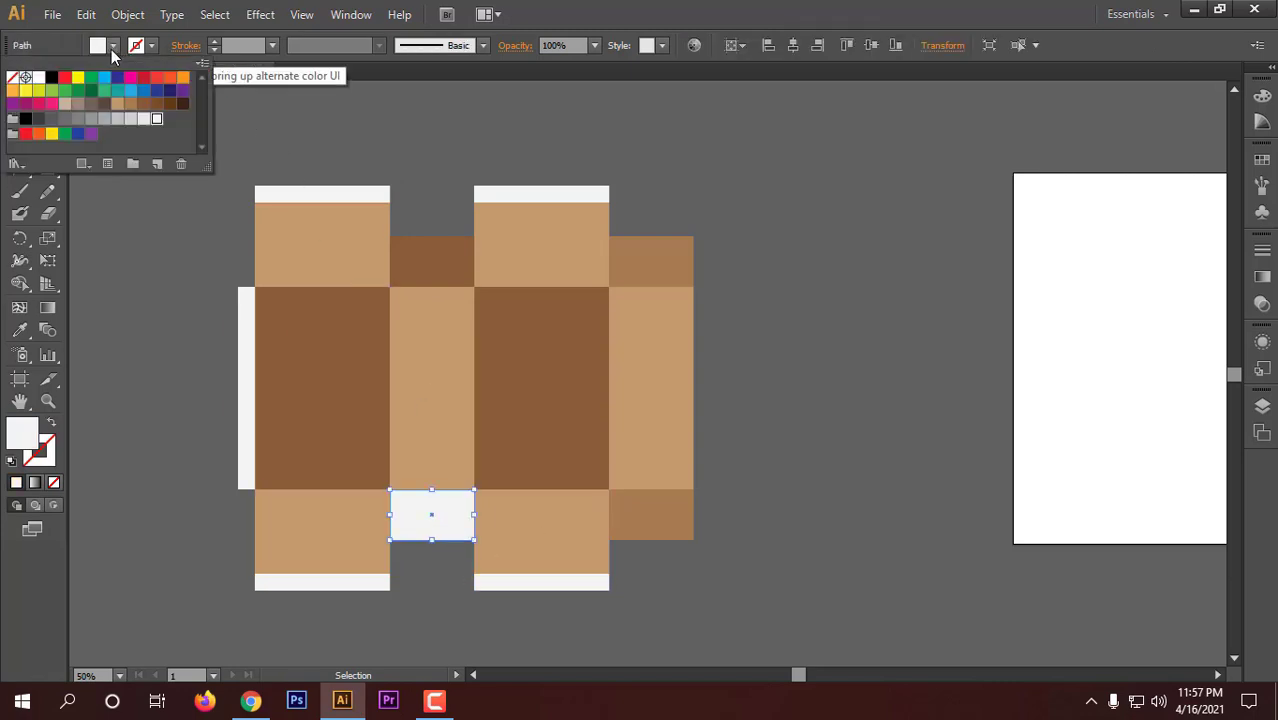
left_click(144, 103)
left_click(156, 258)
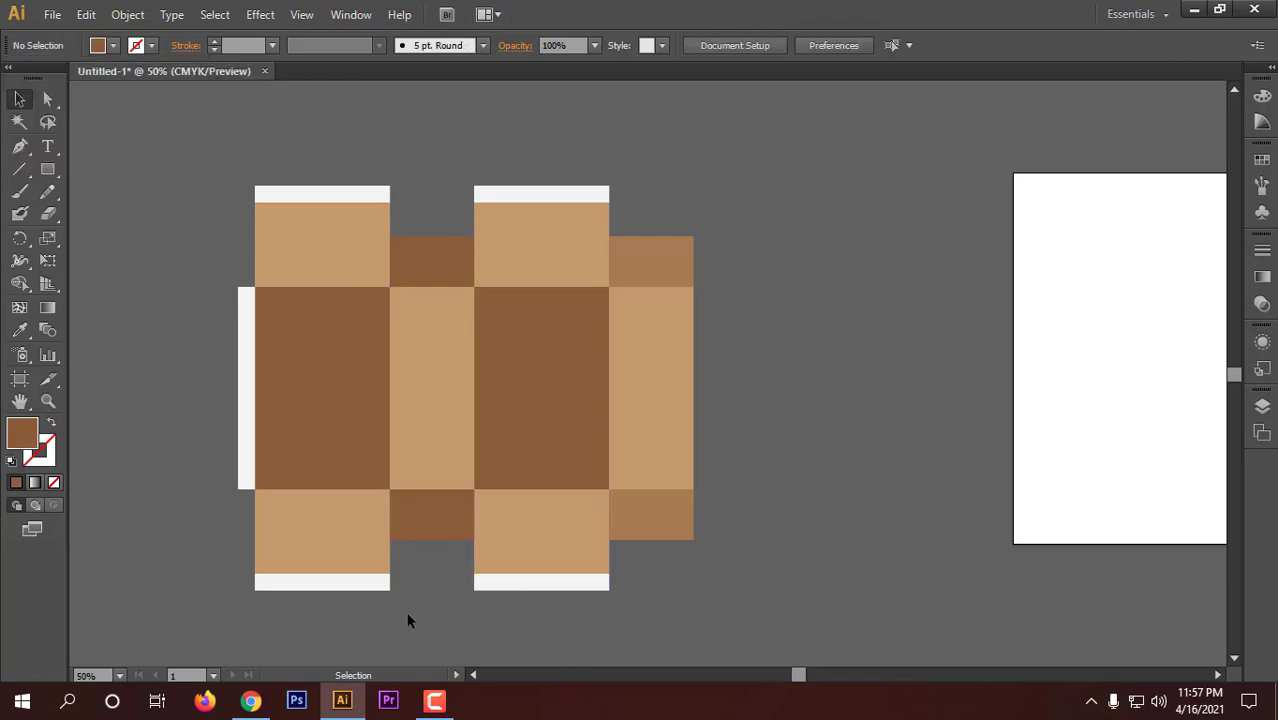
- Fill the narrow glue flap on the far left with the dark brown swatch and deselect it
left_click(249, 408)
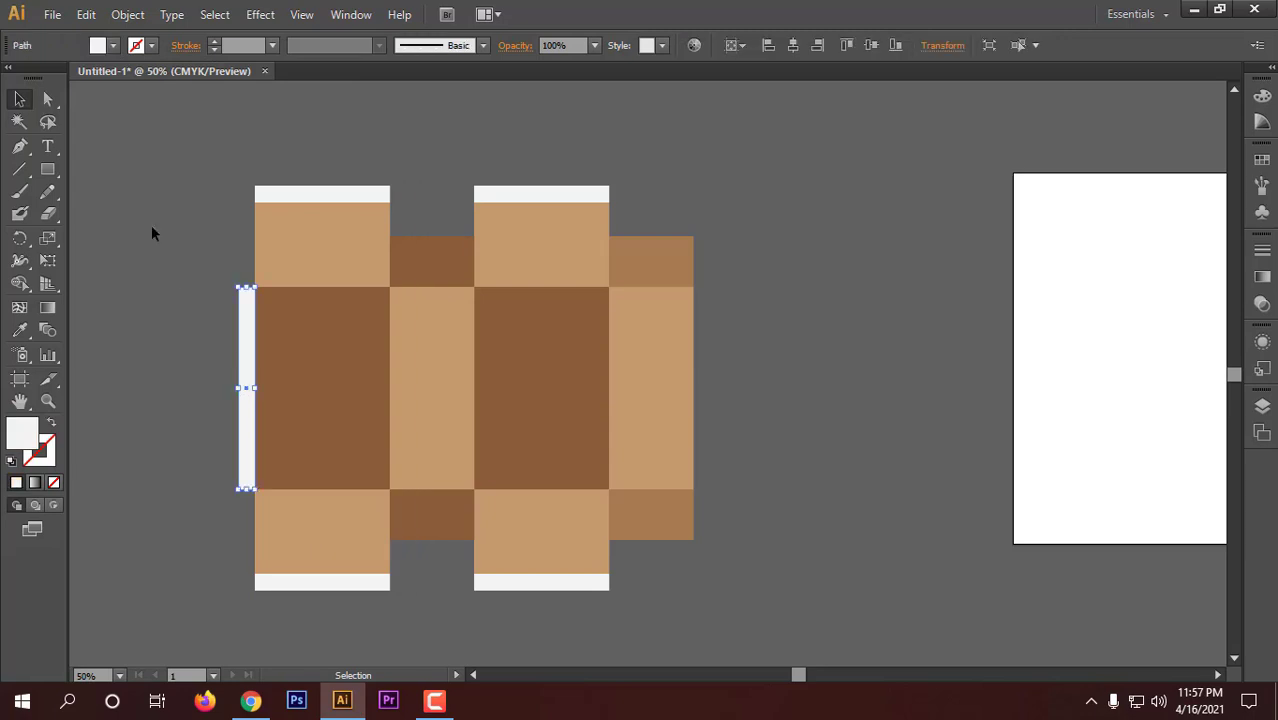
left_click(114, 47)
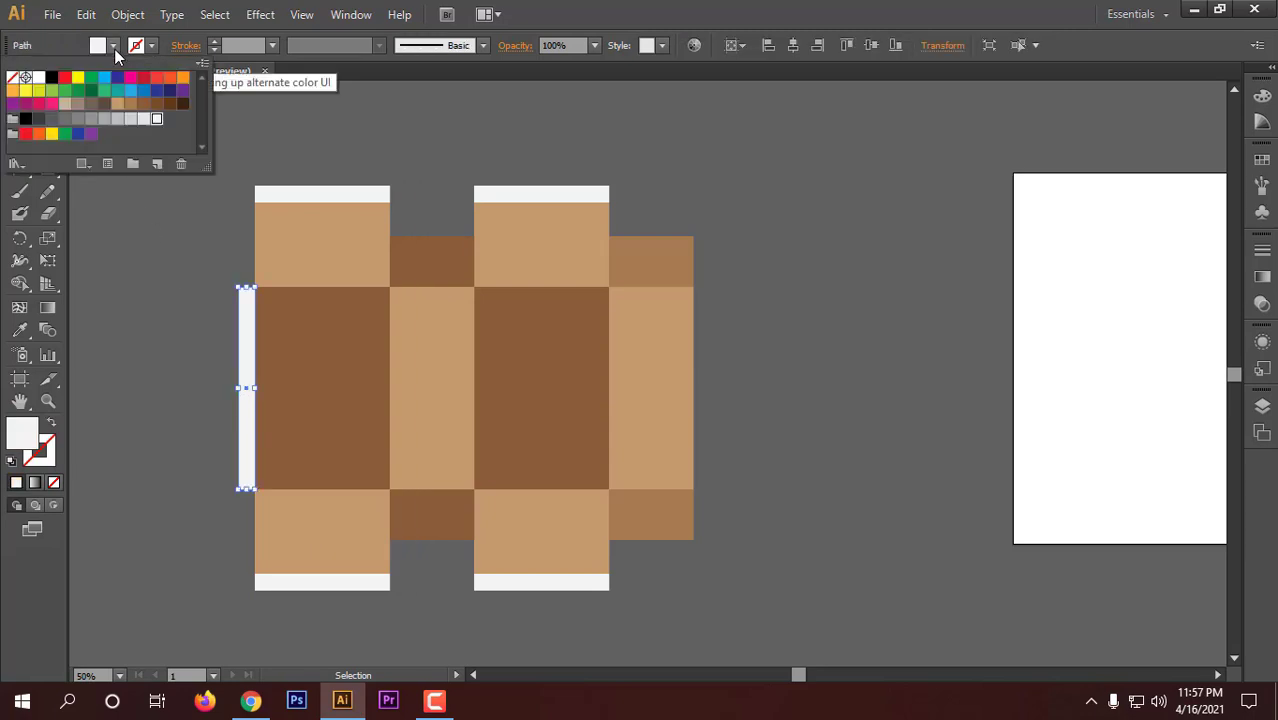
left_click(143, 104)
left_click(157, 105)
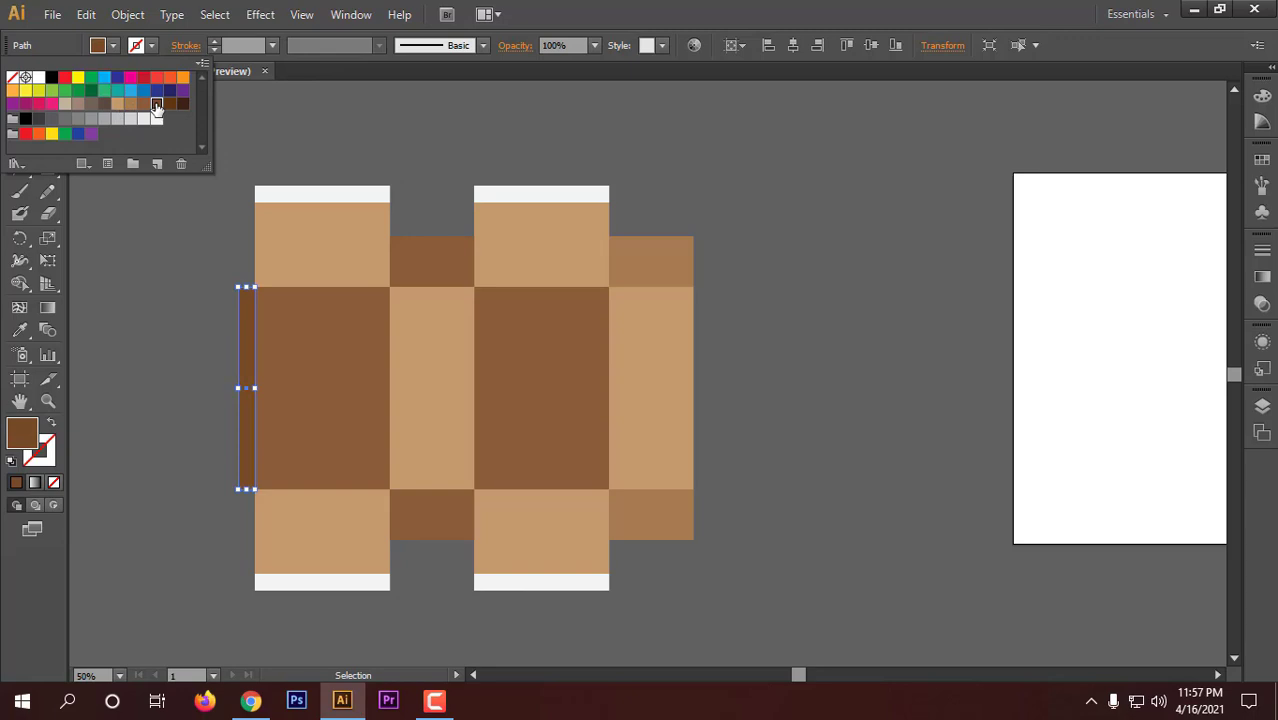
left_click(169, 105)
left_click(166, 265)
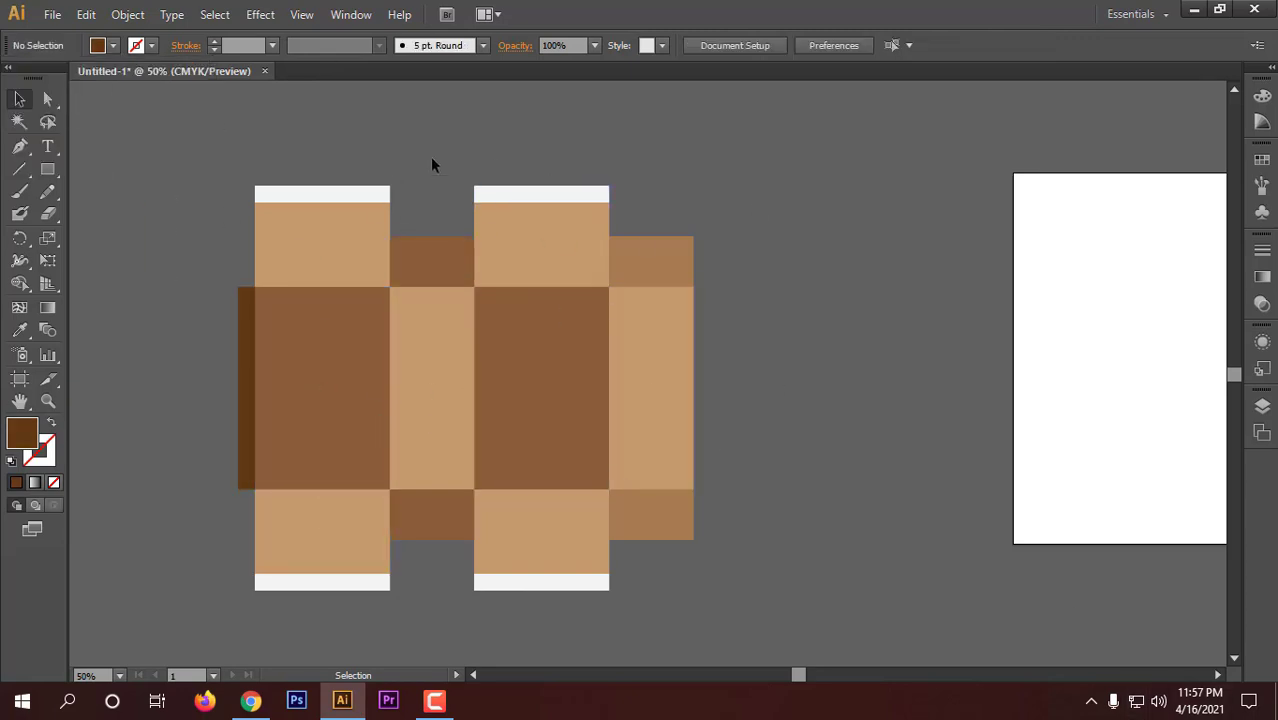
scroll(802, 671, "left", 3)
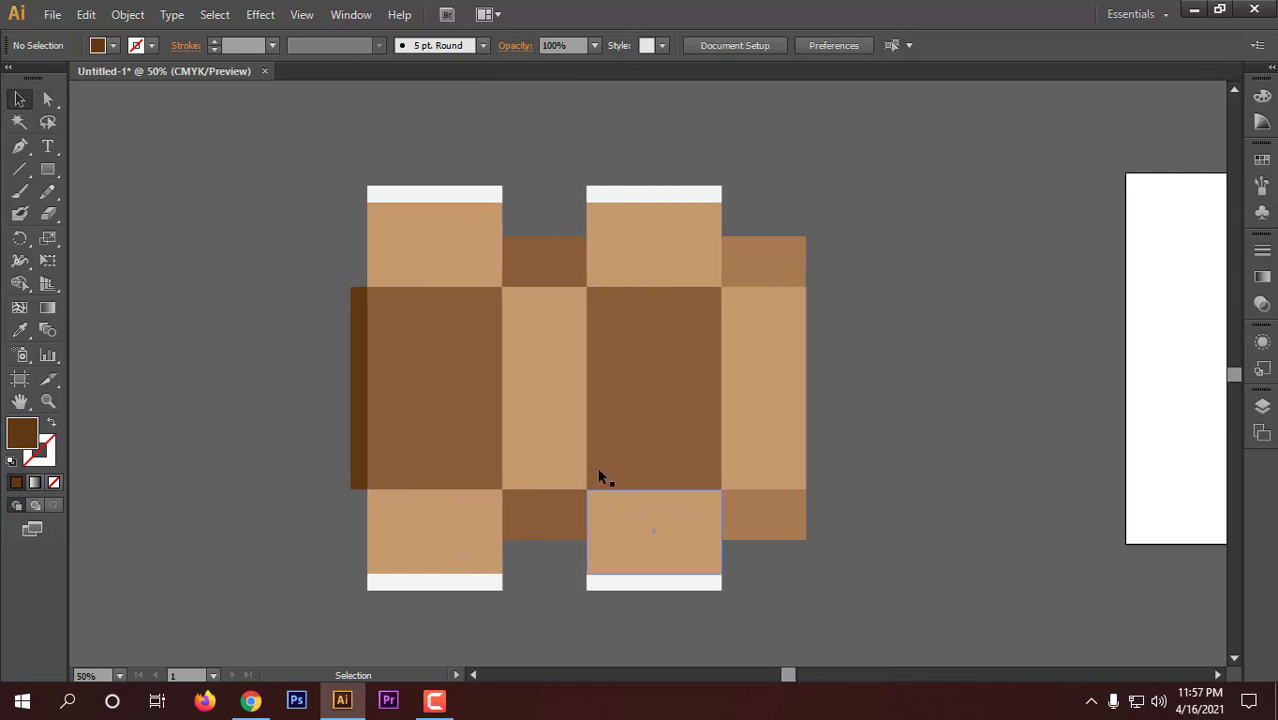
- Taper the white tuck flap above the right main panel and the small flap above the right side panel, moving their outer corners inward about 0.12 in
scroll(571, 453, "up", 1)
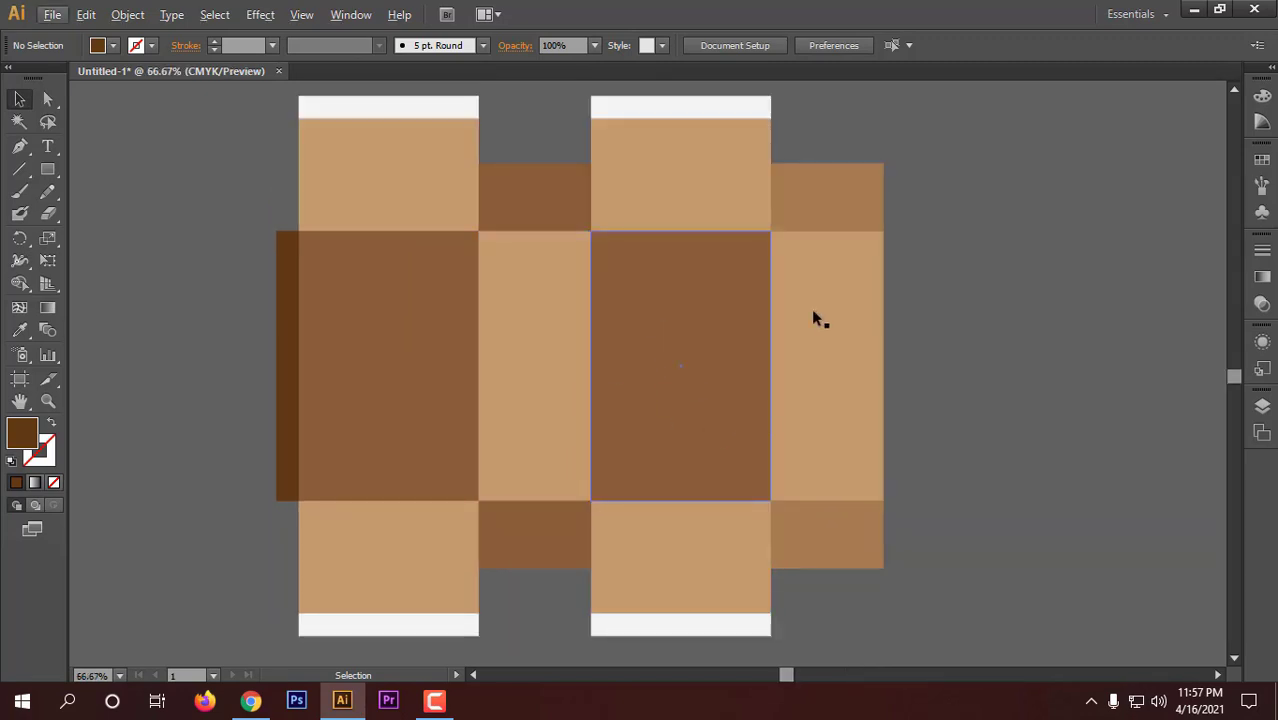
left_click(647, 106)
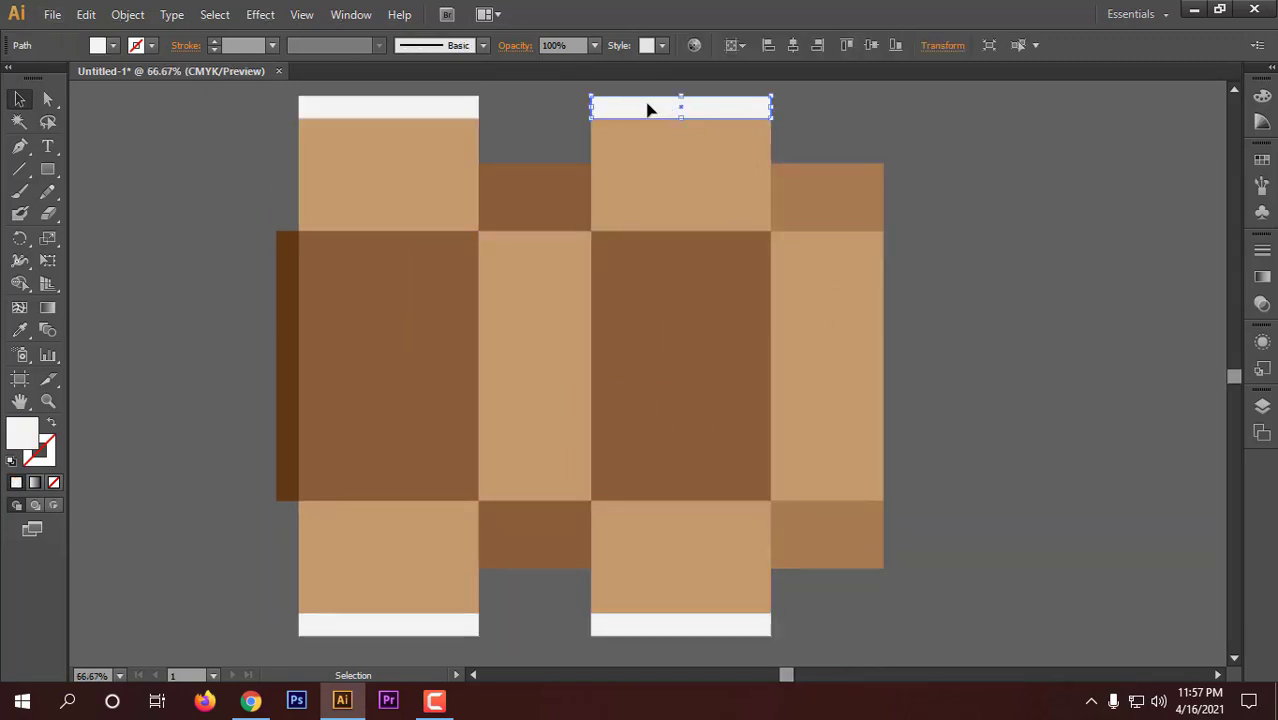
left_click(52, 98)
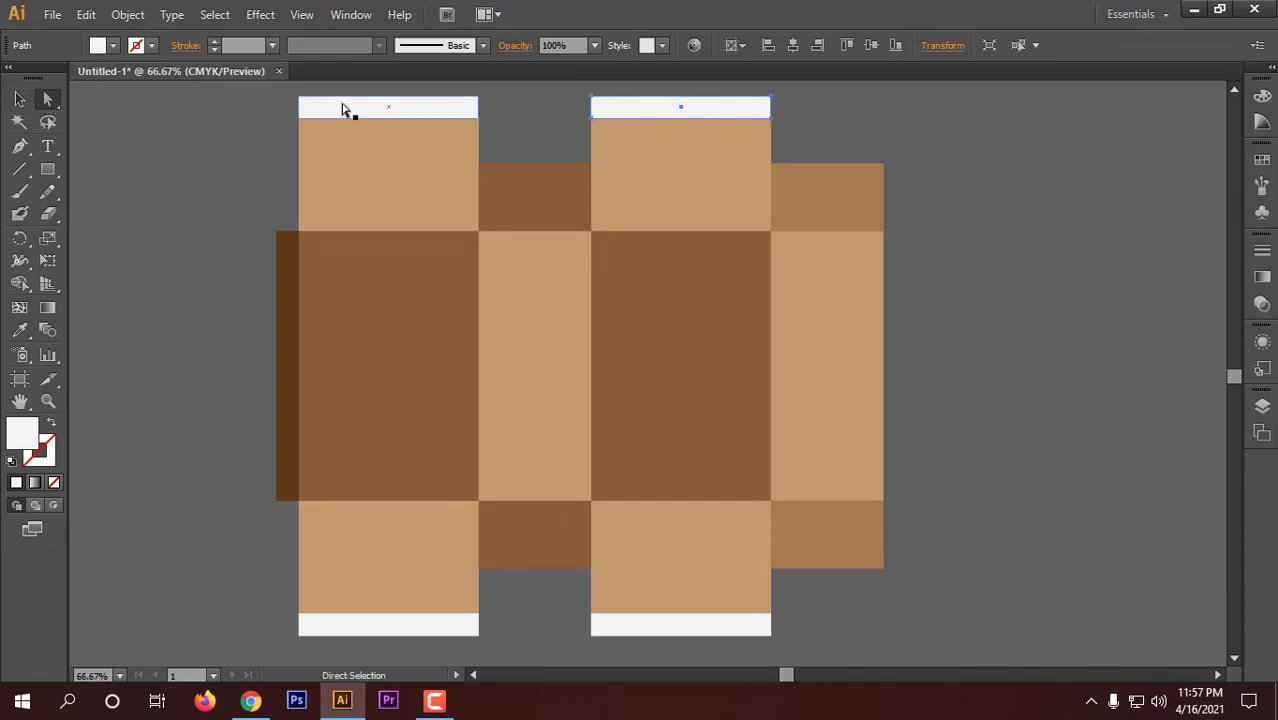
left_click(592, 99)
left_click(592, 101)
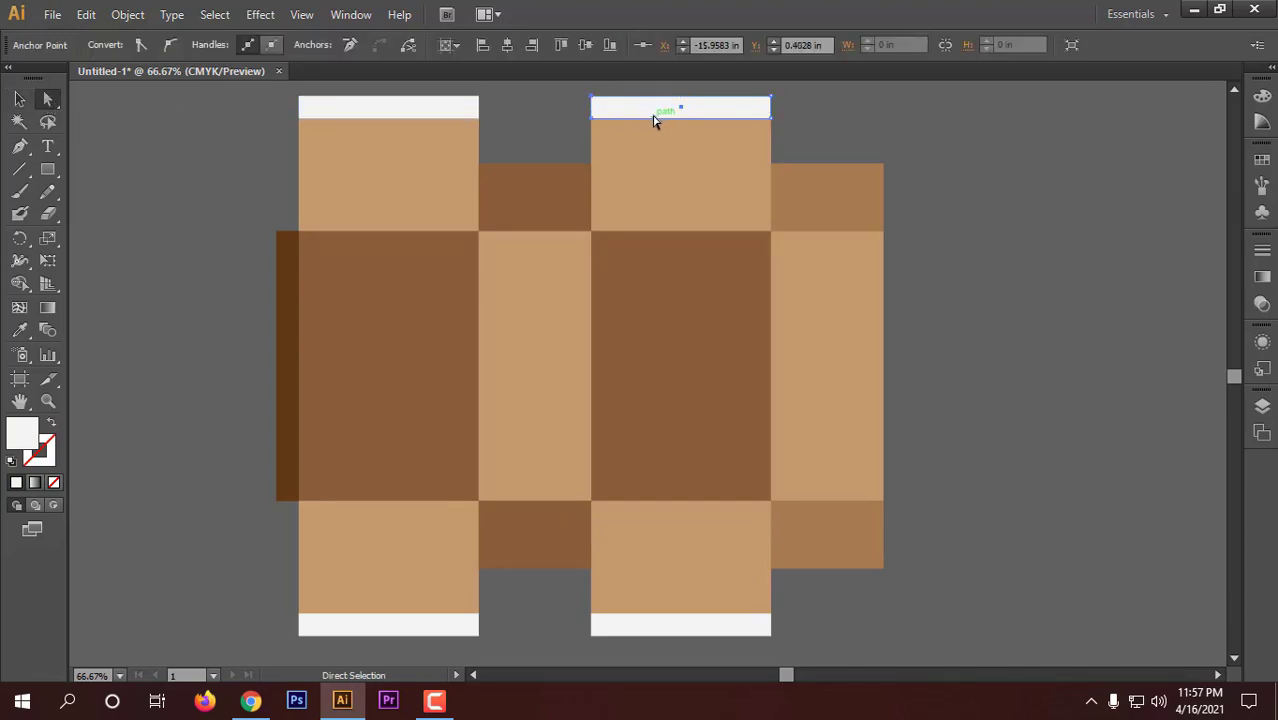
left_click(771, 97)
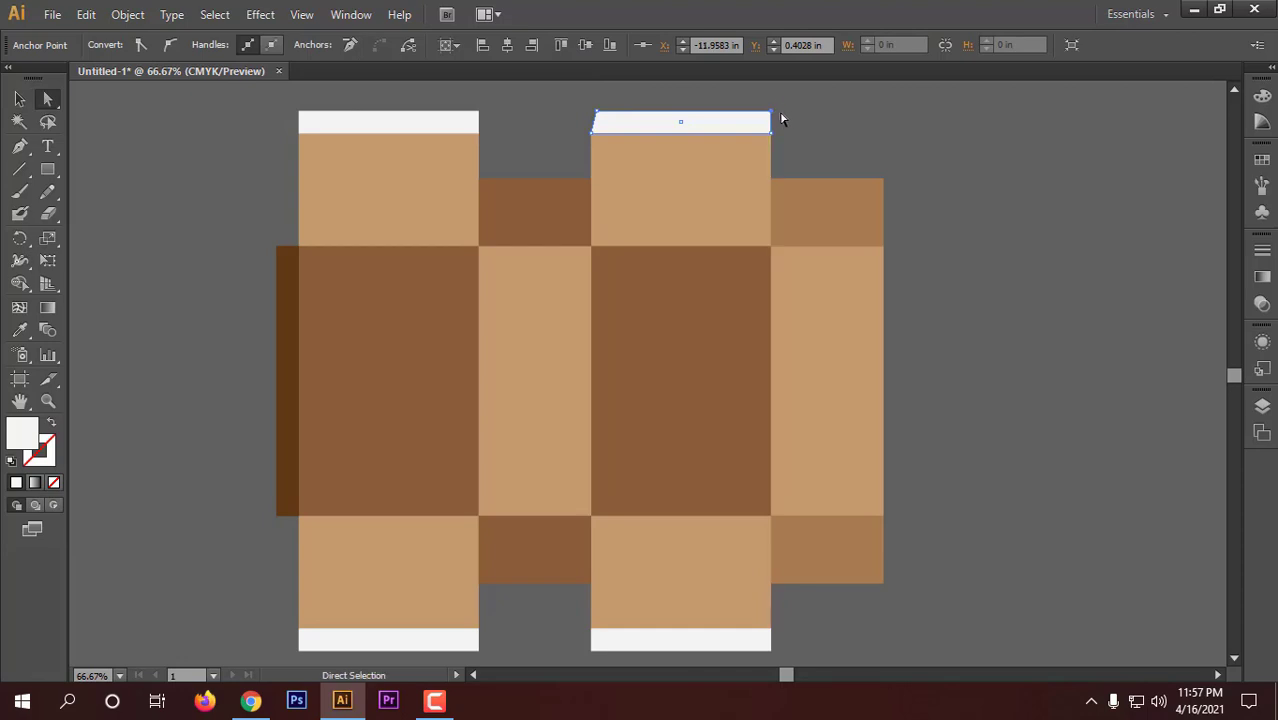
left_click(771, 112)
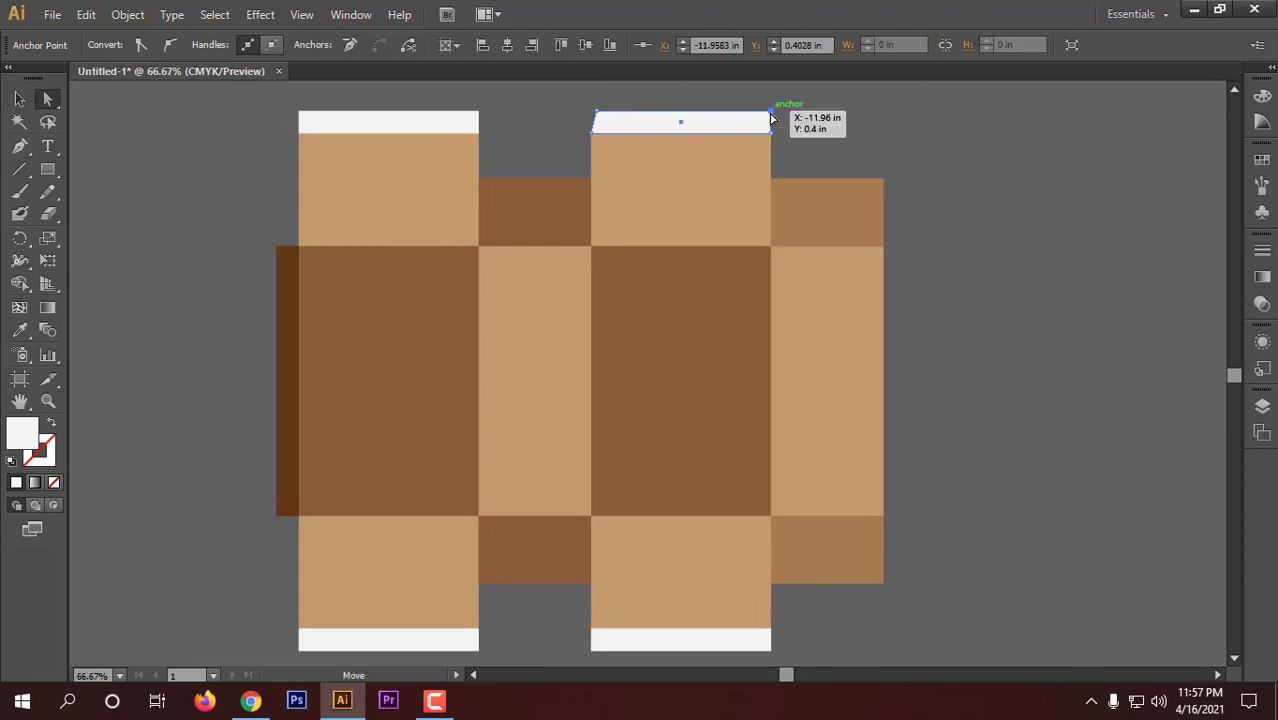
left_click(777, 181)
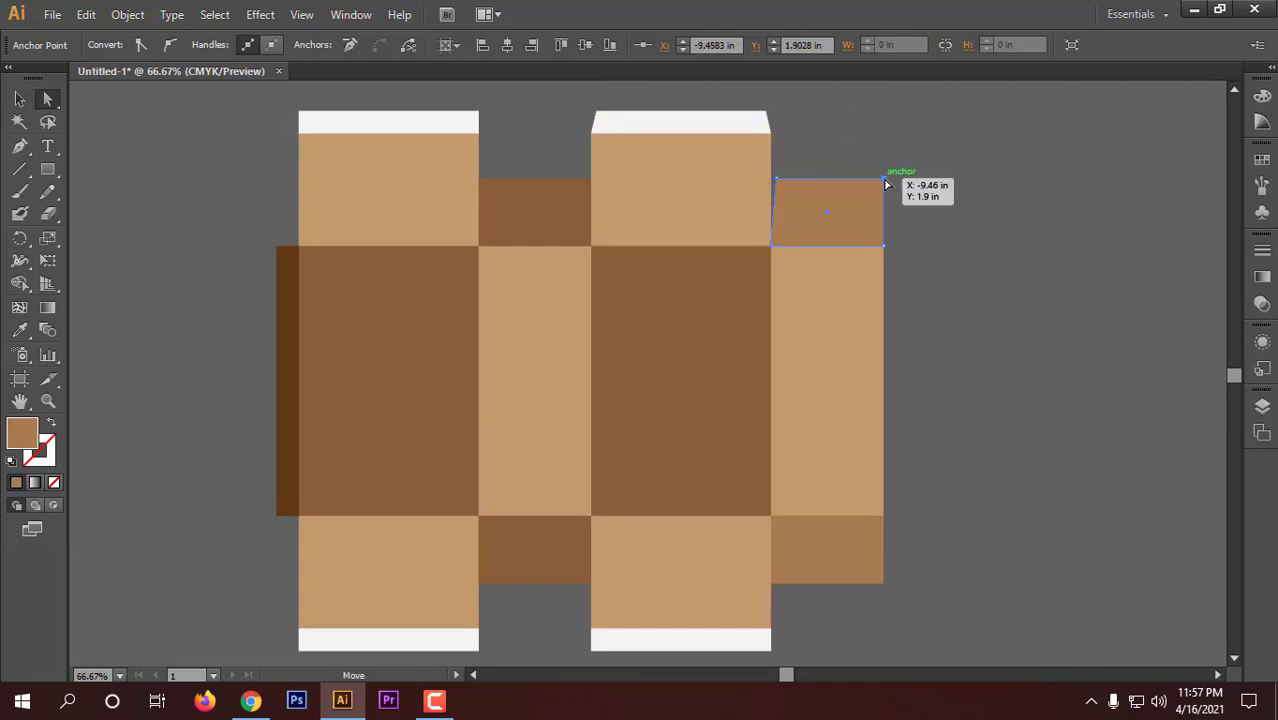
key("Left")
left_click(590, 181)
key("Left")
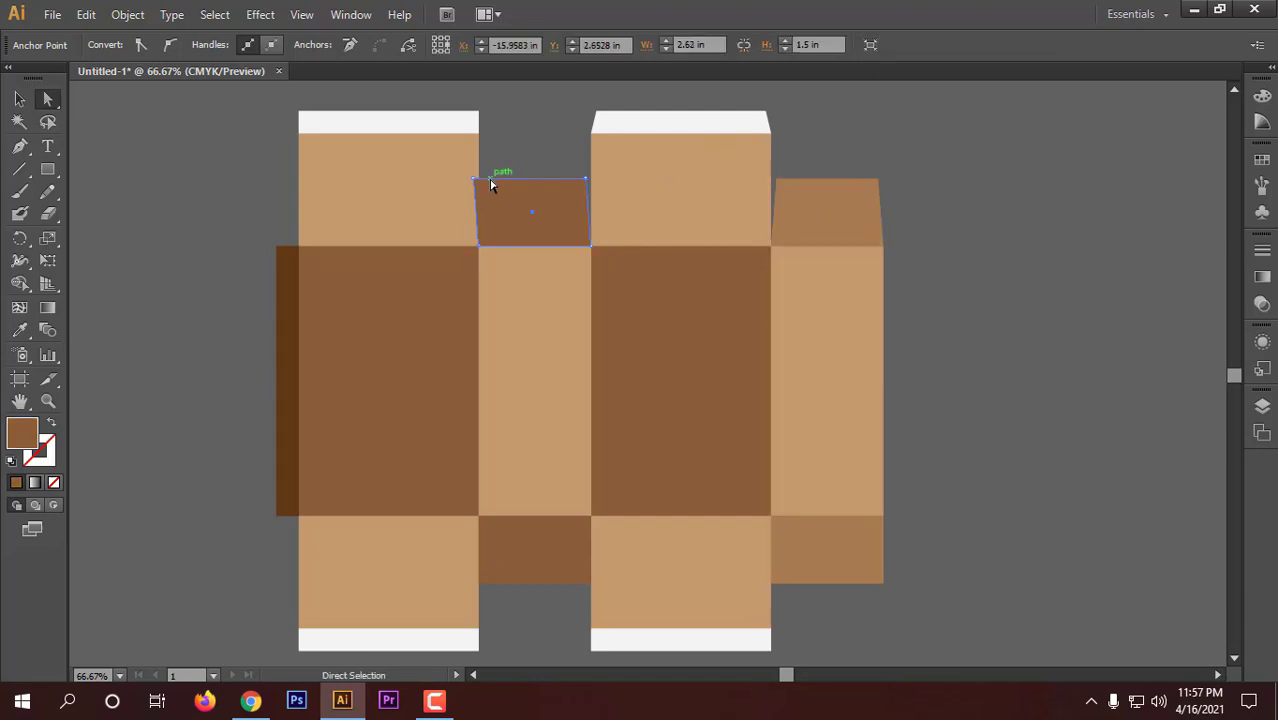
key("ctrl+z")
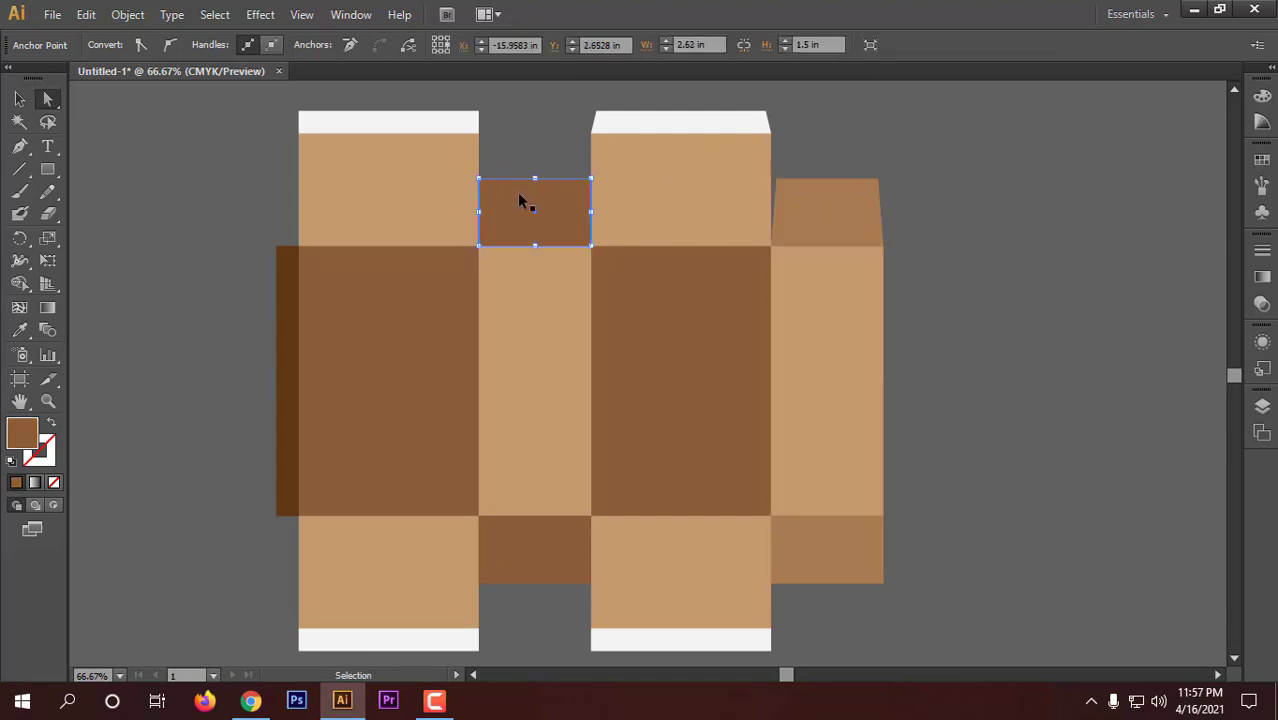
- Taper the small flap above the middle side panel and both small flaps below the side panels by moving their outer corners inward about 0.12 in
left_click_drag(590, 180, 586, 180)
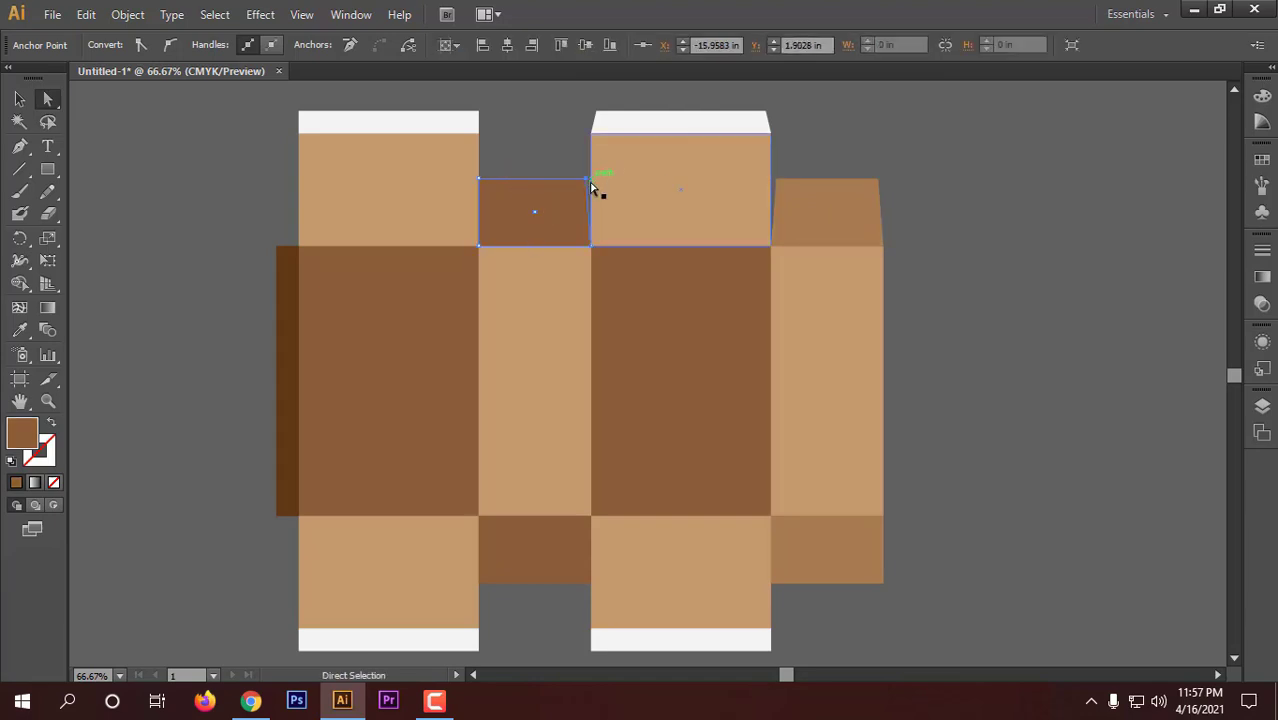
left_click(481, 182)
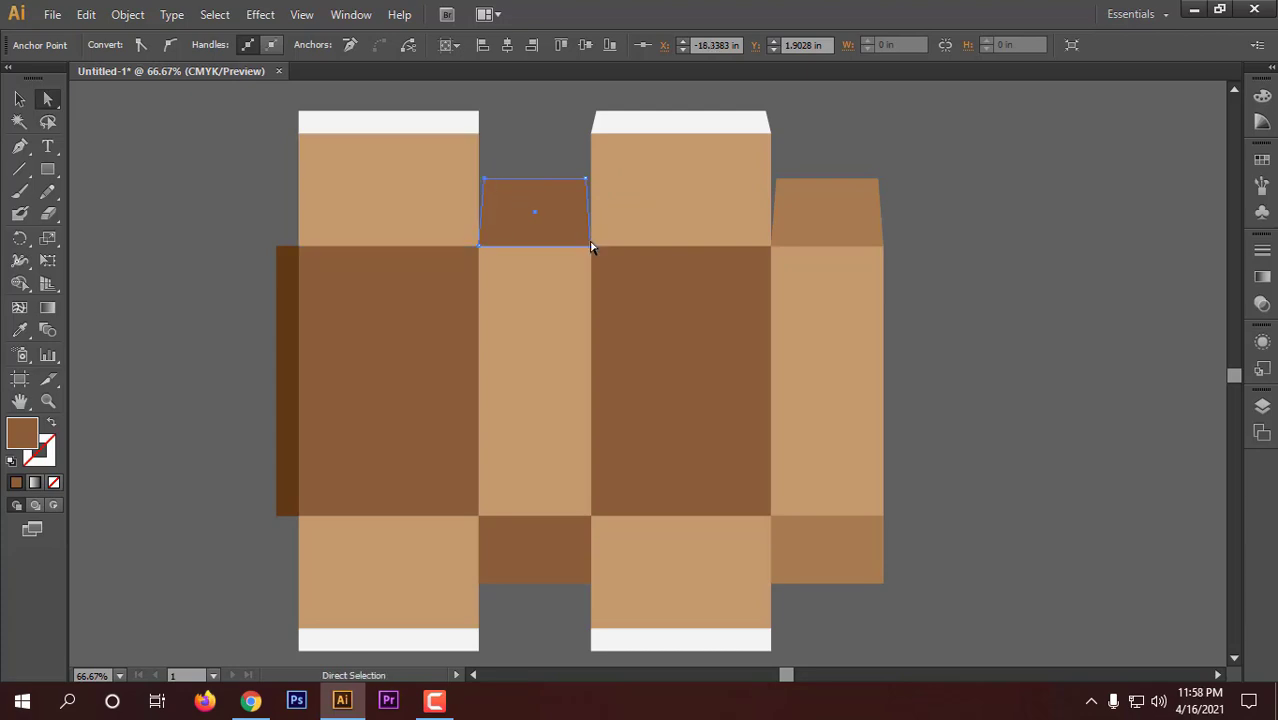
scroll(827, 528, "down", 2)
left_click(883, 484)
left_click_drag(883, 487, 879, 484)
left_click_drag(772, 483, 776, 483)
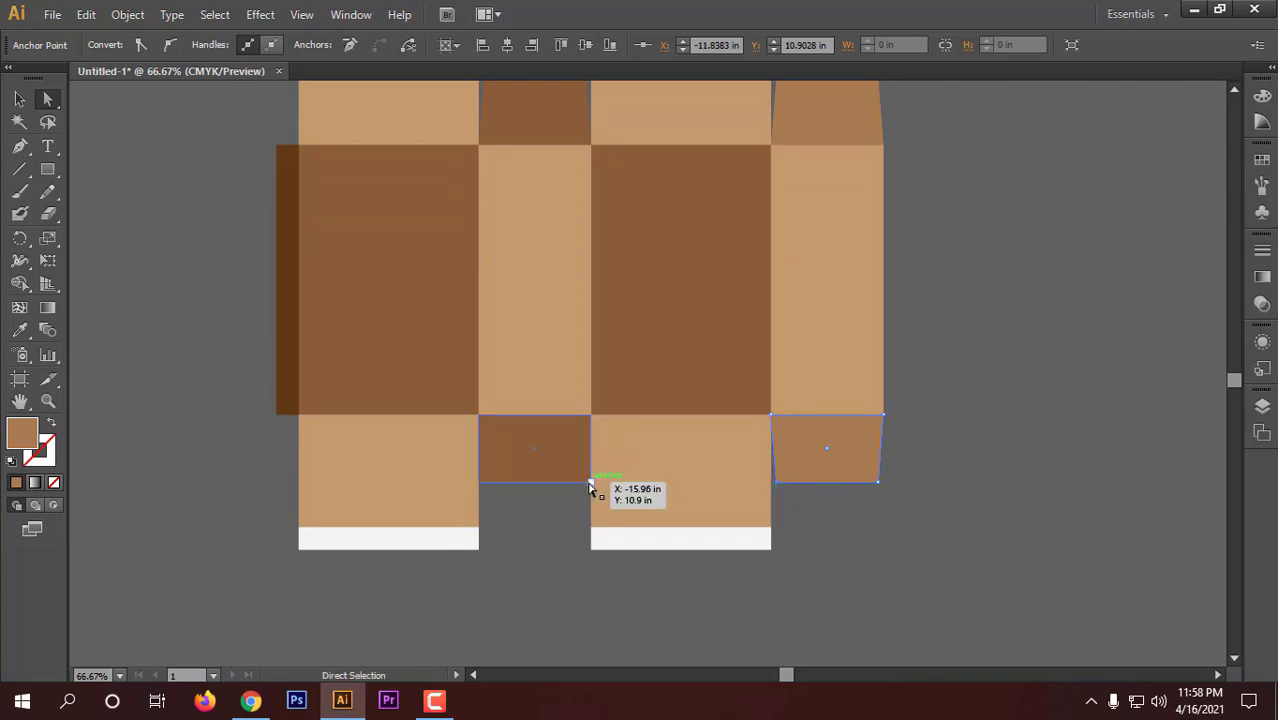
left_click_drag(590, 487, 586, 485)
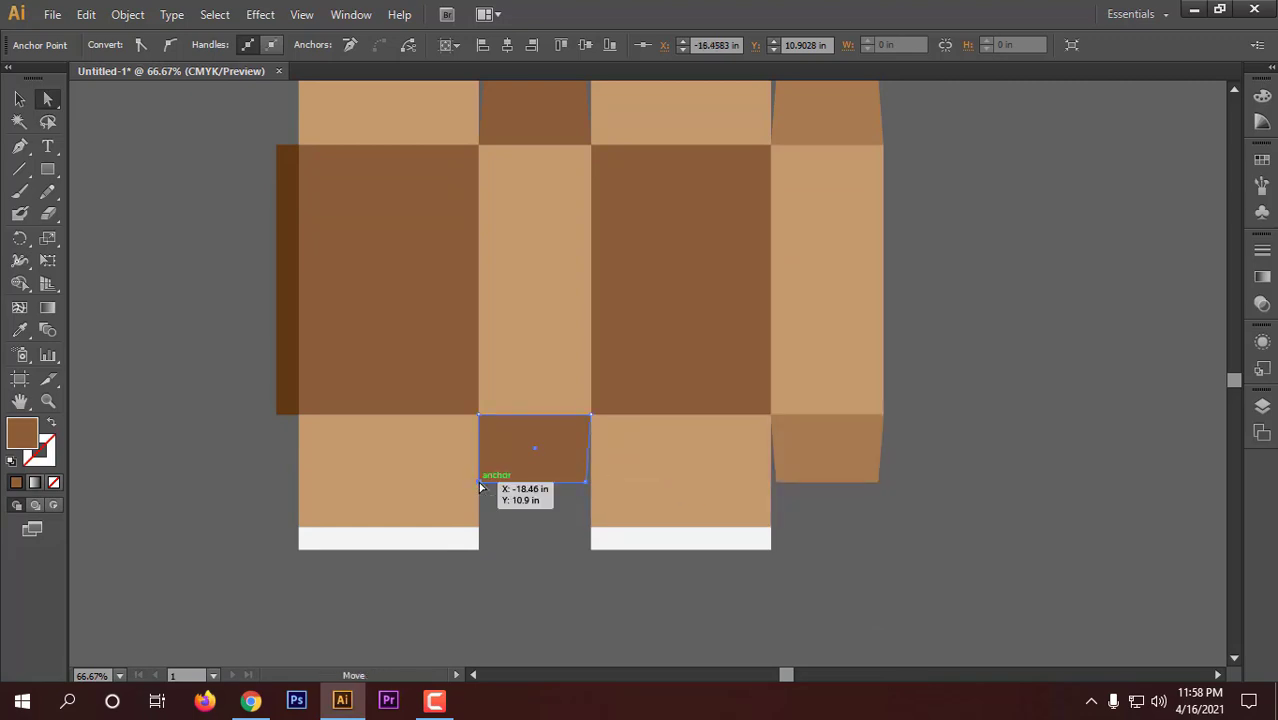
left_click_drag(480, 487, 485, 487)
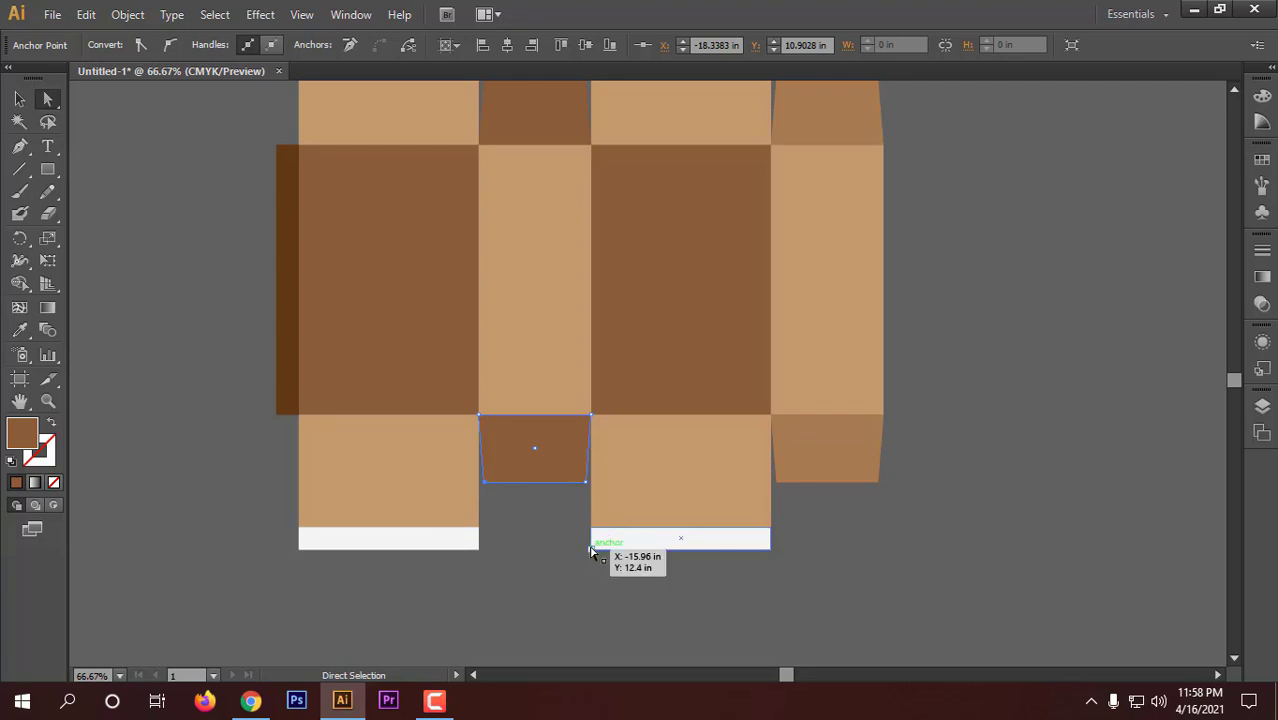
- Taper the two white tuck flaps below the main panels by moving their lower corners slightly inward
left_click_drag(591, 549, 594, 549)
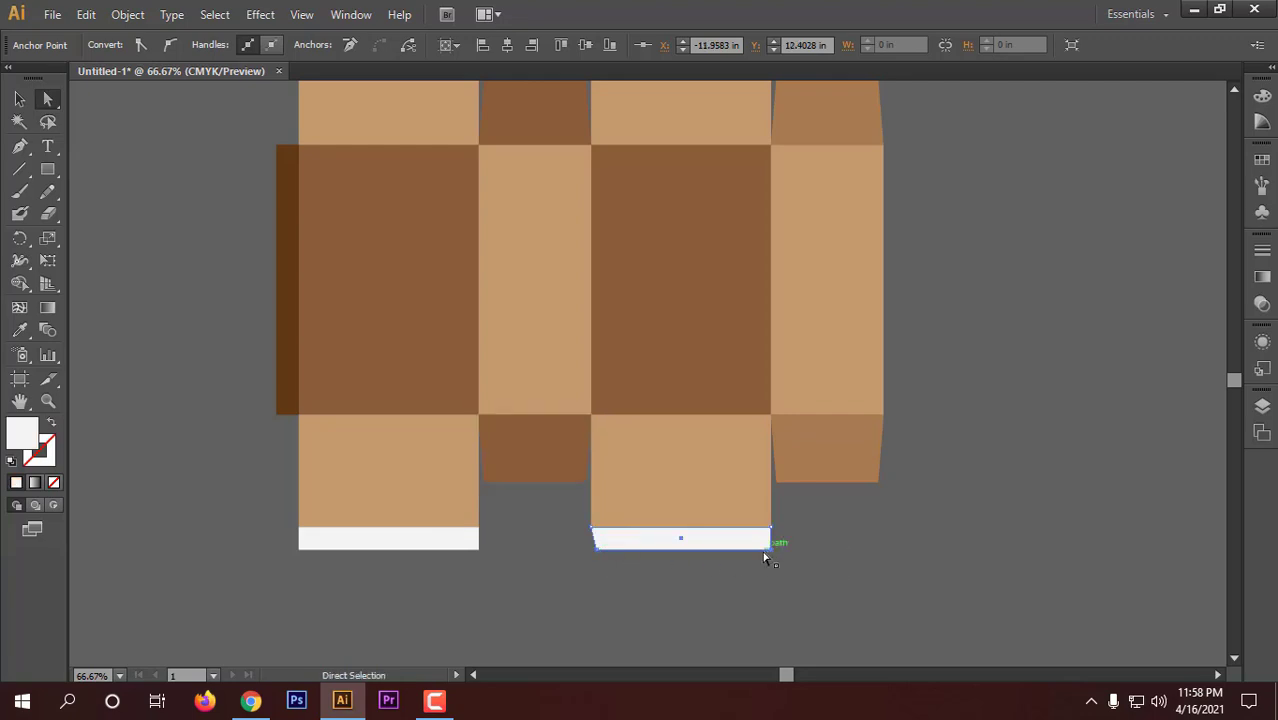
left_click_drag(479, 549, 476, 549)
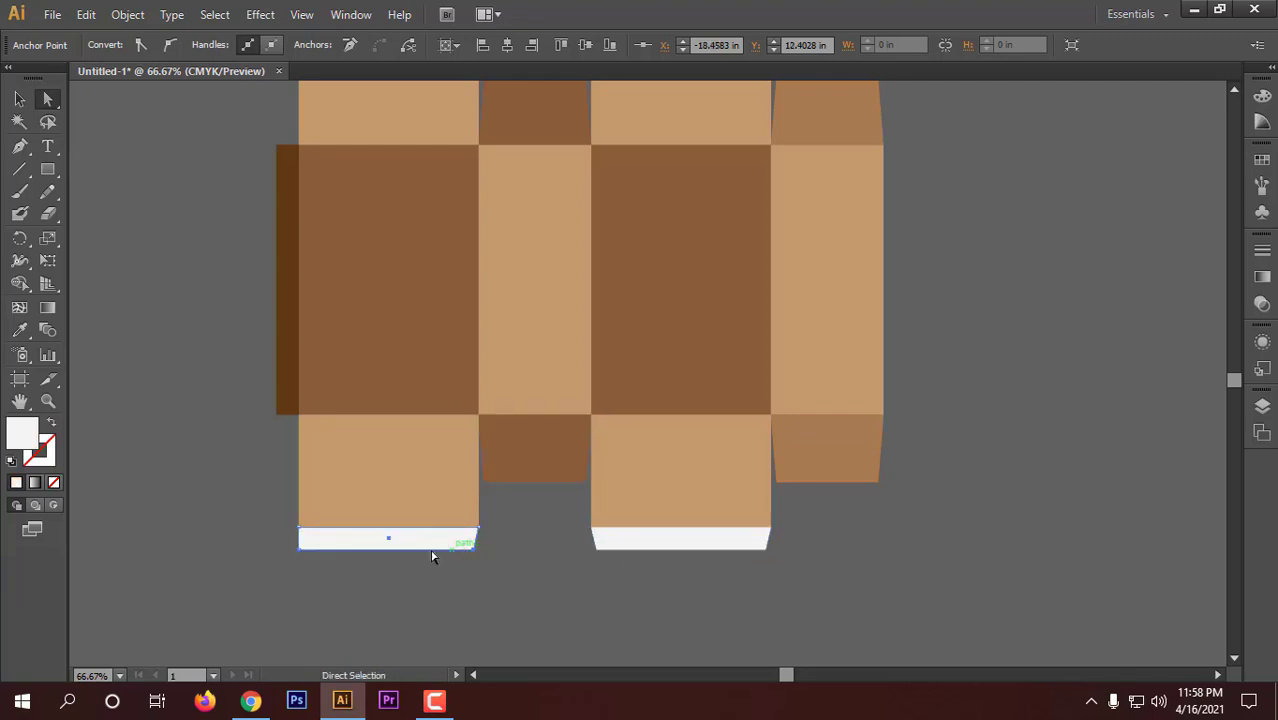
left_click_drag(300, 549, 278, 551)
- Taper the dark brown glue flap by moving its two outer corners vertically inward about 0.12 in
scroll(290, 548, "up", 3)
left_click(278, 550)
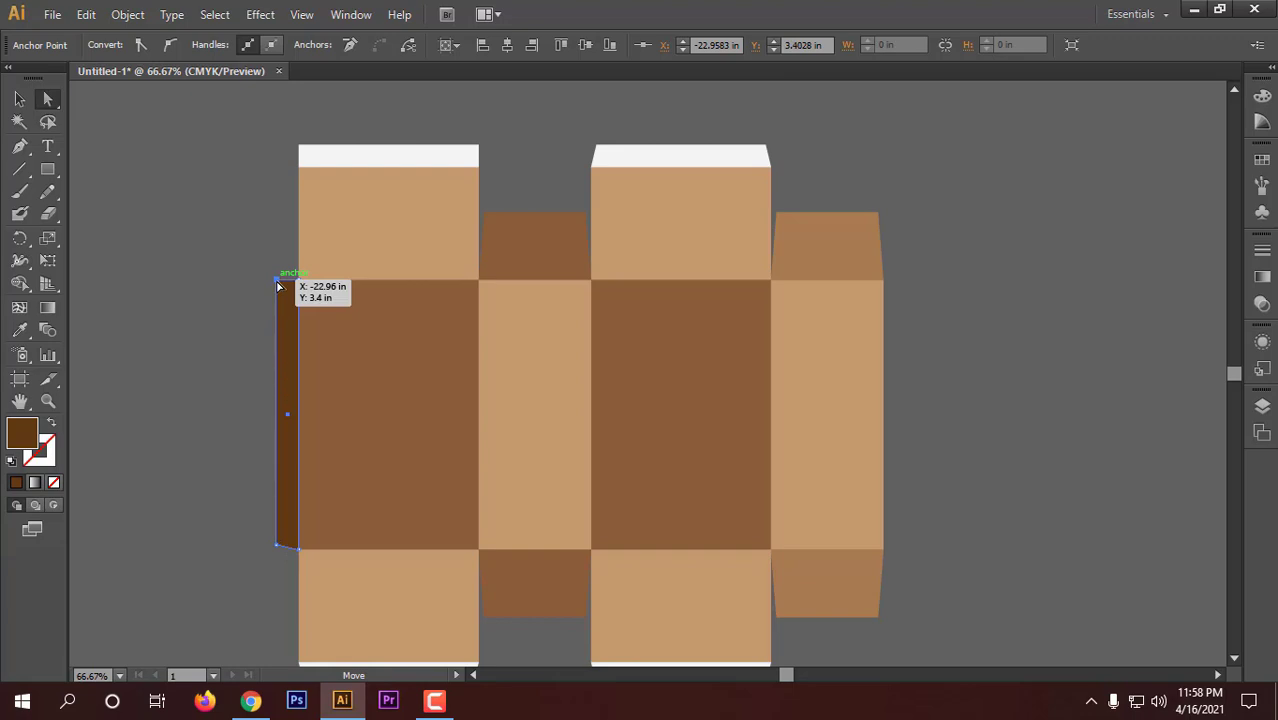
left_click_drag(278, 287, 279, 292)
- Taper the white tuck flap above the left main panel by moving both upper corners inward about 0.12 in, and deselect it
scroll(322, 305, "up", 2)
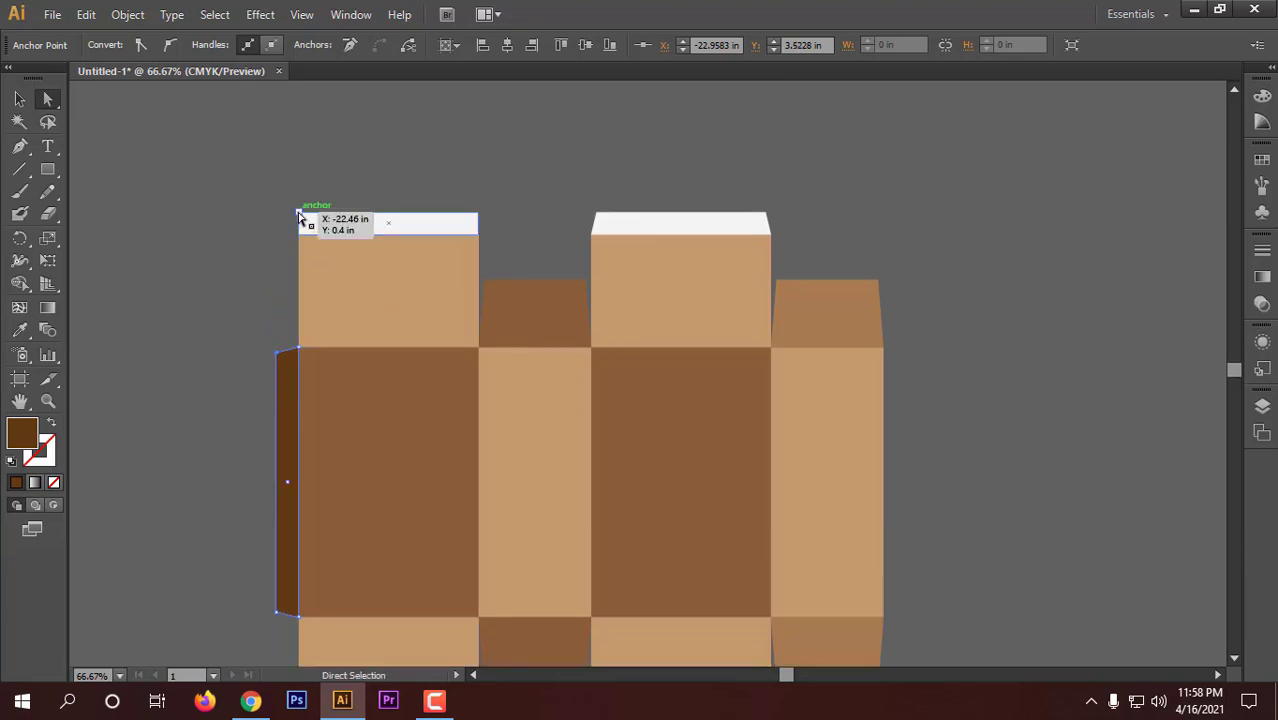
left_click(299, 216)
left_click_drag(481, 218, 475, 214)
scroll(617, 357, "down", 1)
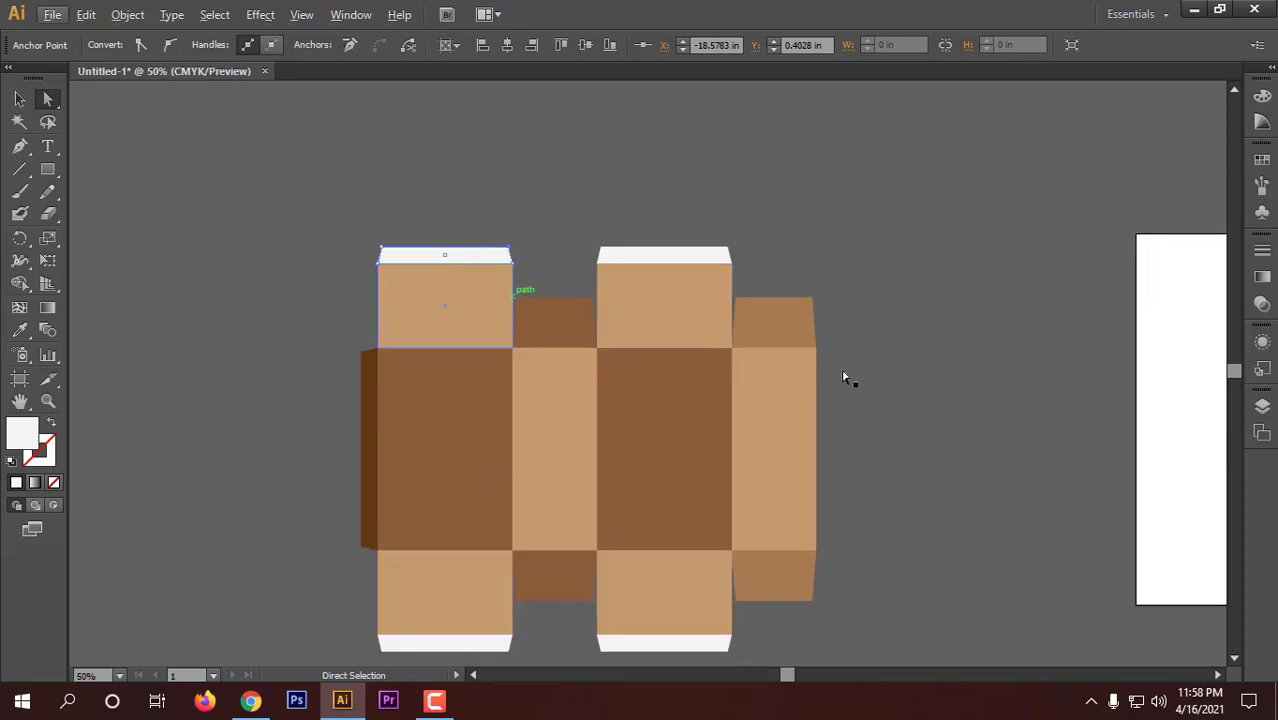
left_click(20, 100)
left_click(261, 218)
scroll(280, 245, "down", 2)
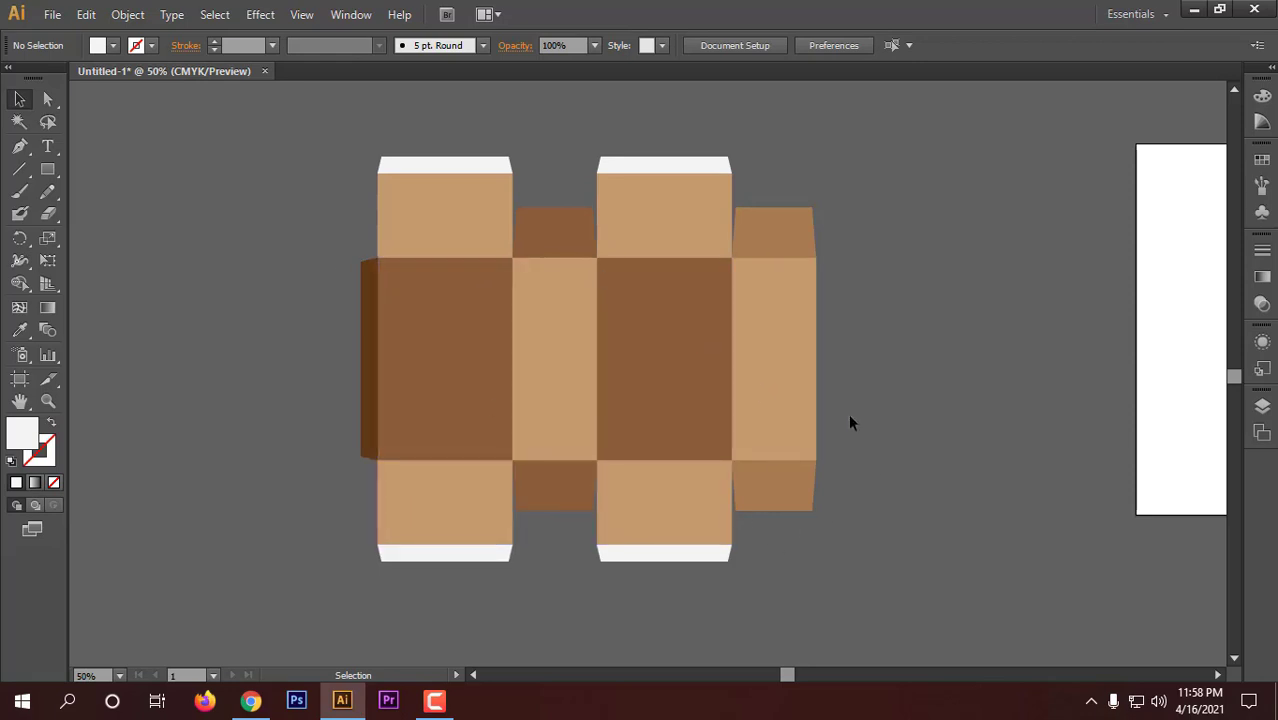
- Draw a thin rectangle at the upper left corner of the left tan flap, spanning about a quarter of its width, and deselect it
left_click(47, 169)
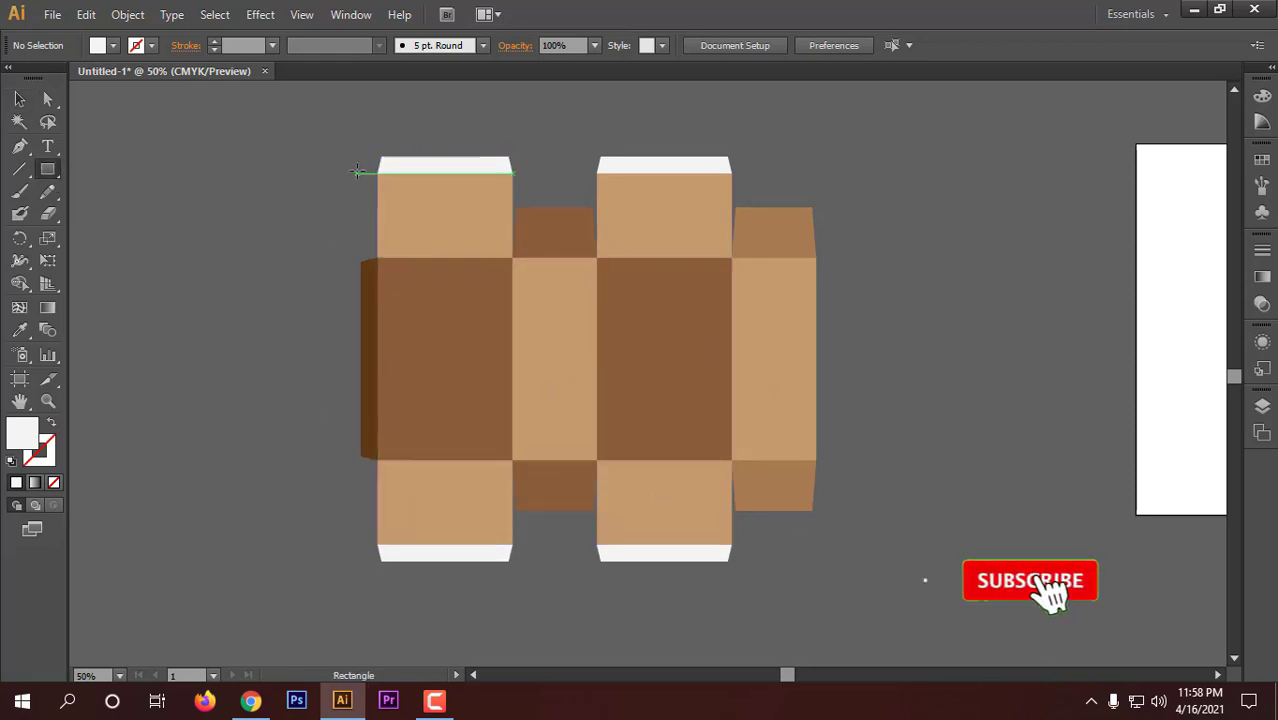
left_click_drag(379, 174, 414, 181)
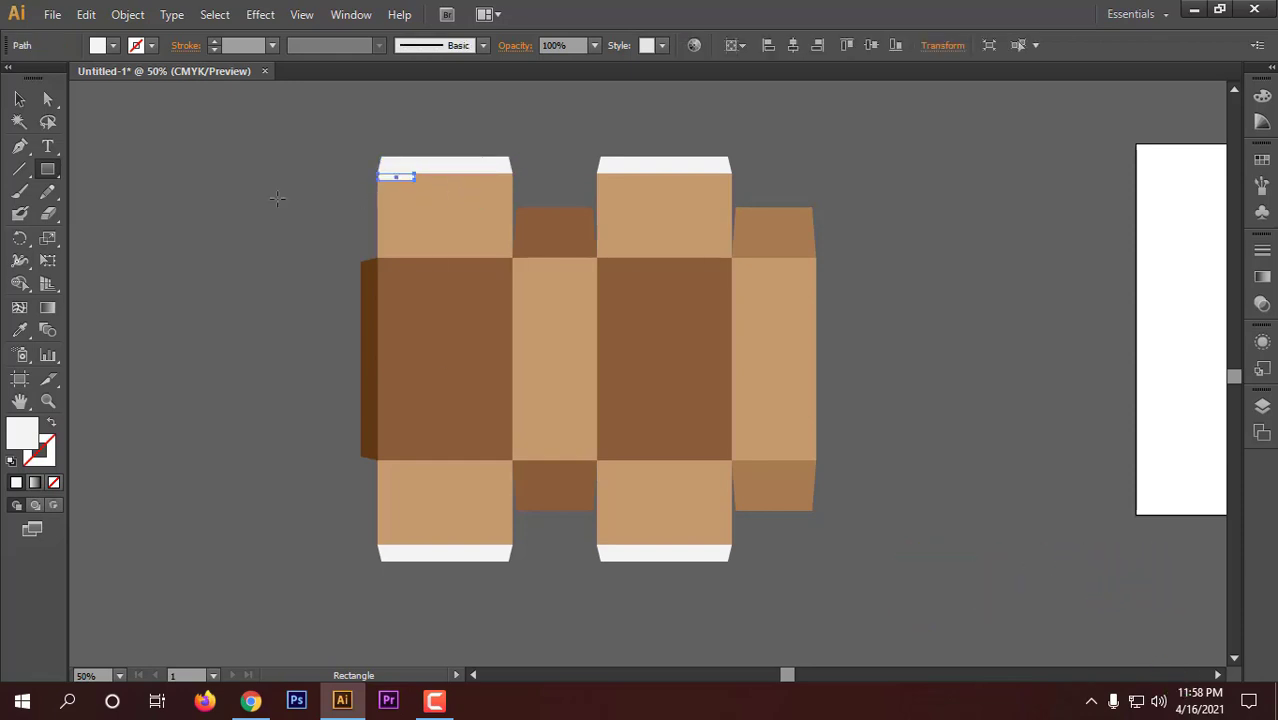
left_click(19, 99)
left_click(290, 180)
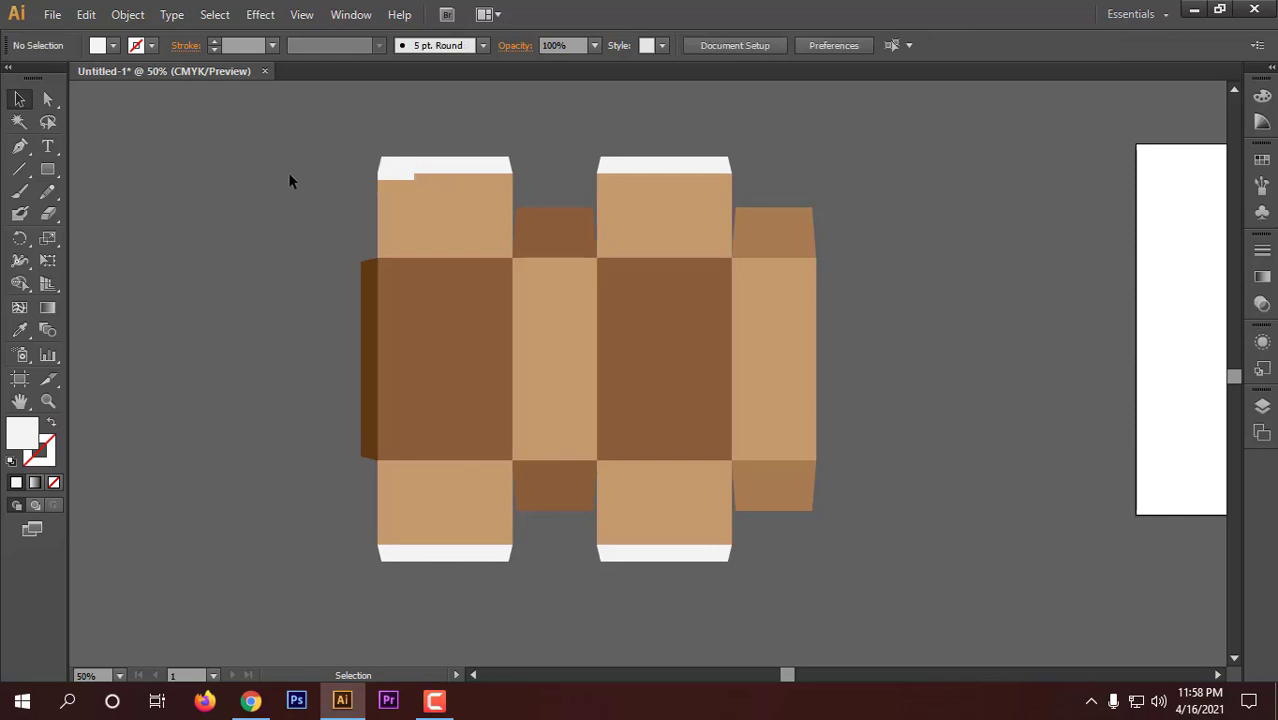
- Fill the thin rectangle on the left tan flap with CMYK Yellow and deselect it
left_click(383, 179)
left_click(113, 45)
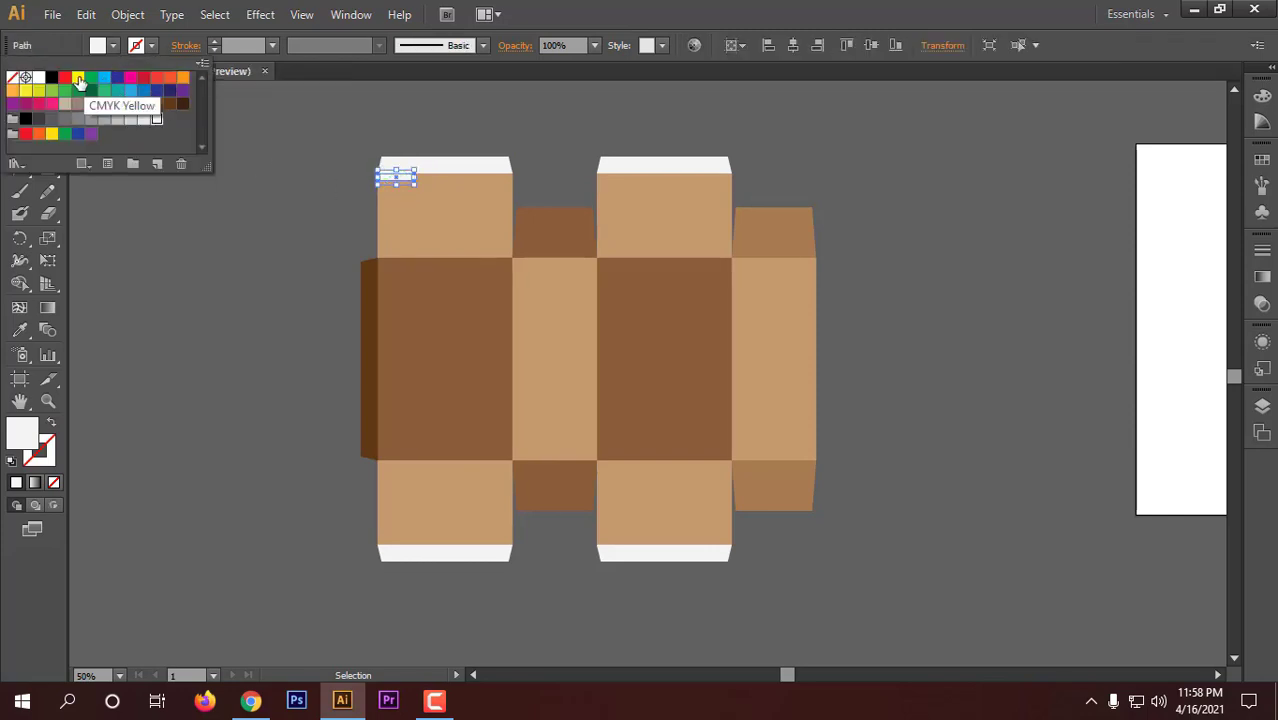
left_click(80, 83)
left_click(171, 226)
left_click(225, 201)
- Duplicate the yellow strip into the upper right corner of the same tan flap and deselect the copy
scroll(320, 278, "up", 3)
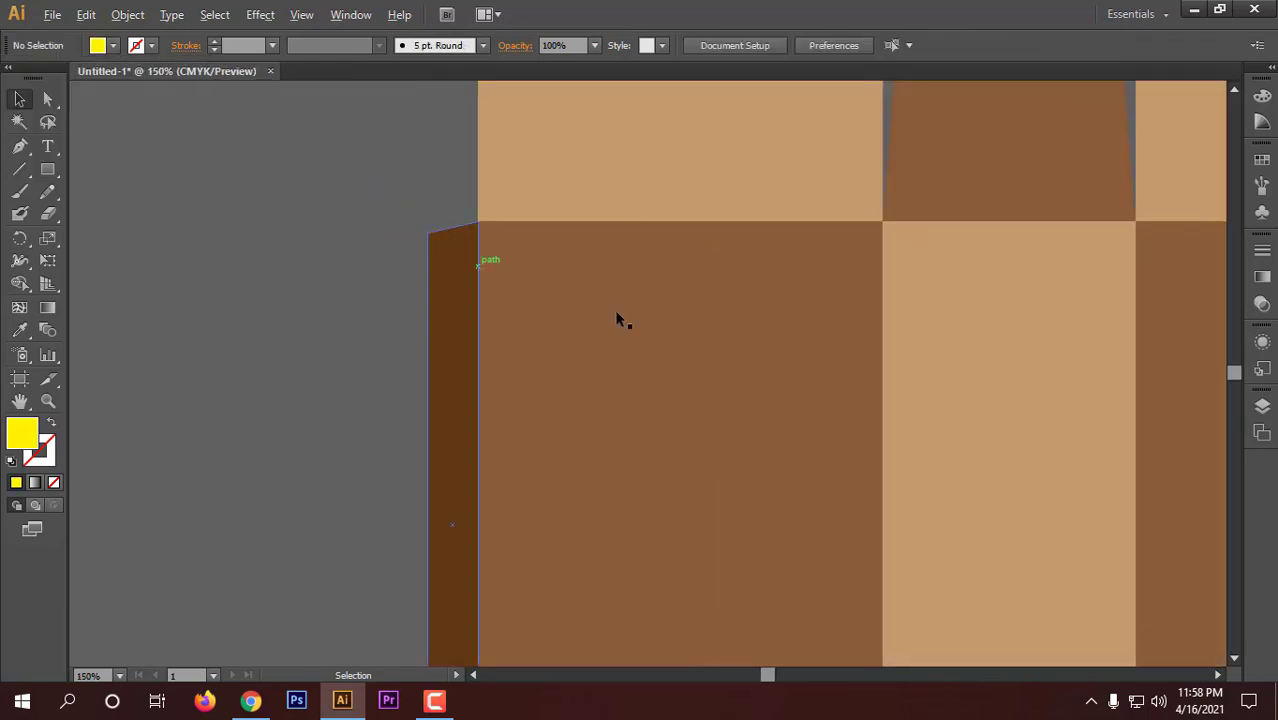
scroll(888, 340, "down", 2)
left_click_drag(760, 678, 779, 678)
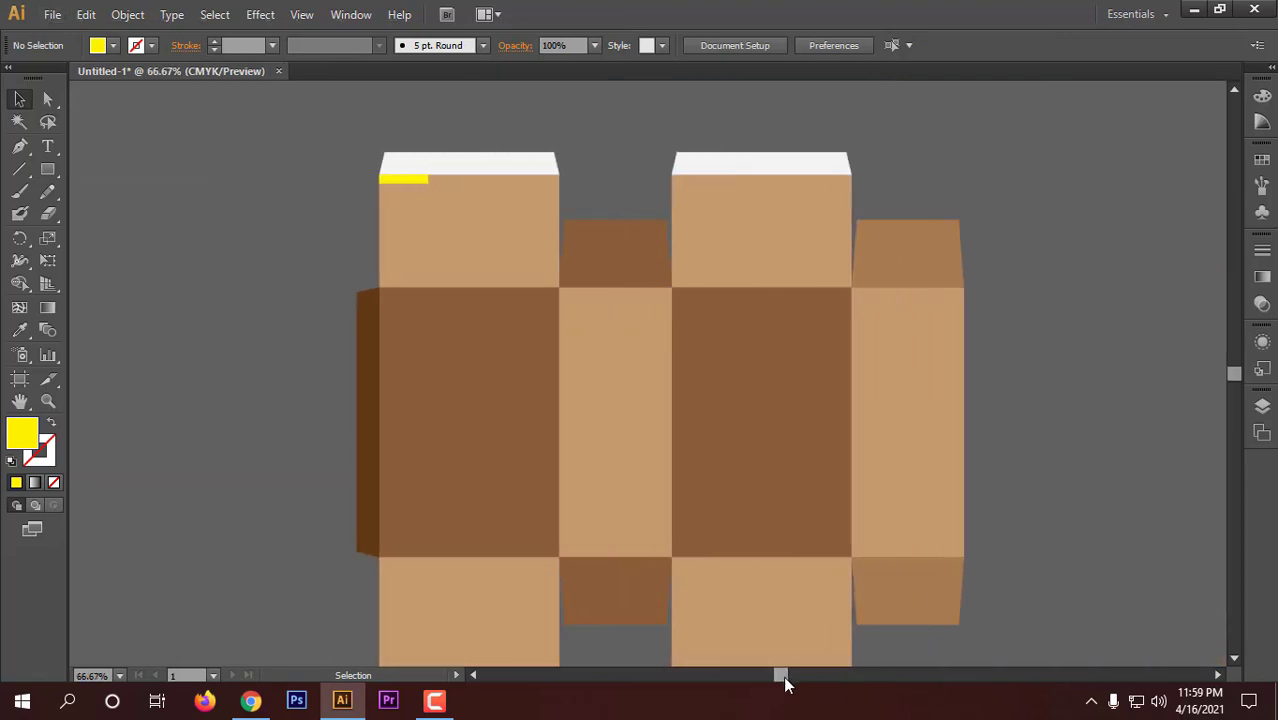
scroll(480, 200, "up", 2)
scroll(320, 160, "up", 2)
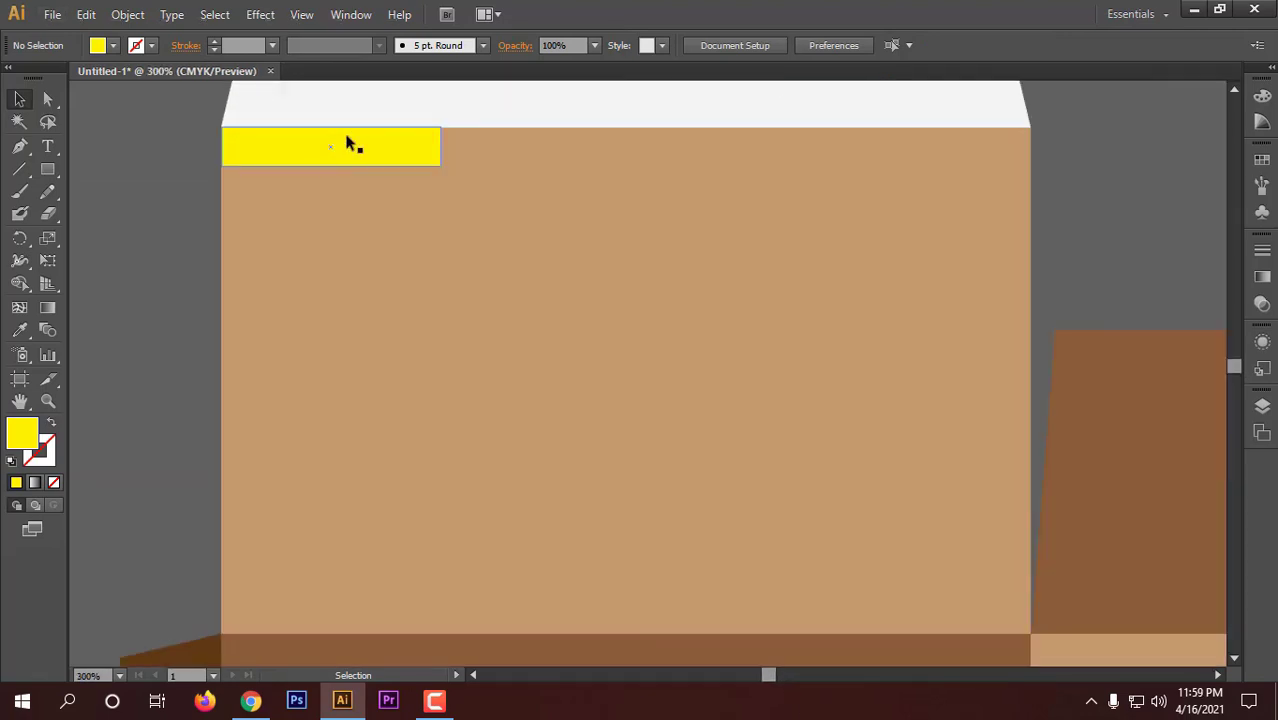
left_click_drag(345, 150, 458, 206)
left_click(157, 140)
left_click_drag(370, 157, 281, 142)
left_click_drag(505, 194, 901, 163)
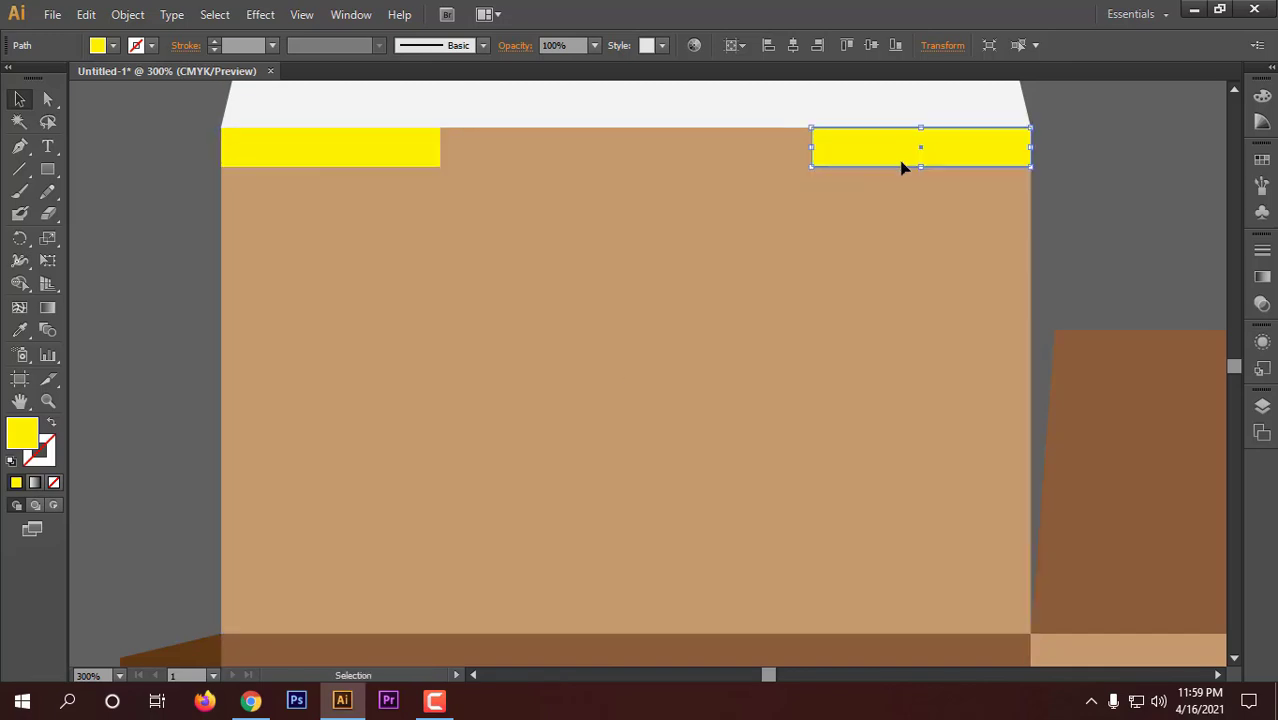
left_click(1078, 170)
- Align the right yellow strip flush with the fold line between the tan flap and the white tuck flap
scroll(965, 142, "up", 3)
scroll(965, 142, "up", 1)
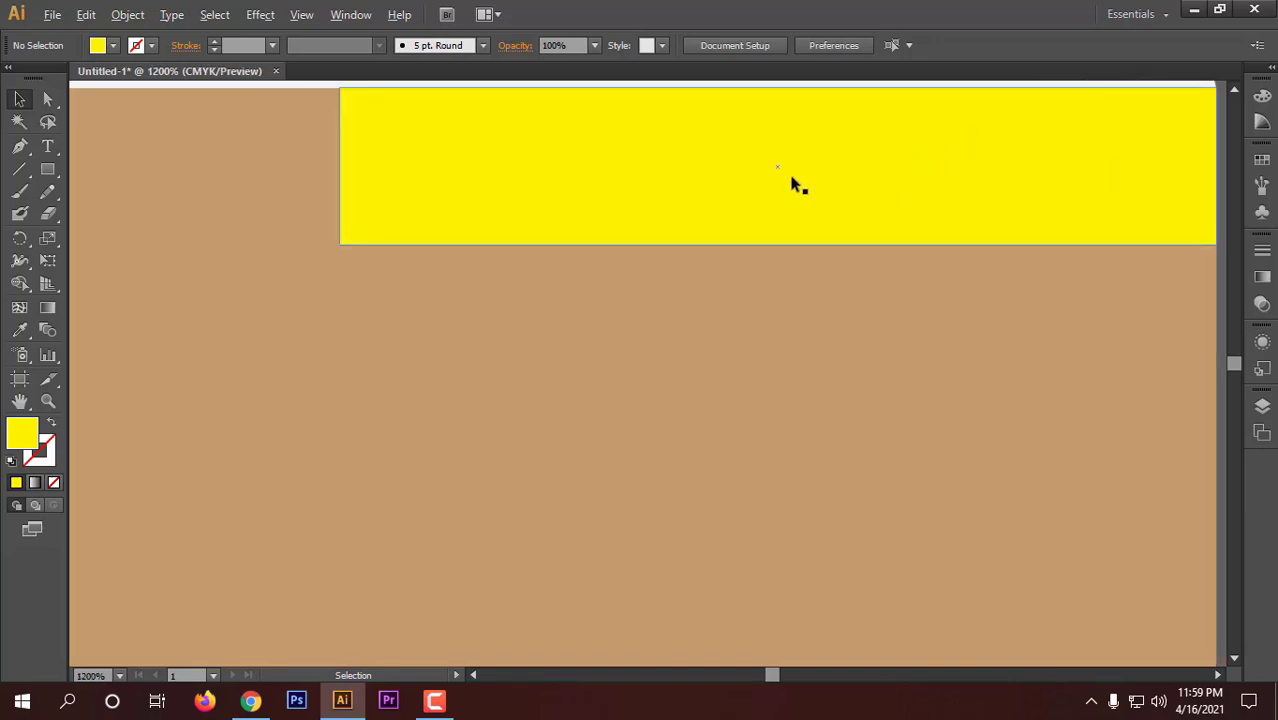
scroll(797, 185, "down", 1)
left_click(908, 152)
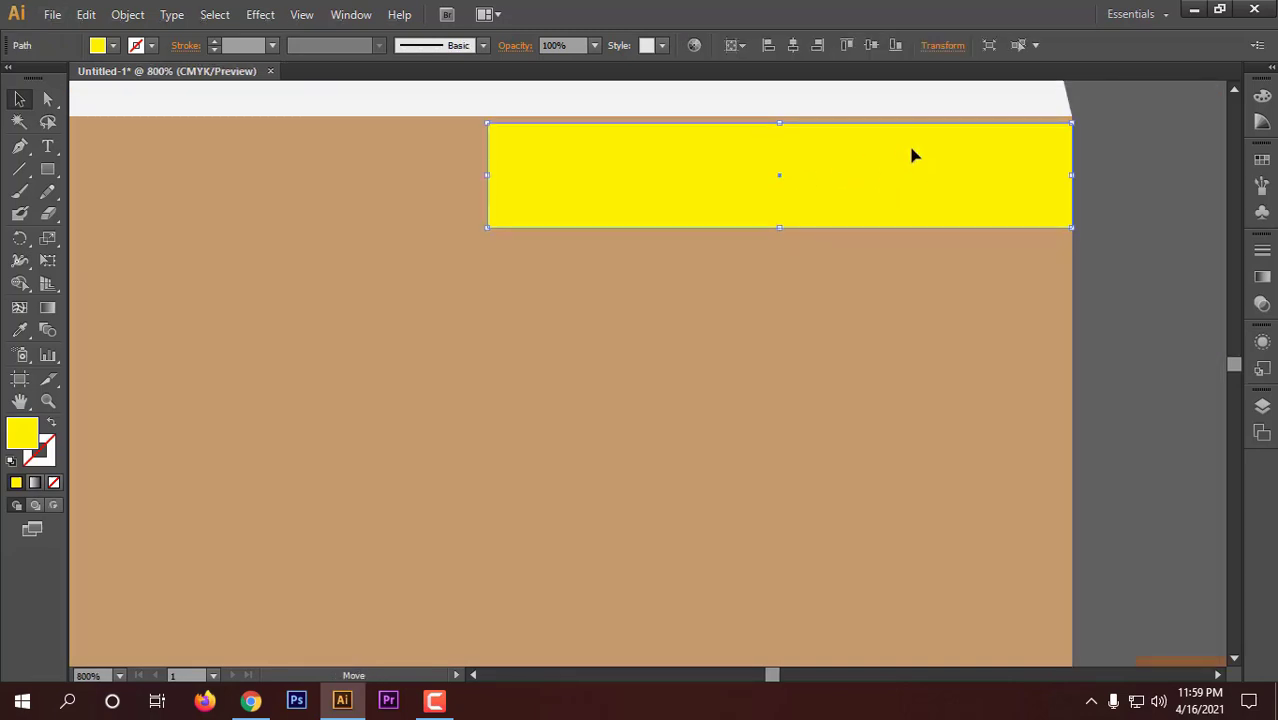
left_click_drag(912, 155, 912, 152)
scroll(362, 198, "down", 2)
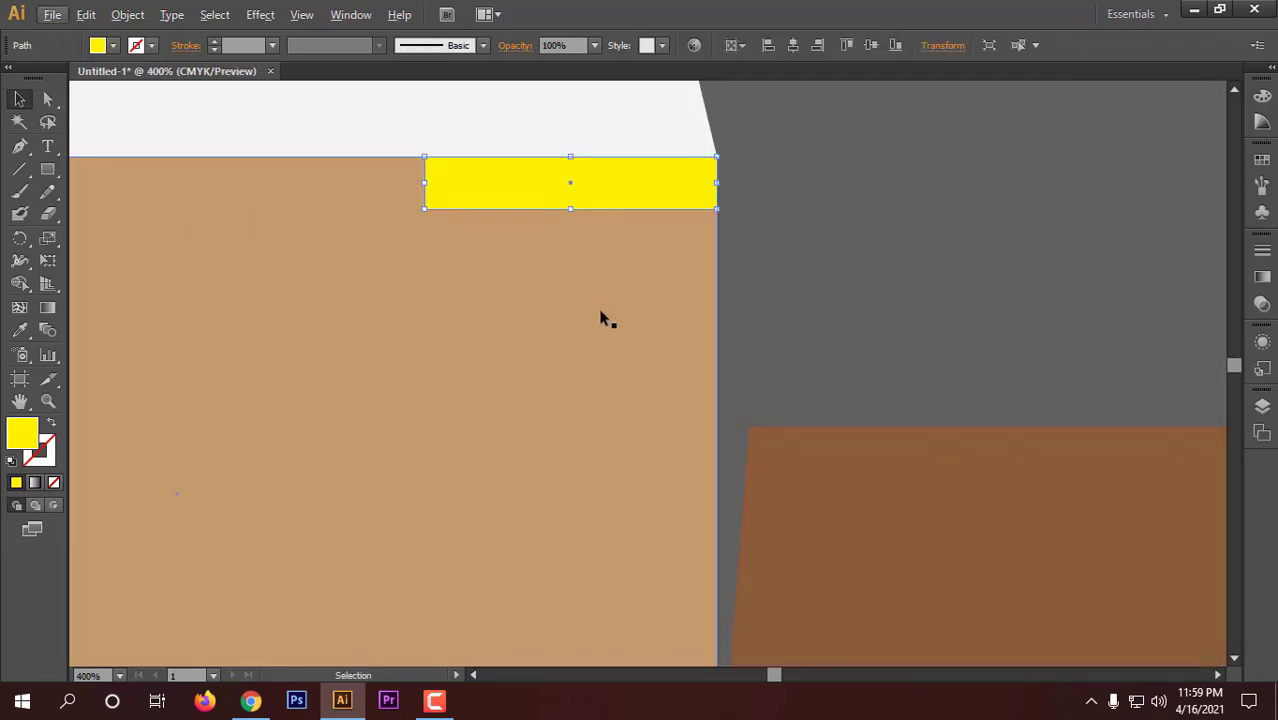
- Try to move both yellow strips from the upper left tan flap onto the upper tan flap of the second brown panel
left_click_drag(770, 676, 764, 676)
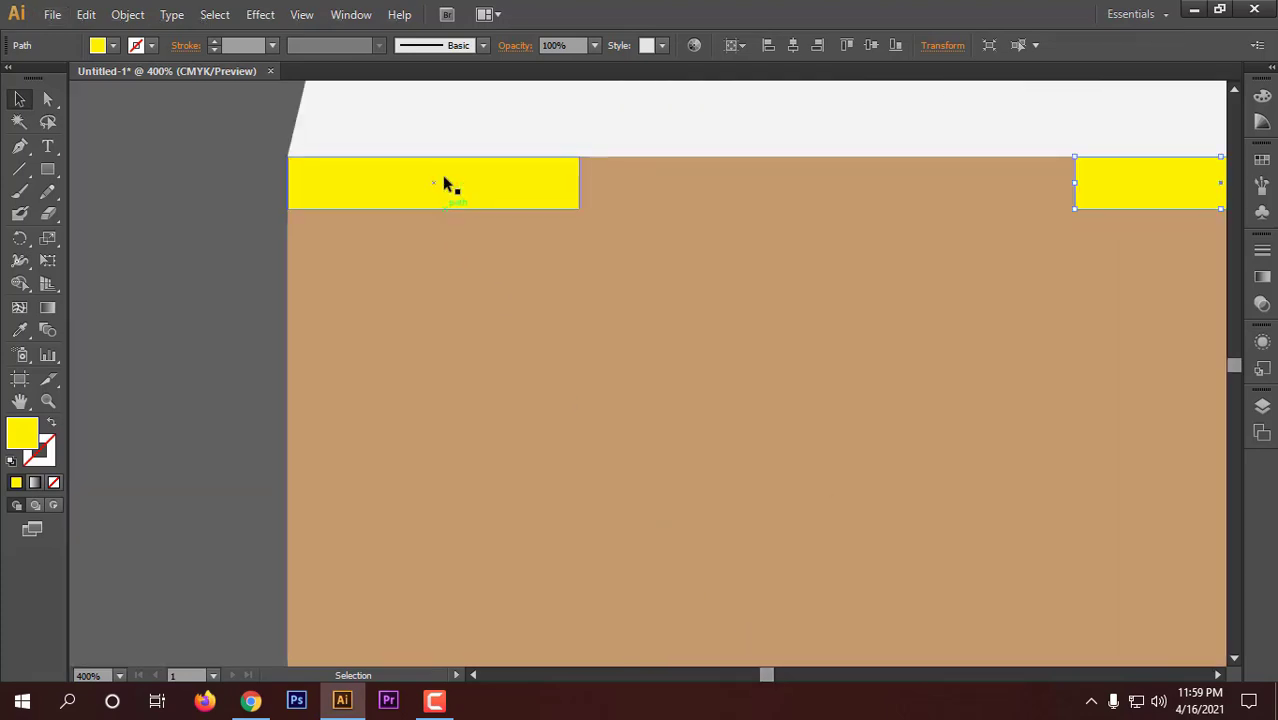
scroll(425, 140, "up", 3)
scroll(425, 137, "down", 3)
scroll(880, 290, "down", 2)
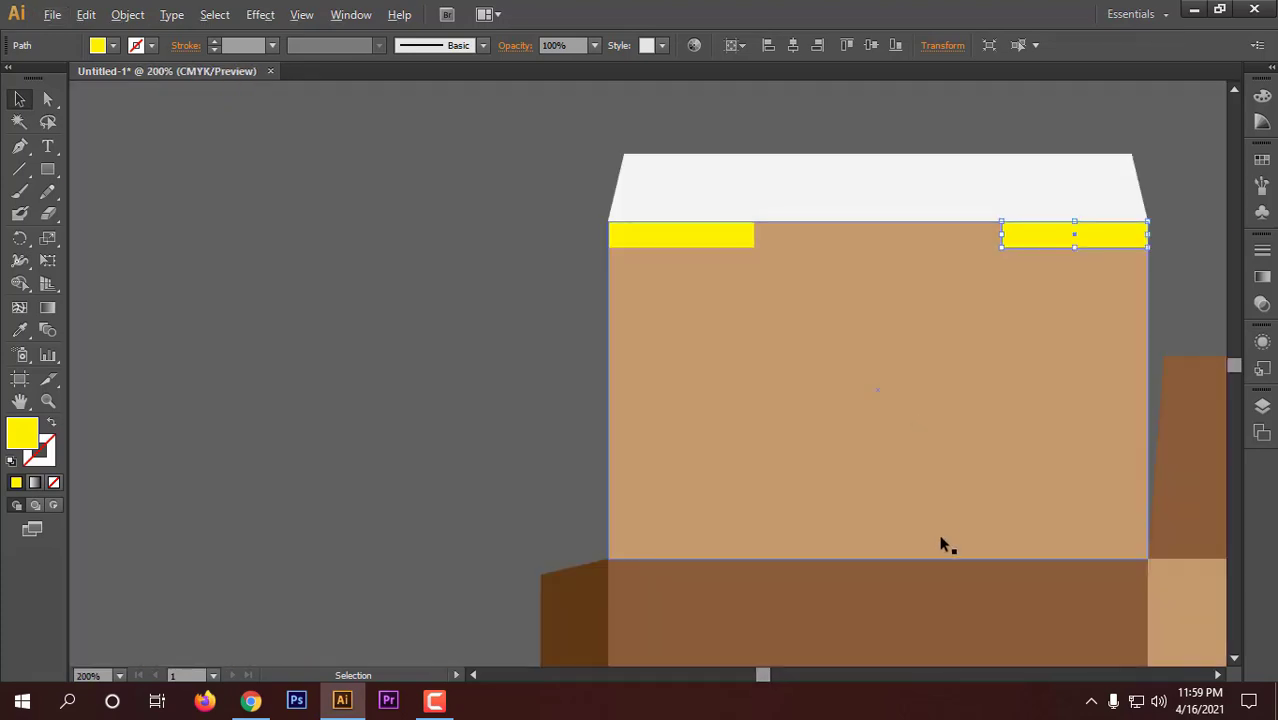
left_click_drag(762, 676, 781, 683)
scroll(781, 495, "down", 2)
scroll(800, 530, "down", 2)
scroll(781, 520, "down", 2)
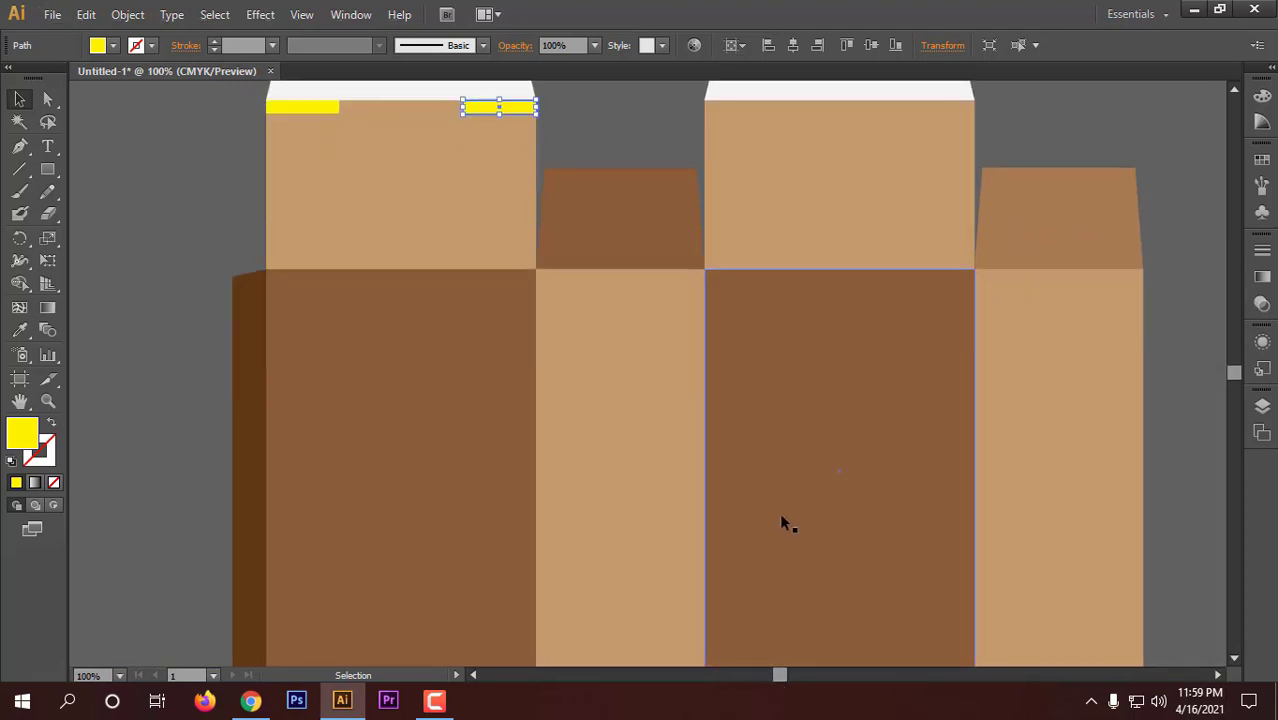
left_click(328, 107, "shift")
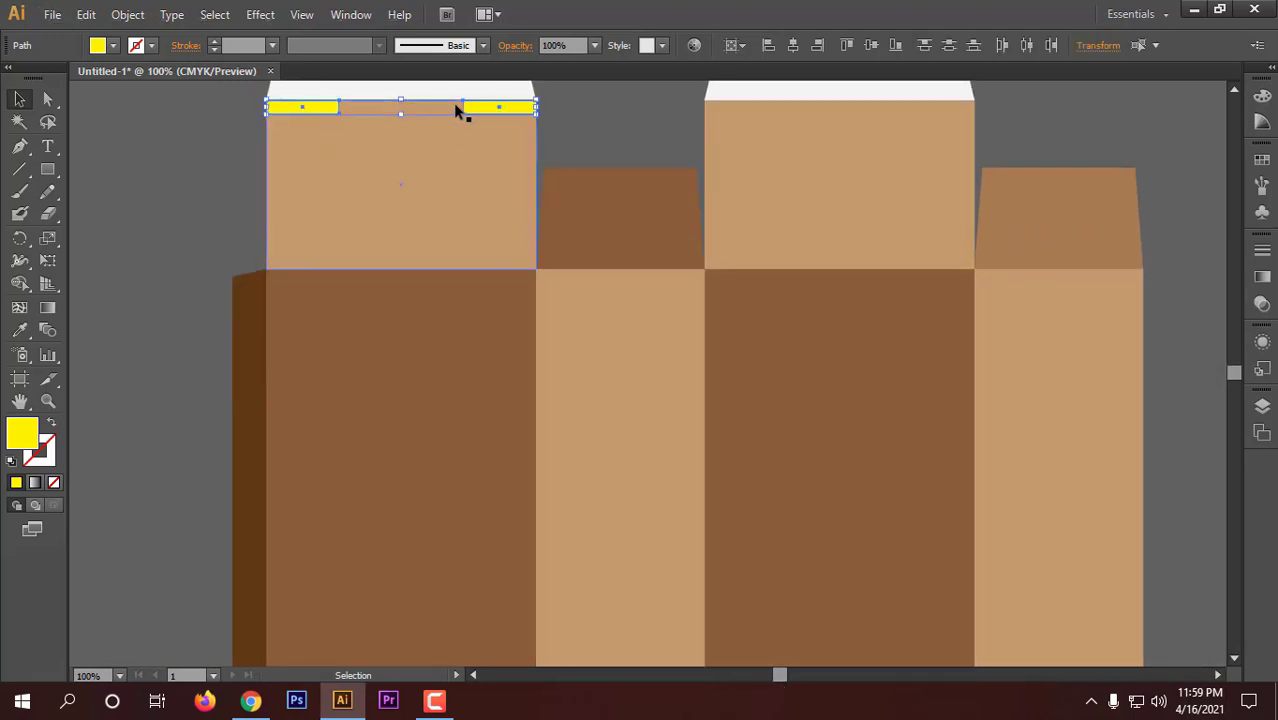
left_click_drag(485, 110, 918, 116)
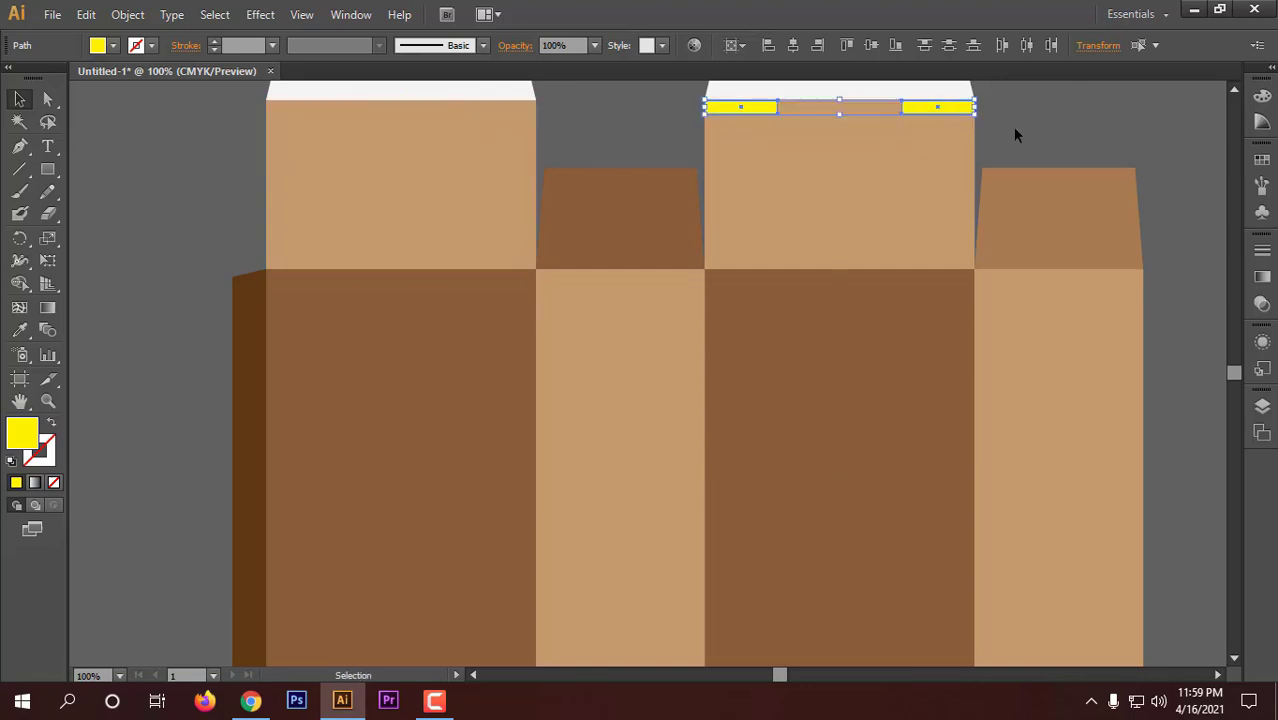
left_click_drag(764, 110, 740, 197)
key("ctrl+z")
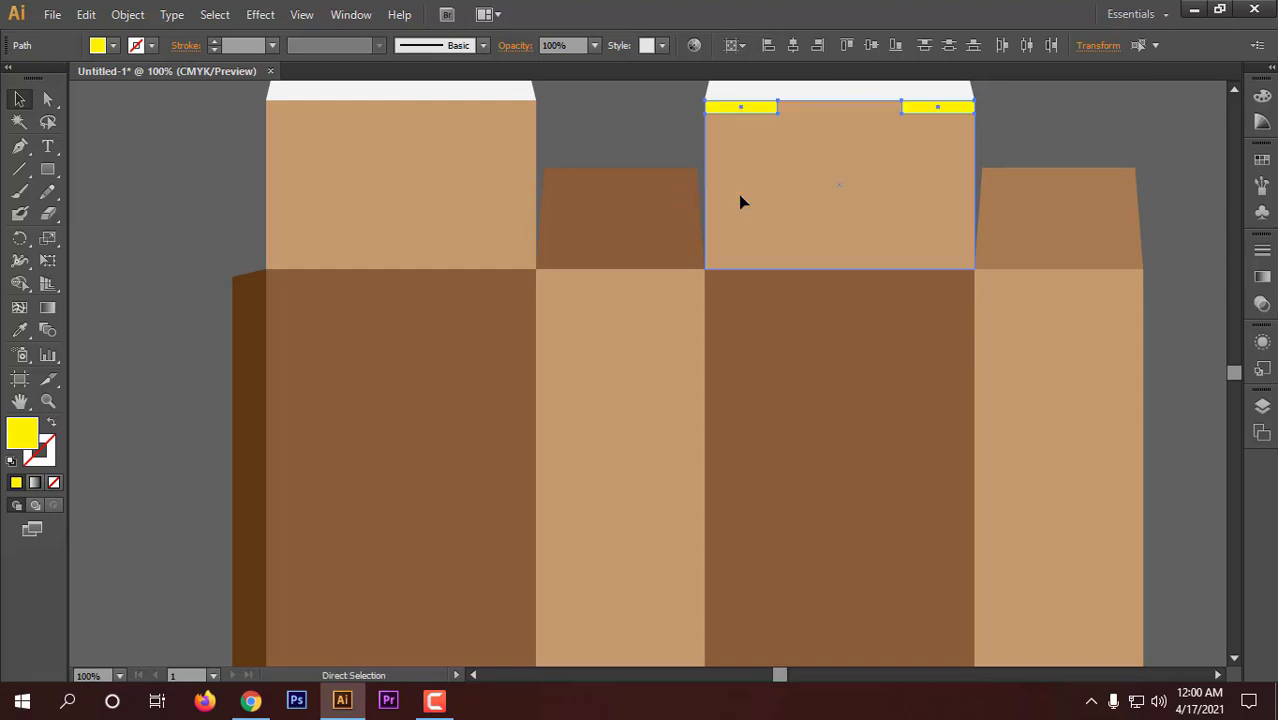
key("ctrl+z")
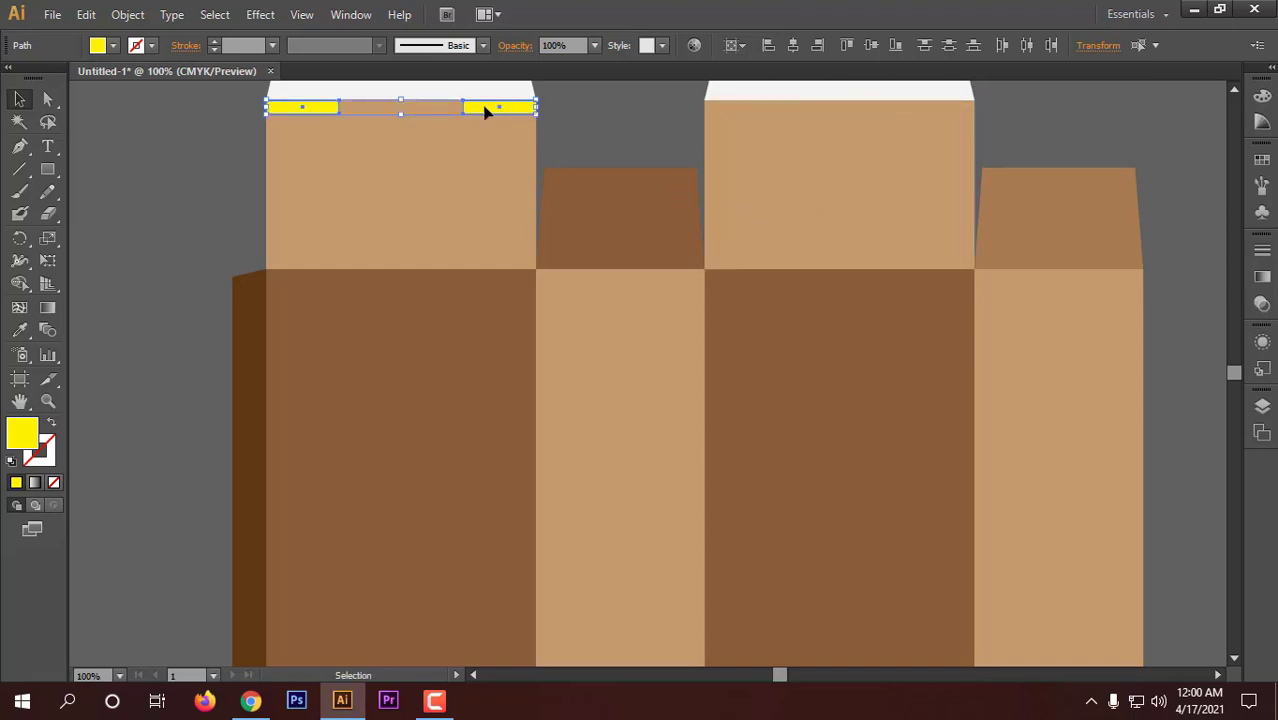
- Try to move the two yellow strips down toward the lower edge of the upper left tan flap
left_click_drag(485, 108, 484, 262)
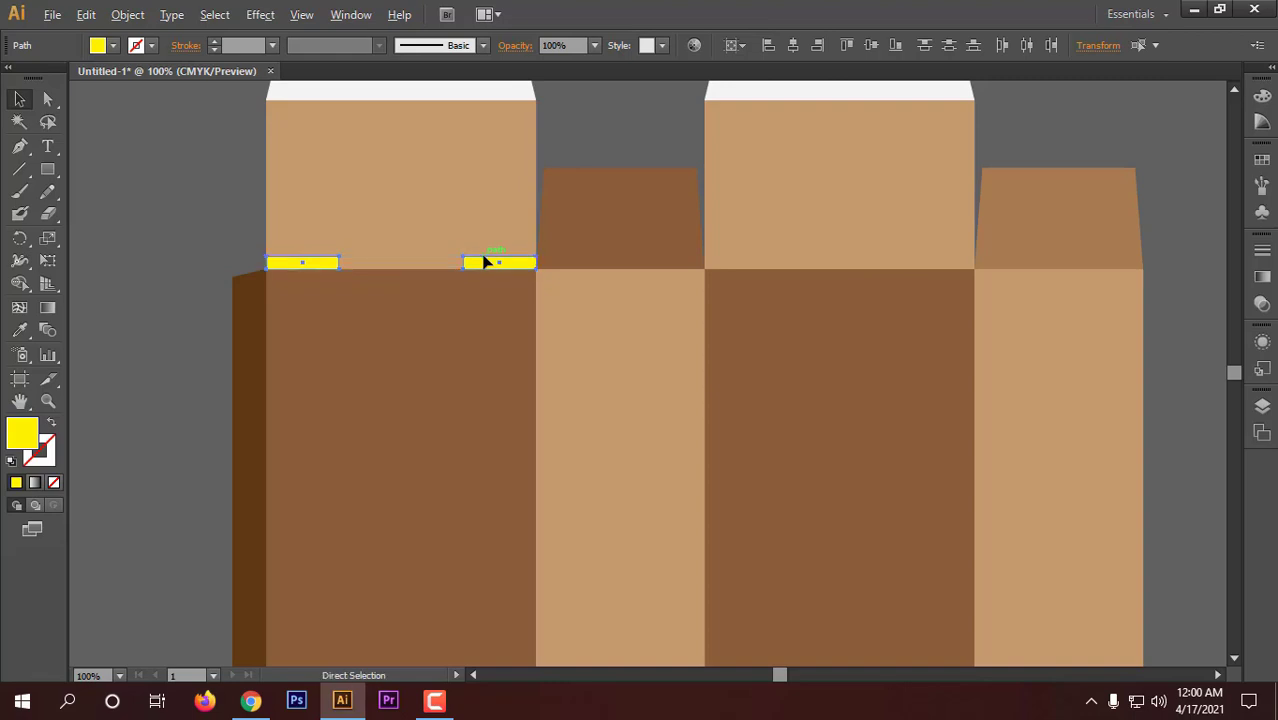
left_click_drag(484, 261, 485, 108)
left_click(542, 112)
left_click(528, 107)
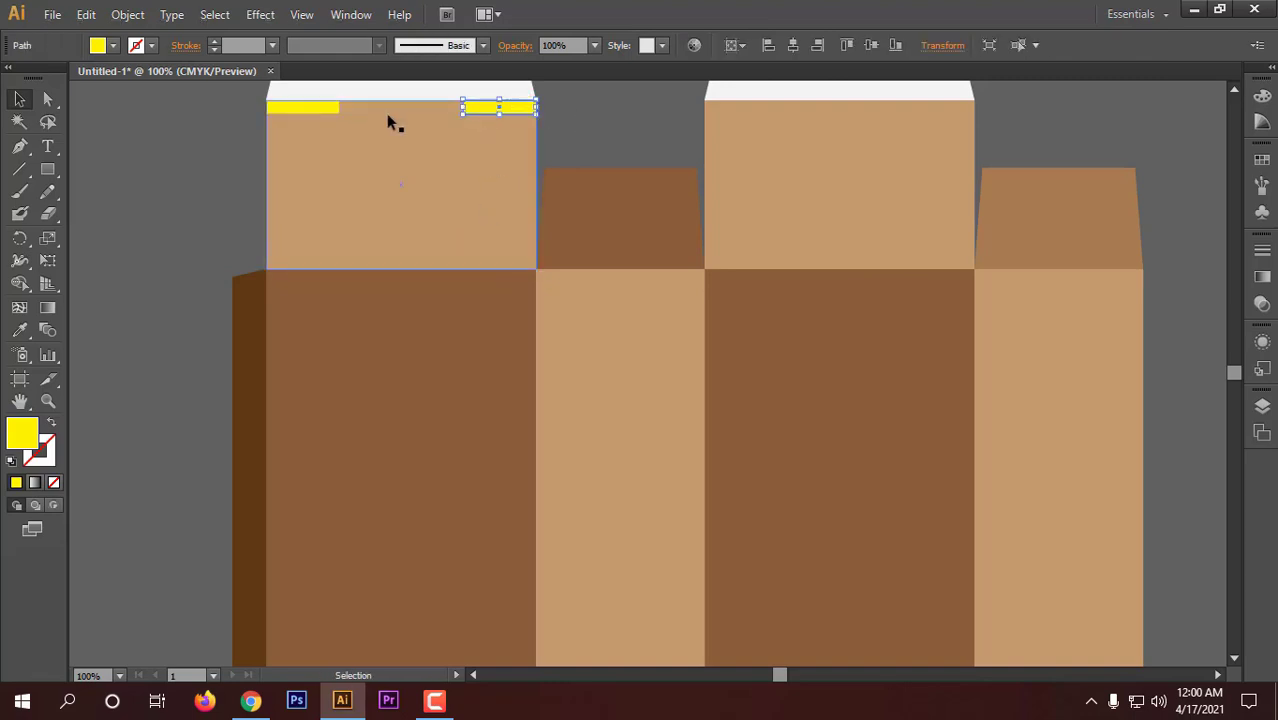
left_click(332, 109, "shift")
left_click_drag(485, 108, 476, 245)
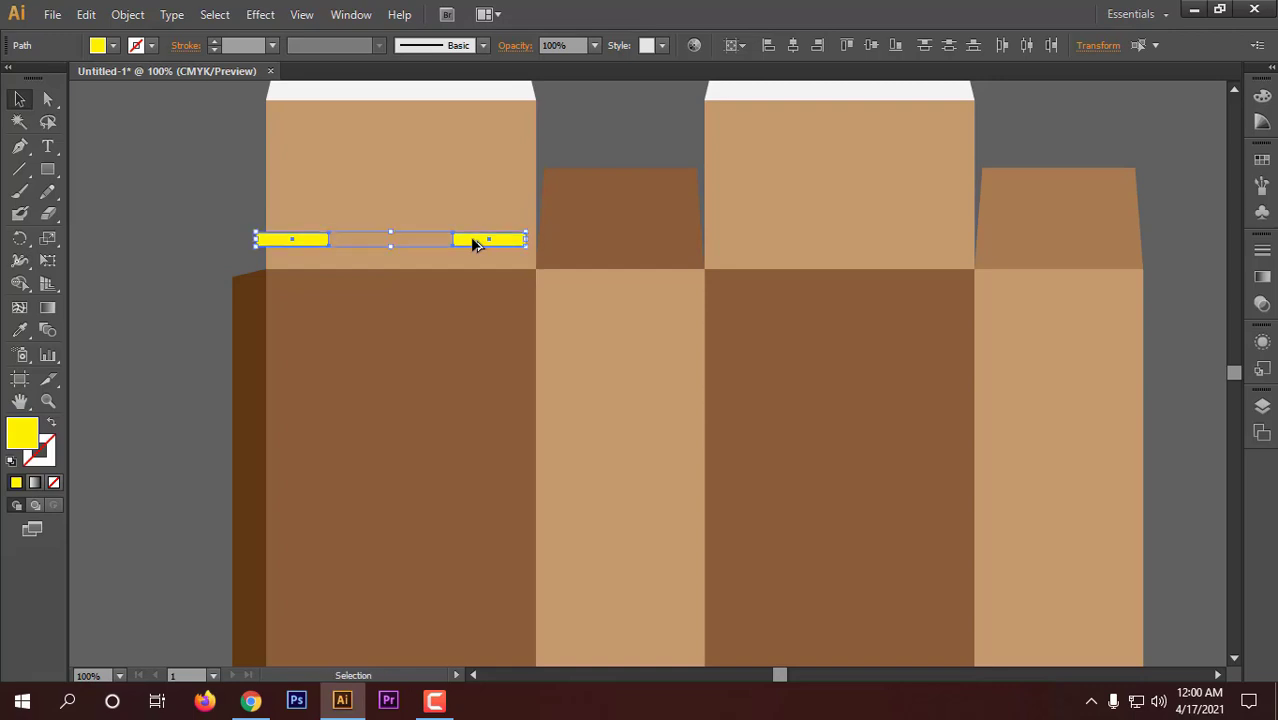
key("ctrl+z")
mouse_move(493, 113)
left_mouse_down()
mouse_move(481, 289)
mouse_move(465, 123)
mouse_move(485, 123)
left_mouse_up()
key("ctrl+z")
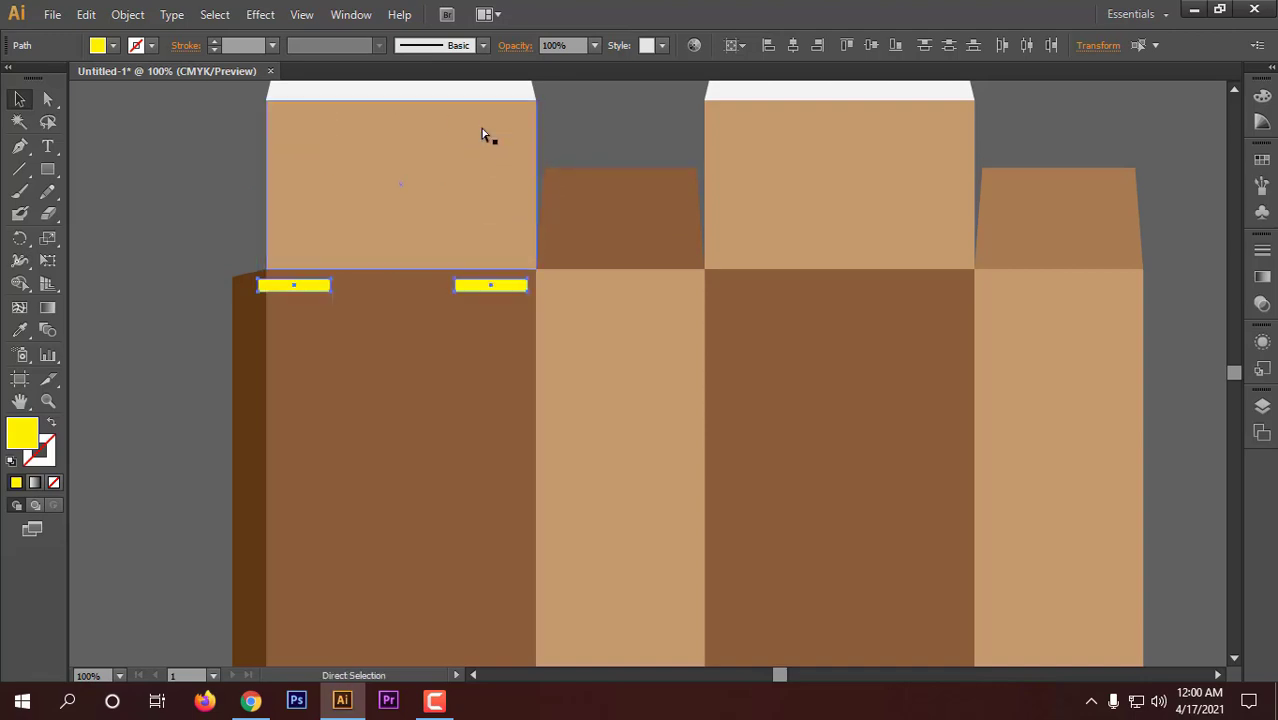
key("ctrl+shift+z")
left_click(203, 143)
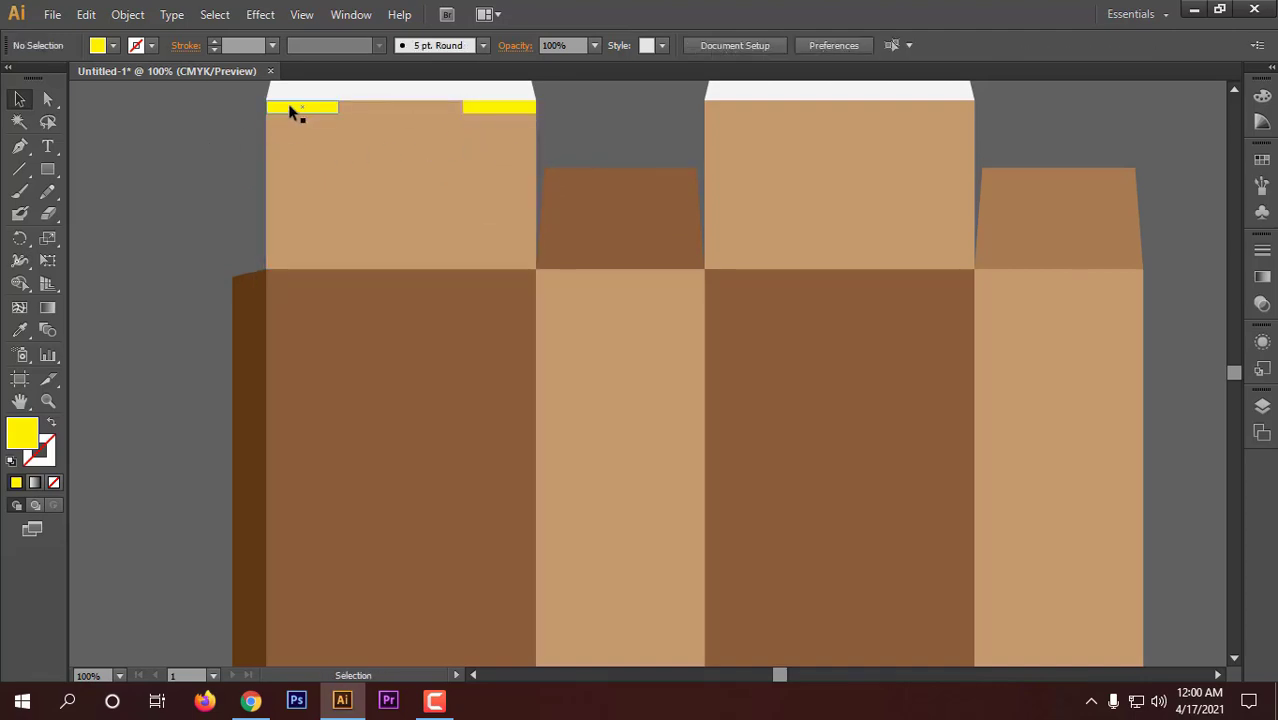
- Duplicate both yellow strips onto the tuck fold of the second upper tan flap and select the two copies
left_click(290, 112)
left_click(485, 110, "shift")
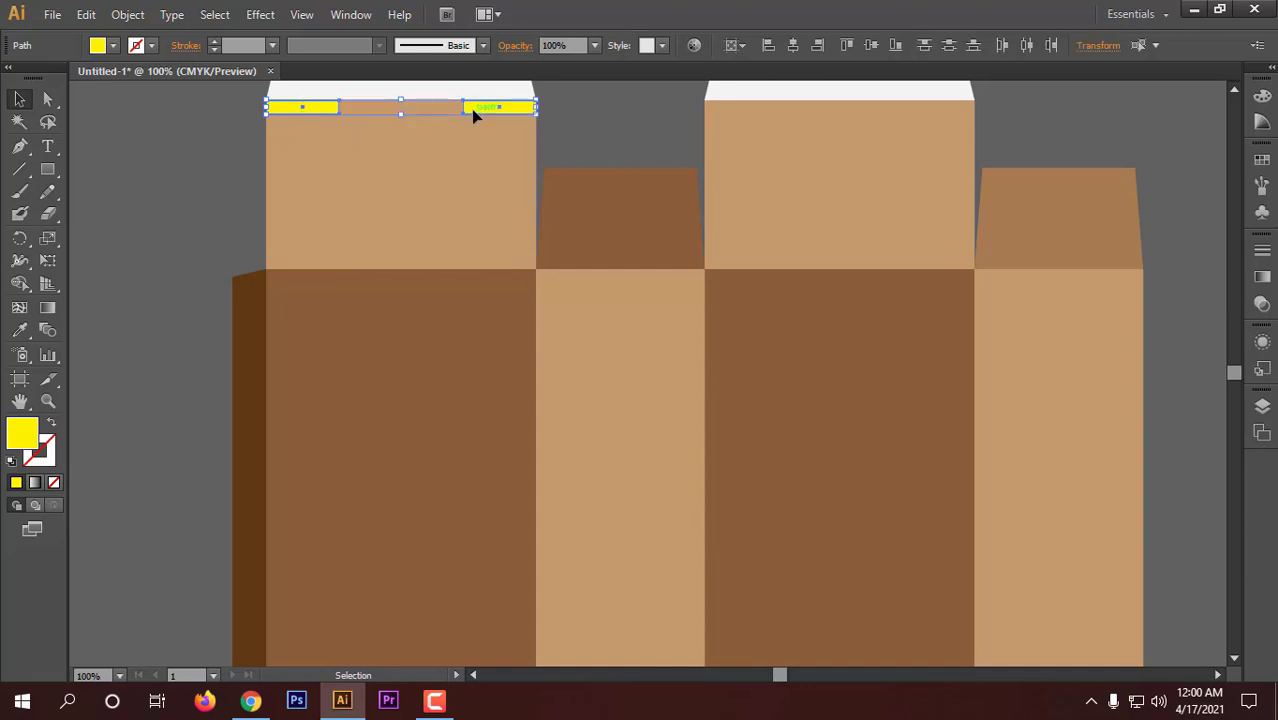
left_click_drag(495, 109, 914, 112)
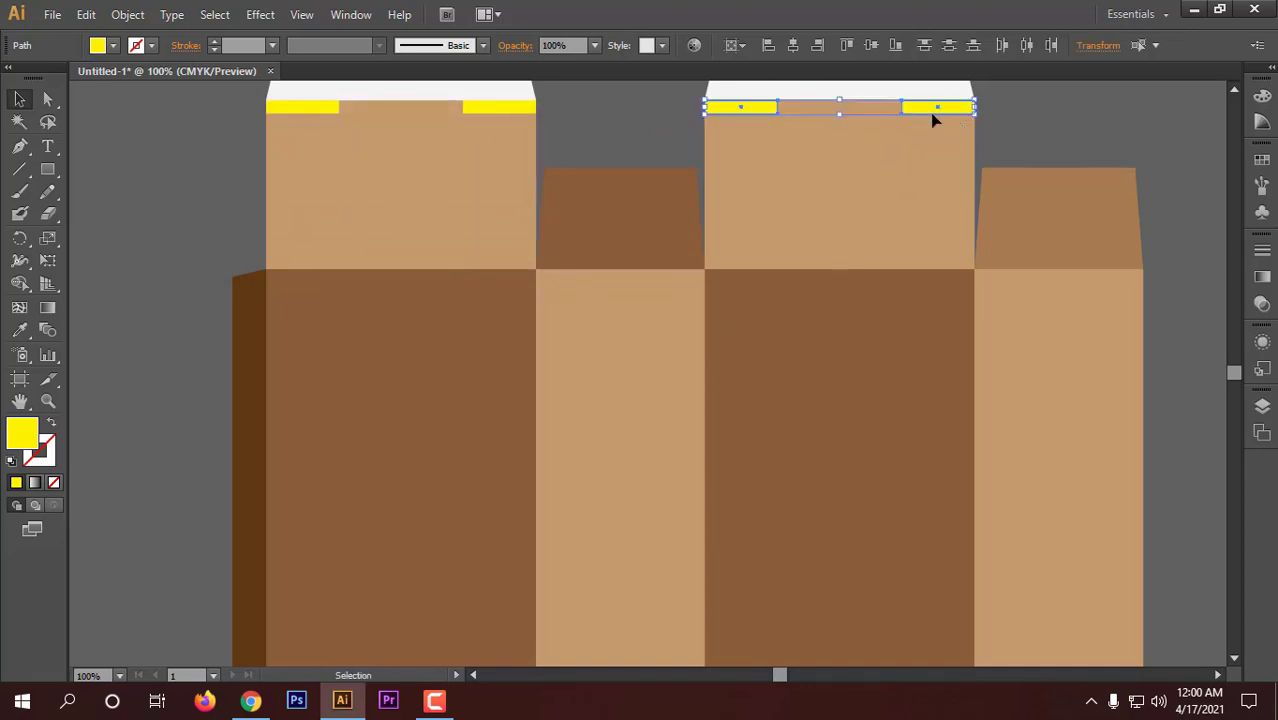
scroll(954, 102, "up", 2)
scroll(994, 146, "down", 1)
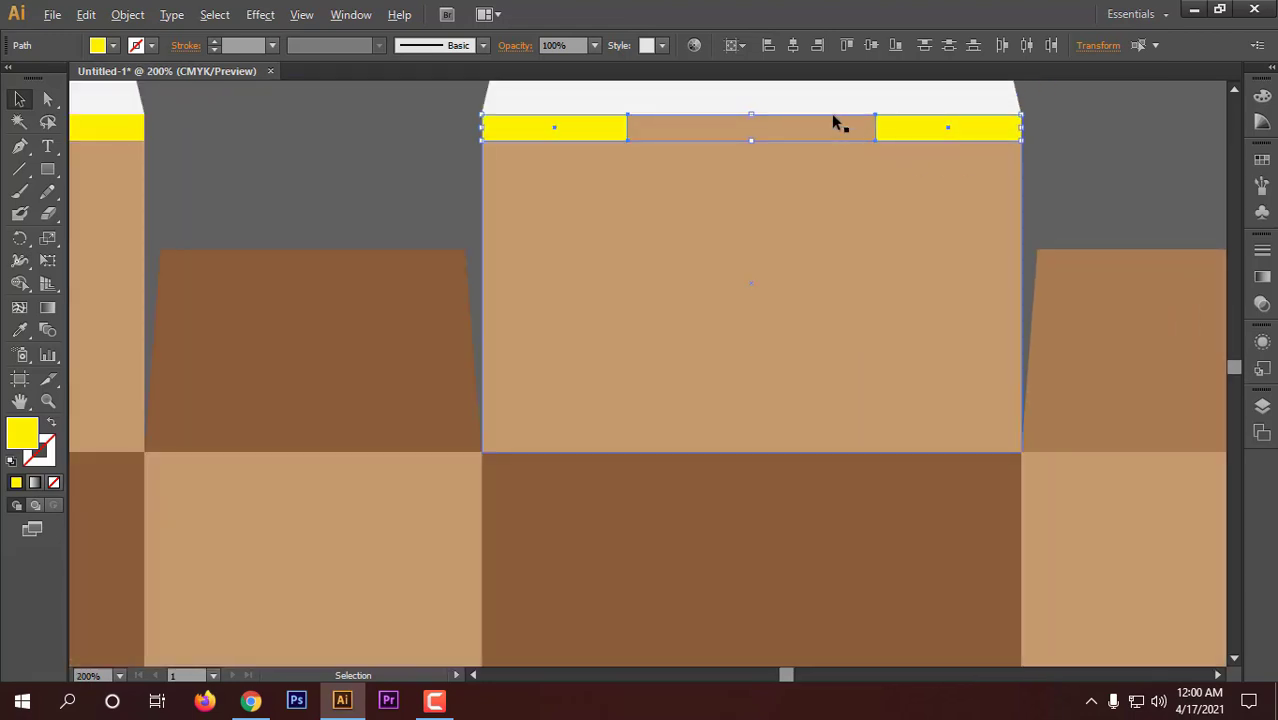
scroll(690, 192, "up", 1)
left_click(368, 174)
left_click(562, 168)
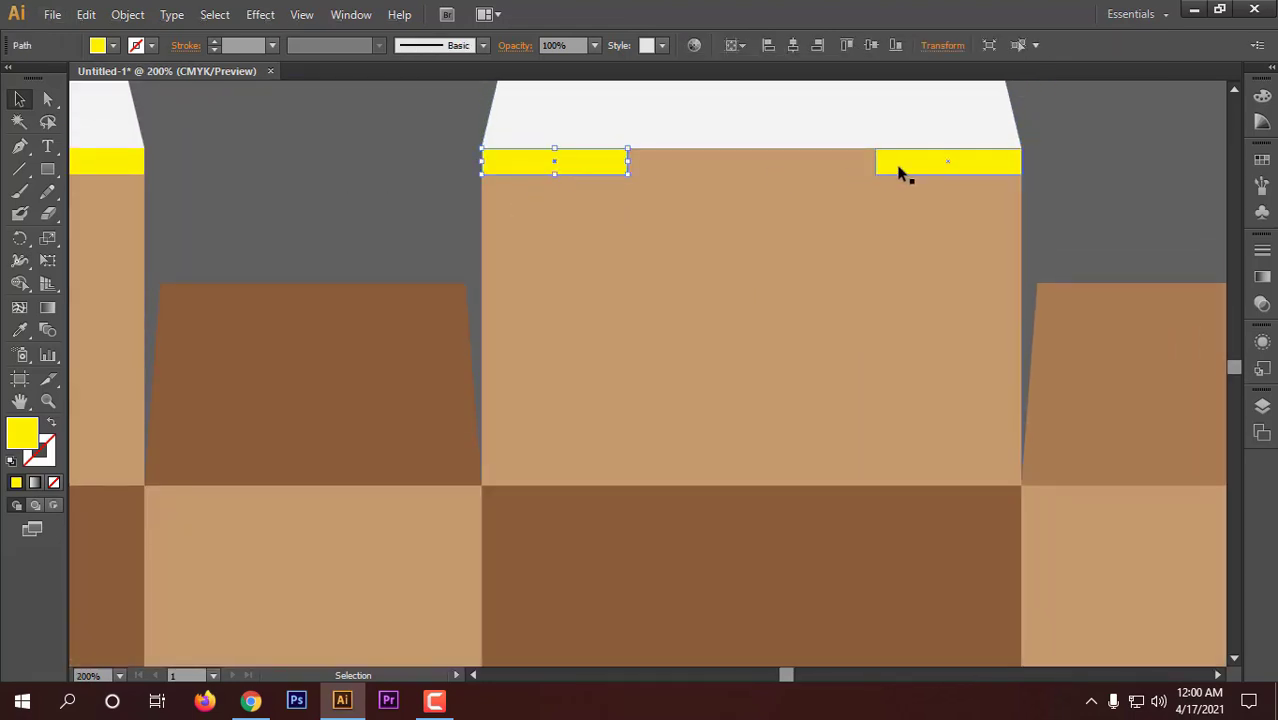
left_click(900, 168)
left_click(607, 172, "shift")
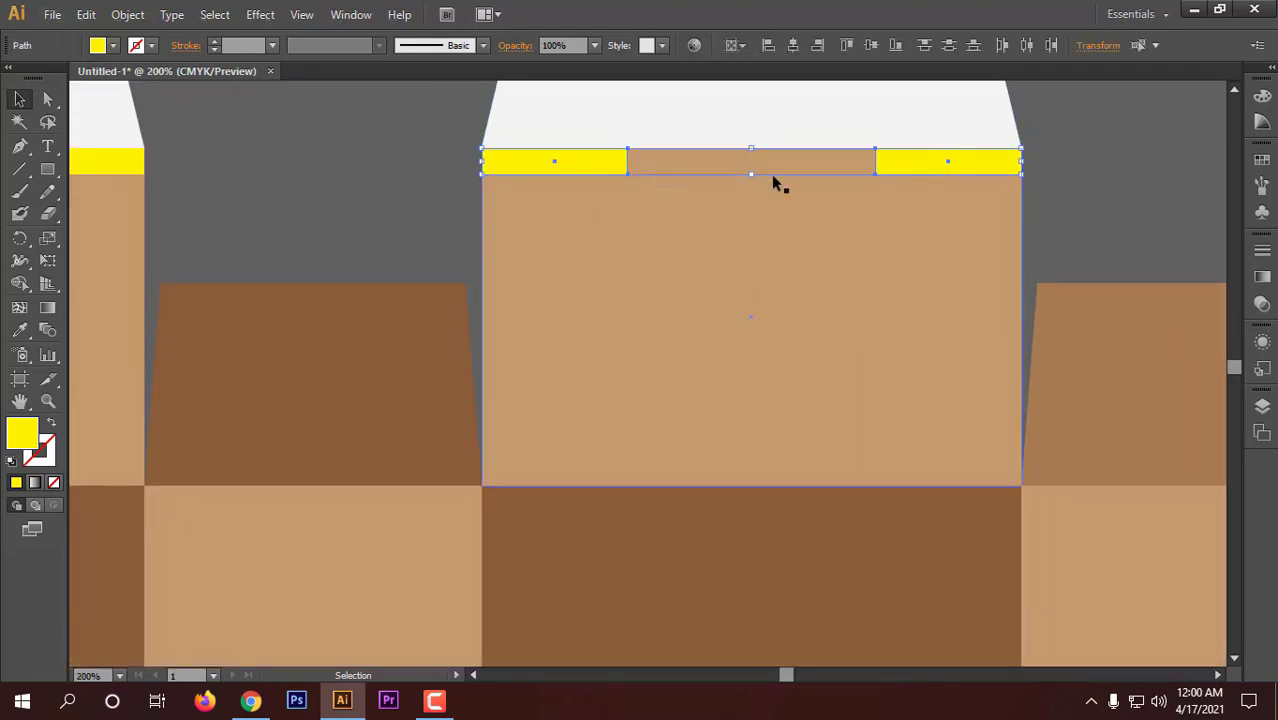
- Try to move the selected yellow strips straight down within the second upper tan flap
left_click_drag(893, 164, 895, 288)
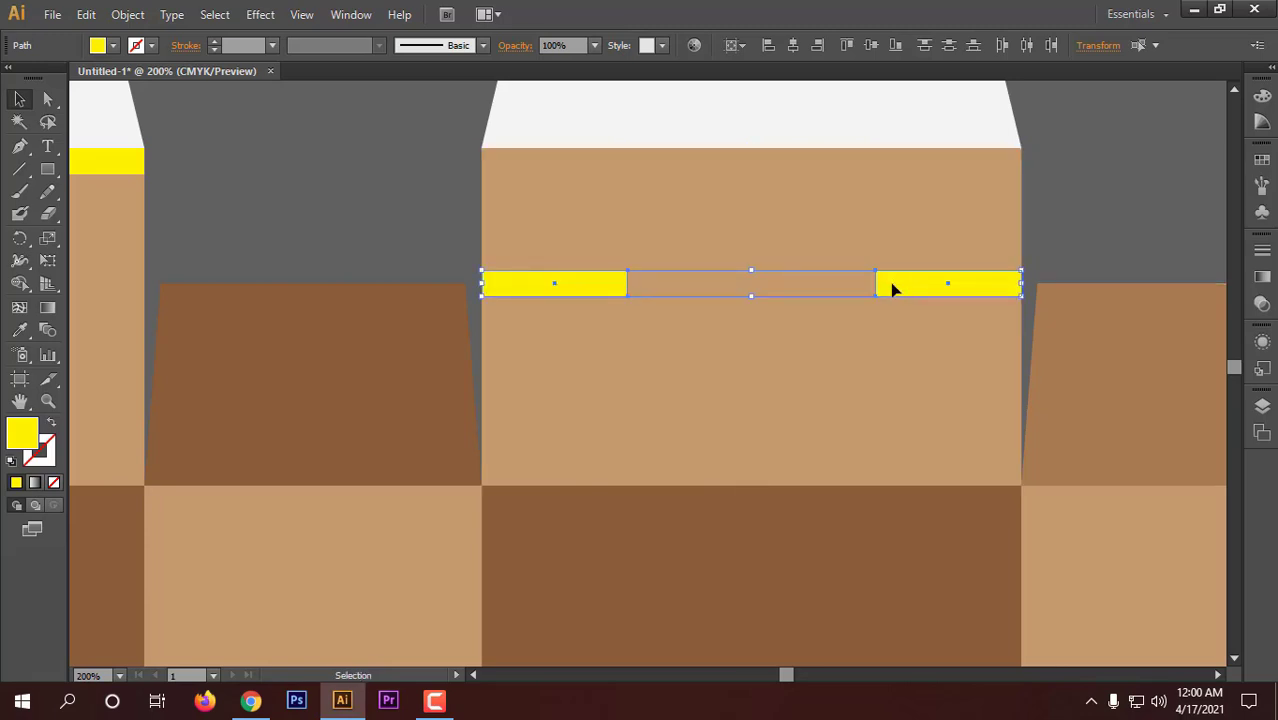
key("ctrl+z")
left_click_drag(900, 162, 890, 333)
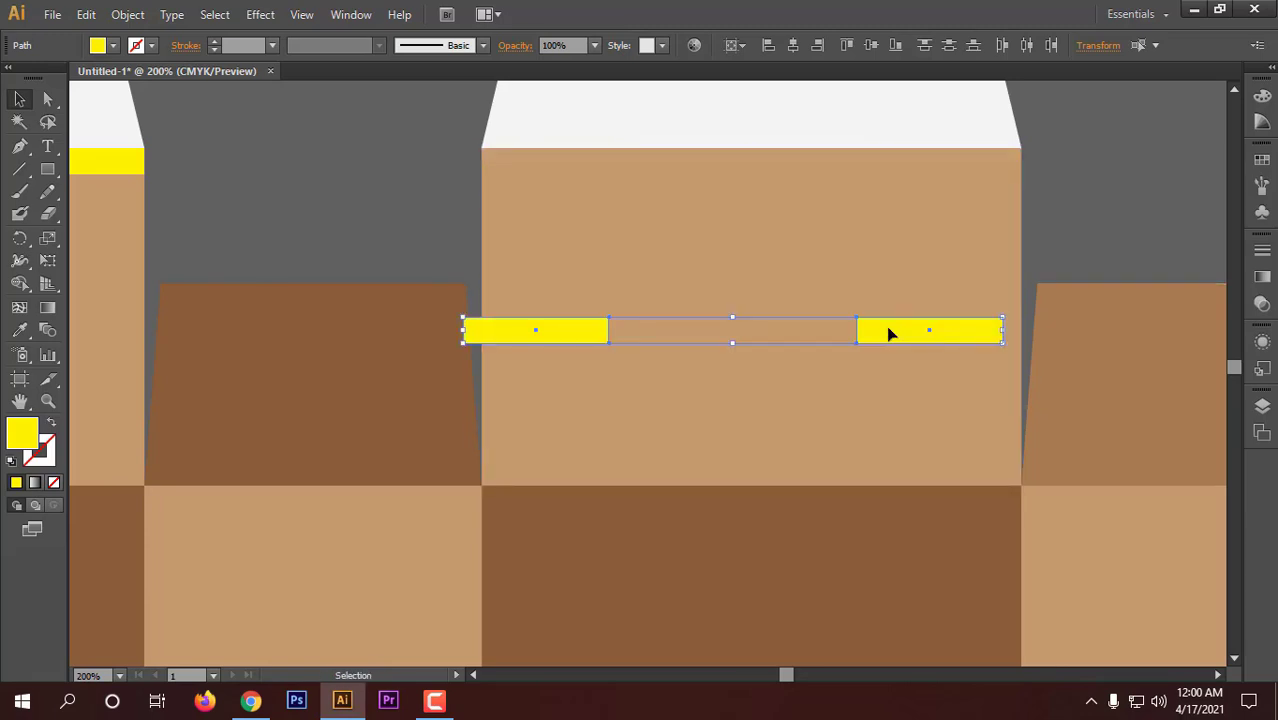
key("ctrl+z")
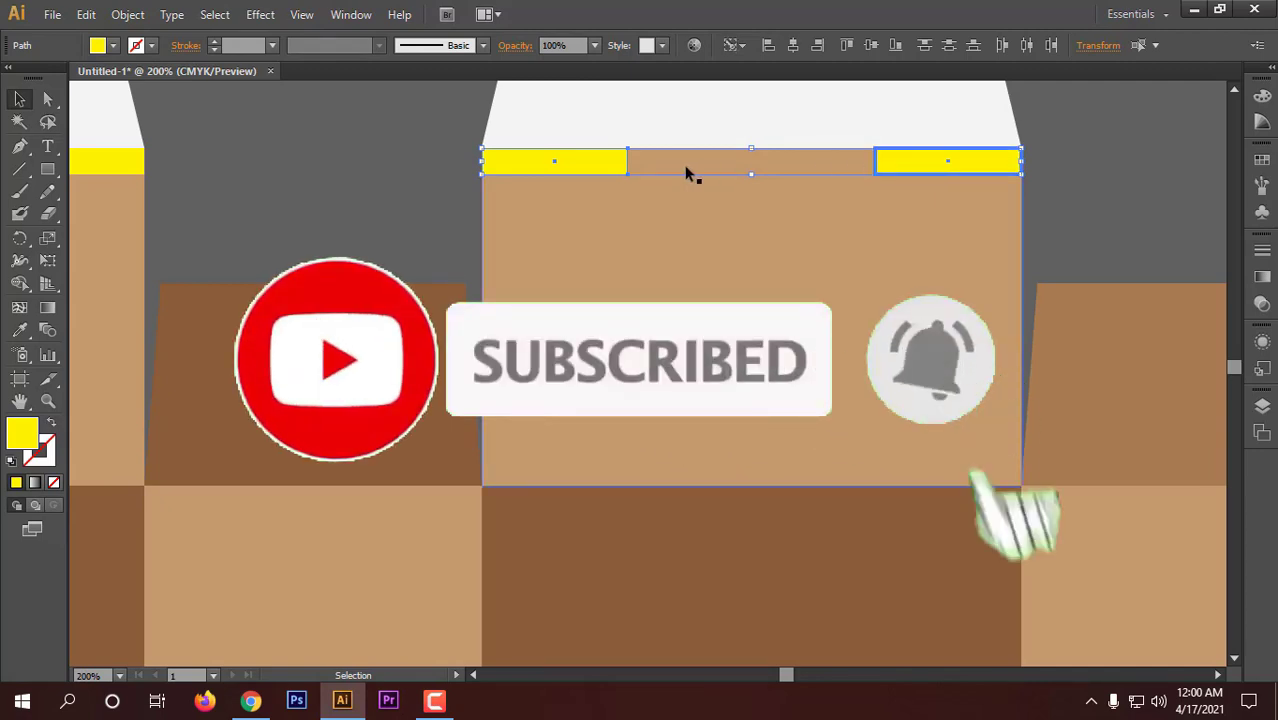
left_click_drag(896, 166, 899, 281)
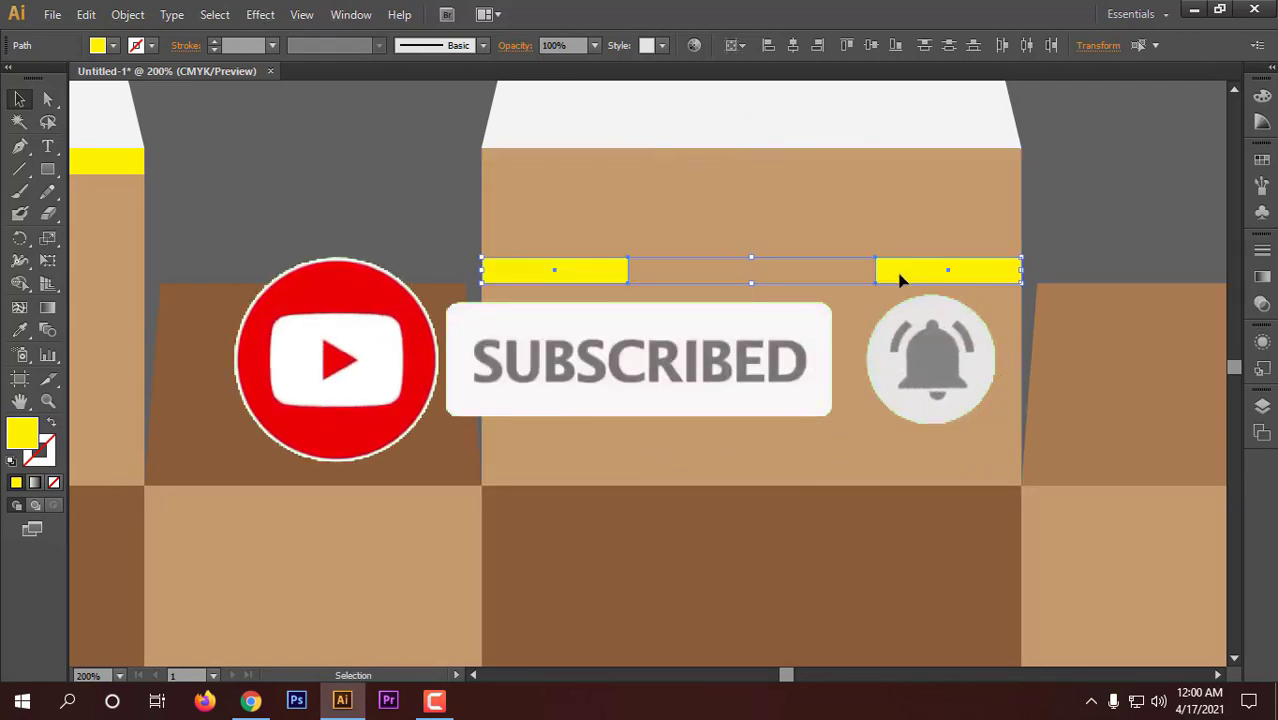
key("ctrl+z")
- Duplicate the pair of yellow strips to the lower tan flap of the second brown panel, flush with its white tuck flap
left_click_drag(902, 166, 882, 579)
scroll(903, 280, "down", 1)
scroll(882, 575, "down", 2)
scroll(880, 575, "down", 1)
scroll(830, 600, "down", 2)
scroll(836, 580, "down", 4)
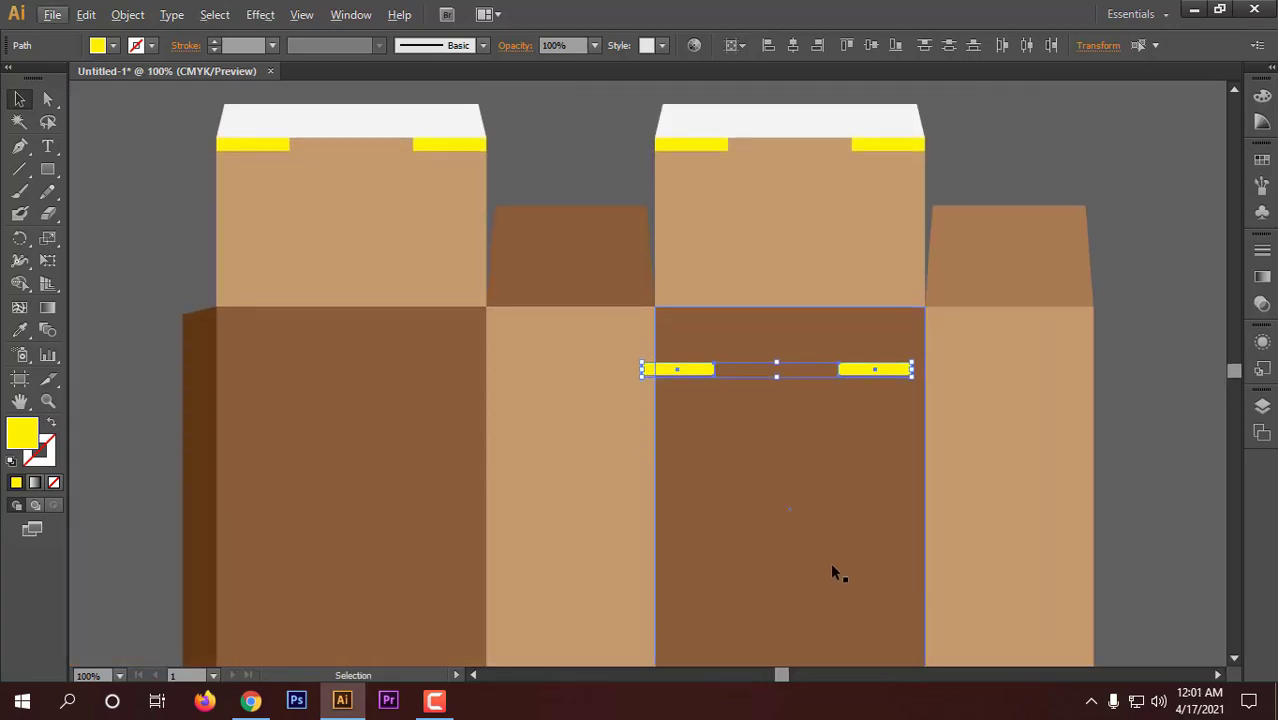
left_click_drag(875, 301, 870, 548)
scroll(871, 540, "down", 5)
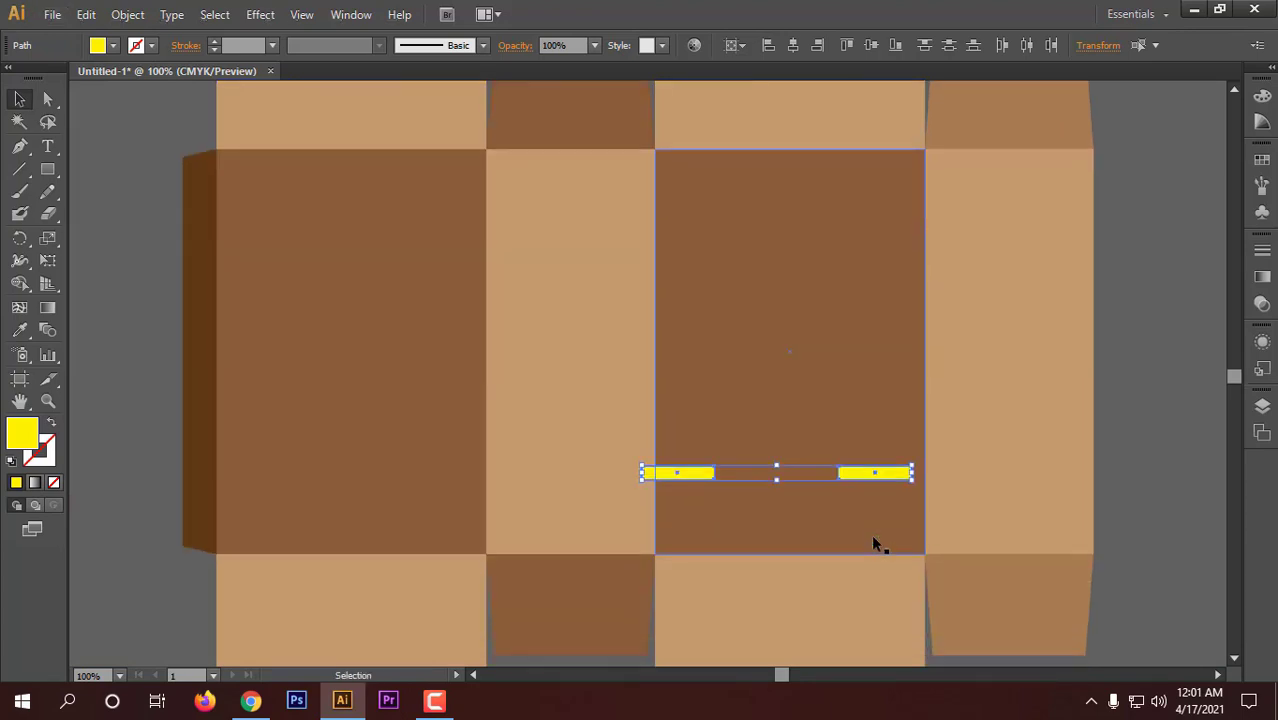
left_click_drag(868, 254, 878, 497)
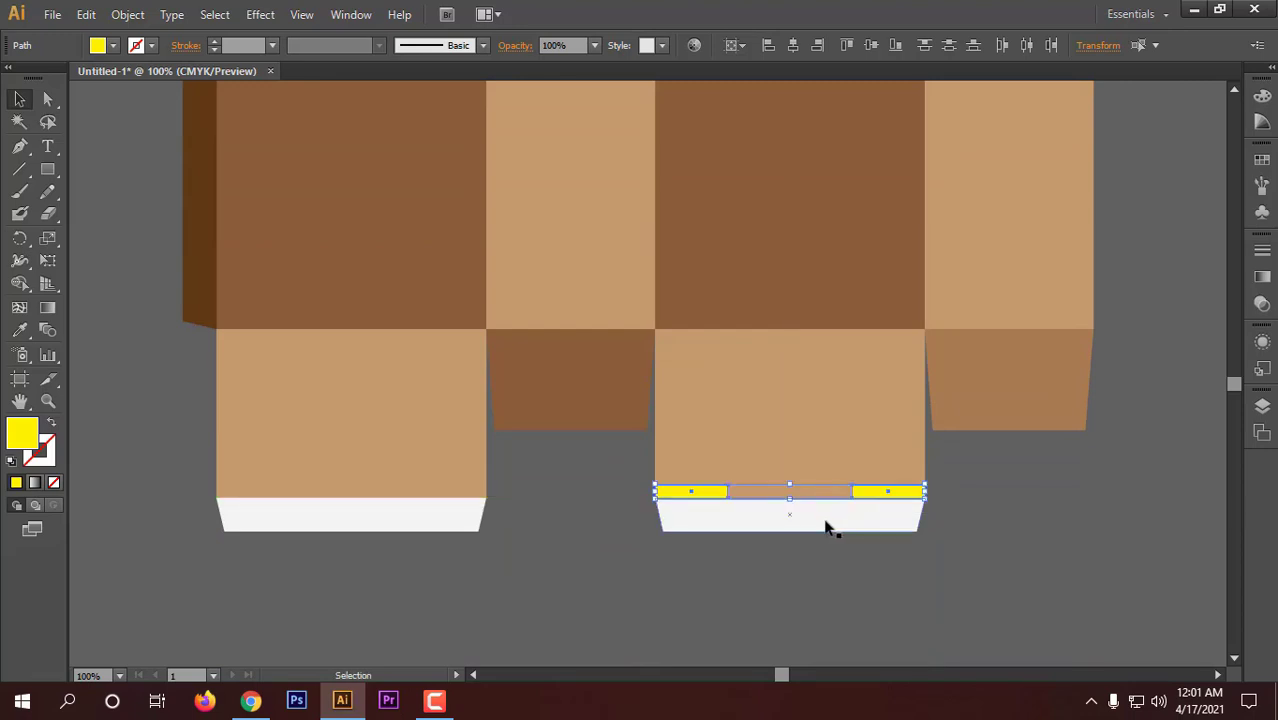
- Try to move the pair of yellow strips from the second lower tan flap toward the lower left one
left_click_drag(702, 492, 472, 496)
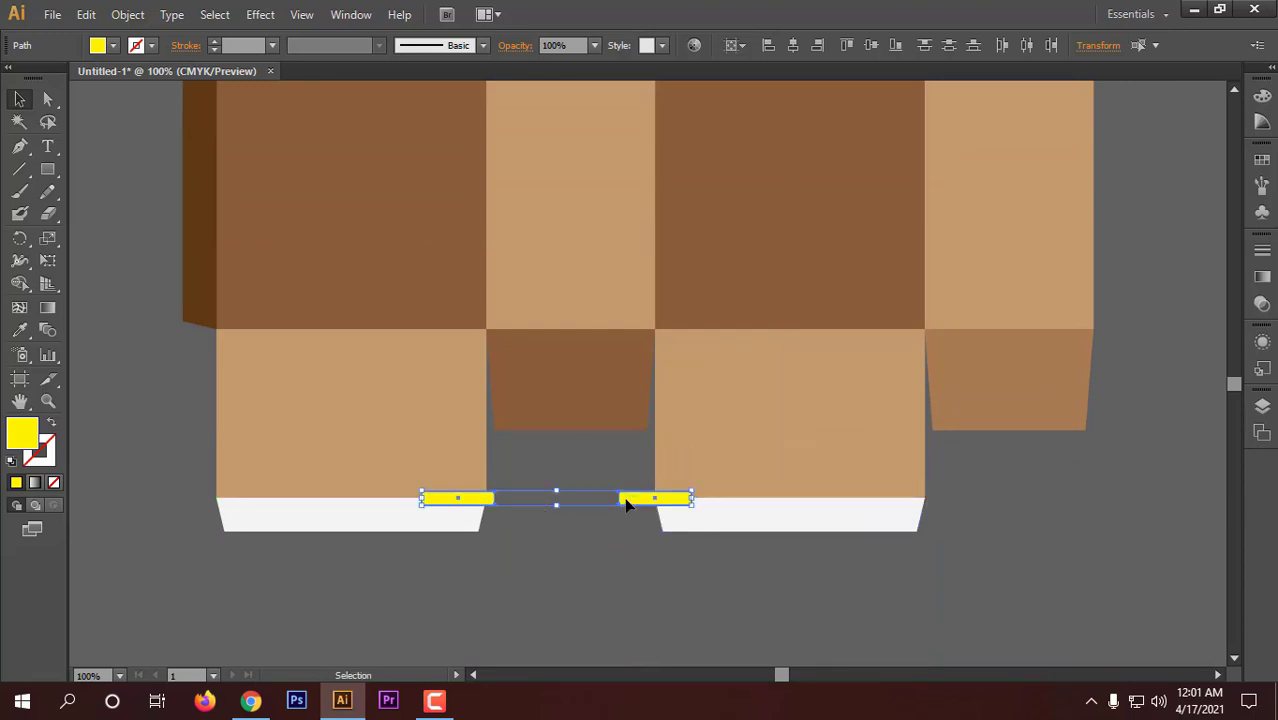
left_click_drag(626, 505, 800, 493)
key("ctrl+z")
key("ctrl+z")
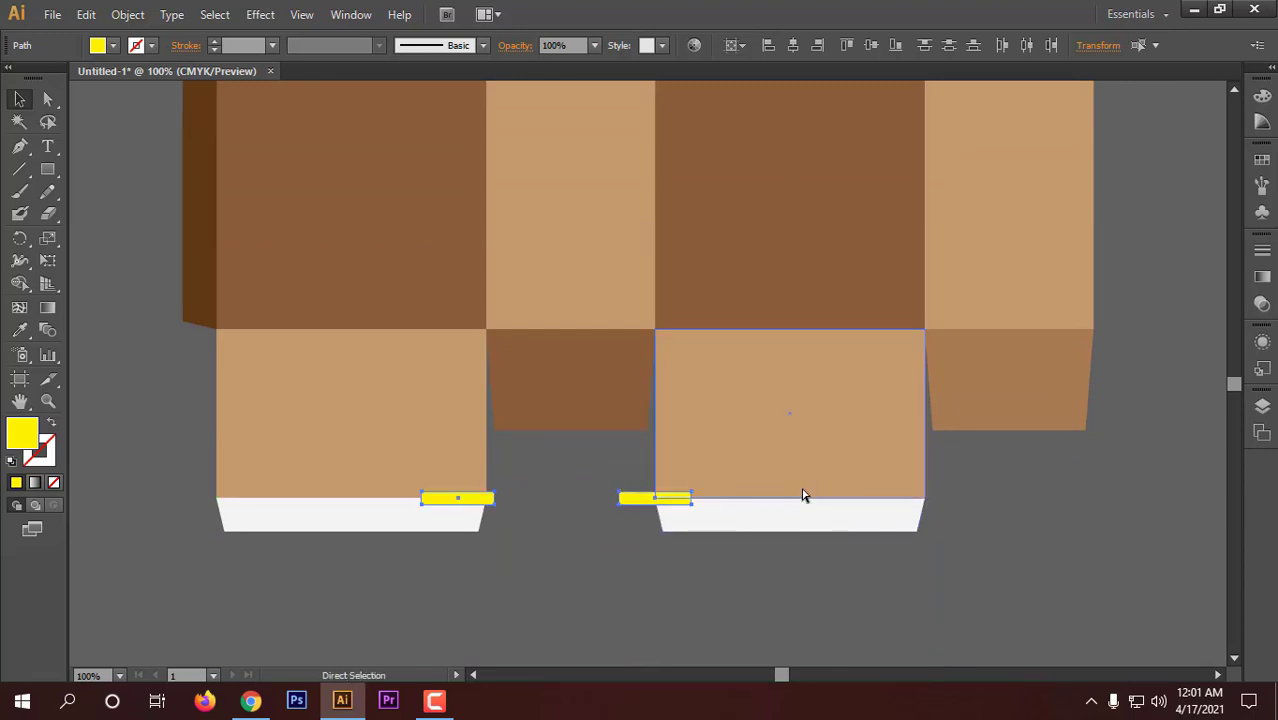
- Duplicate the pair of yellow strips onto the tuck fold of the lower left tan flap and deselect the copies
left_click_drag(711, 496, 284, 491)
left_click(548, 533)
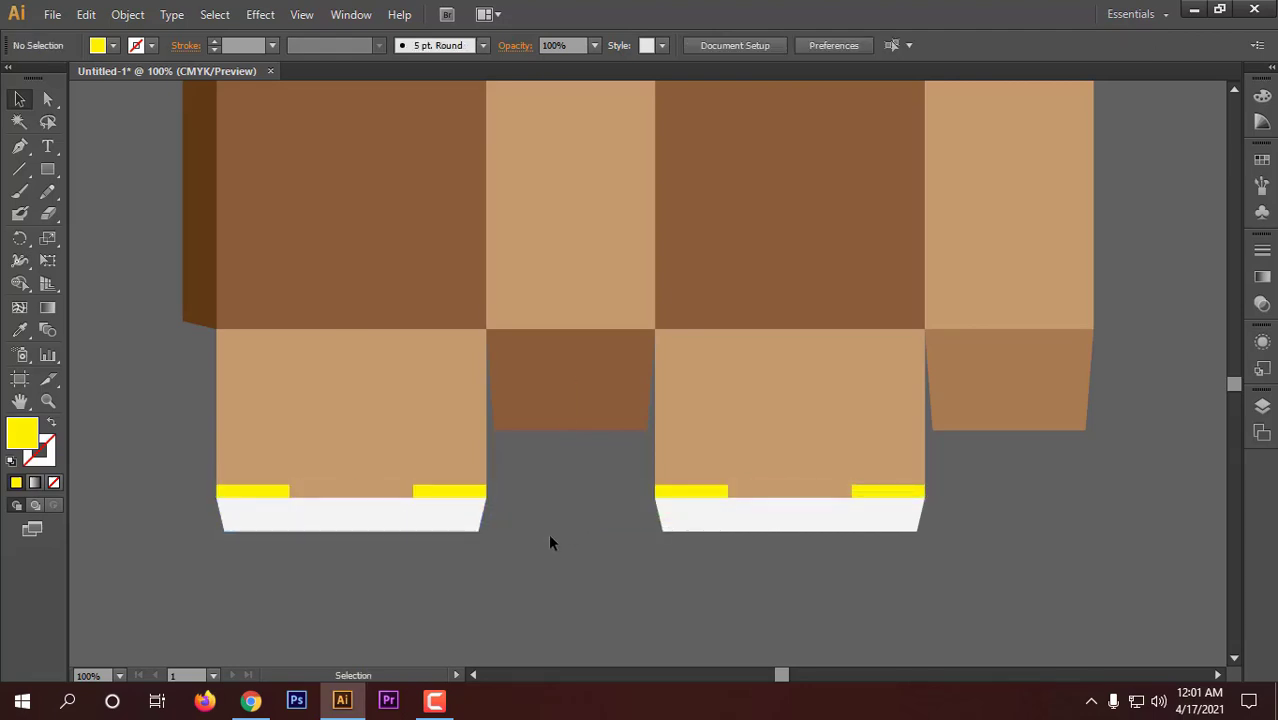
scroll(548, 533, "down", 2)
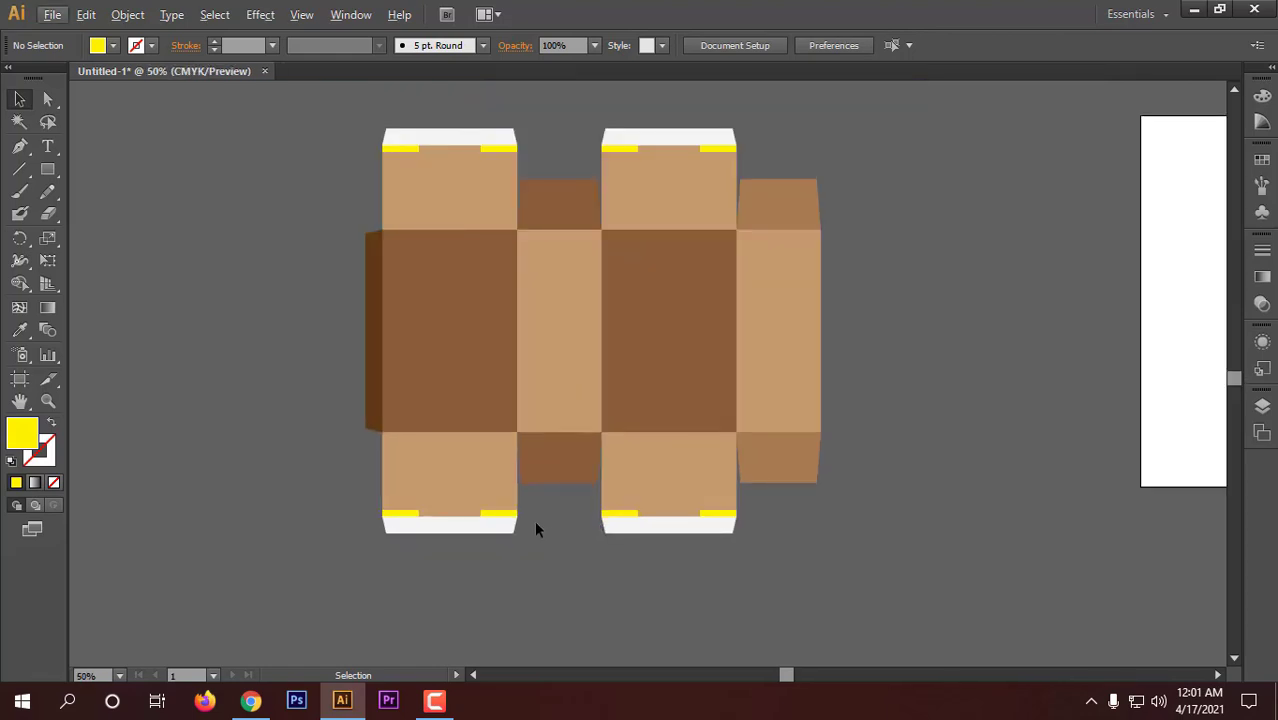
- Show the Pathfinder options and place them beside the box template
left_click(351, 15)
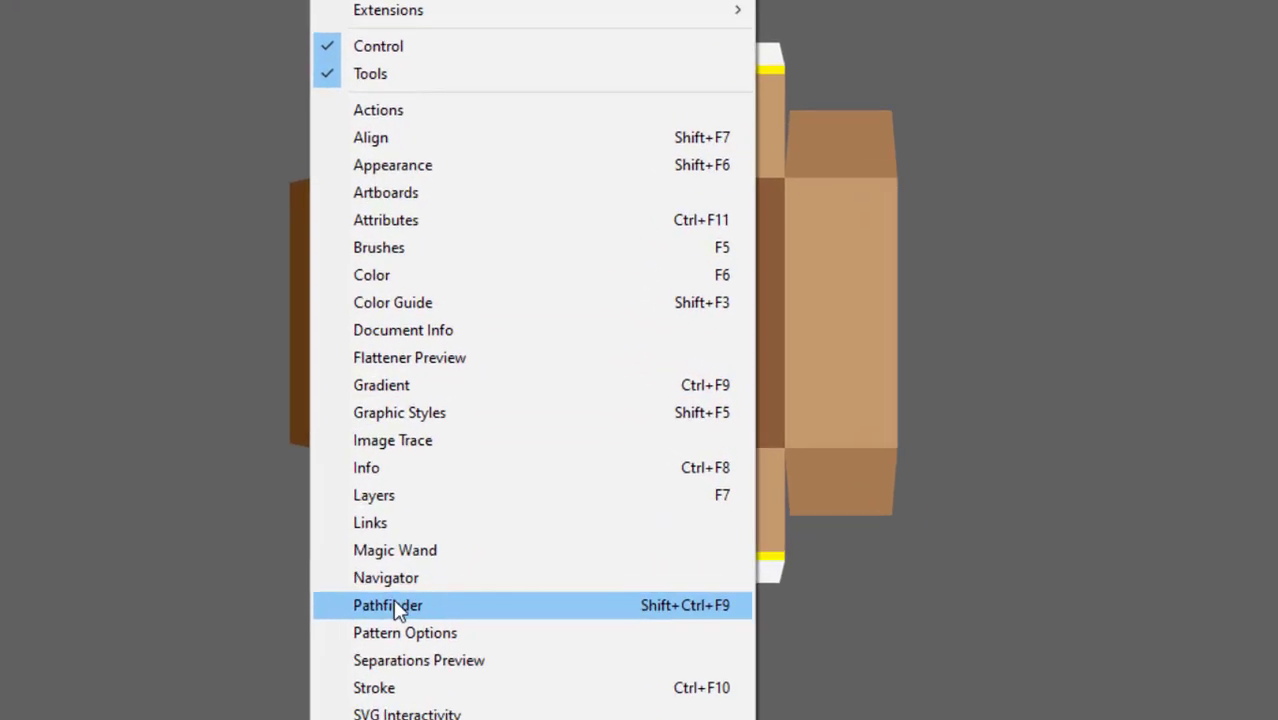
left_click(500, 608)
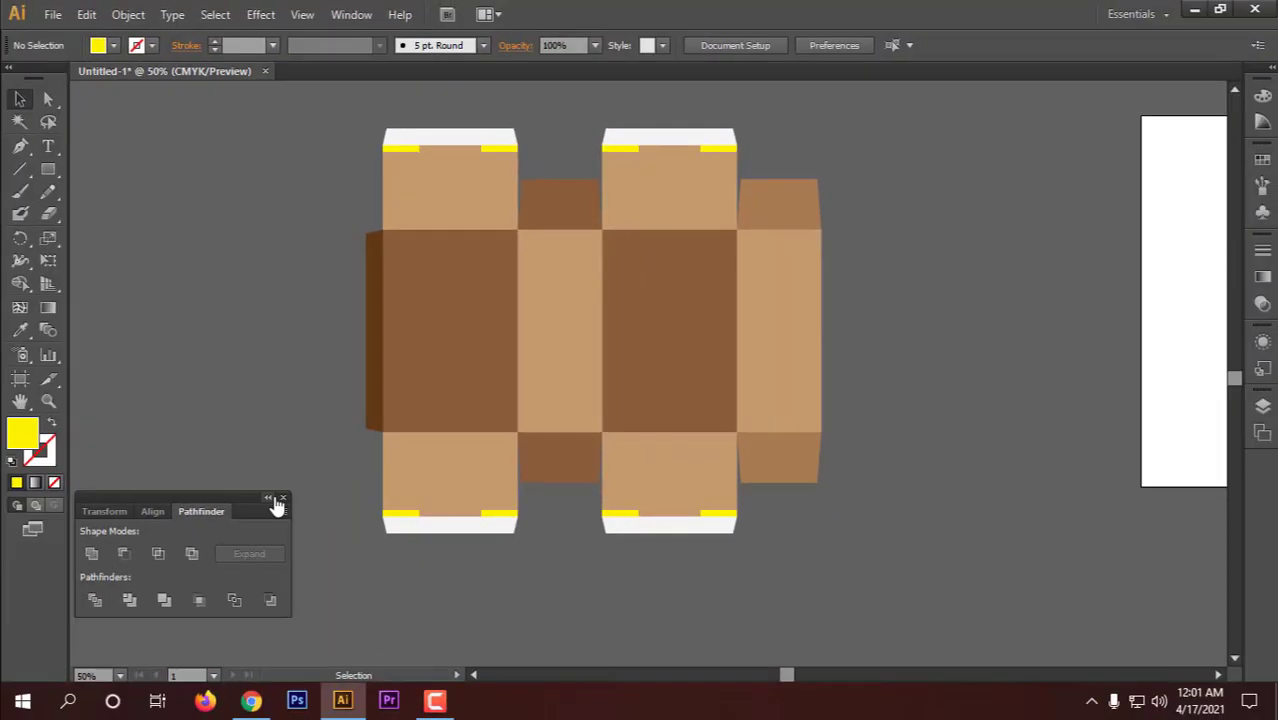
left_click_drag(248, 500, 1063, 310)
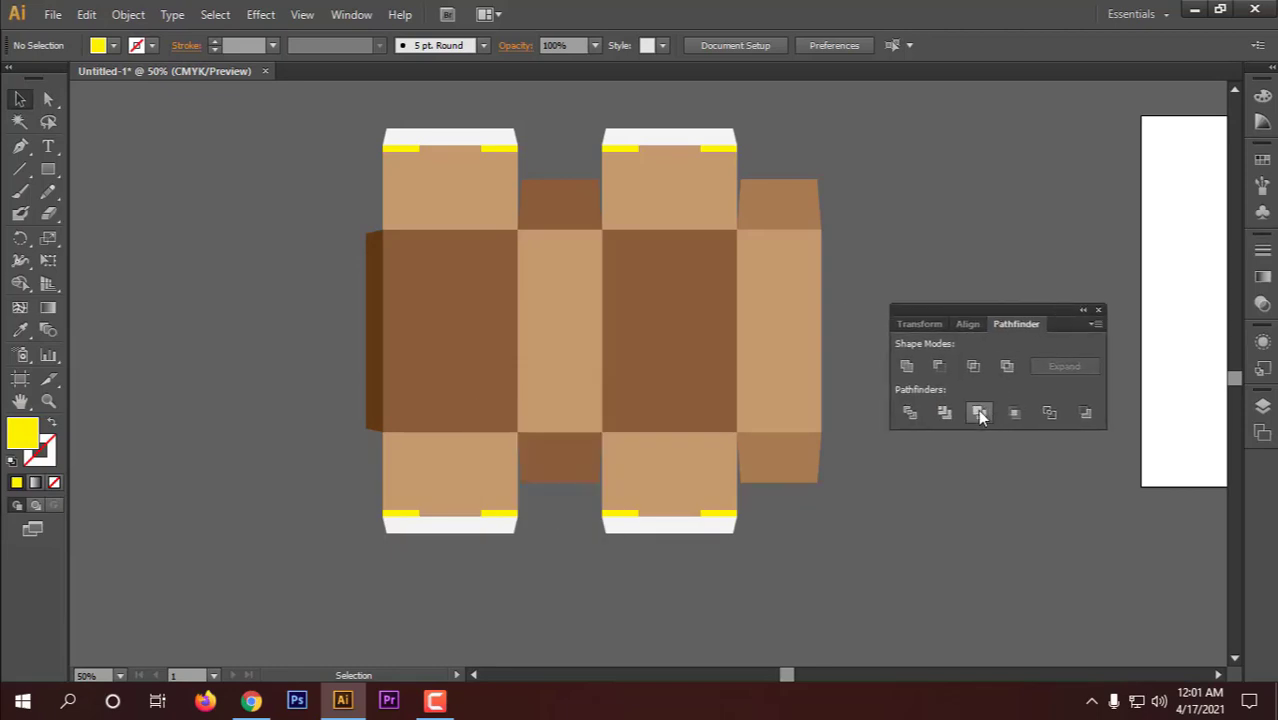
- Cut the two yellow strips out of the lower tan flap of the second brown panel with Minus Front
scroll(757, 519, "up", 2)
scroll(747, 413, "down", 1)
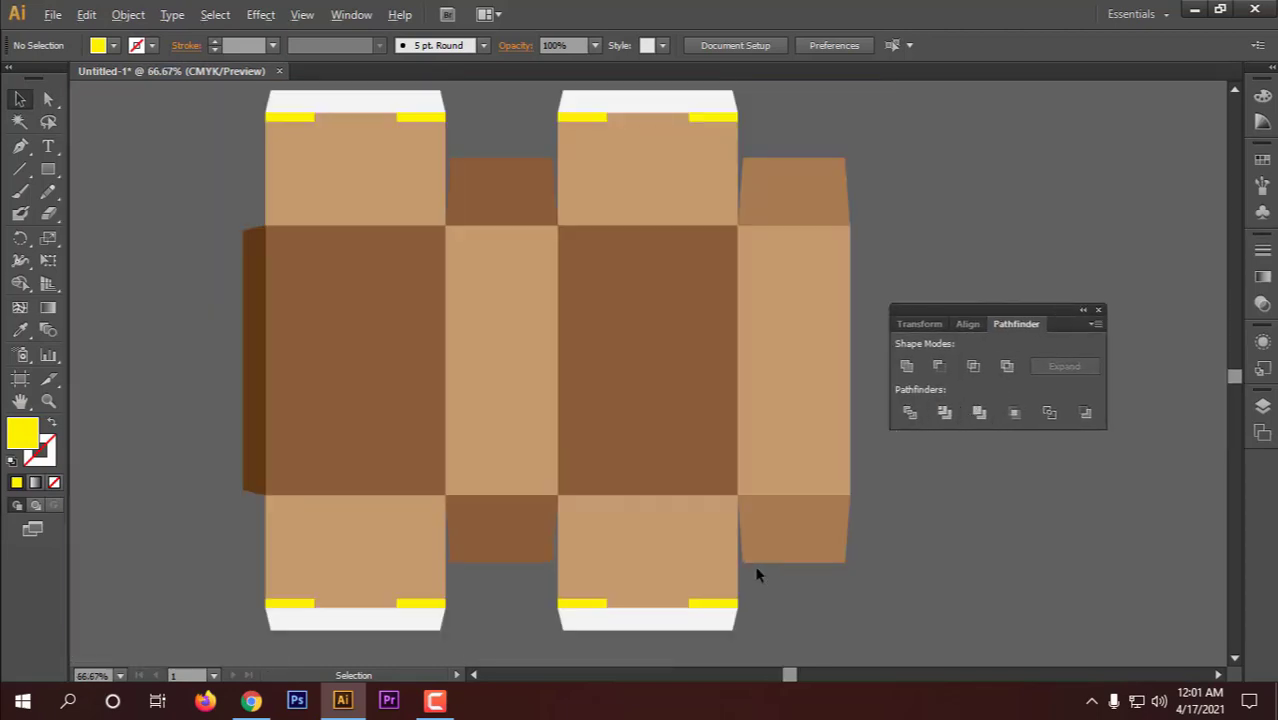
left_click(714, 603)
left_click(597, 603, "shift")
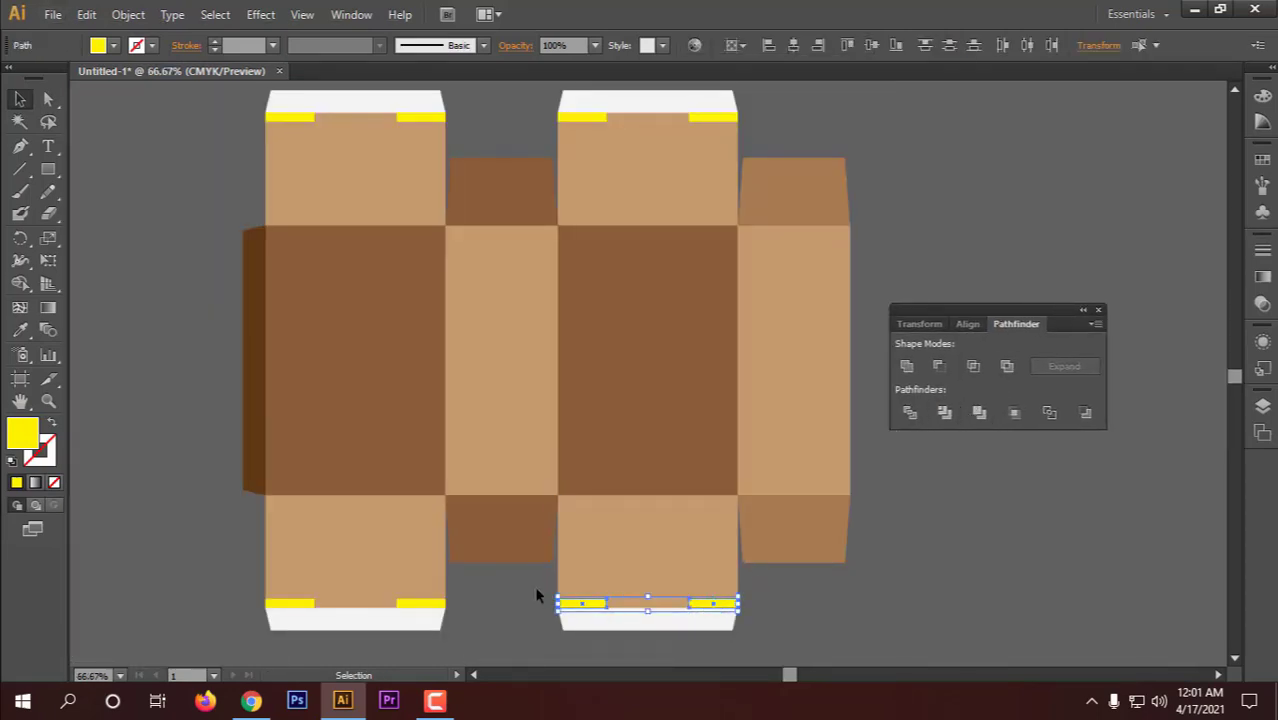
left_click(590, 582)
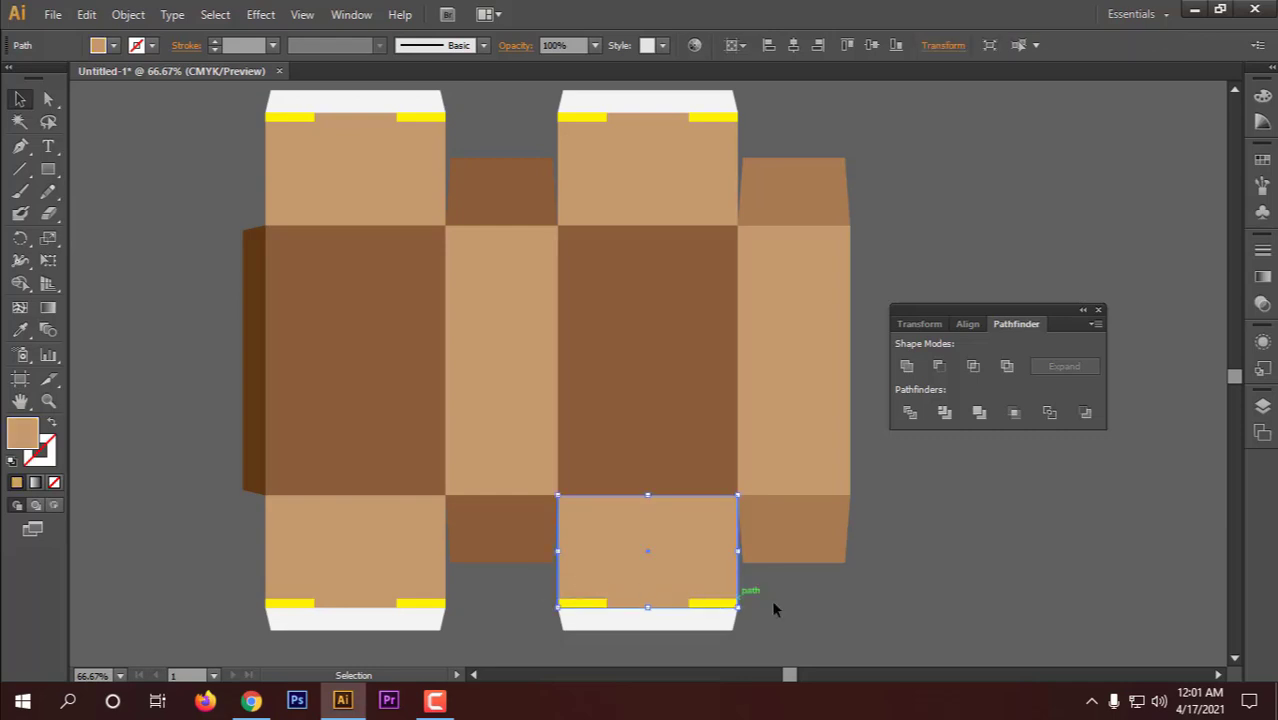
left_click(711, 605)
left_click(585, 603, "shift")
left_click(641, 586, "shift")
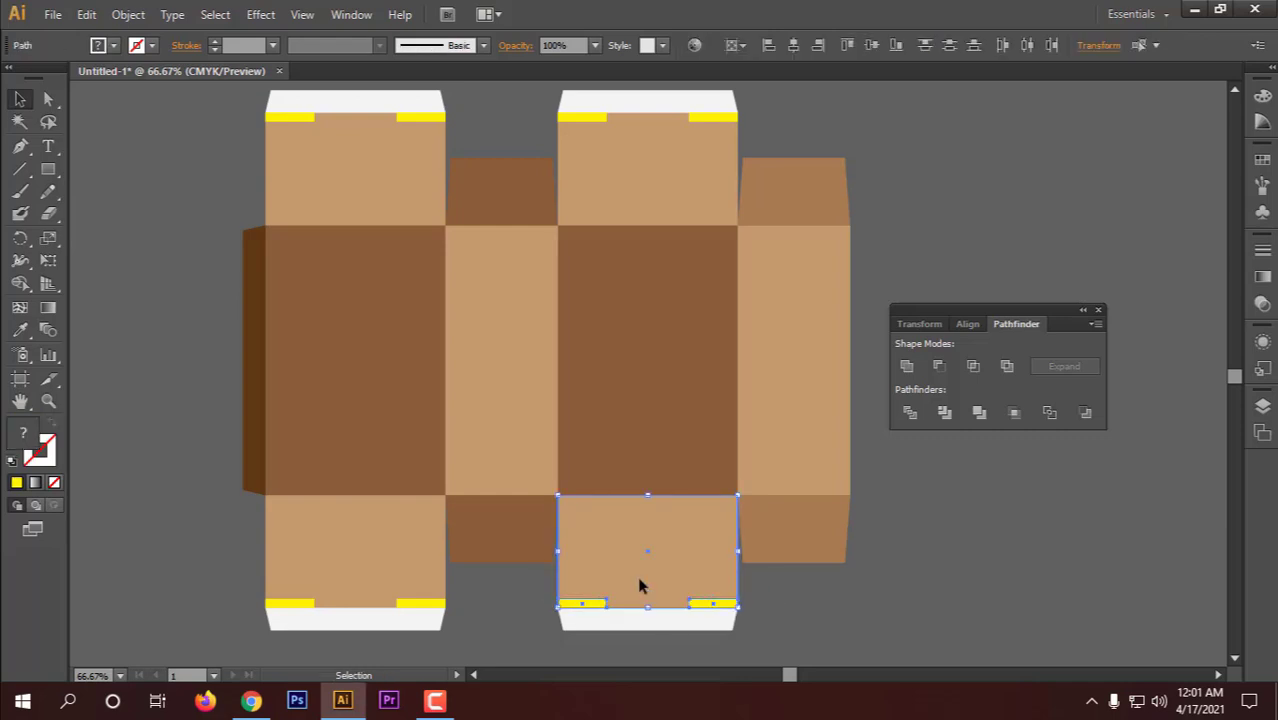
left_click(910, 418)
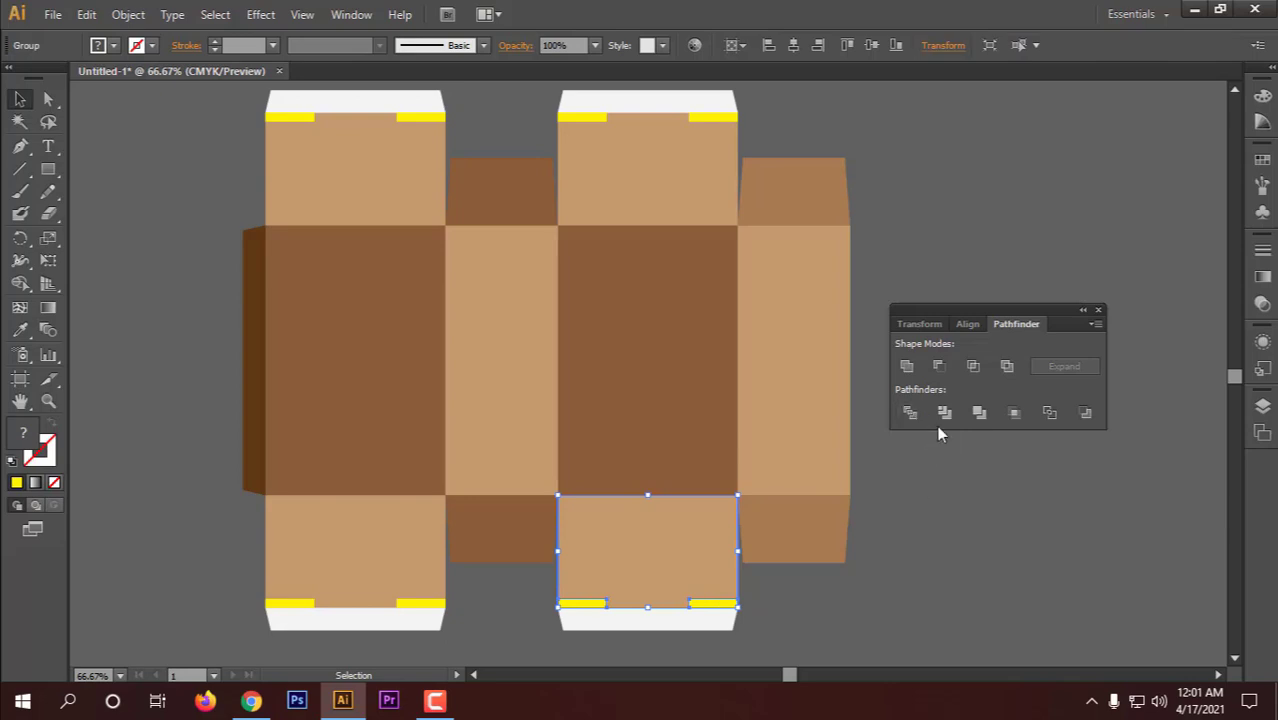
left_click(940, 368)
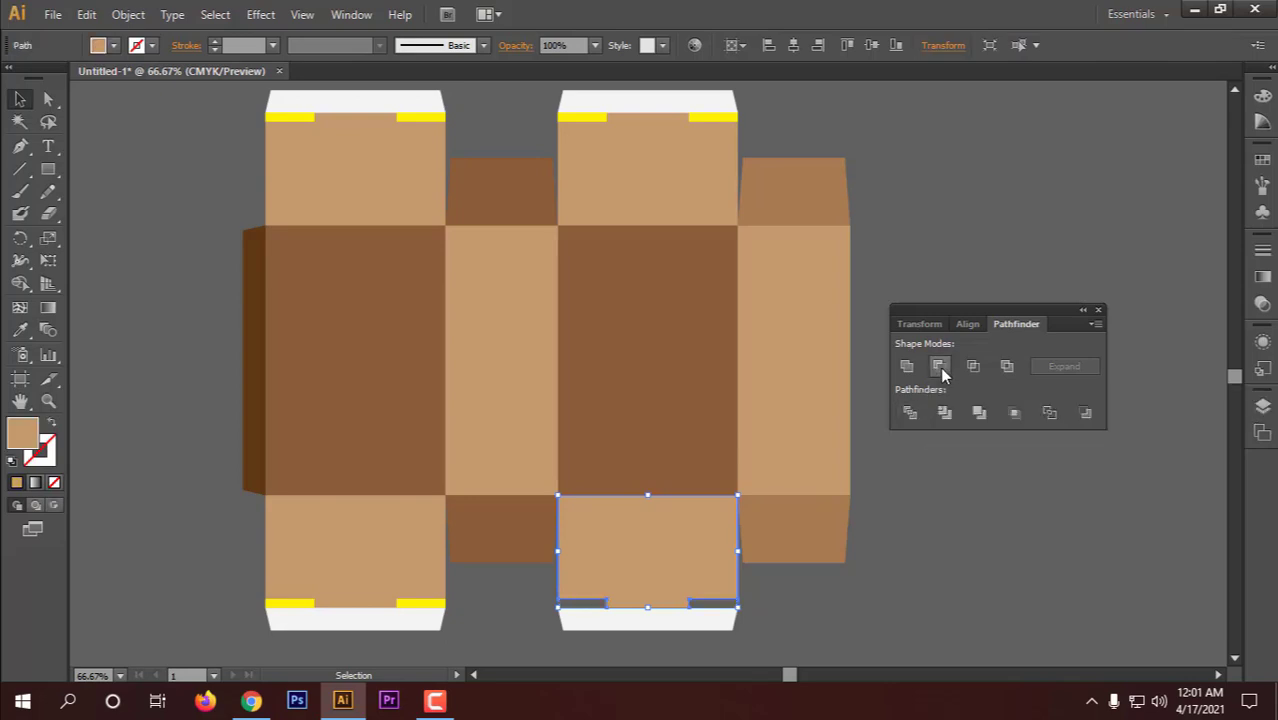
left_click(870, 587)
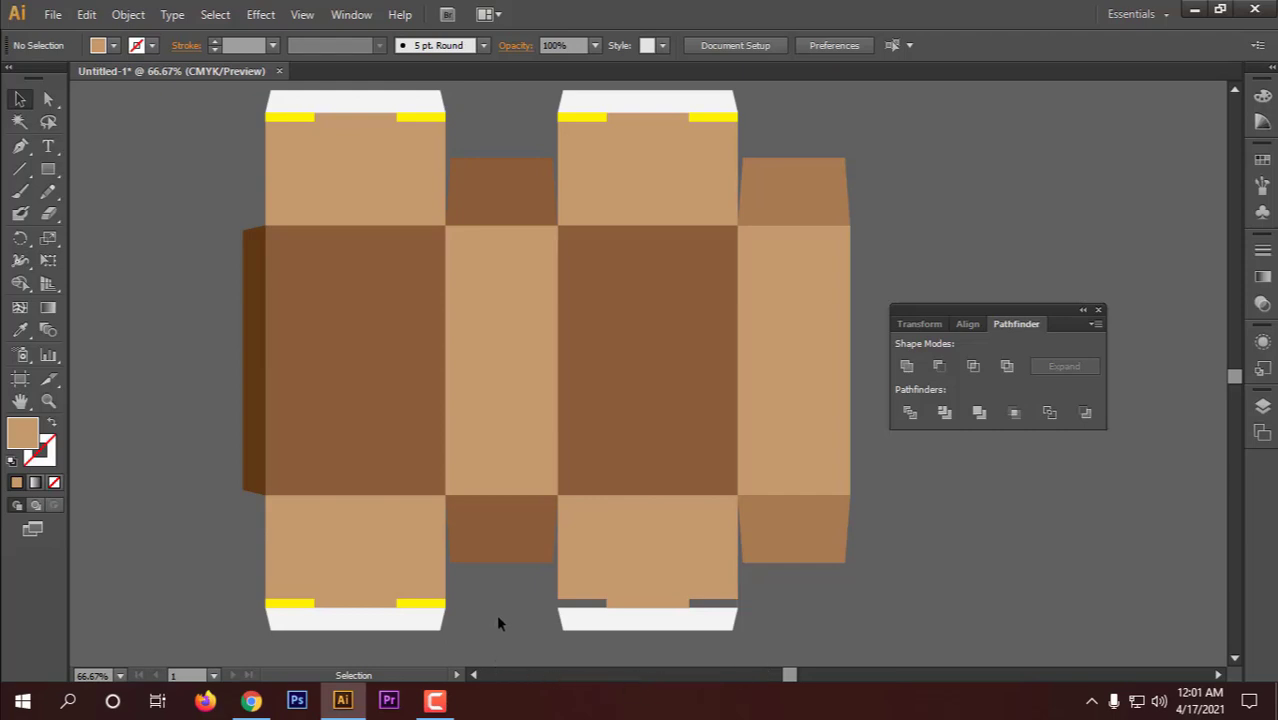
- Cut the two yellow strips out of the lower tan flap of the first brown panel with Minus Front
left_click(435, 605)
left_click(305, 605, "shift")
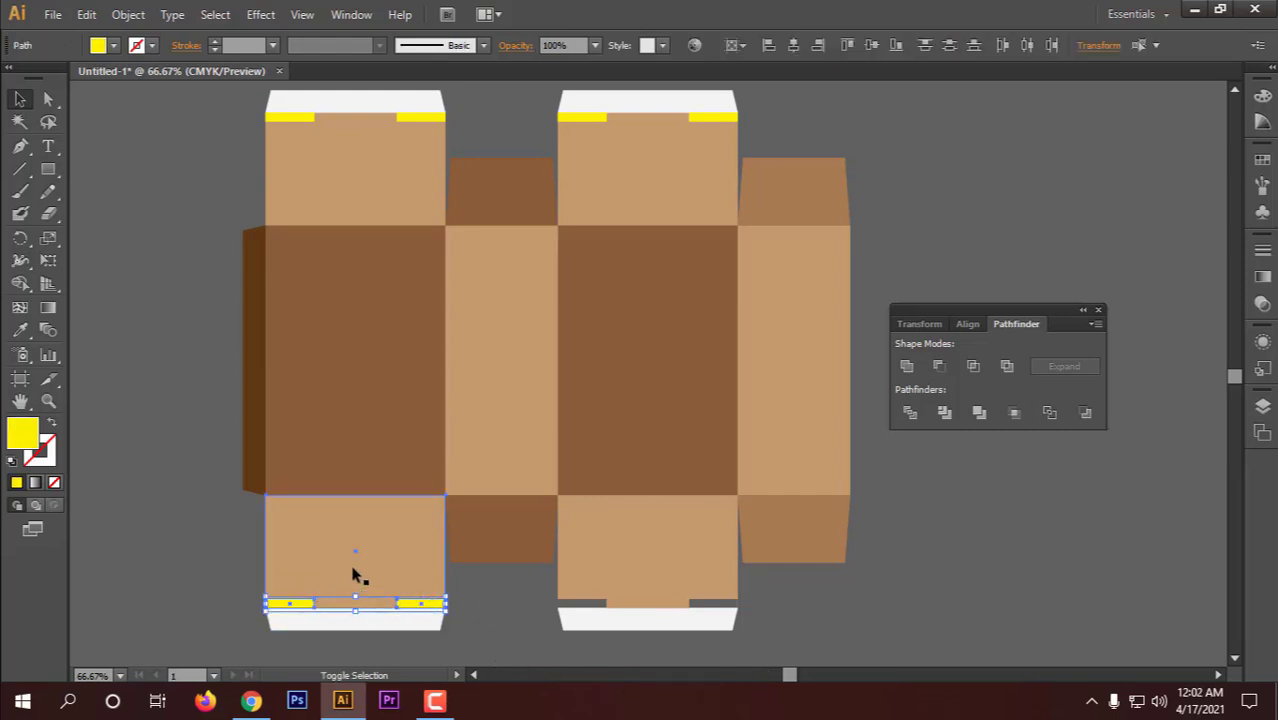
left_click(357, 578, "shift")
left_click(943, 367)
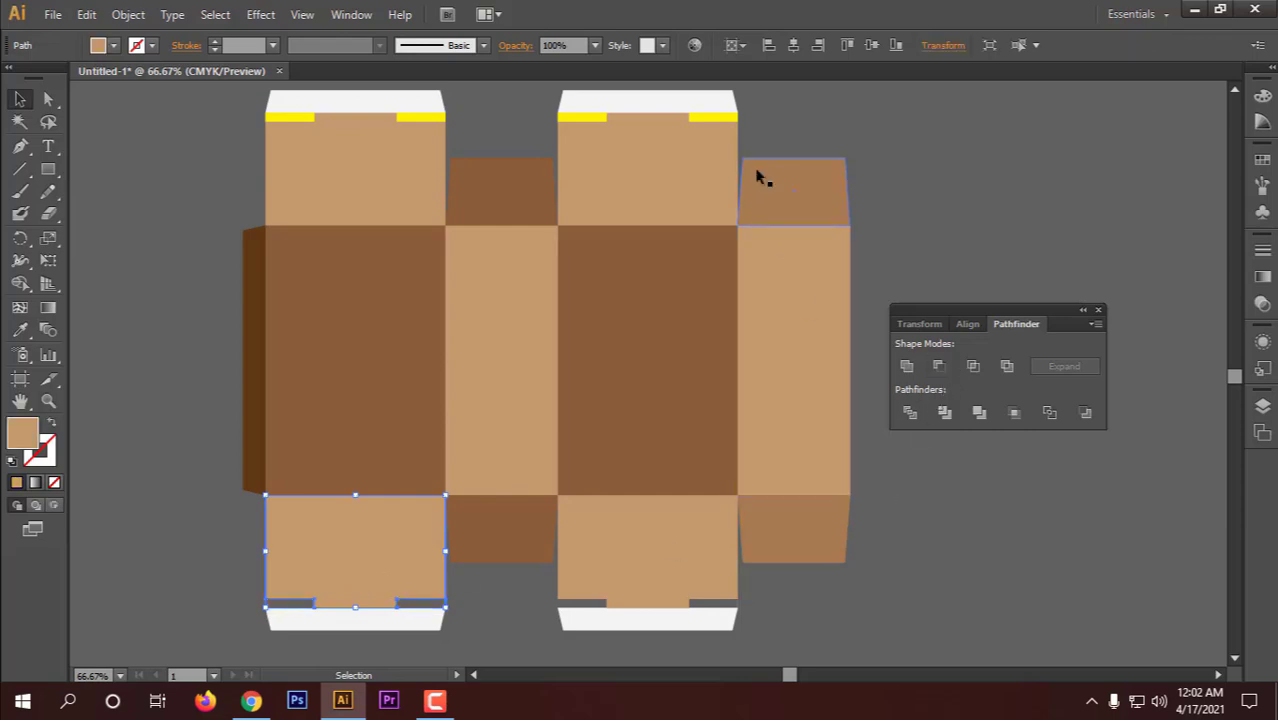
- Cut the two yellow strips out of the upper tan flap of the second brown panel with Minus Front
left_click(703, 118)
left_click(596, 118)
left_click(705, 118, "shift")
left_click(688, 157, "shift")
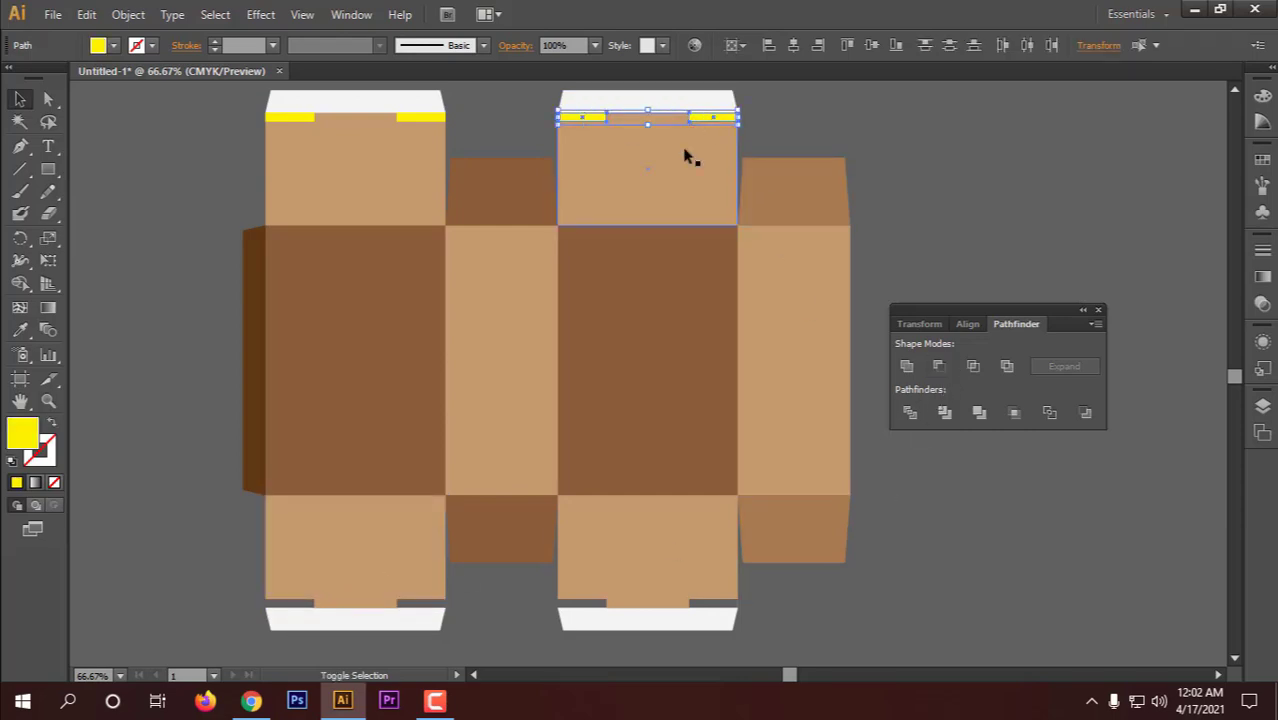
left_click(943, 367)
- Cut both yellow strips out of the first brown panel's upper tan flap with Minus Front and move the Pathfinder options farther from the box
left_click(410, 118)
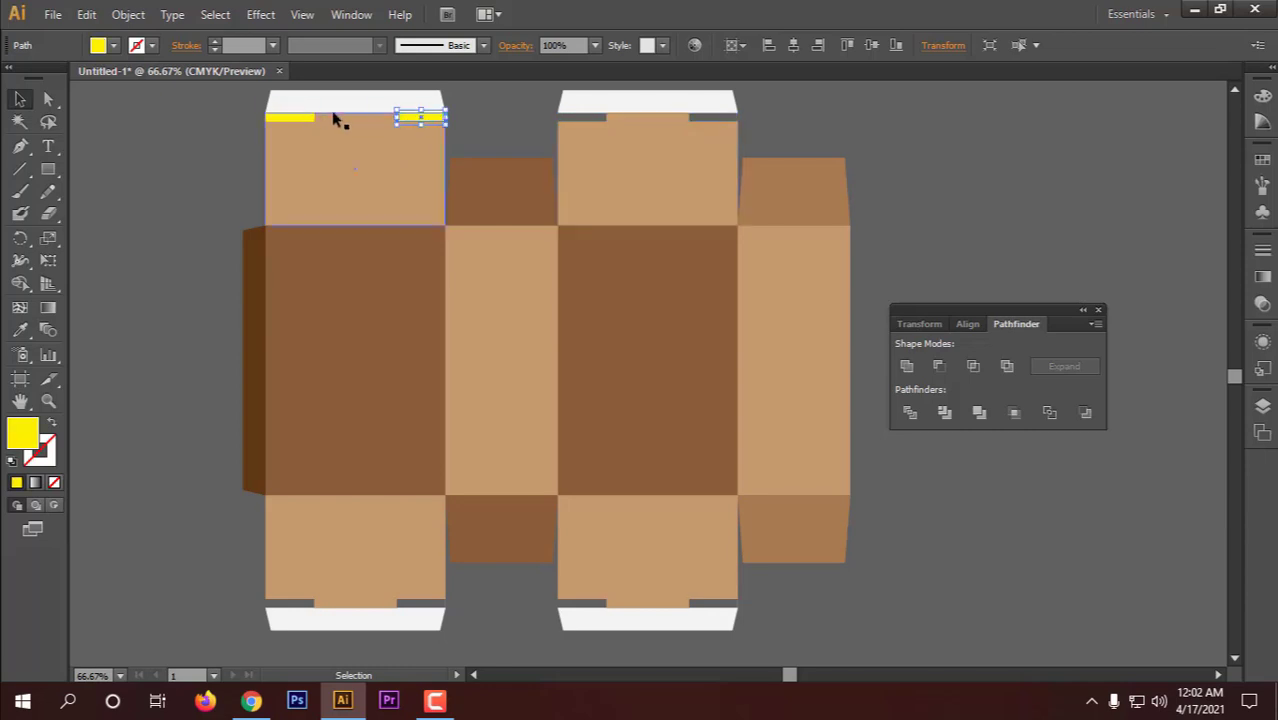
left_click(300, 118, "shift")
left_click(366, 175, "shift")
left_click(945, 366)
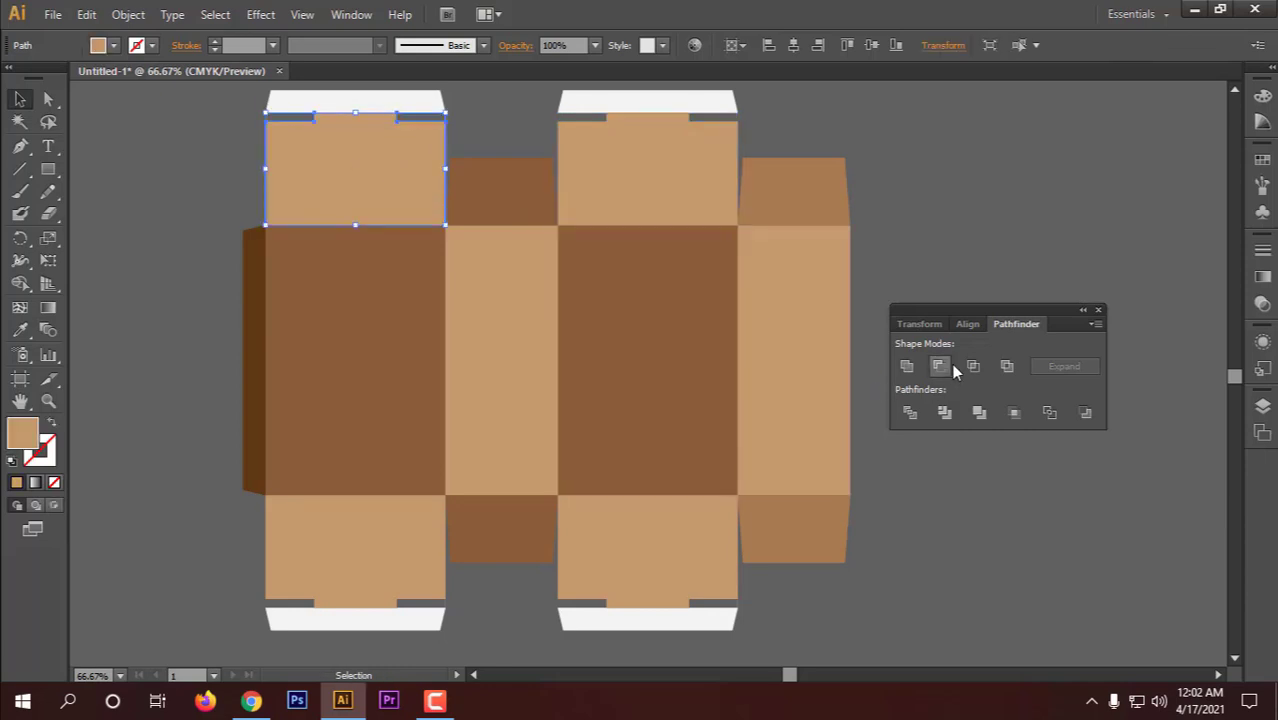
left_click_drag(1078, 322, 1079, 311)
scroll(928, 308, "down", 2)
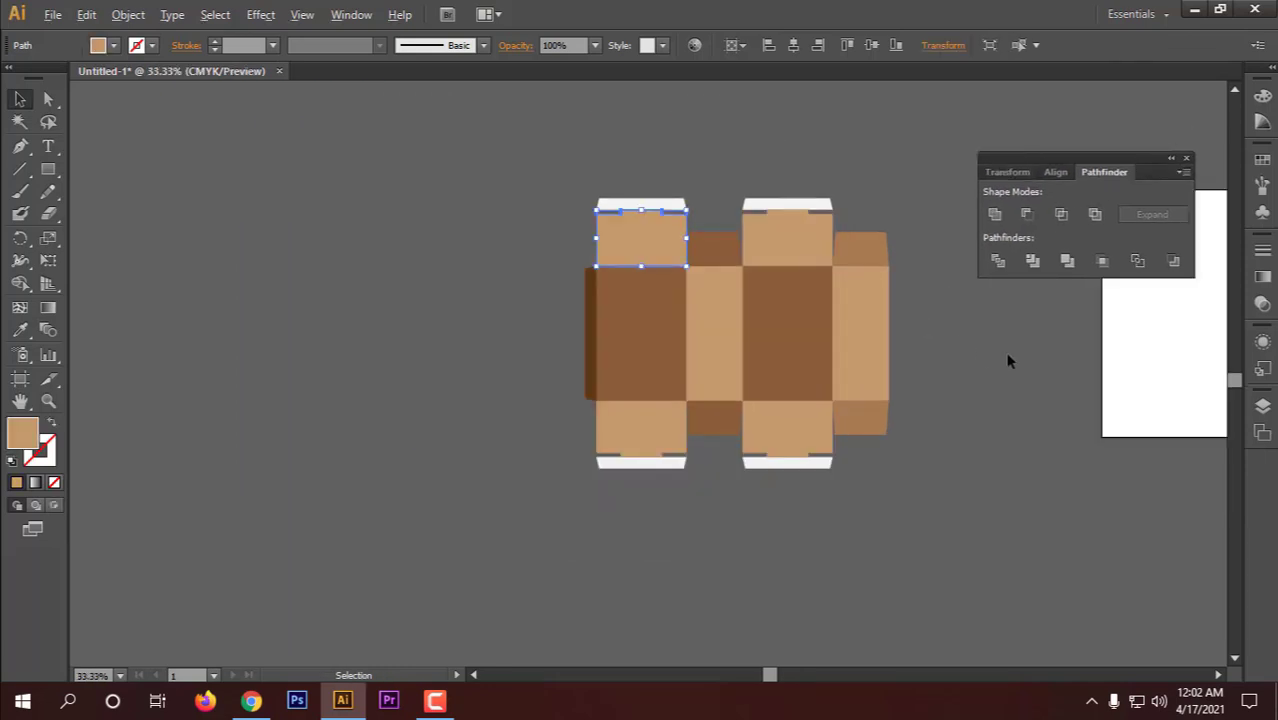
left_click(966, 309)
- Draw a tan circle about 5.33 in across and place it beside the upper part of the box template
scroll(962, 348, "up", 2)
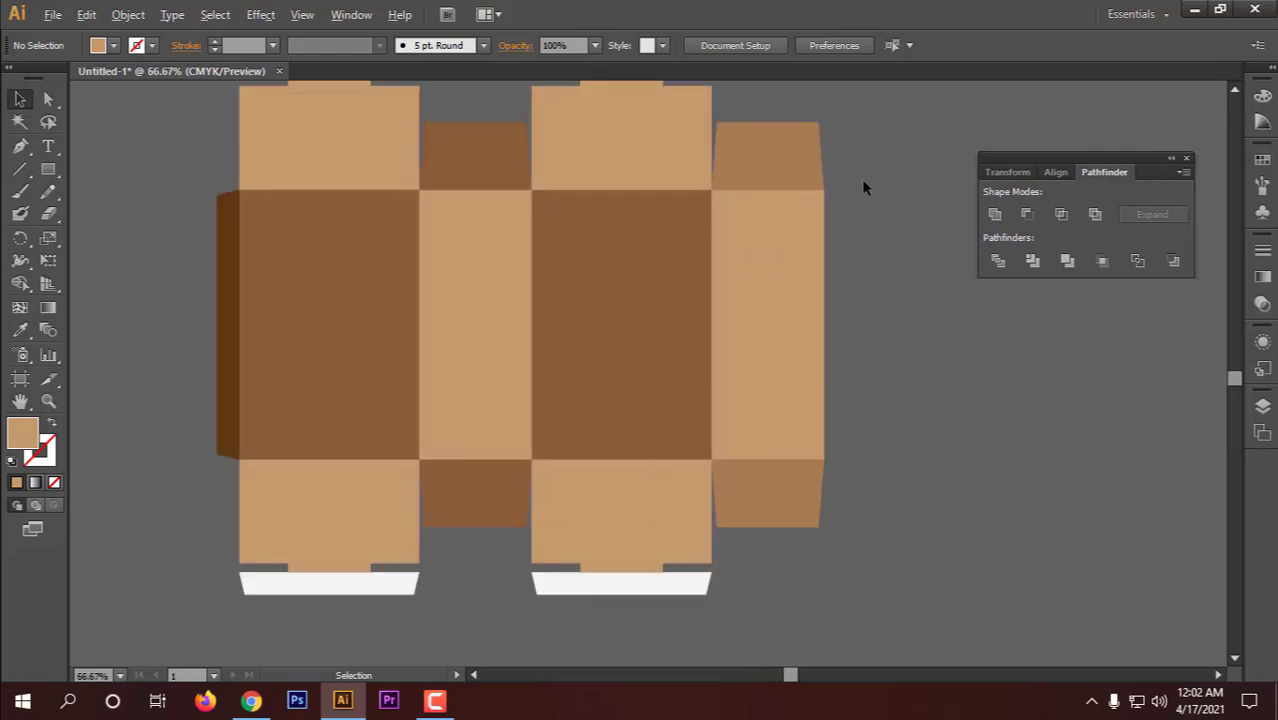
scroll(860, 200, "down", 1)
scroll(856, 300, "up", 2)
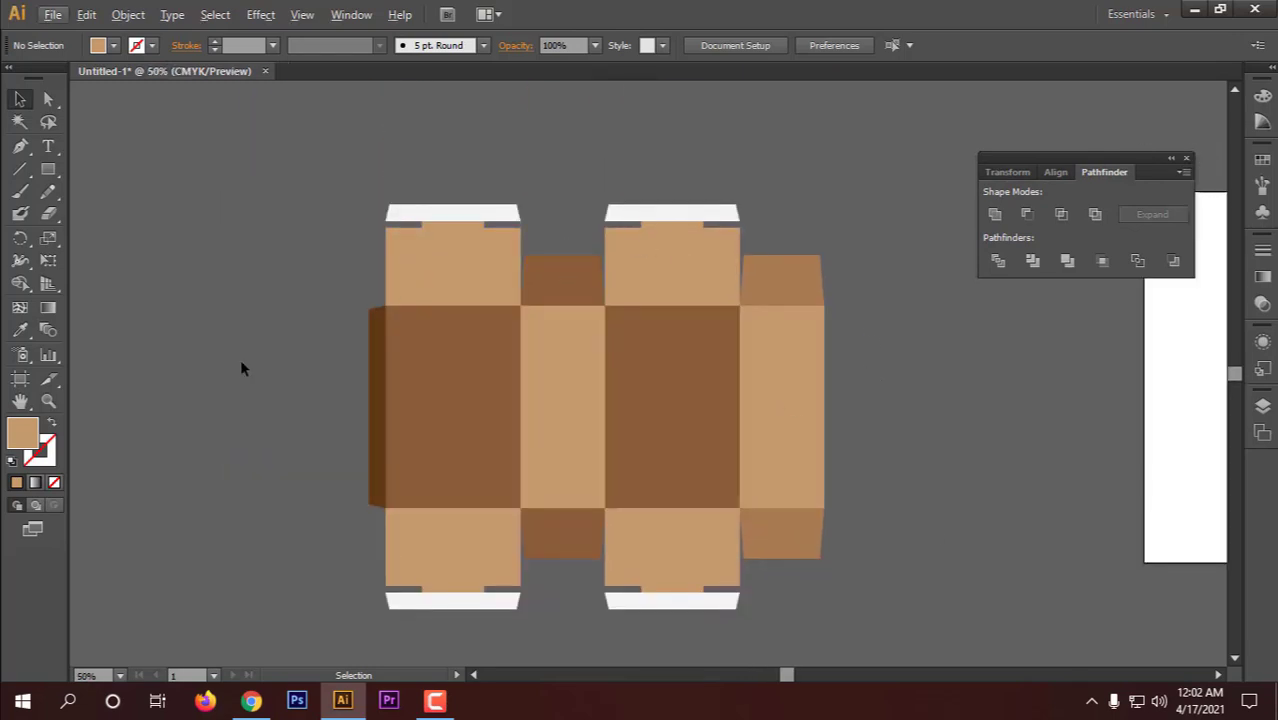
left_click_drag(55, 172, 246, 364)
left_click(20, 99)
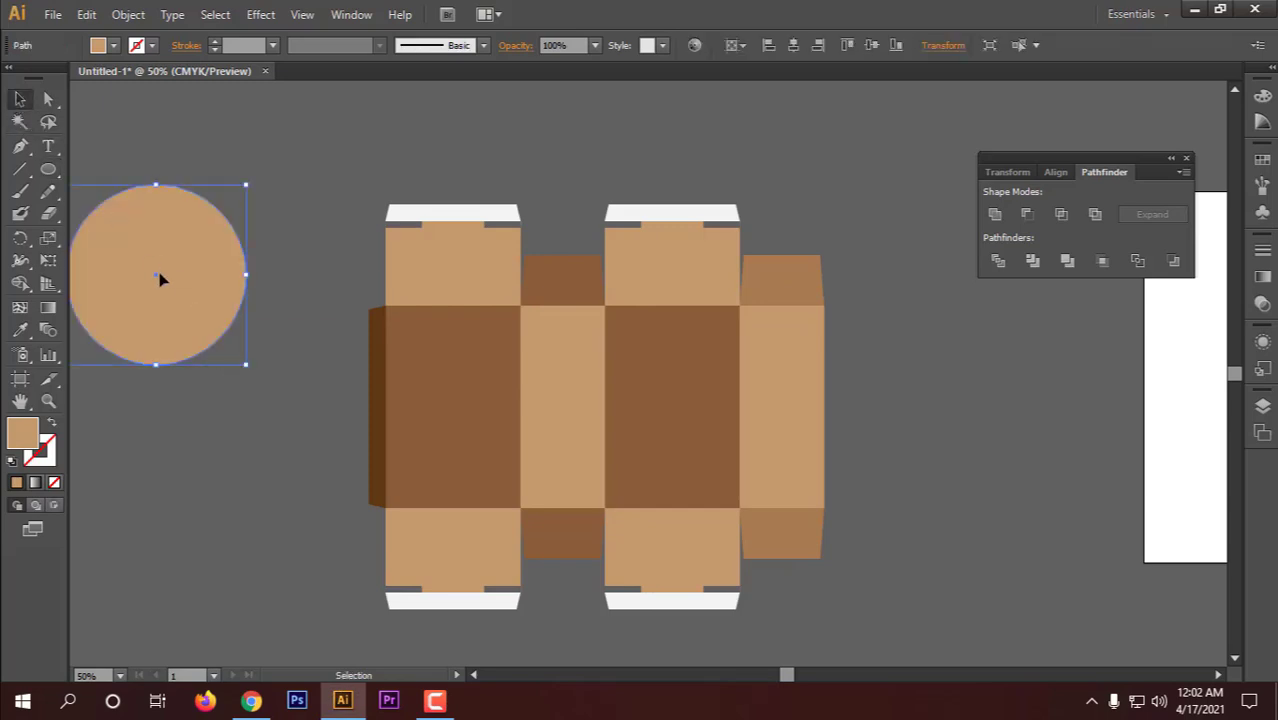
left_click_drag(163, 277, 240, 270)
left_click(346, 372)
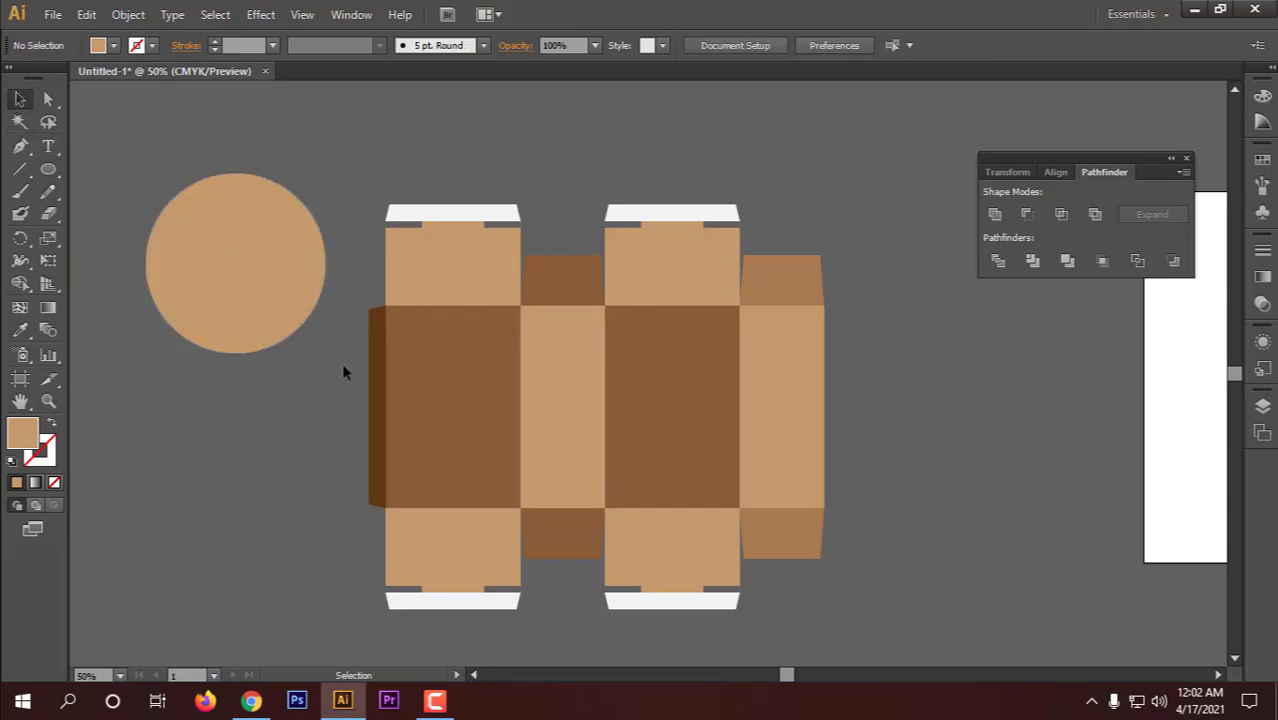
- Place the desktop image add.jpg over the tan circle and stack the circle's path above the linked image
left_click(343, 700)
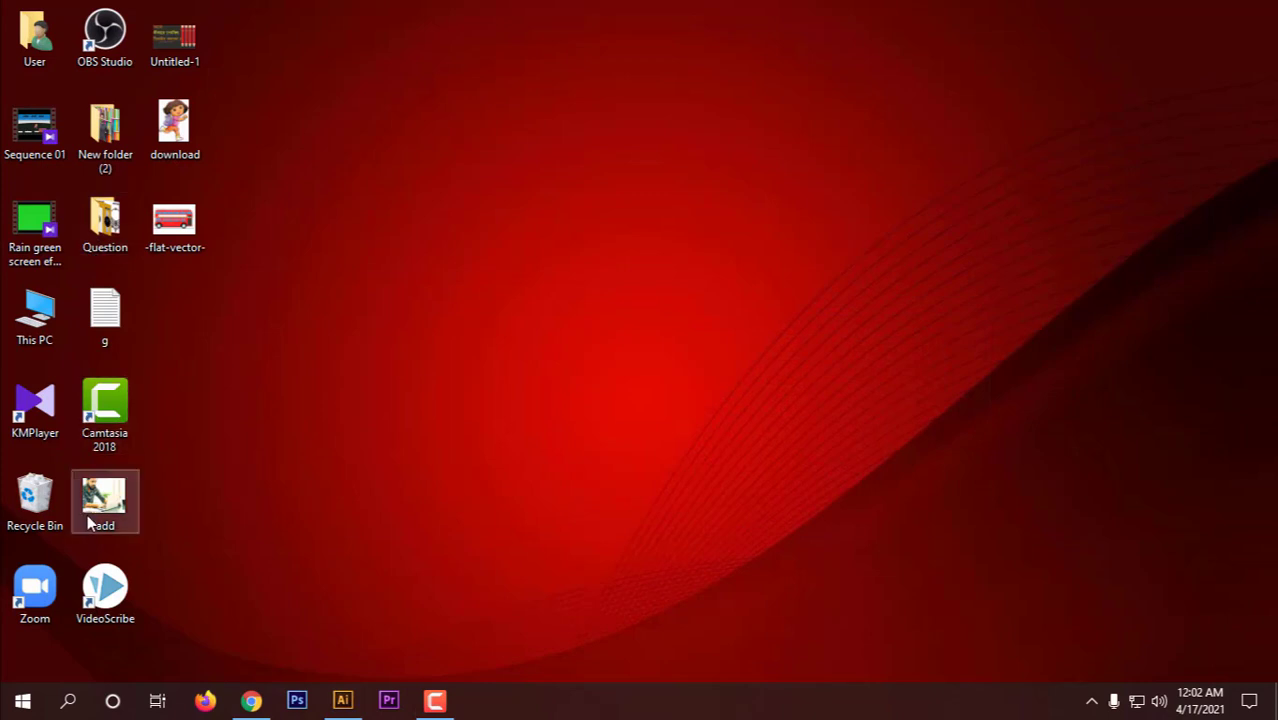
left_click_drag(93, 520, 250, 271)
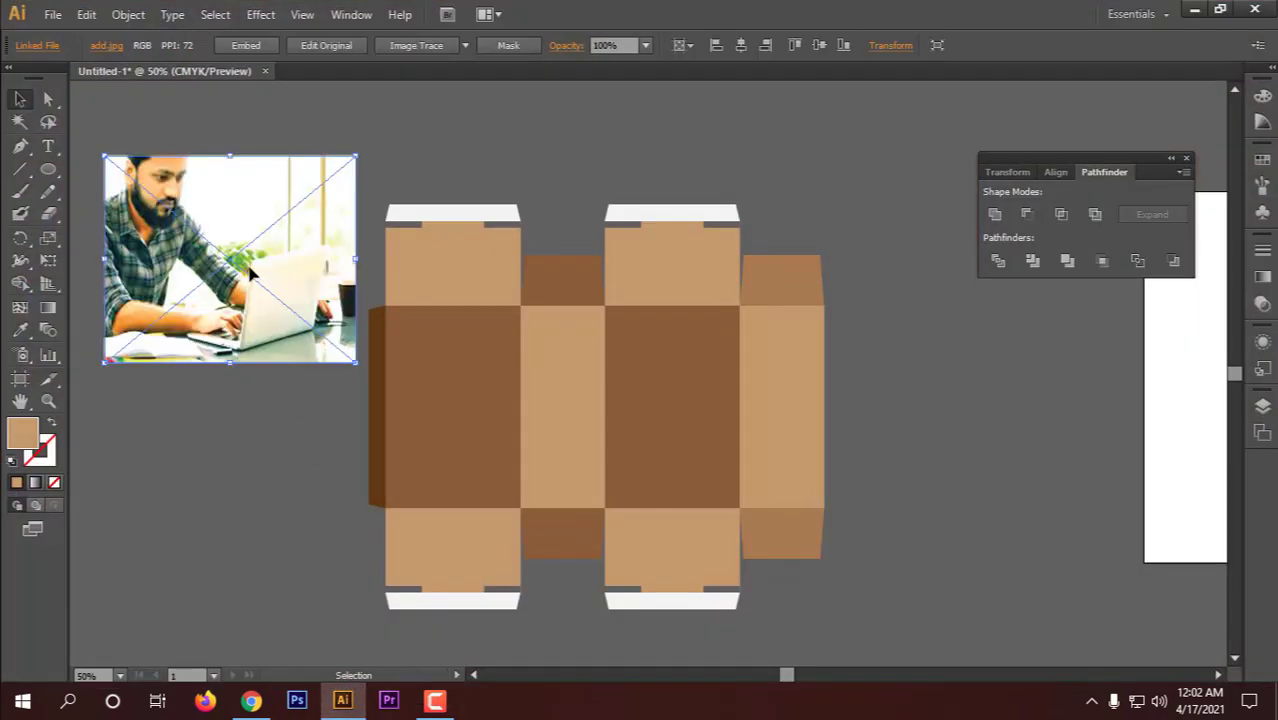
left_click(1261, 405)
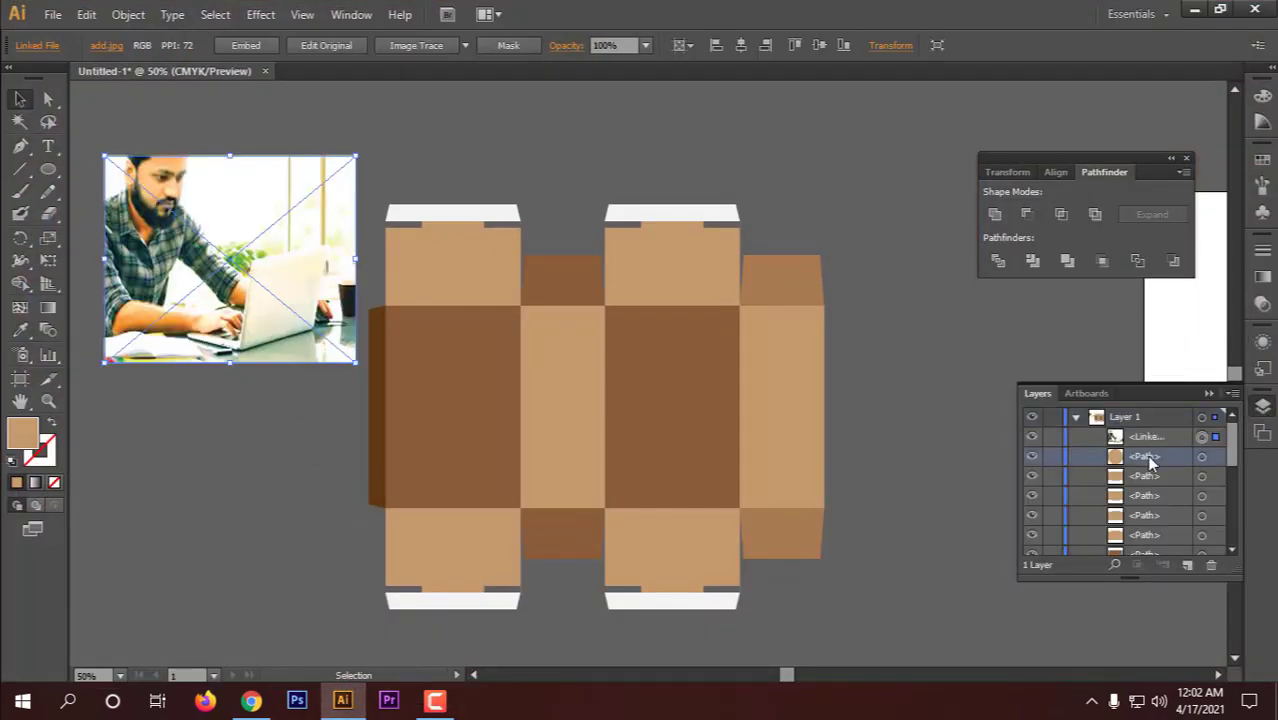
left_click_drag(1145, 456, 1153, 428)
- Position the photo behind the tan circle and make a clipping mask from the two
left_click_drag(182, 121, 258, 273)
right_click(252, 252)
left_click(288, 357)
- Shift the photo upward inside its circular clip group to fill the circle, and leave isolation mode
double_click(229, 247)
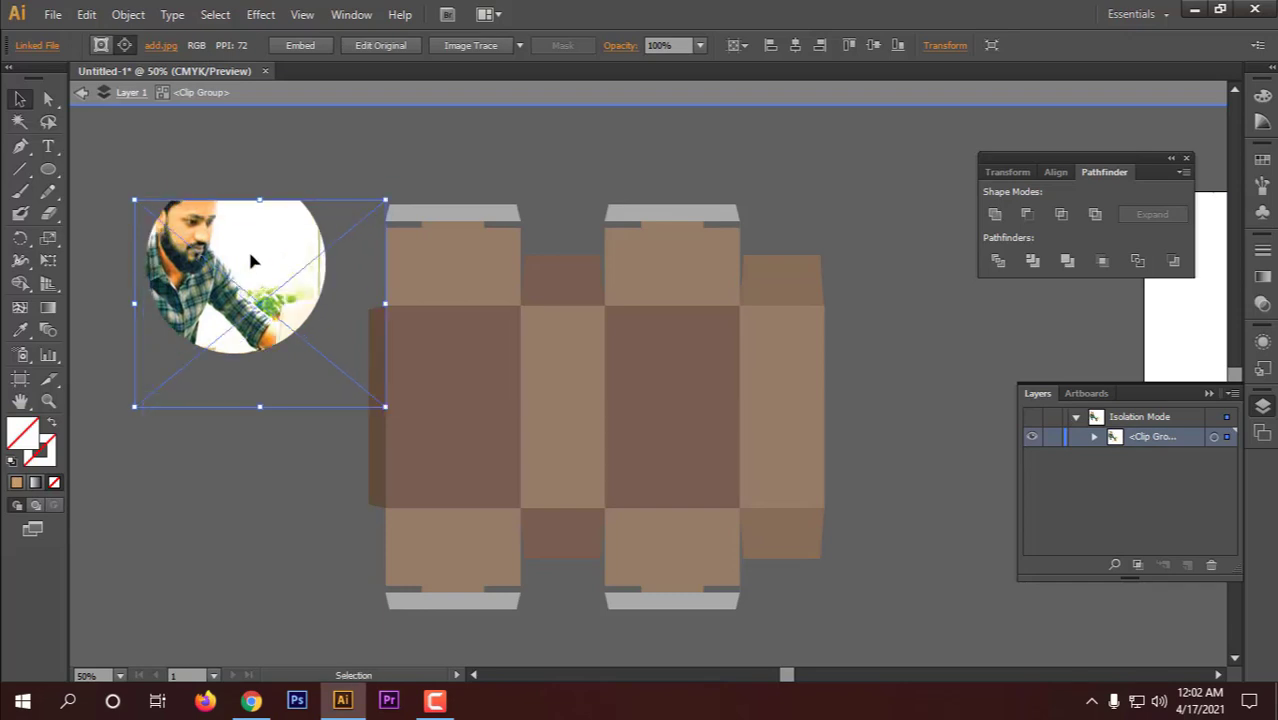
left_click(209, 158)
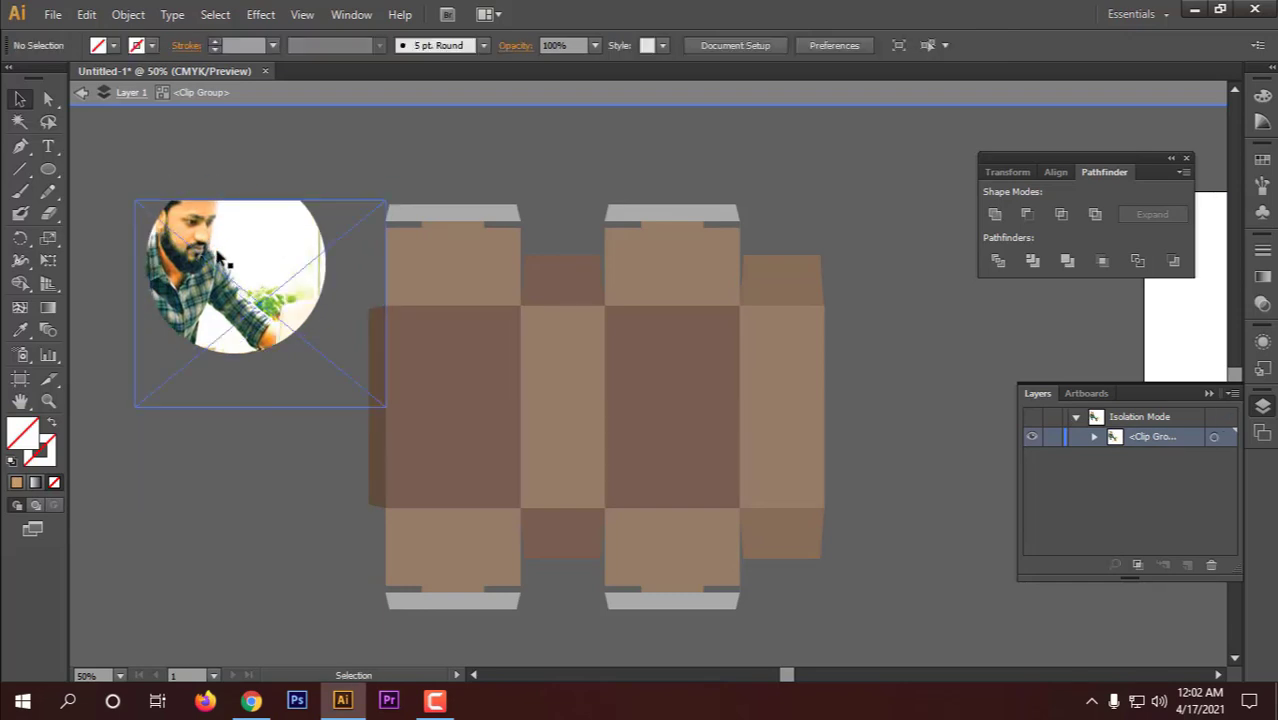
left_click_drag(218, 256, 243, 222)
double_click(232, 232)
left_click(166, 160)
left_click(137, 140)
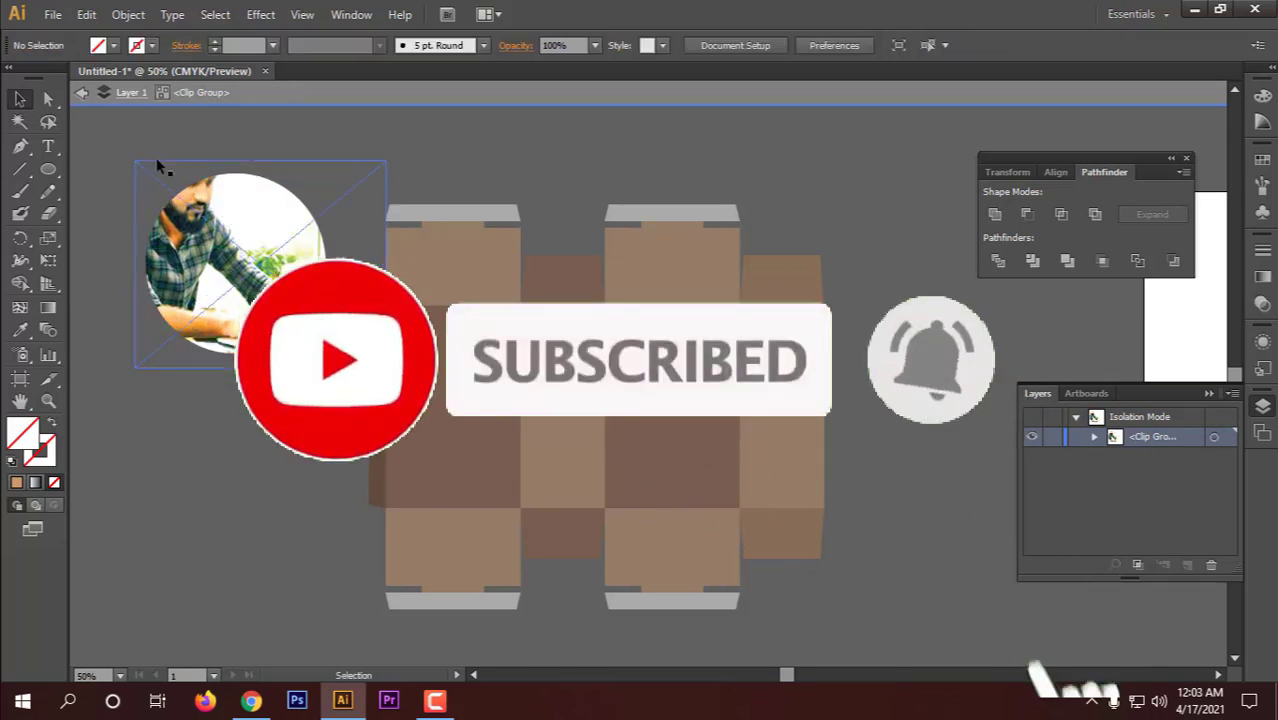
left_click(249, 94)
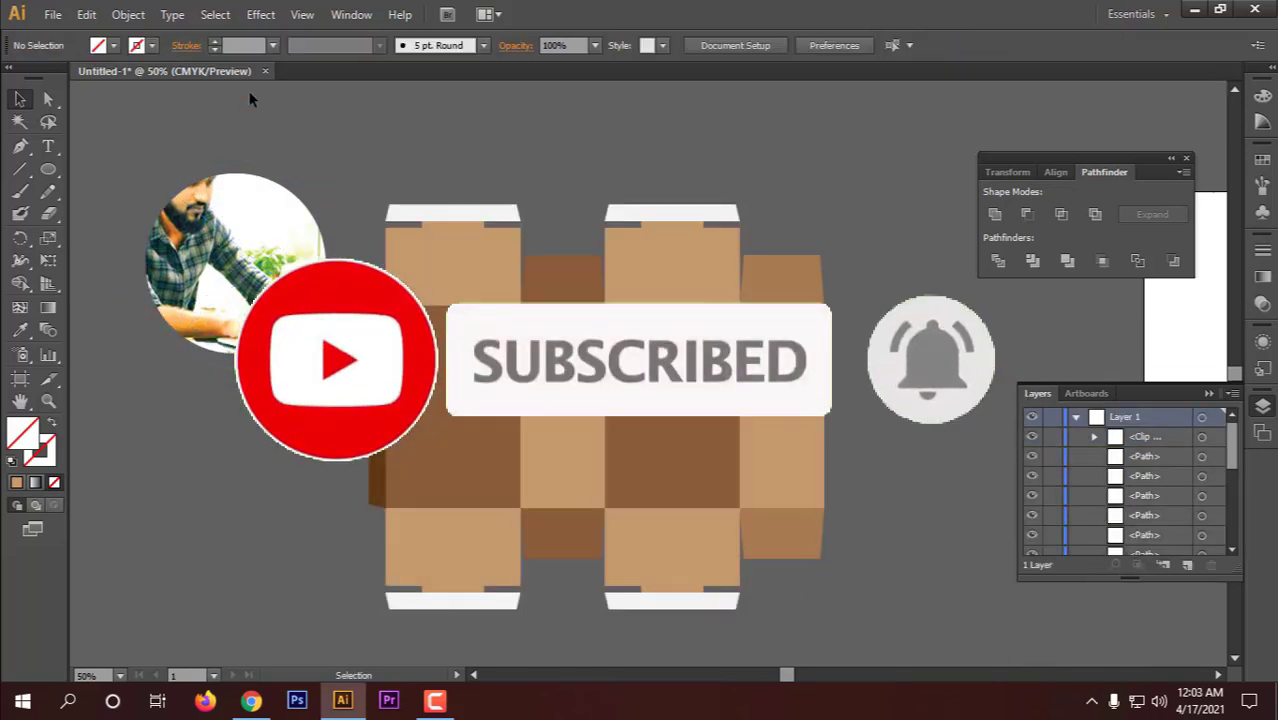
- Select the clip group's circular mask path and give it a brown stroke
left_click(225, 208)
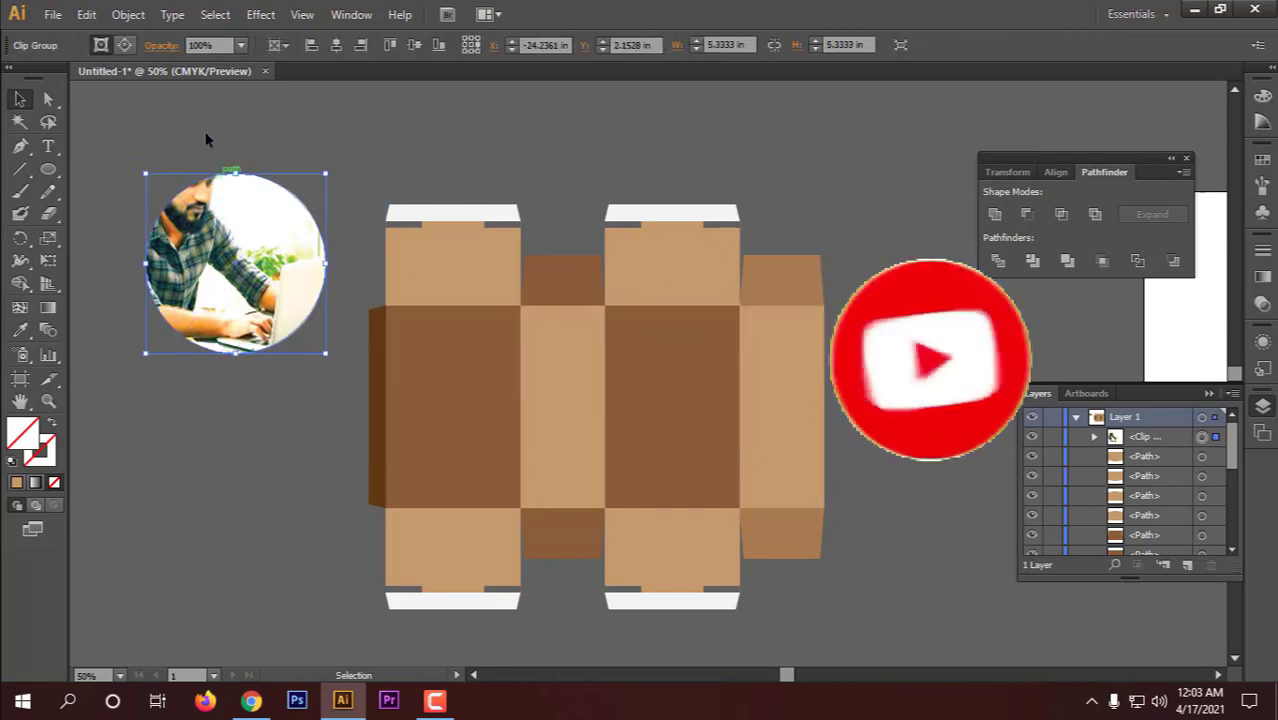
left_click(124, 45)
left_click(118, 45)
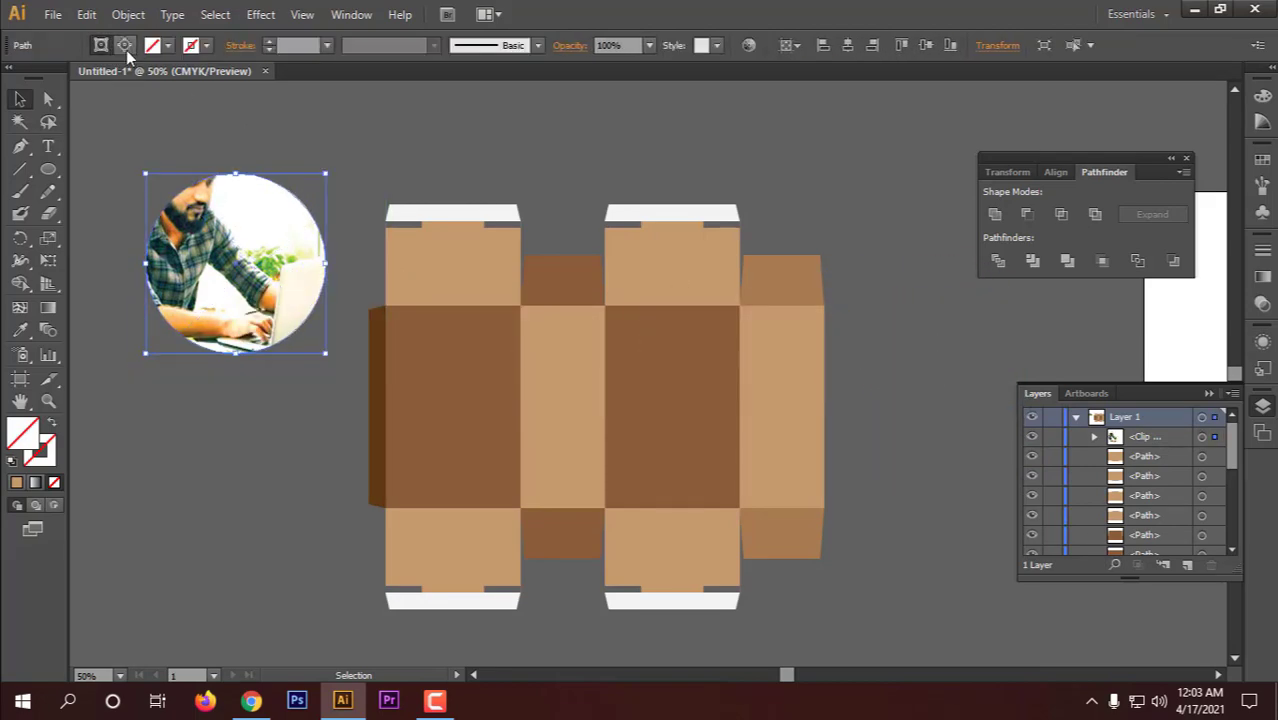
left_click(205, 46)
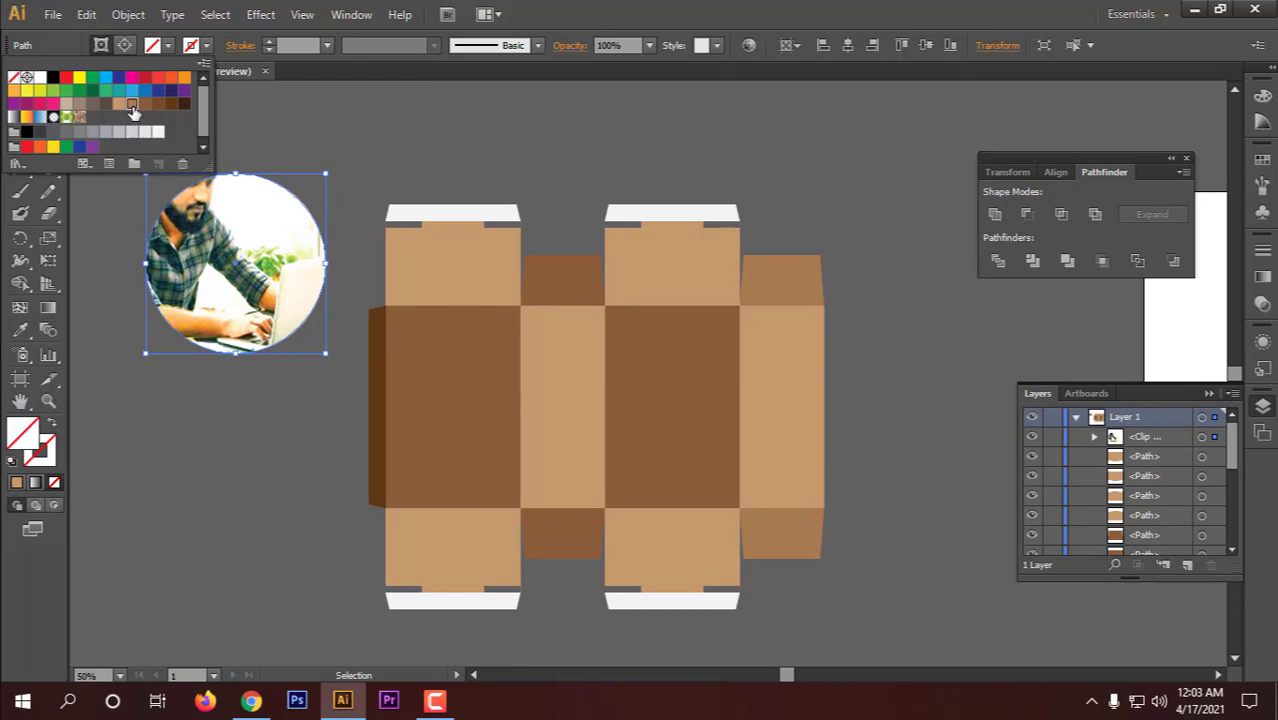
left_click(145, 103)
- Set the circular mask's stroke weight to 11 pt
left_click(268, 43)
left_click(268, 43)
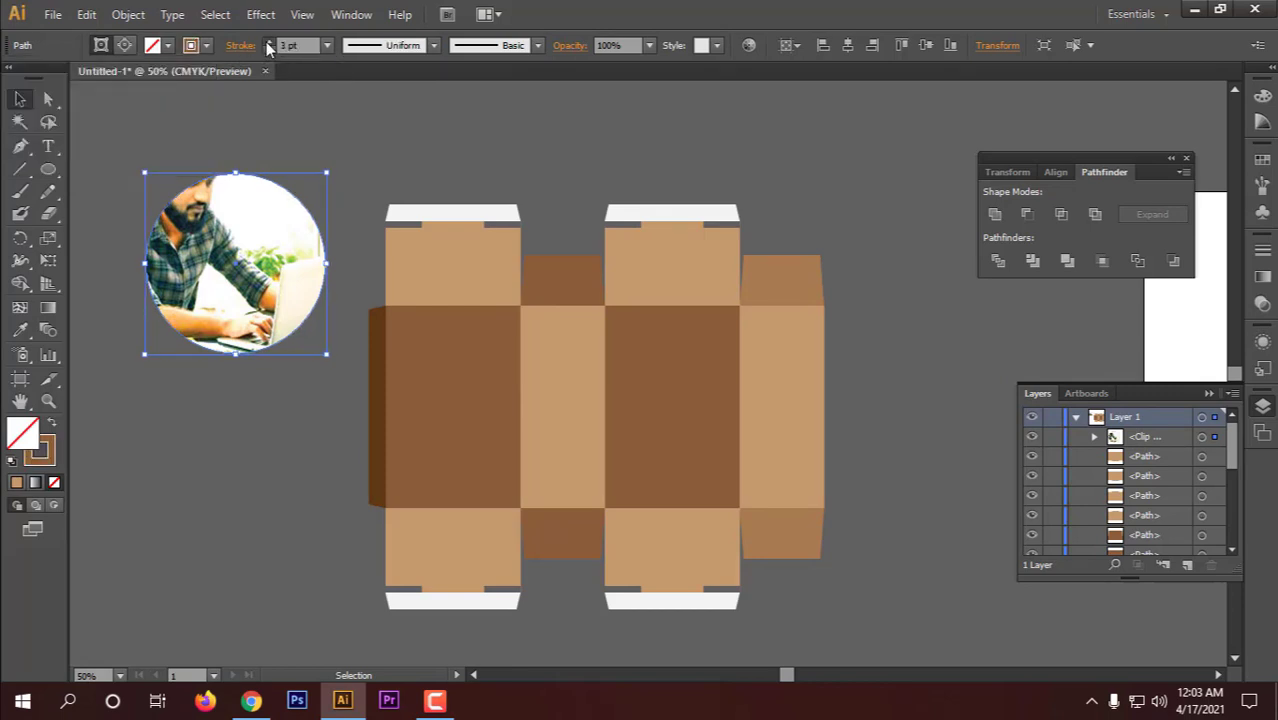
left_click(268, 43)
left_click(268, 43)
left_click(268, 43)
left_click(268, 43)
left_click(268, 43)
left_click(268, 43)
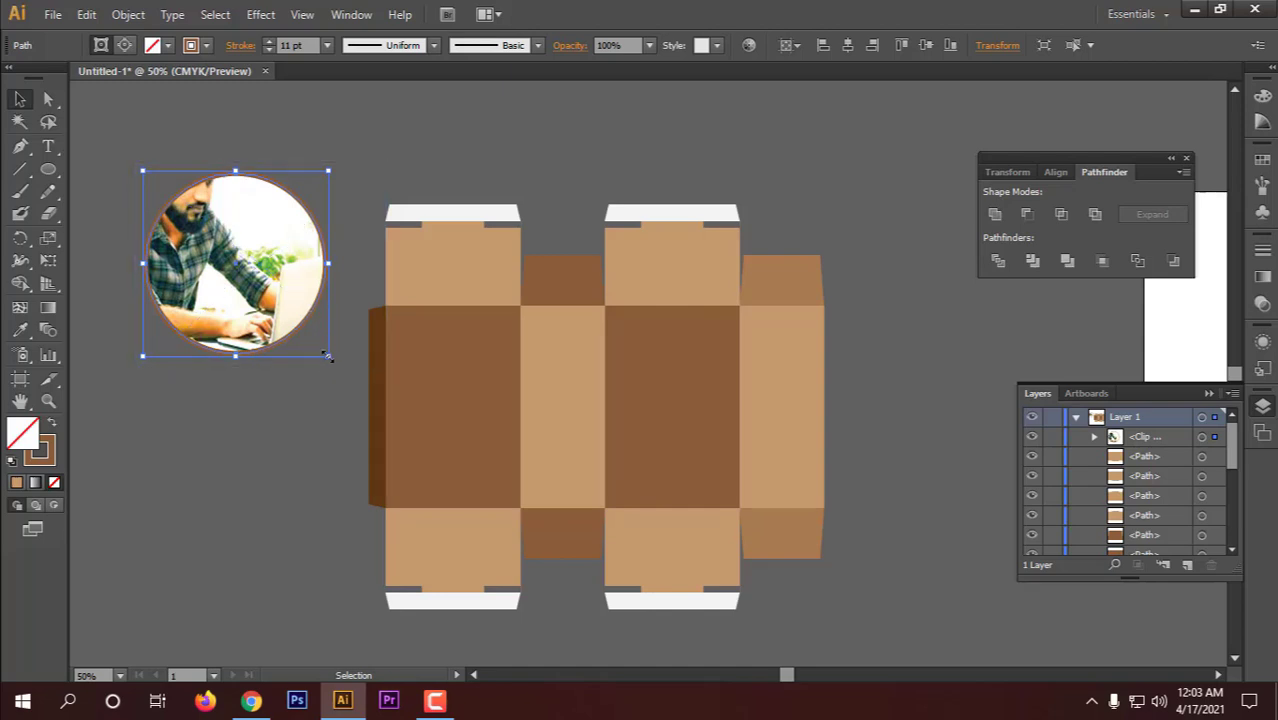
- Scale the circular photo down to about 3.7 in and place it on the upper part of the first brown panel
left_click_drag(326, 354, 474, 394)
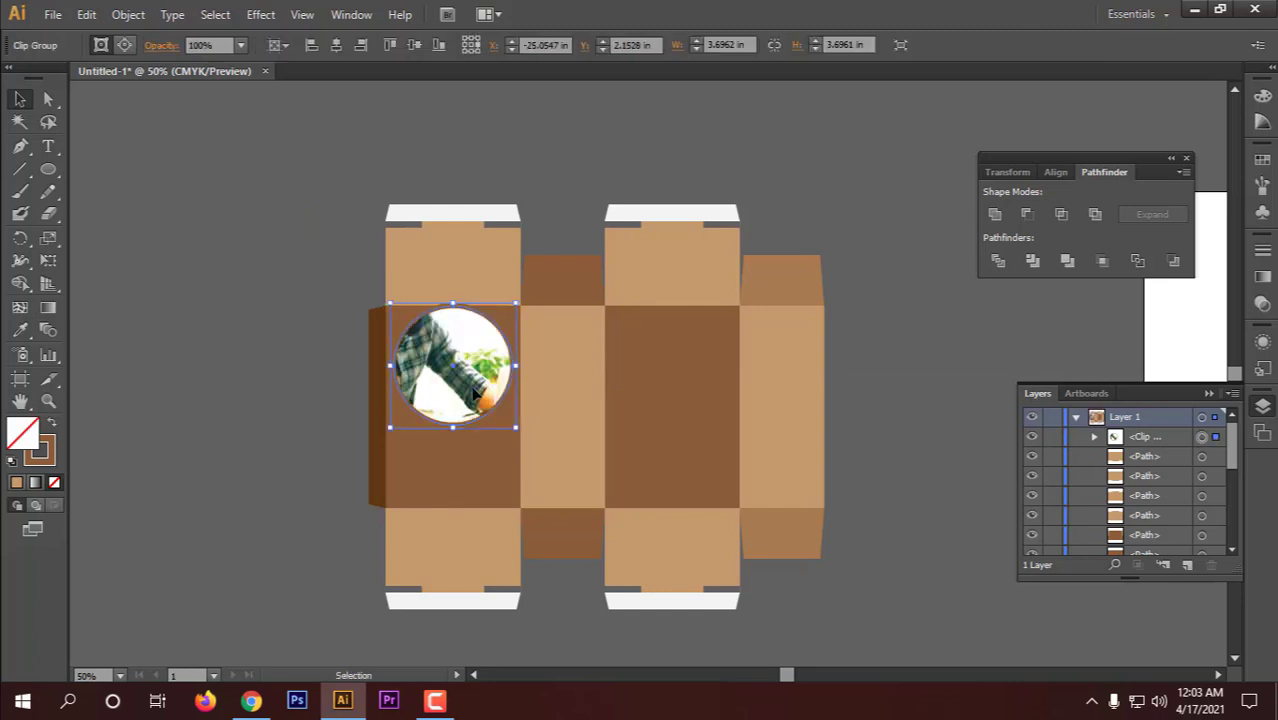
- Shift the photo inside the circular mask on the first brown panel to frame the man's face, and leave isolation mode
double_click(457, 360)
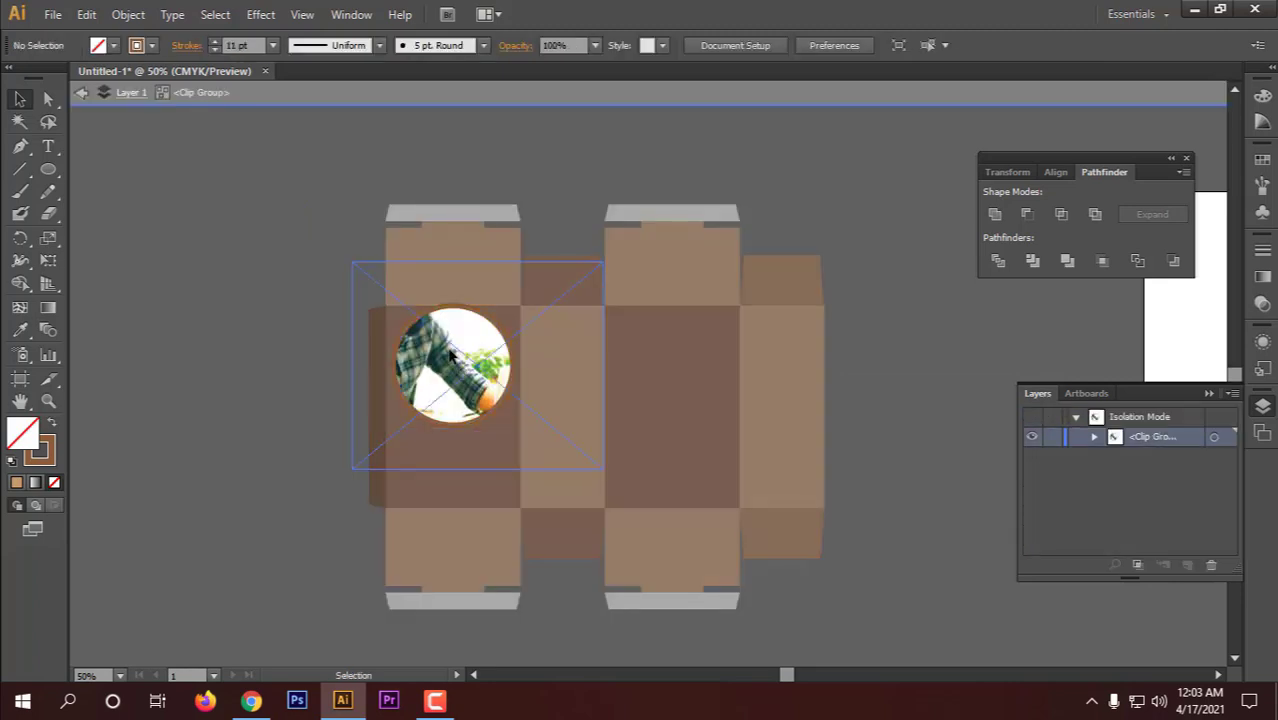
left_click_drag(449, 349, 458, 358)
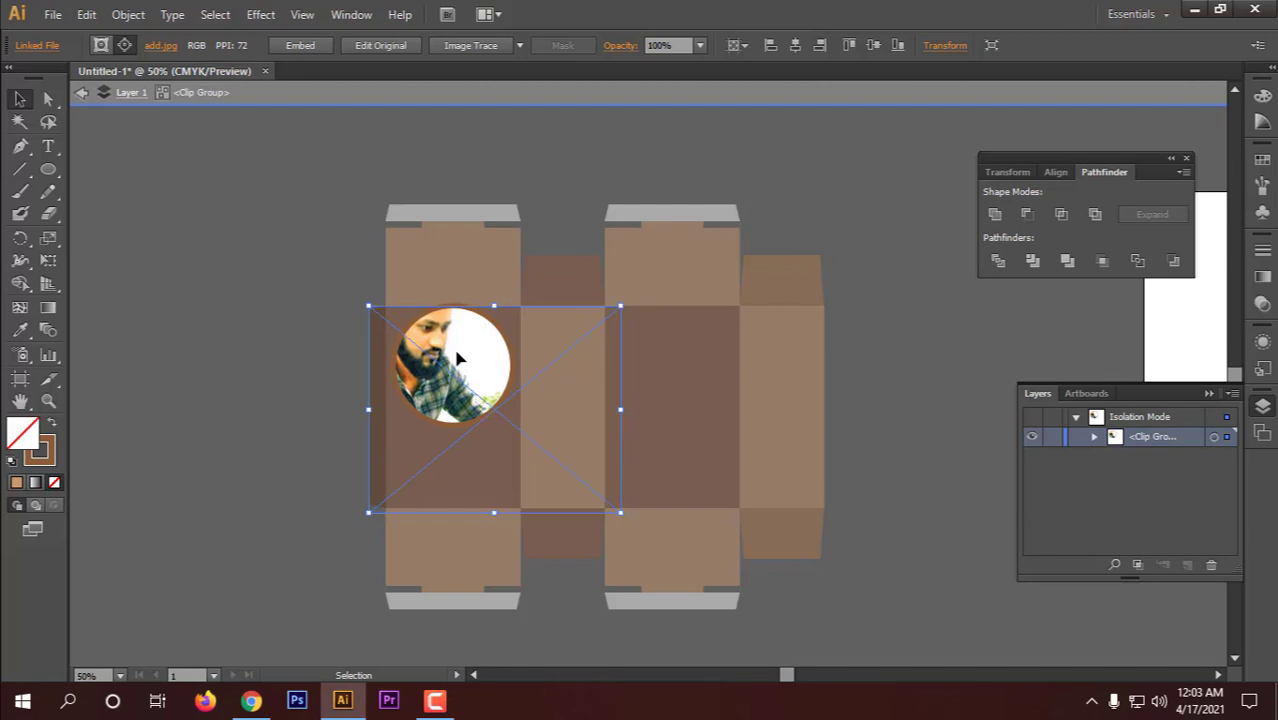
left_click(265, 288)
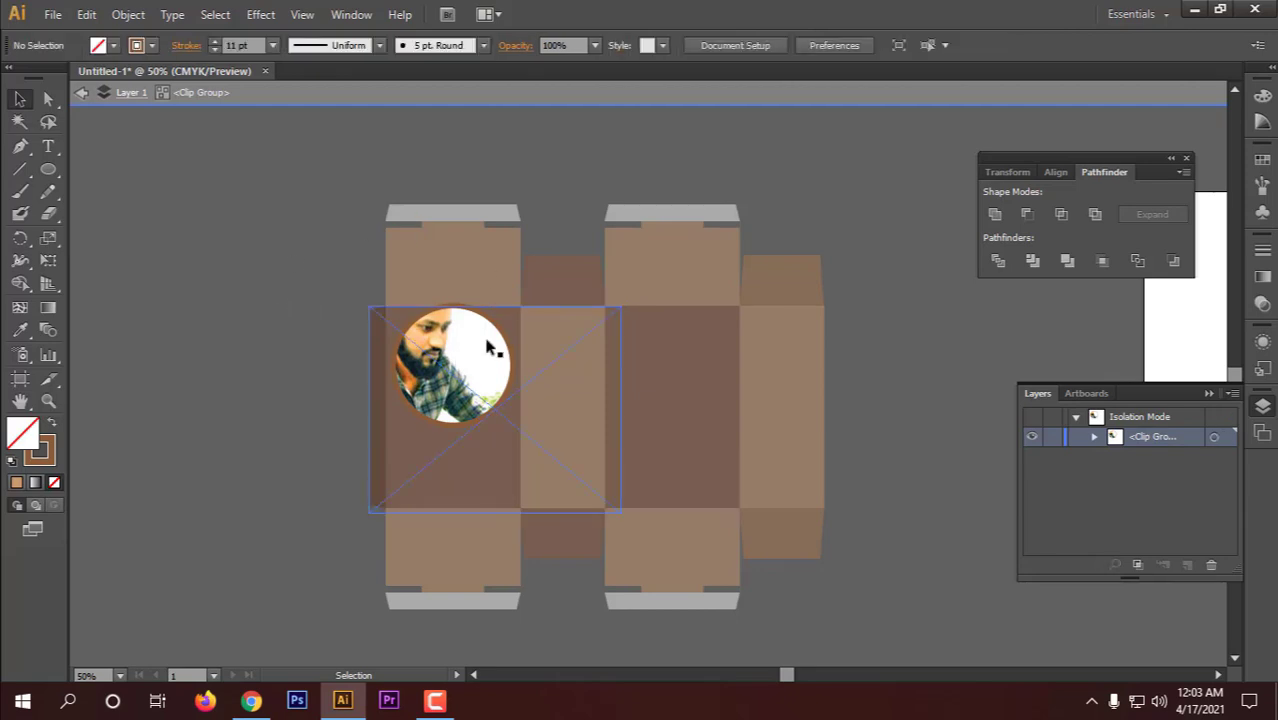
left_click_drag(490, 347, 478, 340)
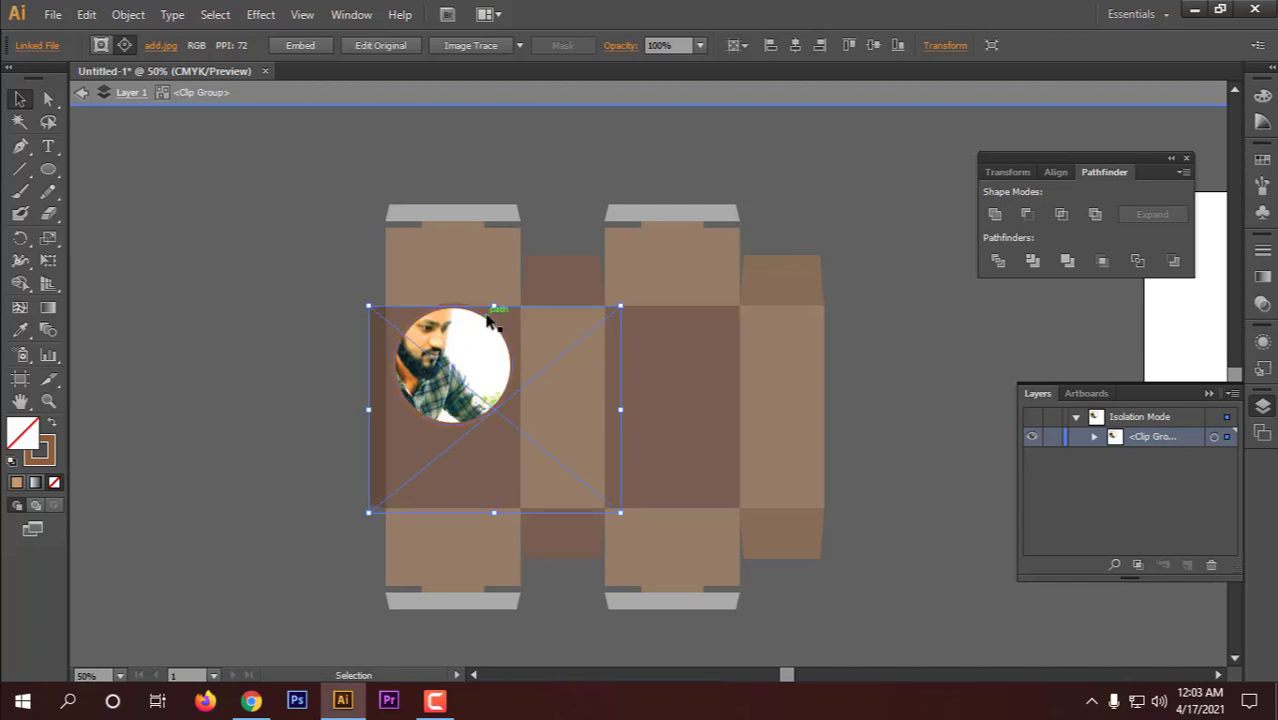
left_click(488, 317)
double_click(285, 156)
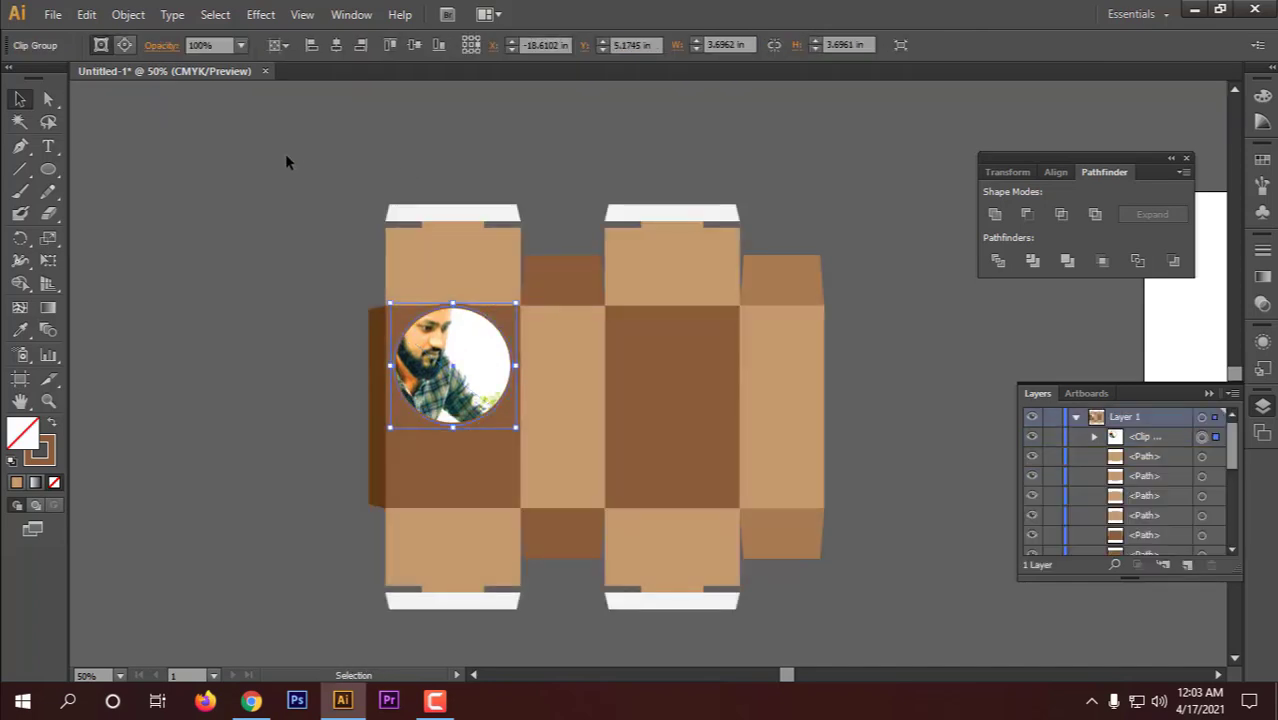
- Move the circular photo down on the first brown panel to Y 5.5 in
left_click(463, 332)
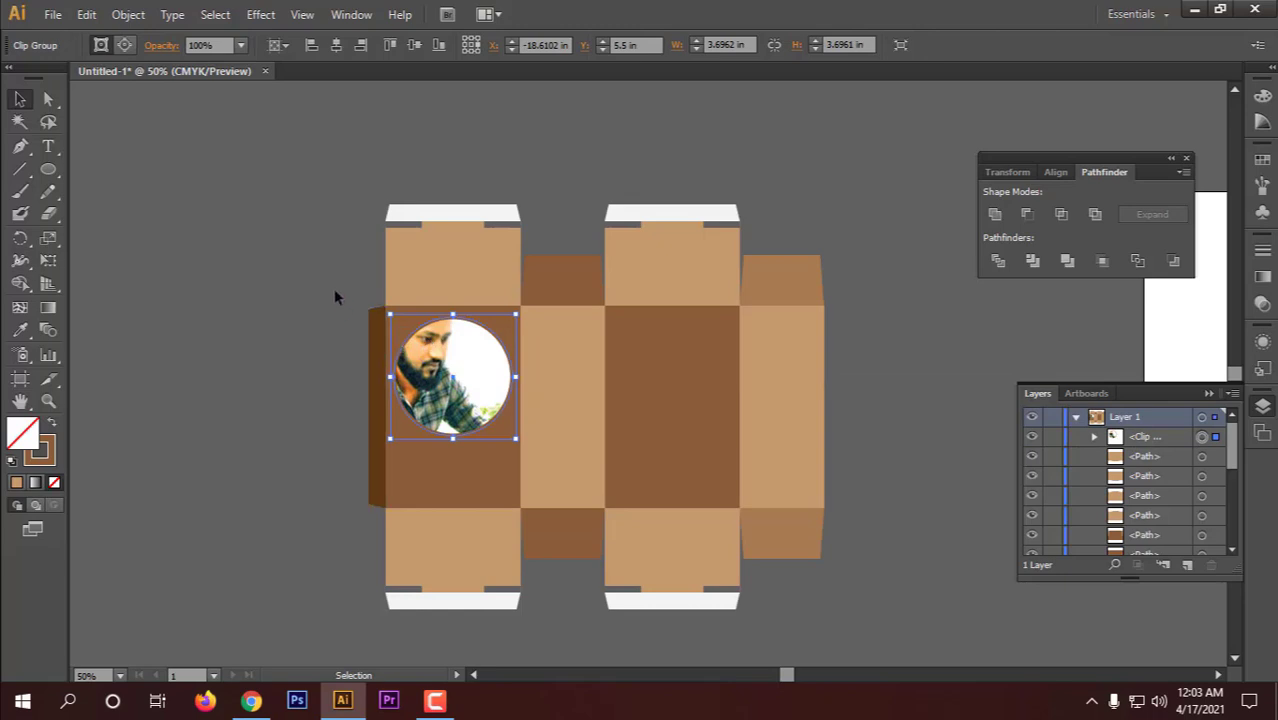
left_click(312, 263)
left_click(468, 324)
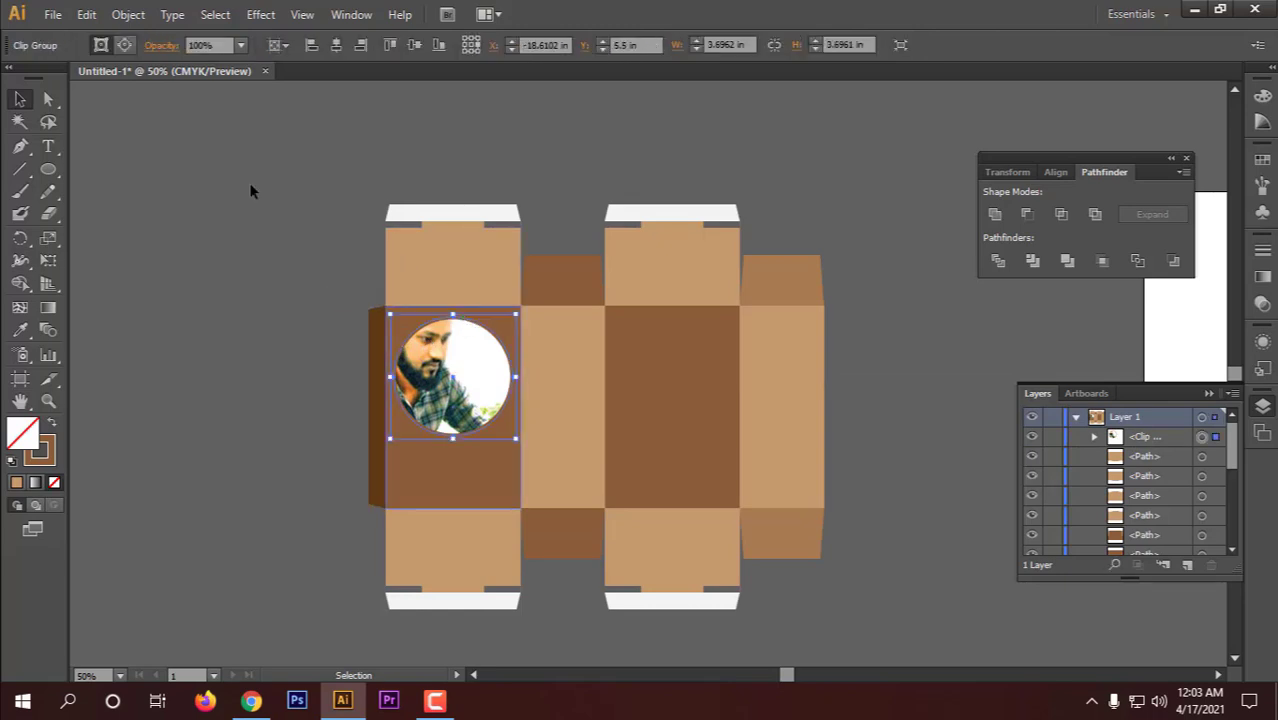
- Recolour the circular mask's stroke to light tan brown and nudge the photo up to the top edge of the first brown panel
left_click(124, 45)
left_click(101, 45)
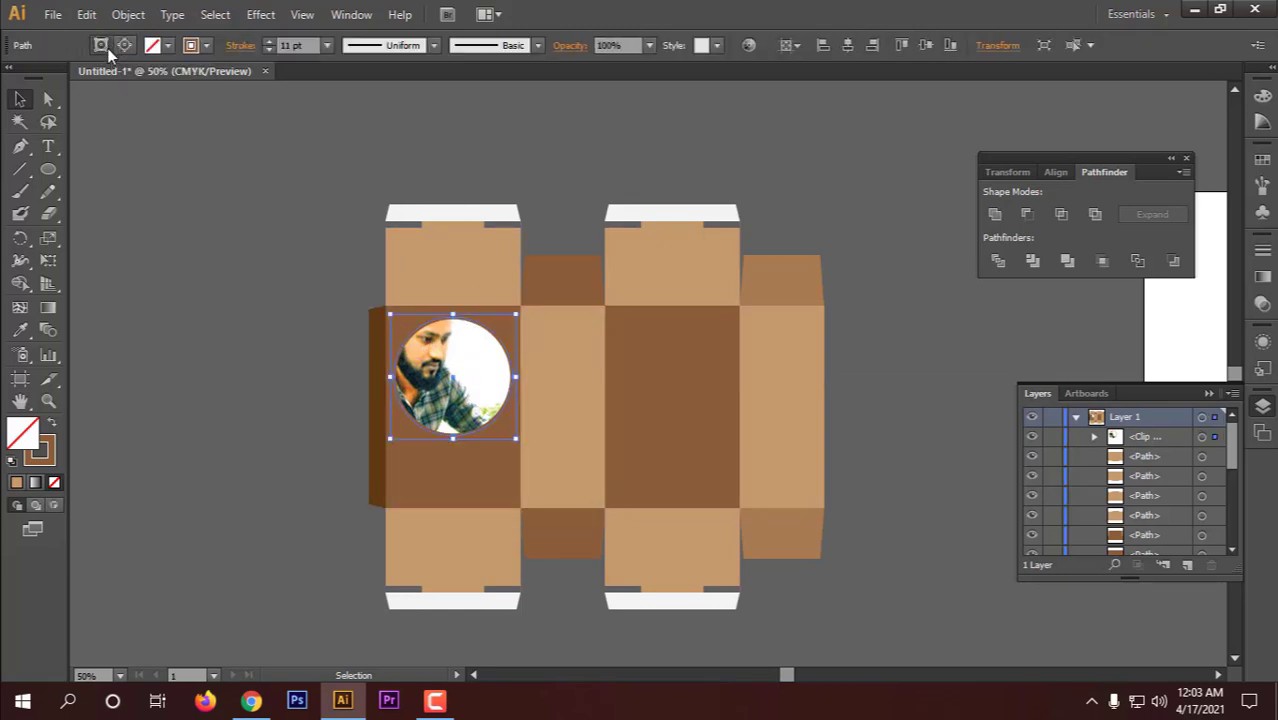
left_click(207, 47)
left_click(119, 104)
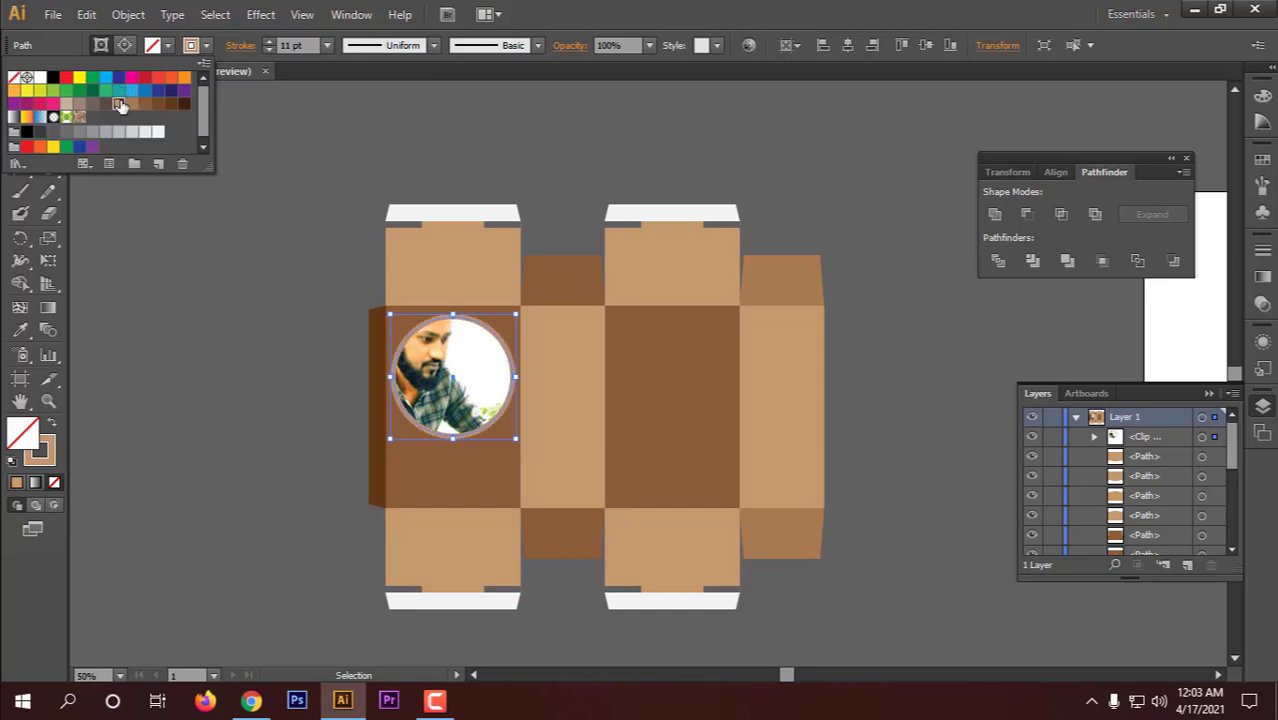
left_click(171, 105)
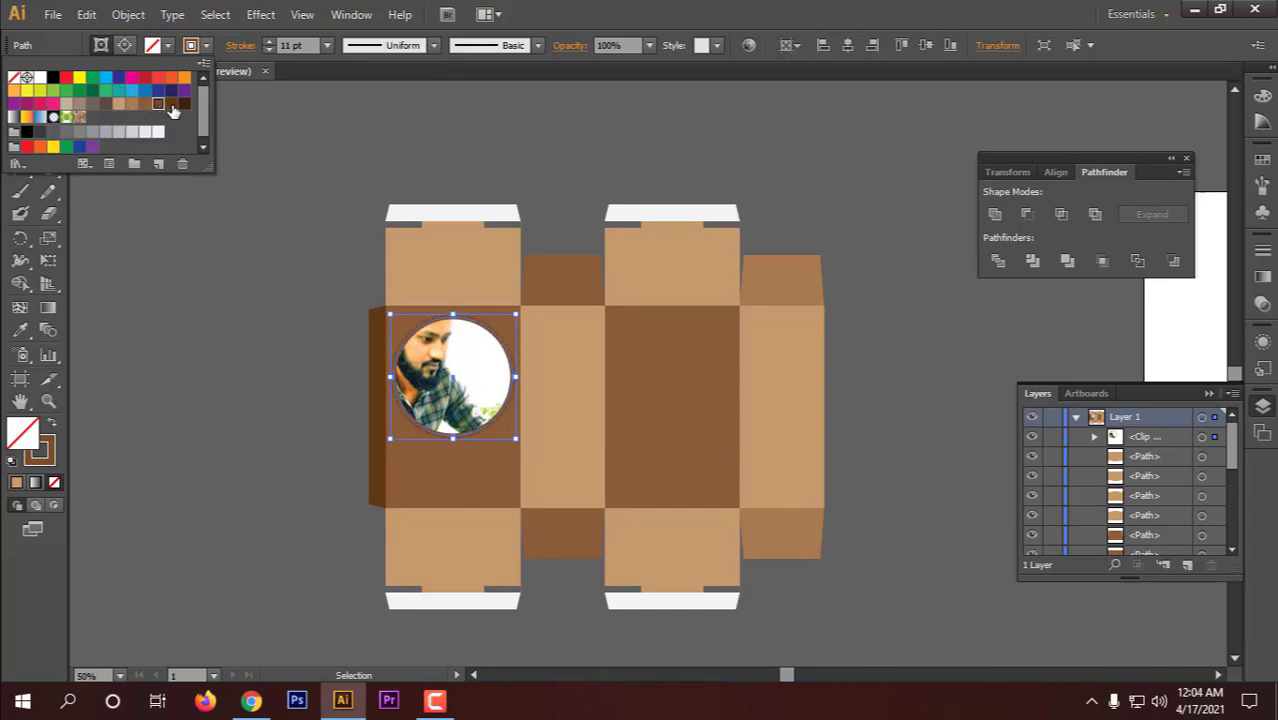
left_click(119, 104)
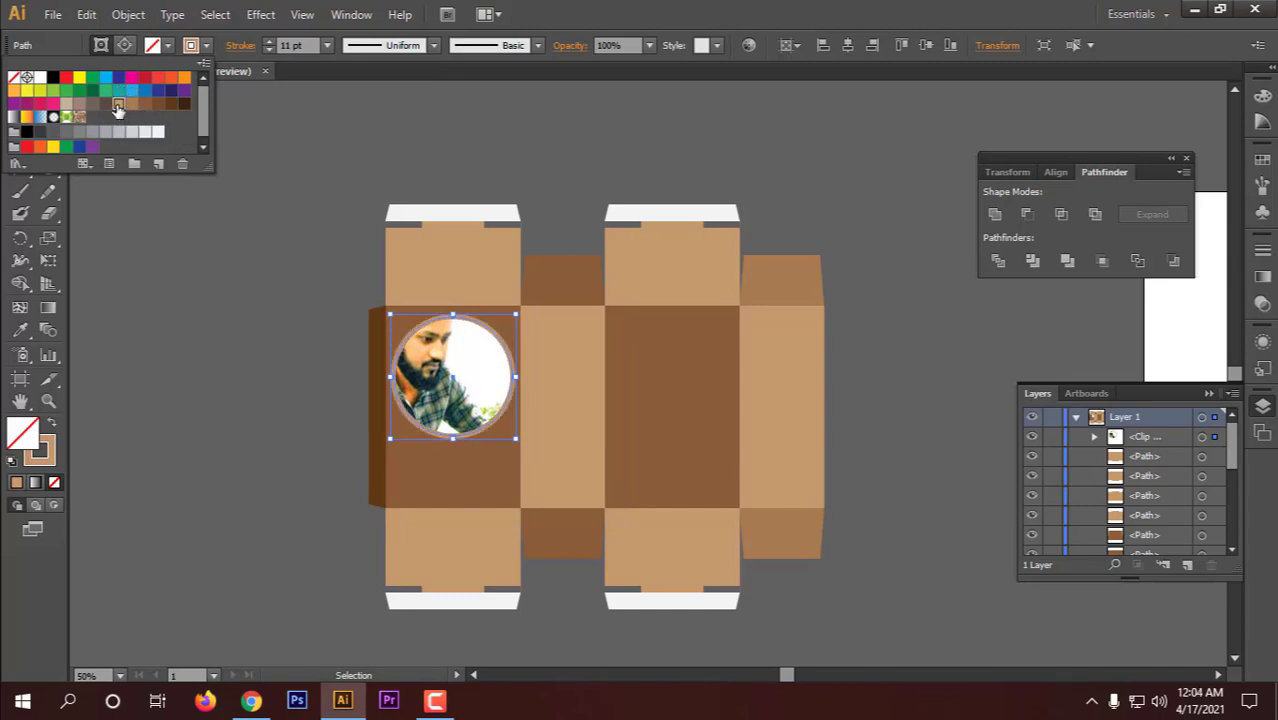
left_click(178, 268)
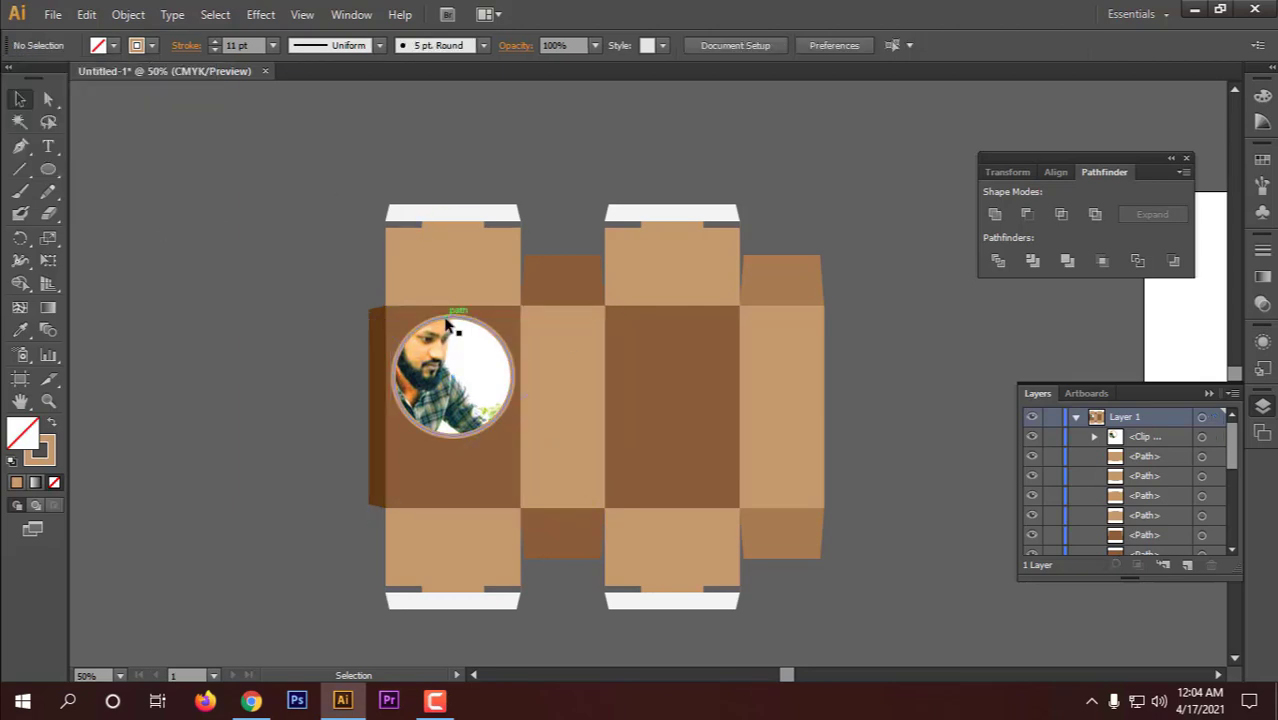
left_click_drag(448, 316, 448, 308)
left_click(308, 270)
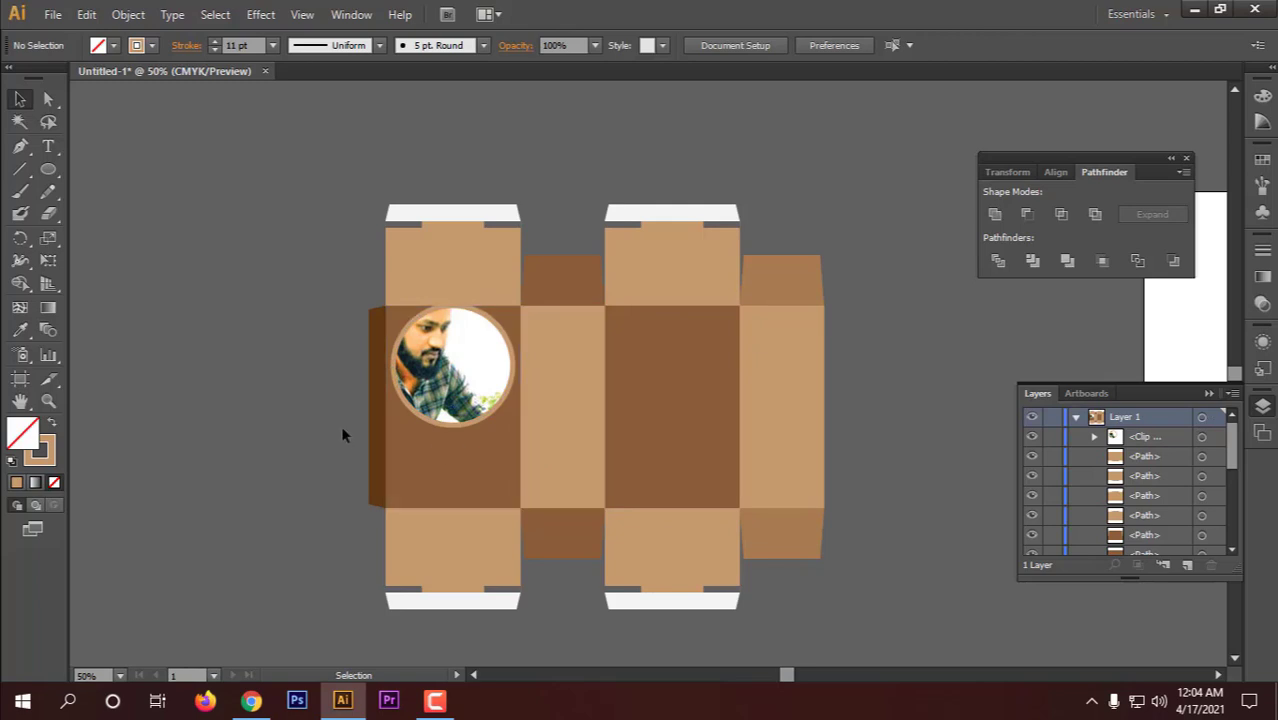
- Add three lines of text beside the box: "Product packaging tutorial", "free graphic design class" and "rh learning point"
left_click(48, 146)
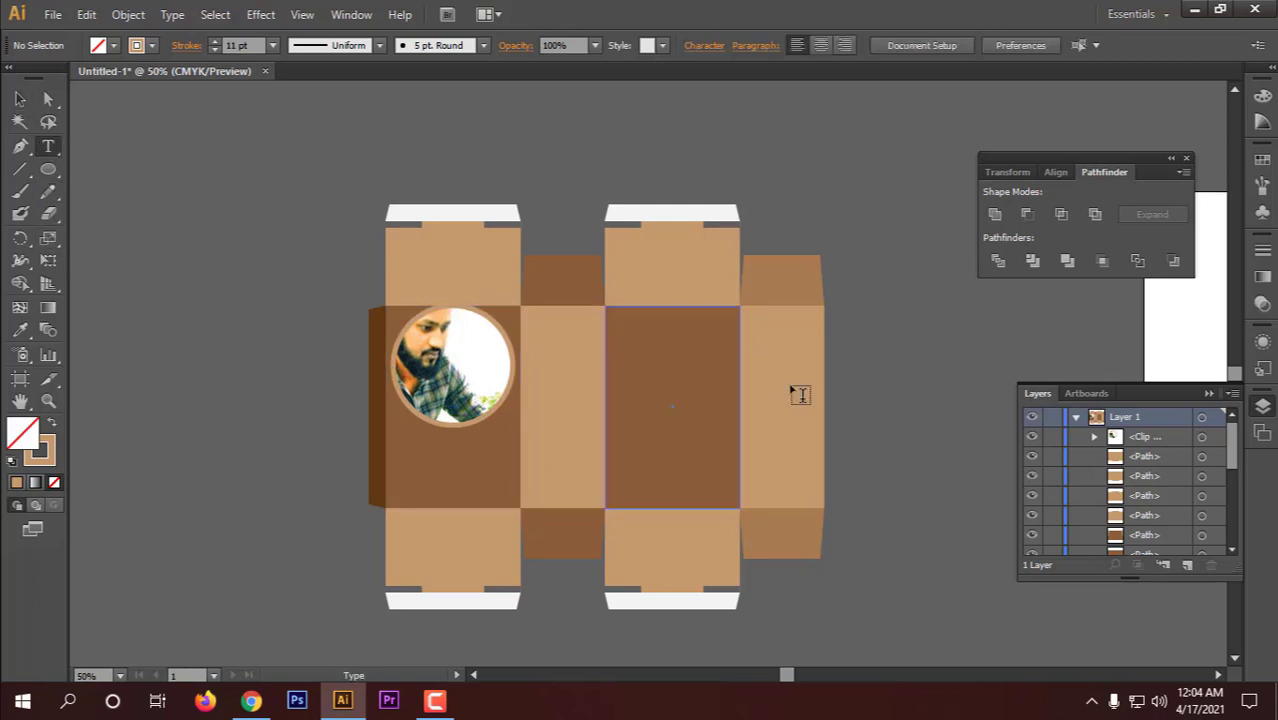
left_click(177, 200)
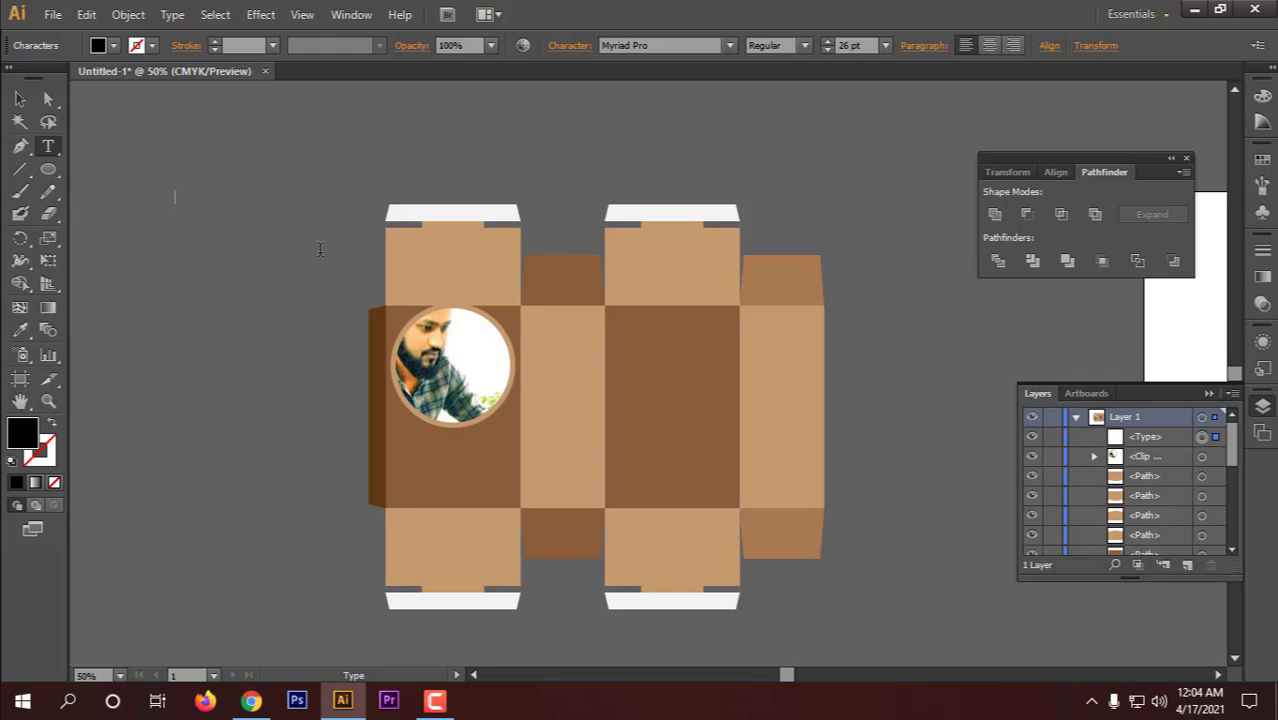
type("Product packaging tutorial")
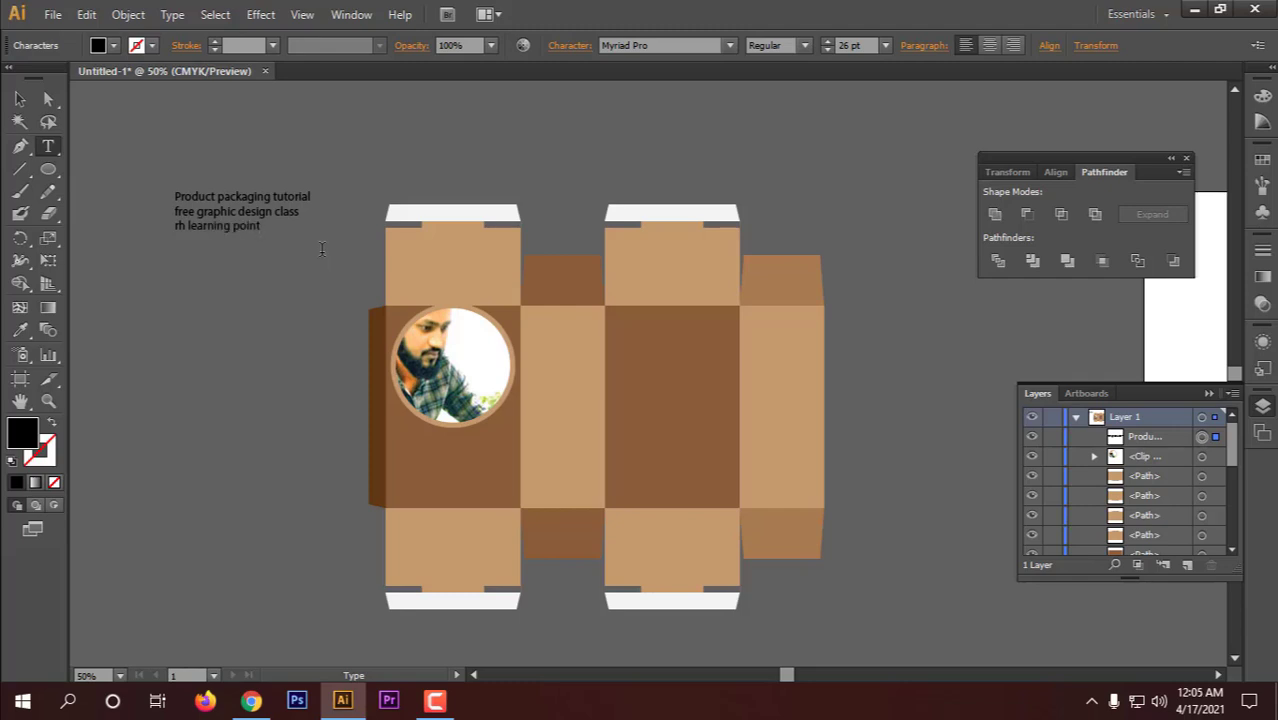
left_click(22, 101)
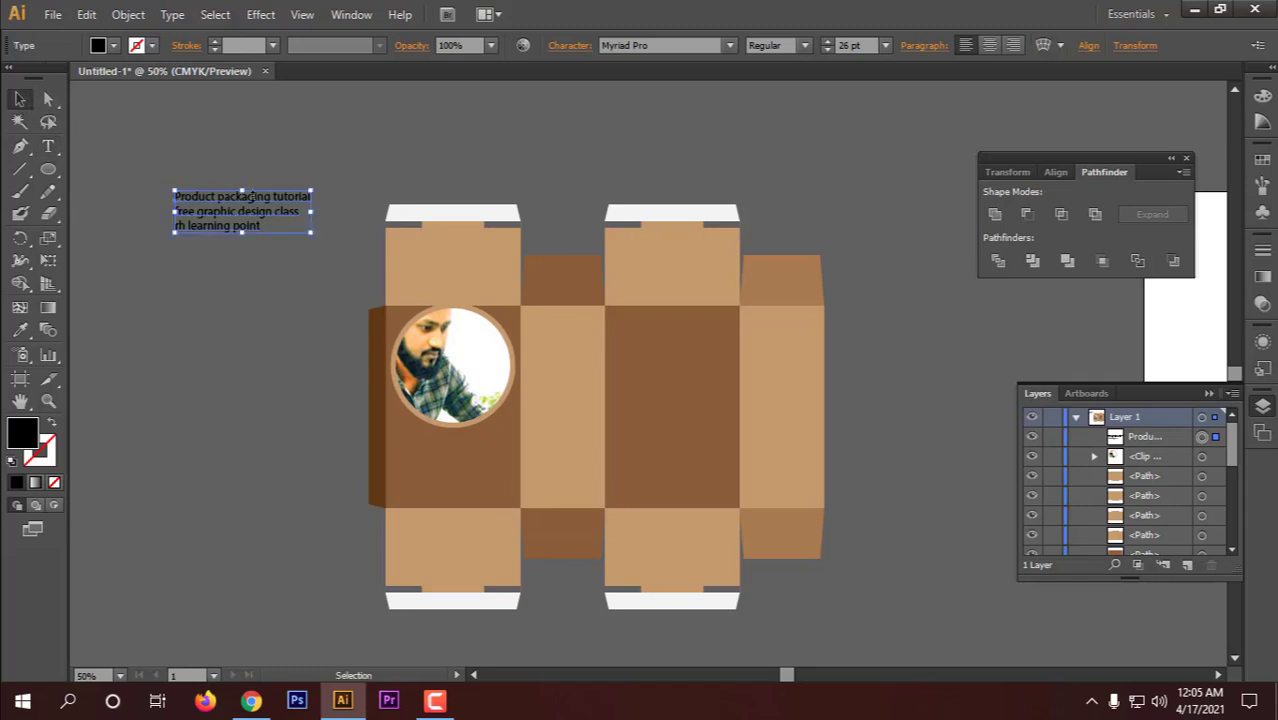
- Change the three-line text's fill colour to white
left_click(114, 46)
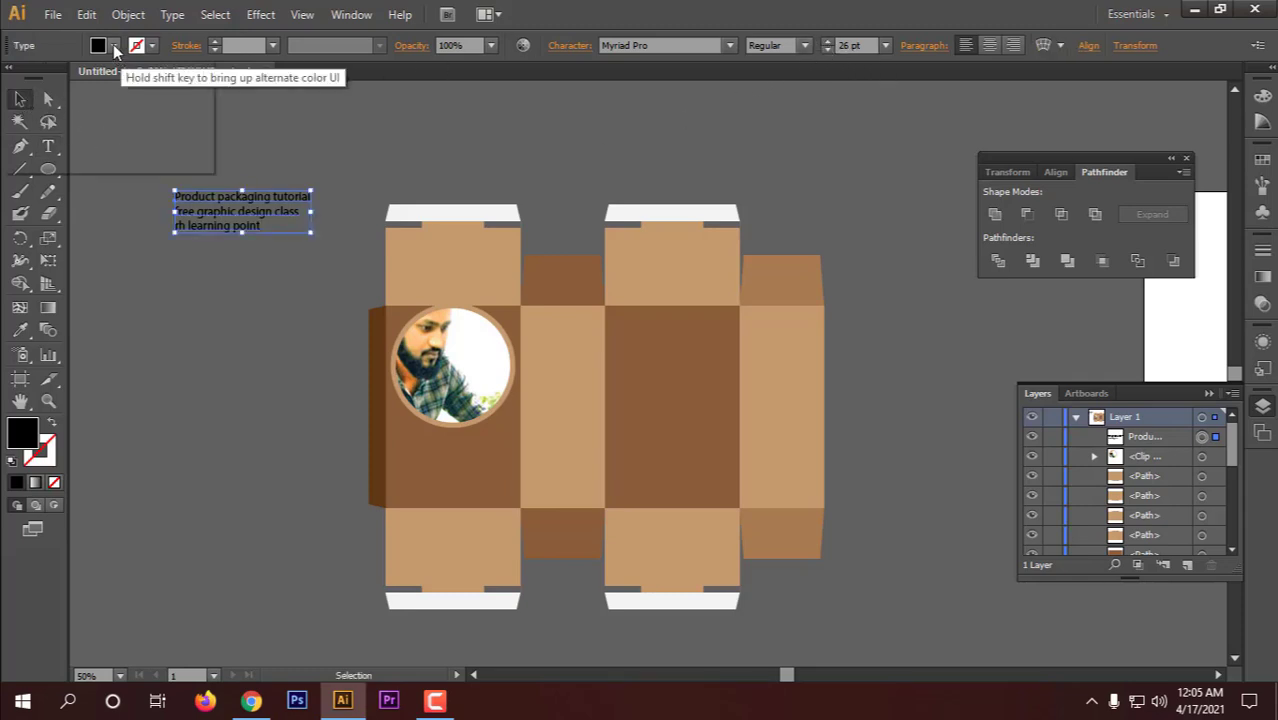
left_click(40, 84)
left_click(180, 283)
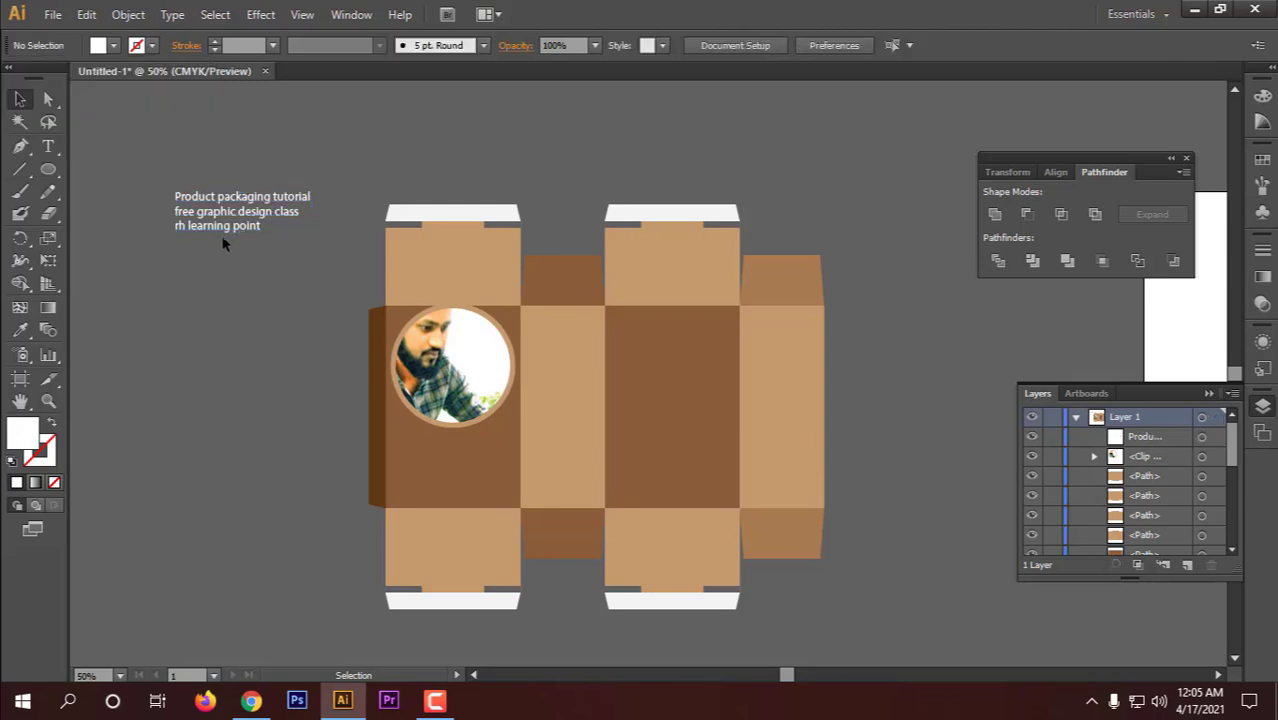
- Move the white text below the circular photo on the first brown panel and set its font size to 24 pt
left_click(236, 213)
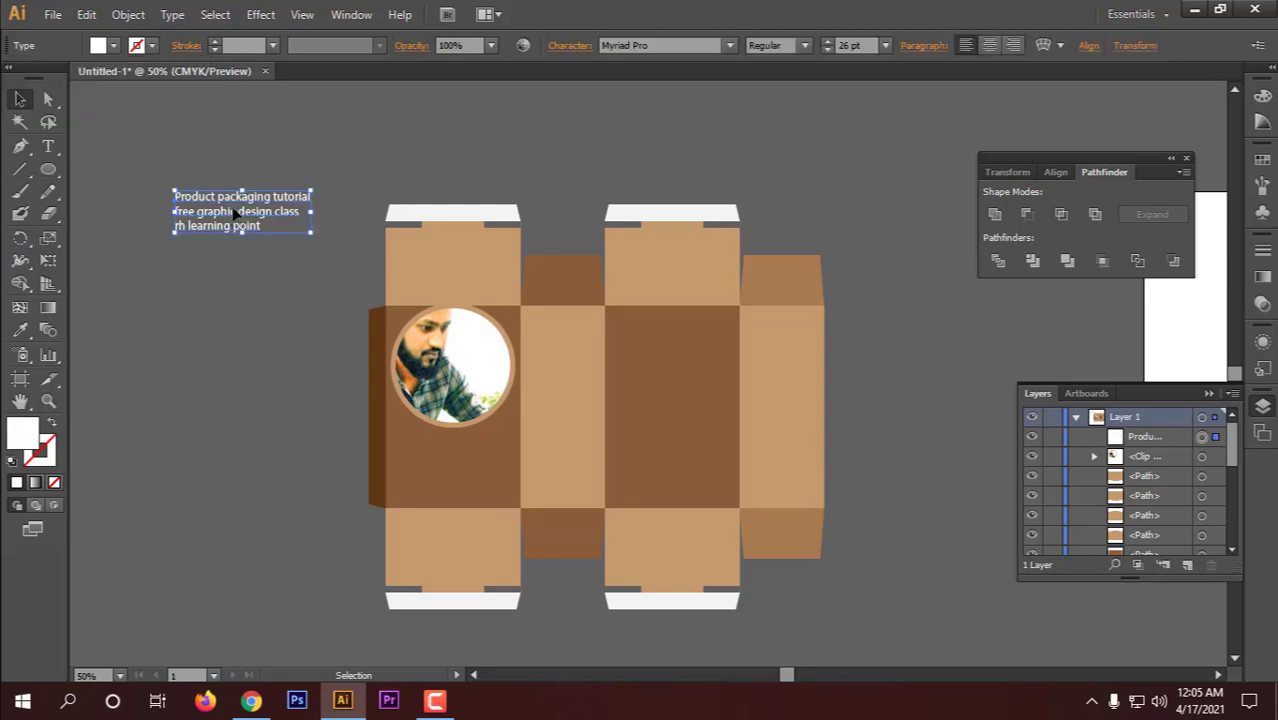
left_click_drag(236, 213, 444, 465)
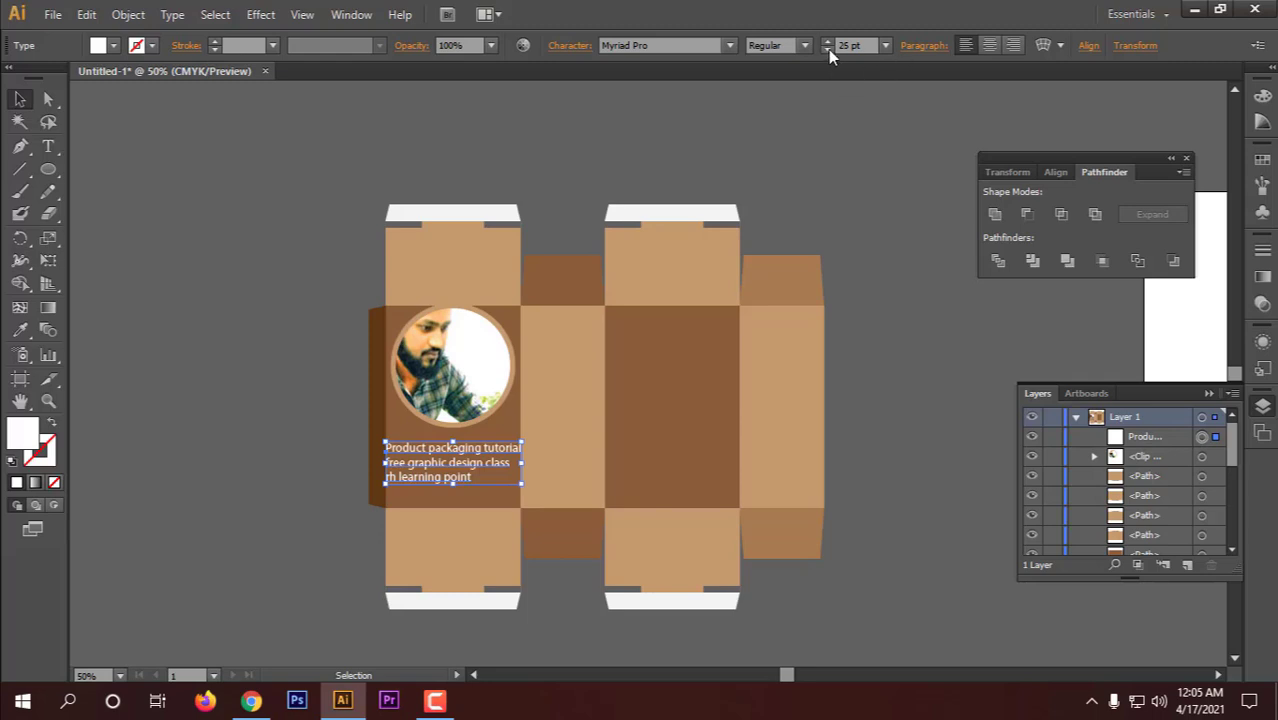
left_click(715, 121)
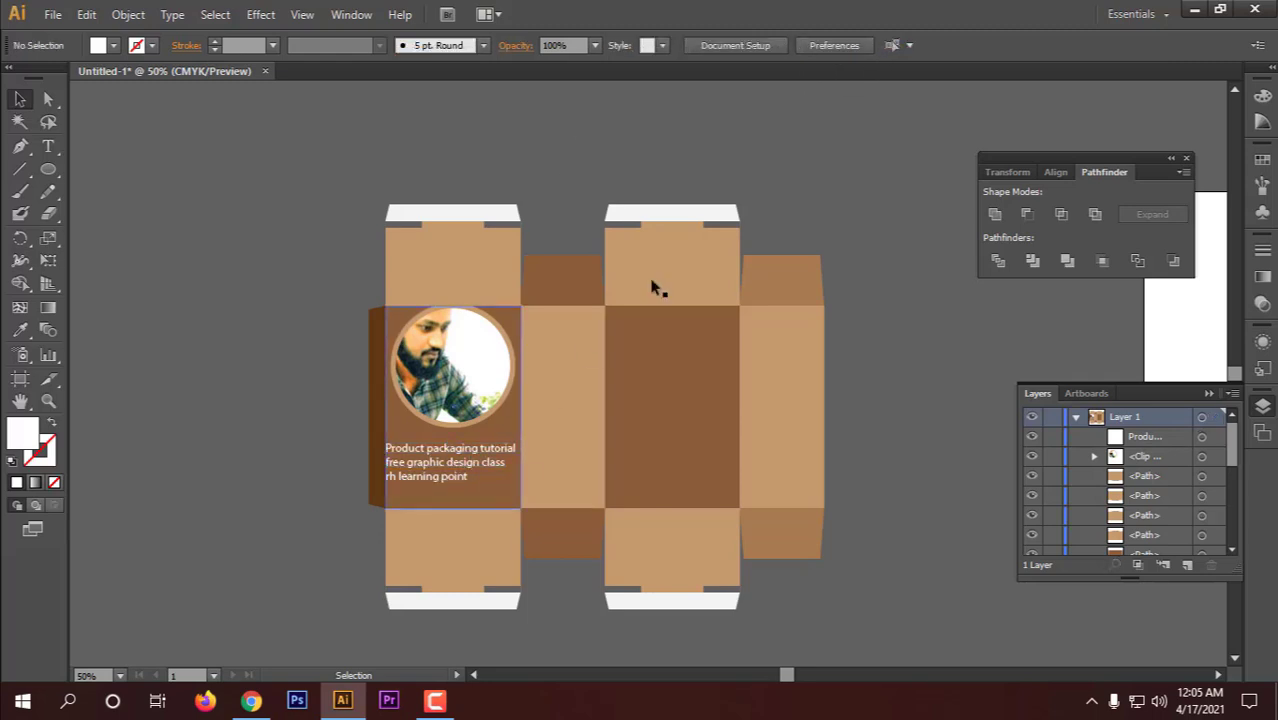
key("ctrl+z")
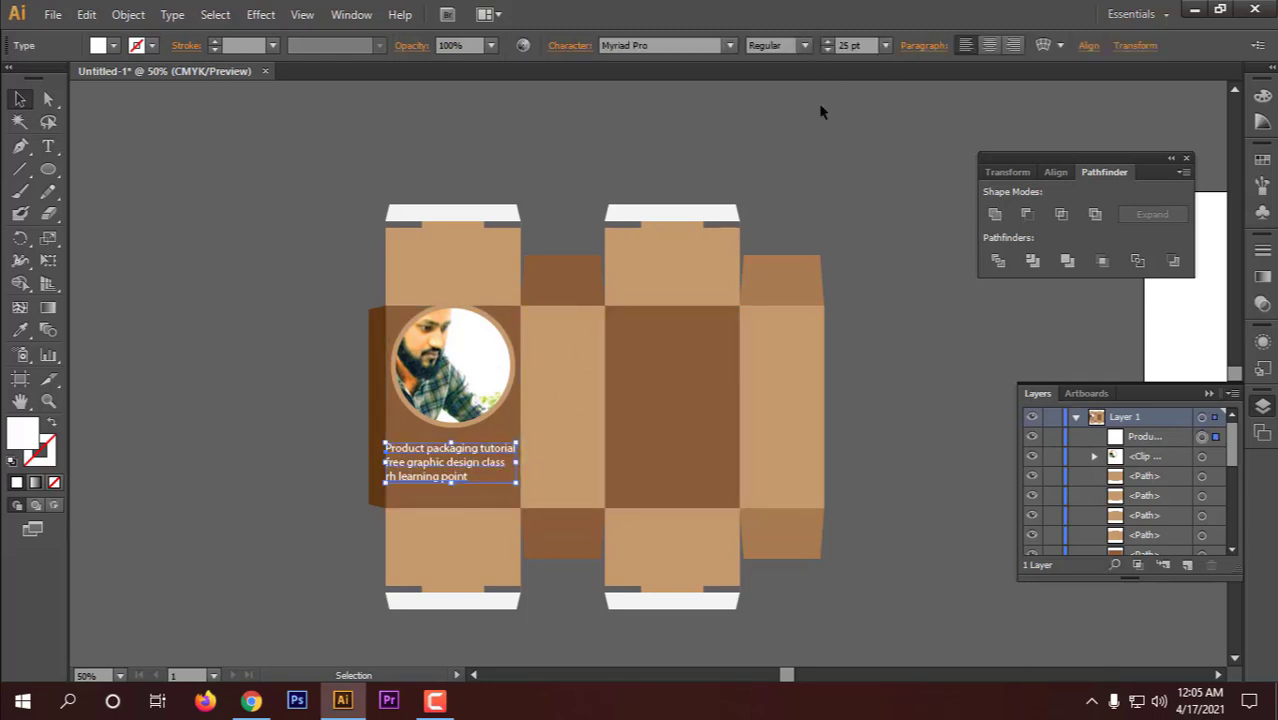
left_click(827, 50)
left_click(629, 119)
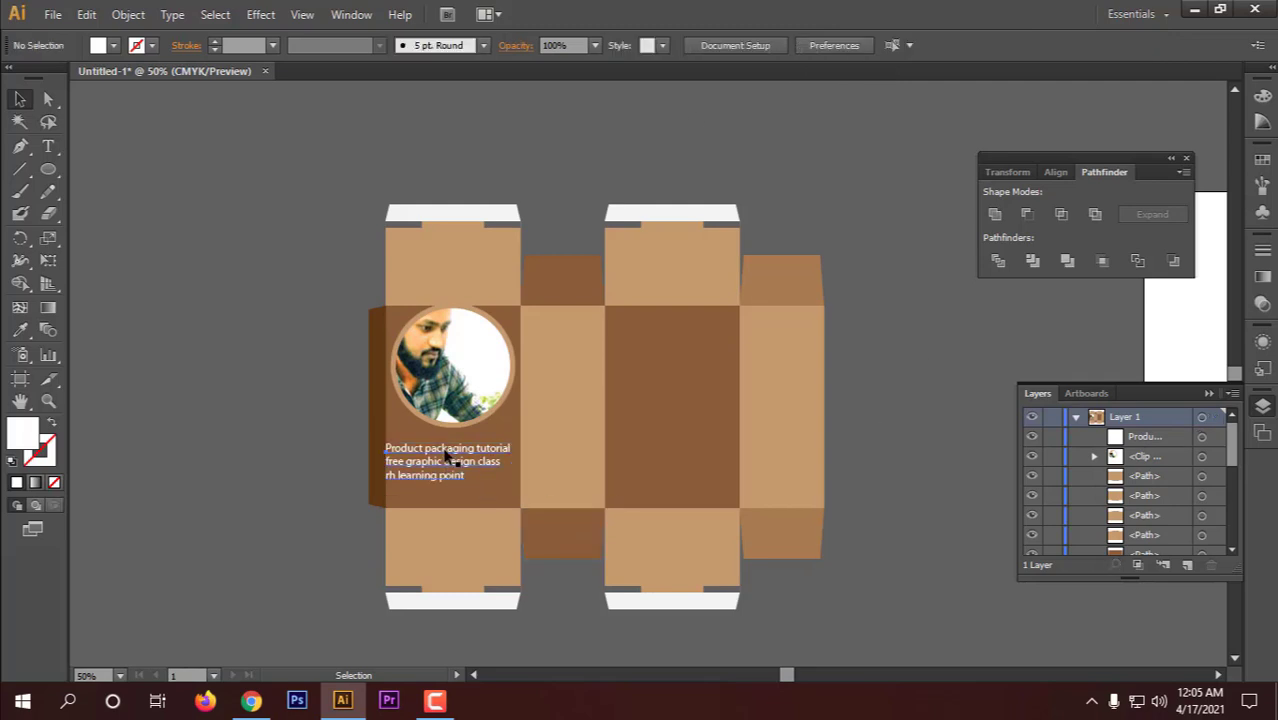
- Adjust the white text sideways so it sits centred beneath the circular photo within the panel
left_click_drag(447, 467, 454, 467)
left_click(256, 325)
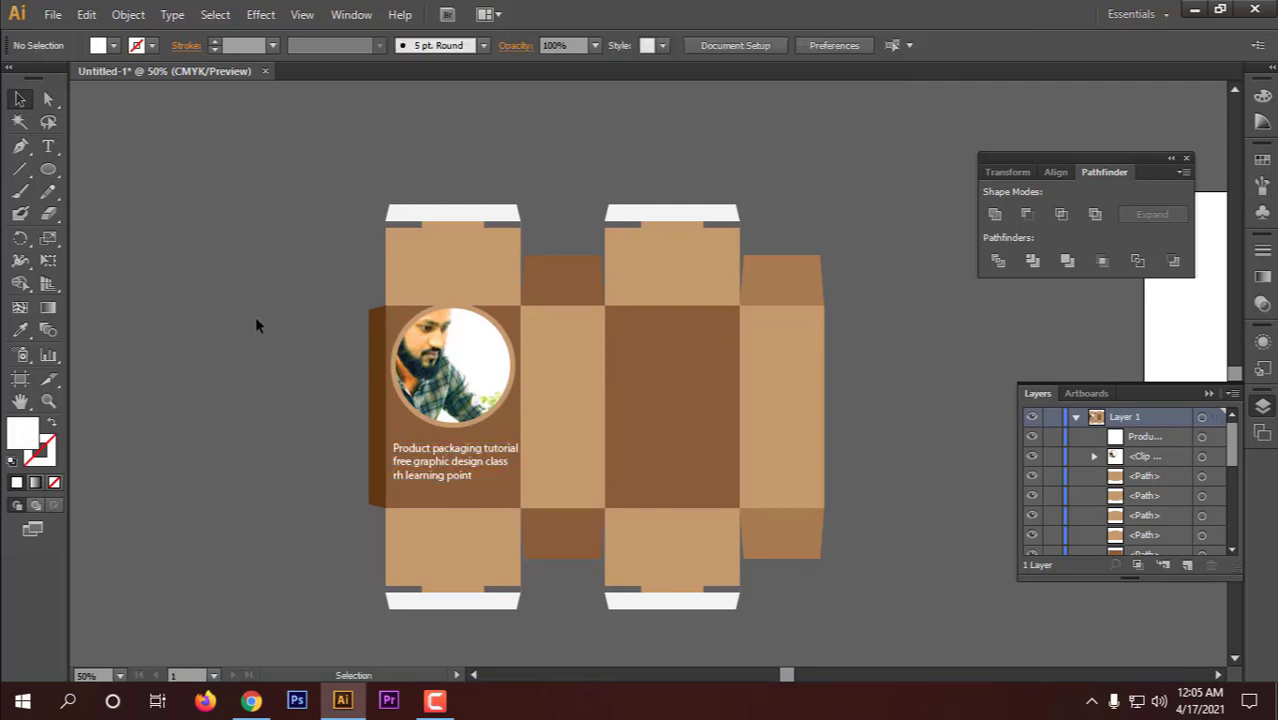
scroll(465, 414, "up", 4)
scroll(442, 428, "down", 3)
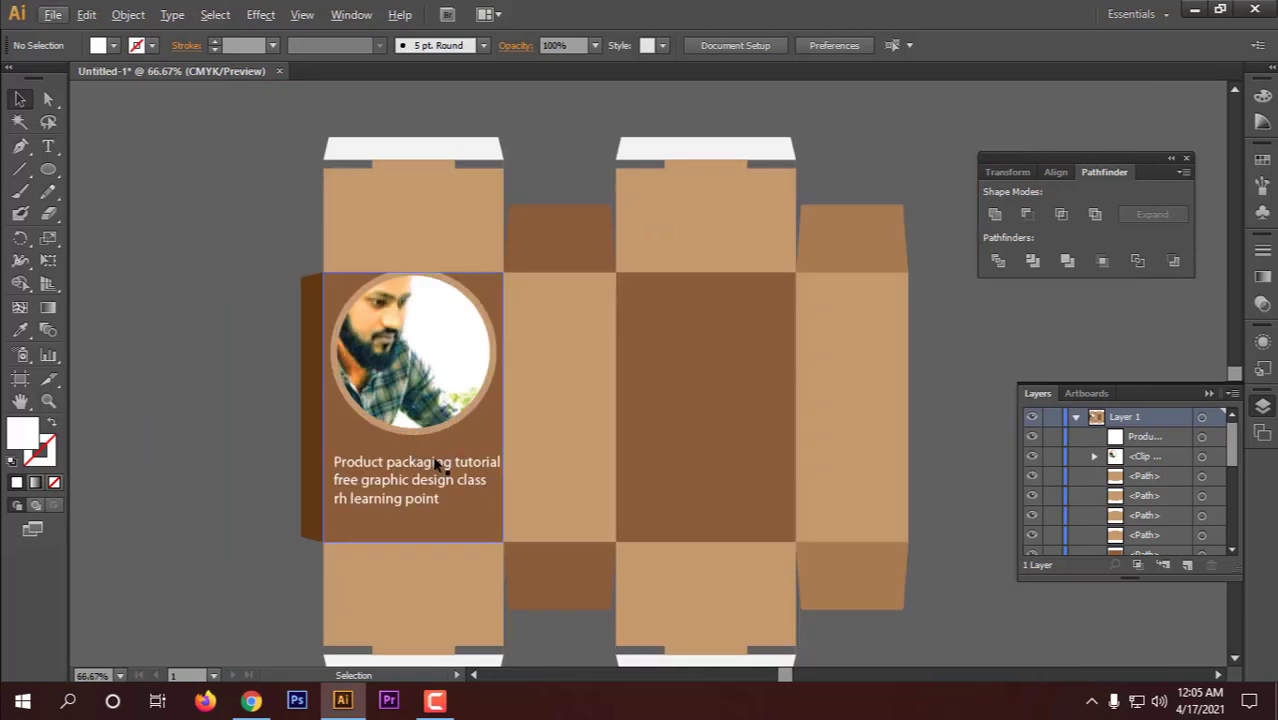
left_click(424, 474)
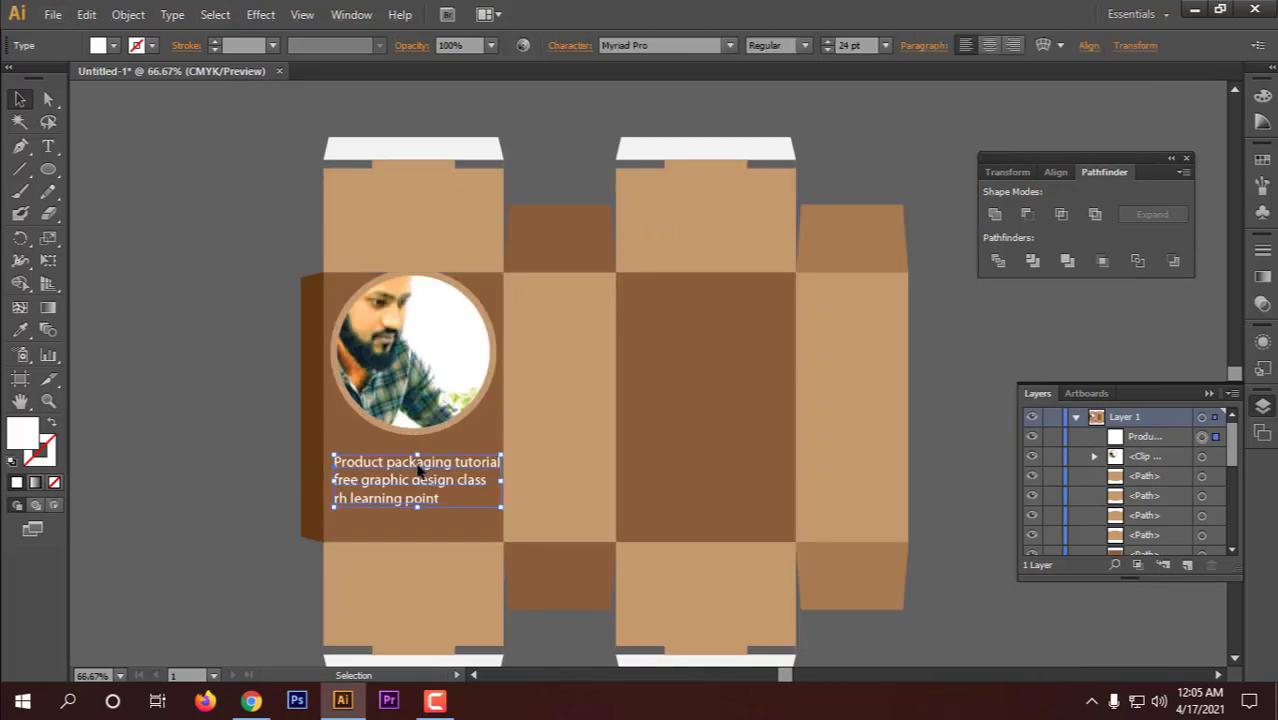
left_click_drag(420, 470, 415, 469)
left_click(266, 426)
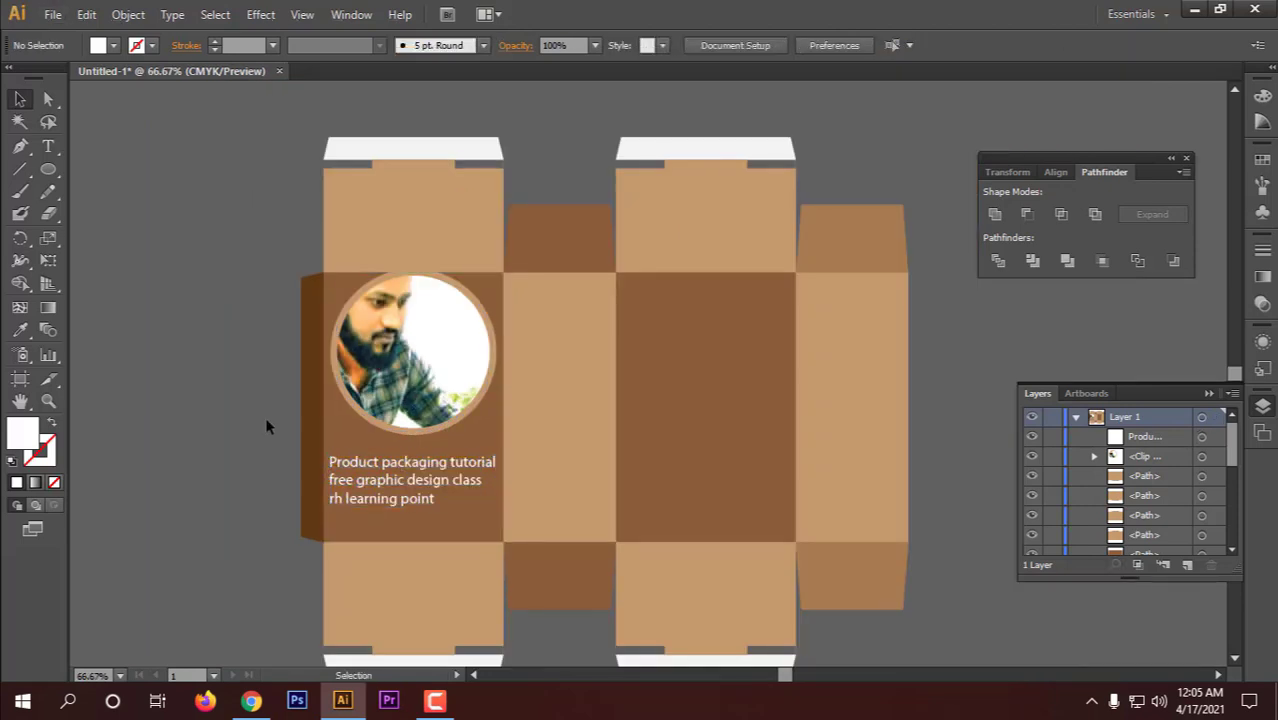
- Try to place the white text on the second large dark brown panel, and undo the moves
left_click(433, 470)
left_click_drag(428, 468, 465, 478)
key("ctrl+z")
key("ctrl+z")
key("ctrl+z")
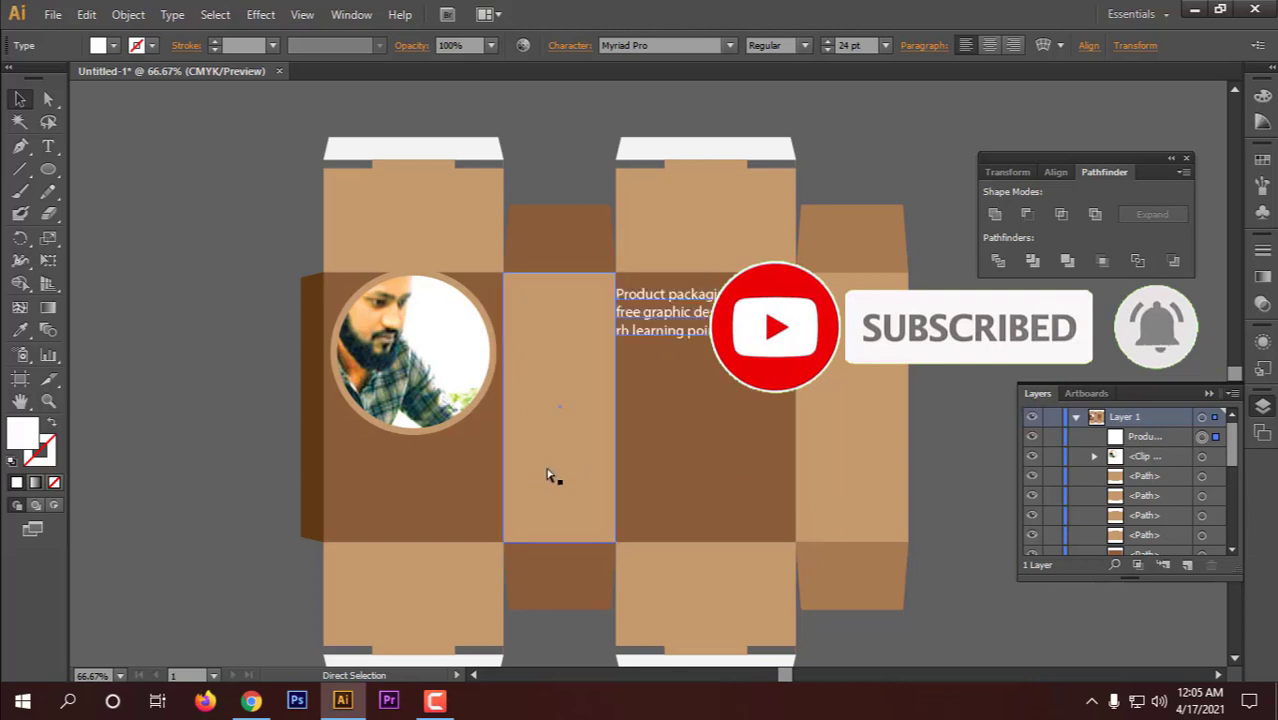
left_click(246, 357)
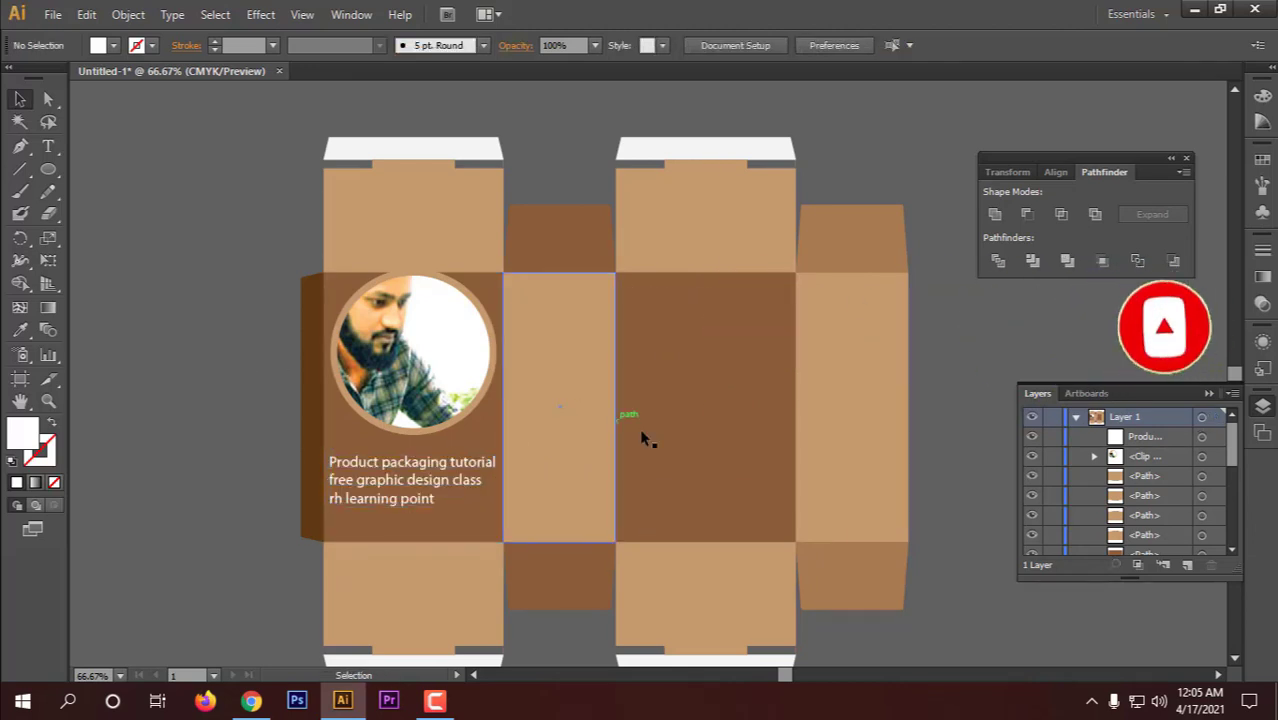
left_click(406, 468)
left_click_drag(406, 468, 670, 435)
key("ctrl+z")
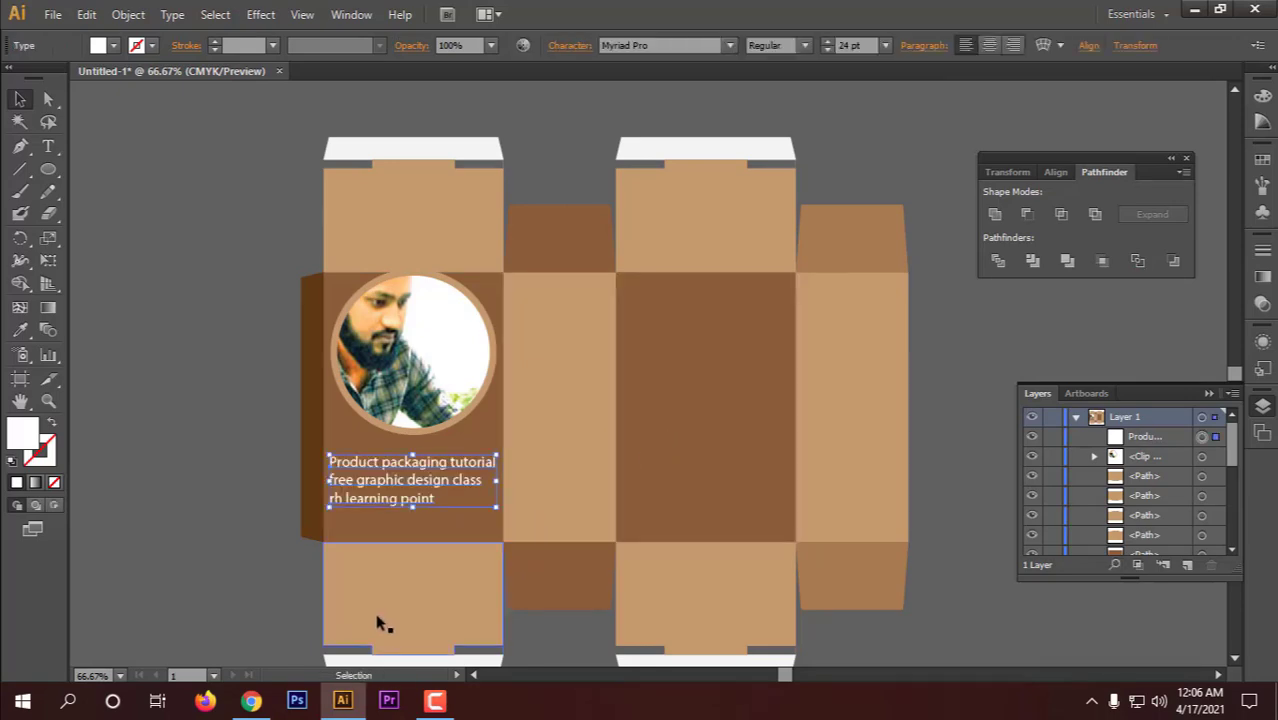
- Switch to Chrome, search for "lorem ipsum" and open the lipsum.com result
left_click(251, 700)
left_click(251, 15)
left_click(275, 47)
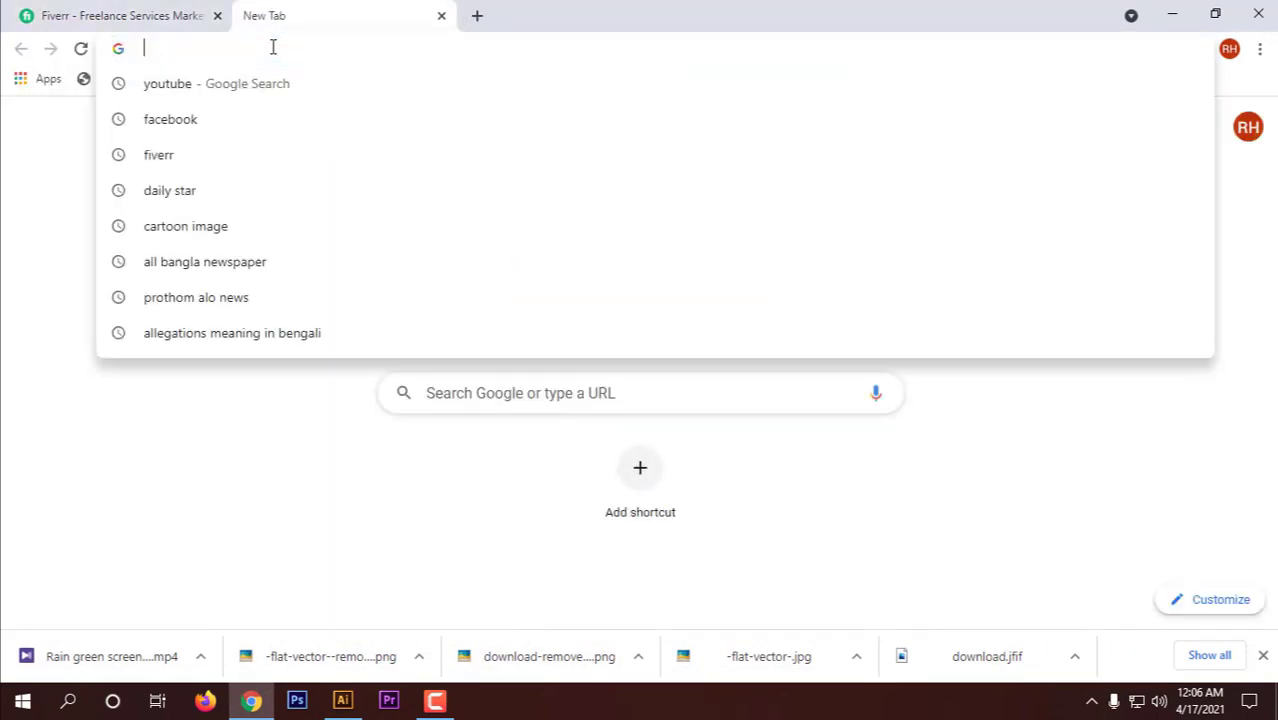
type("lo")
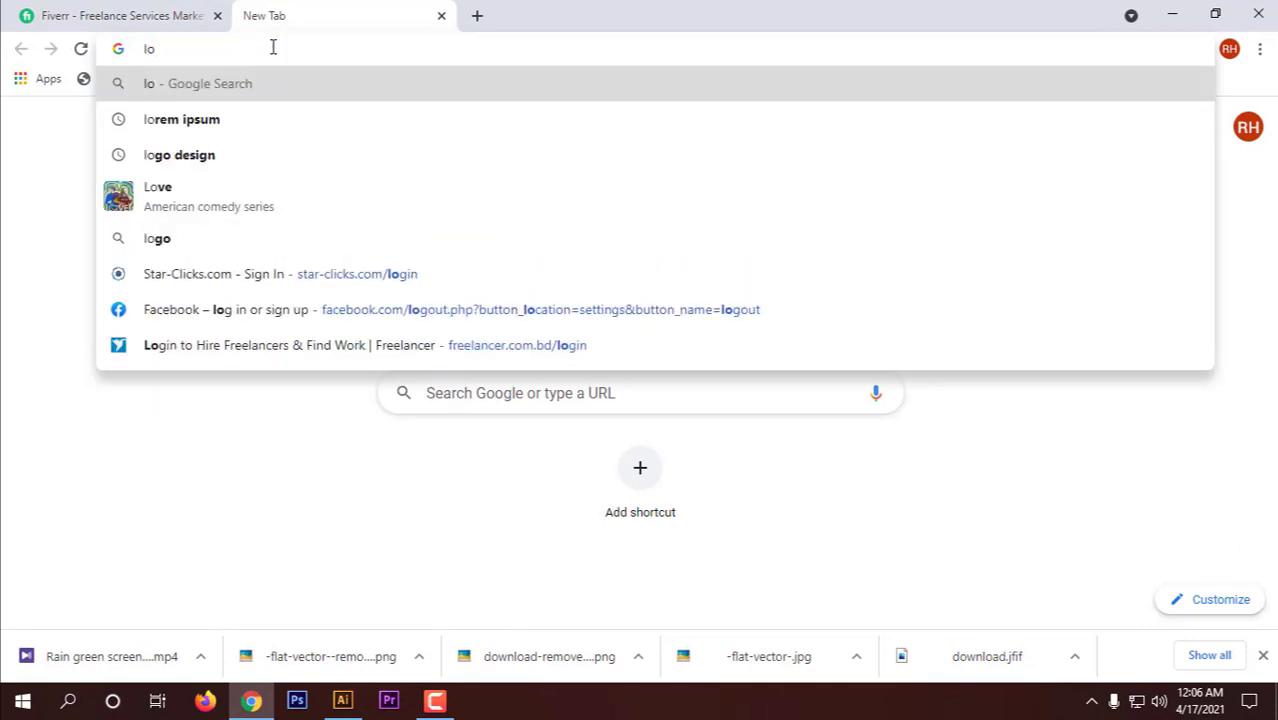
left_click(254, 122)
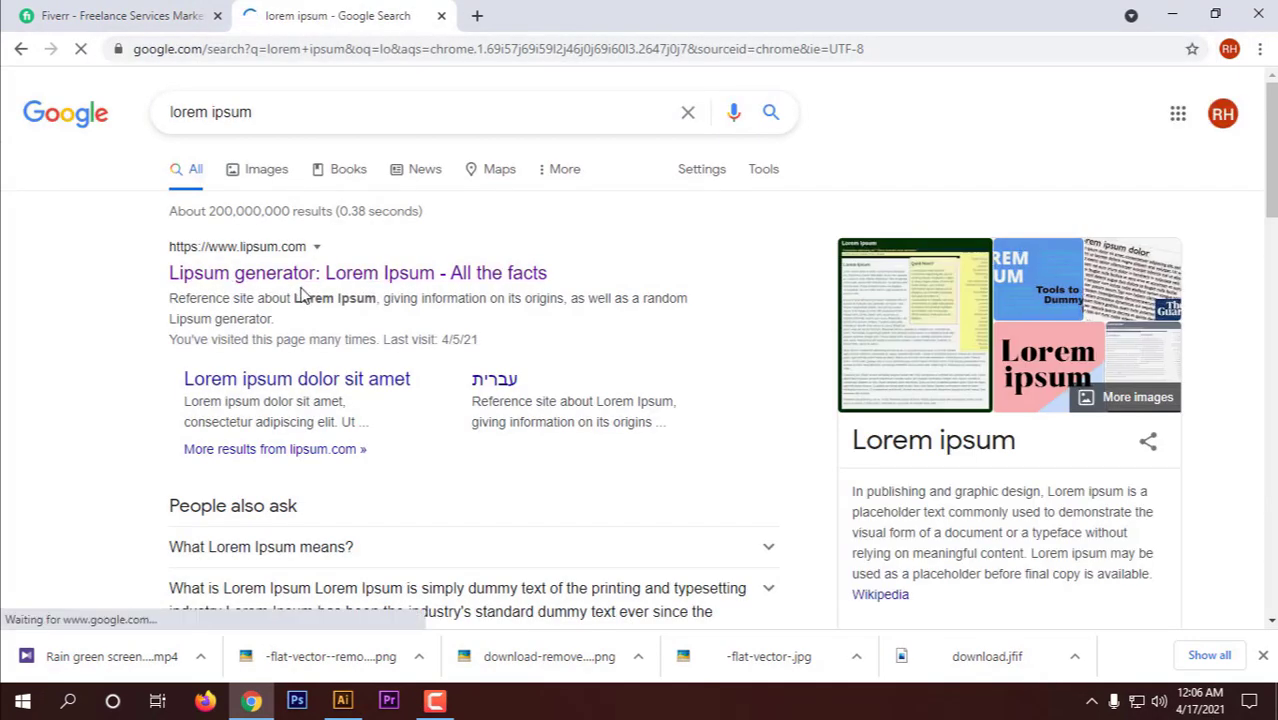
left_click(359, 274)
- Copy the first four lines of the "What is Lorem Ipsum?" paragraph, through "It has"
scroll(483, 393, "down", 3)
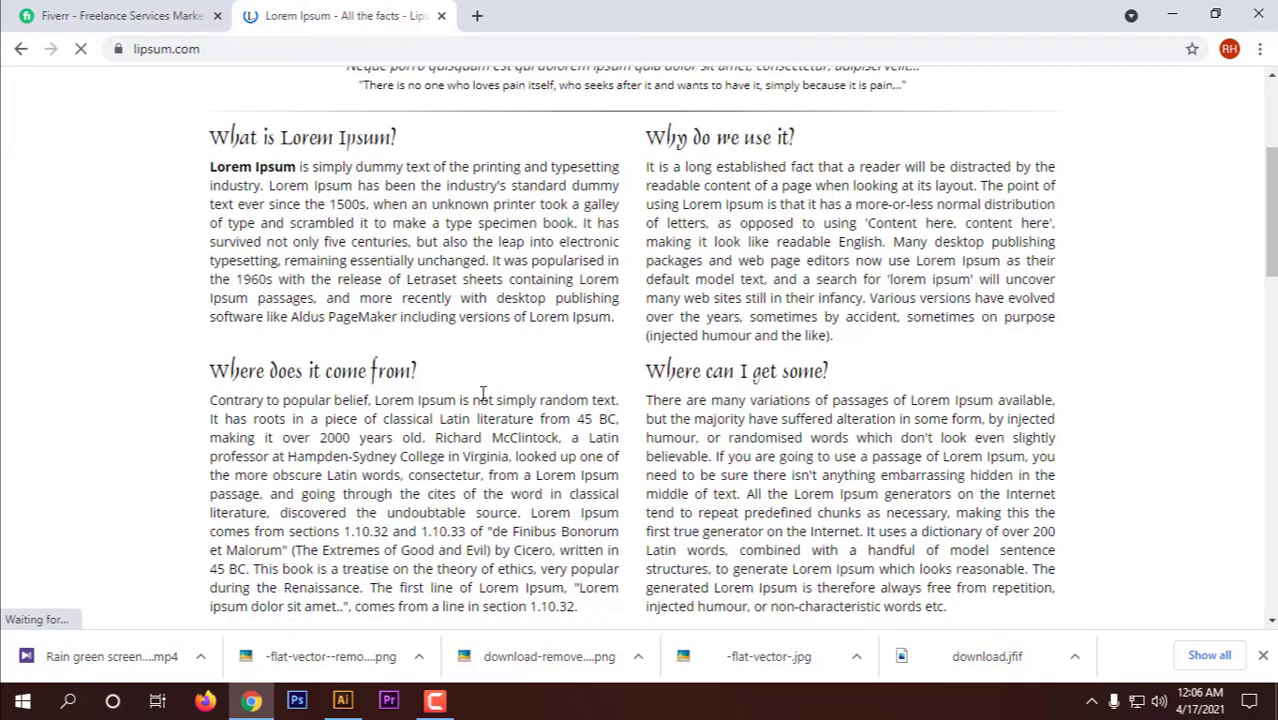
left_click_drag(210, 166, 622, 230)
key("ctrl+c")
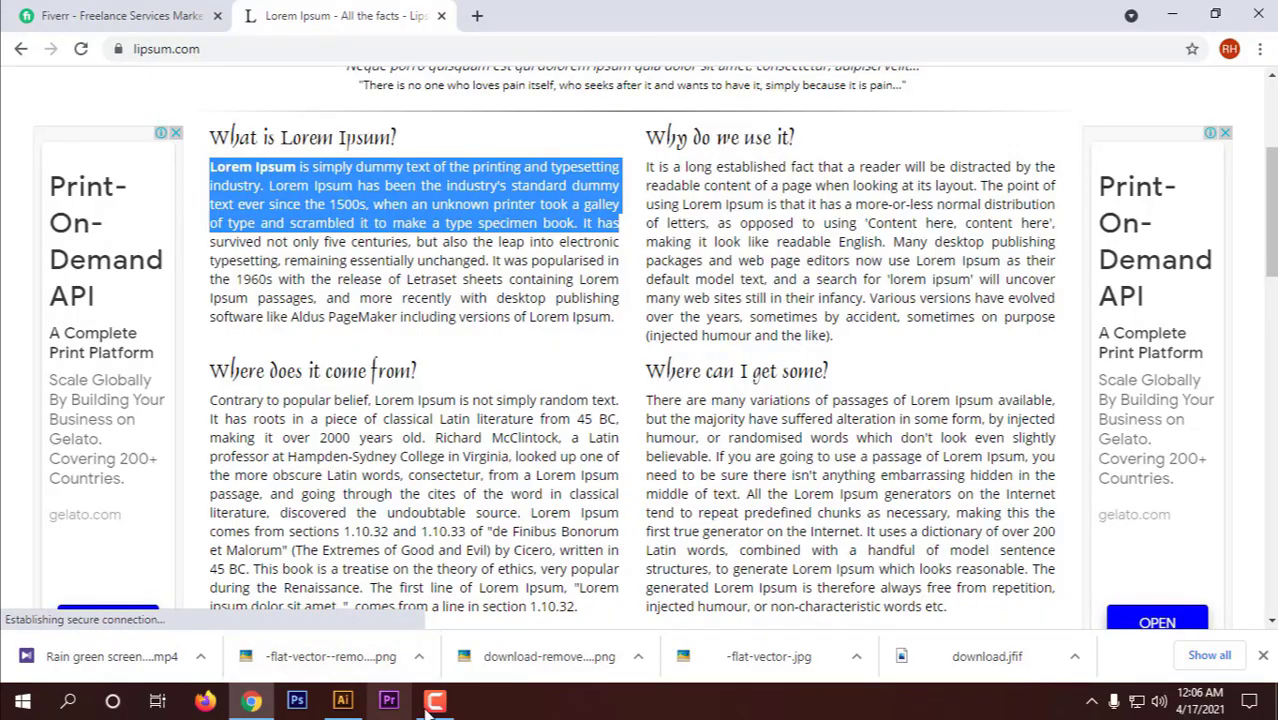
- Switch back to Illustrator, create a tall area-text frame beside the box and paste the copied lorem ipsum text into it
left_click(342, 700)
left_click(47, 146)
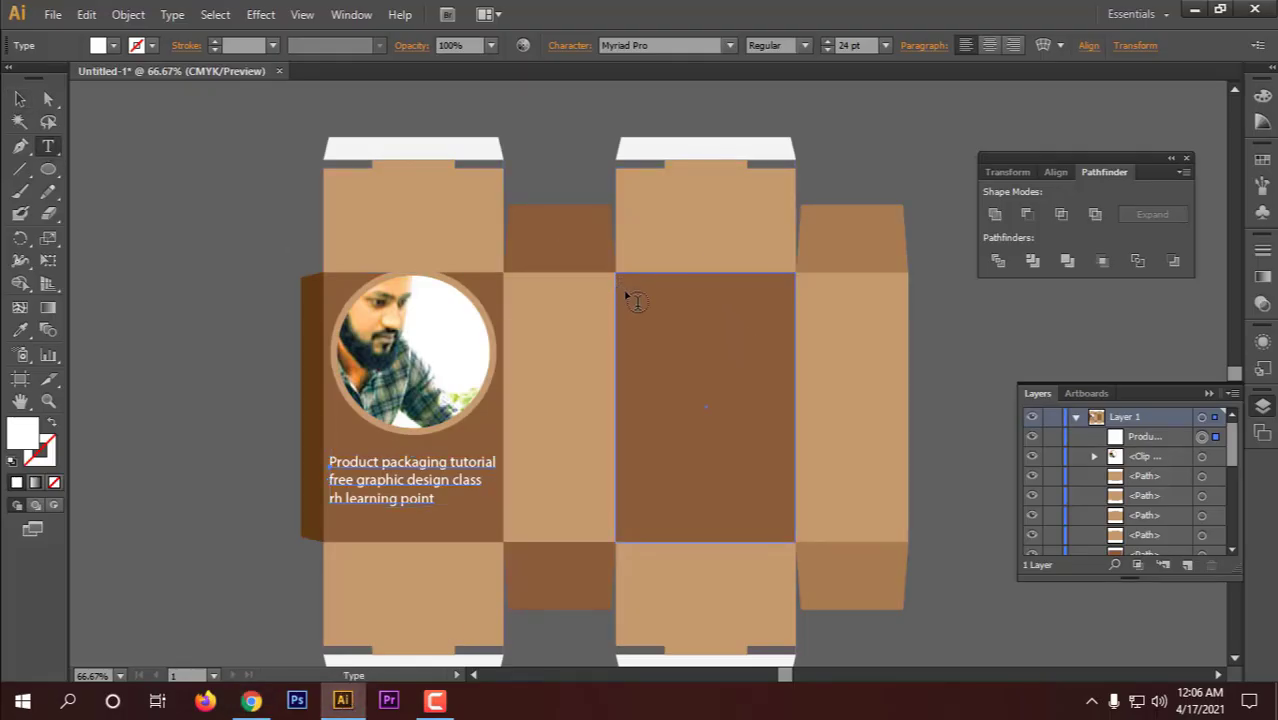
left_click_drag(114, 185, 278, 545)
key("ctrl+v")
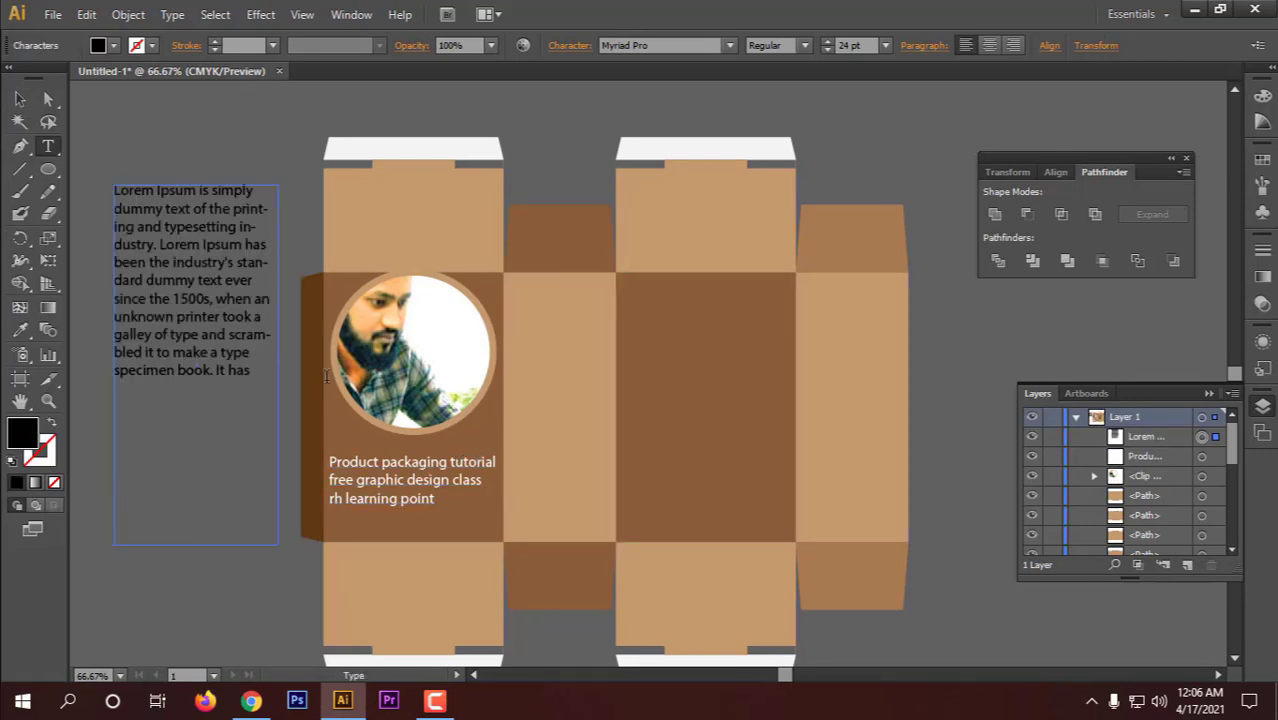
- Finish editing the lorem ipsum text and set its font size to 16 pt
left_click(829, 49)
key("Escape")
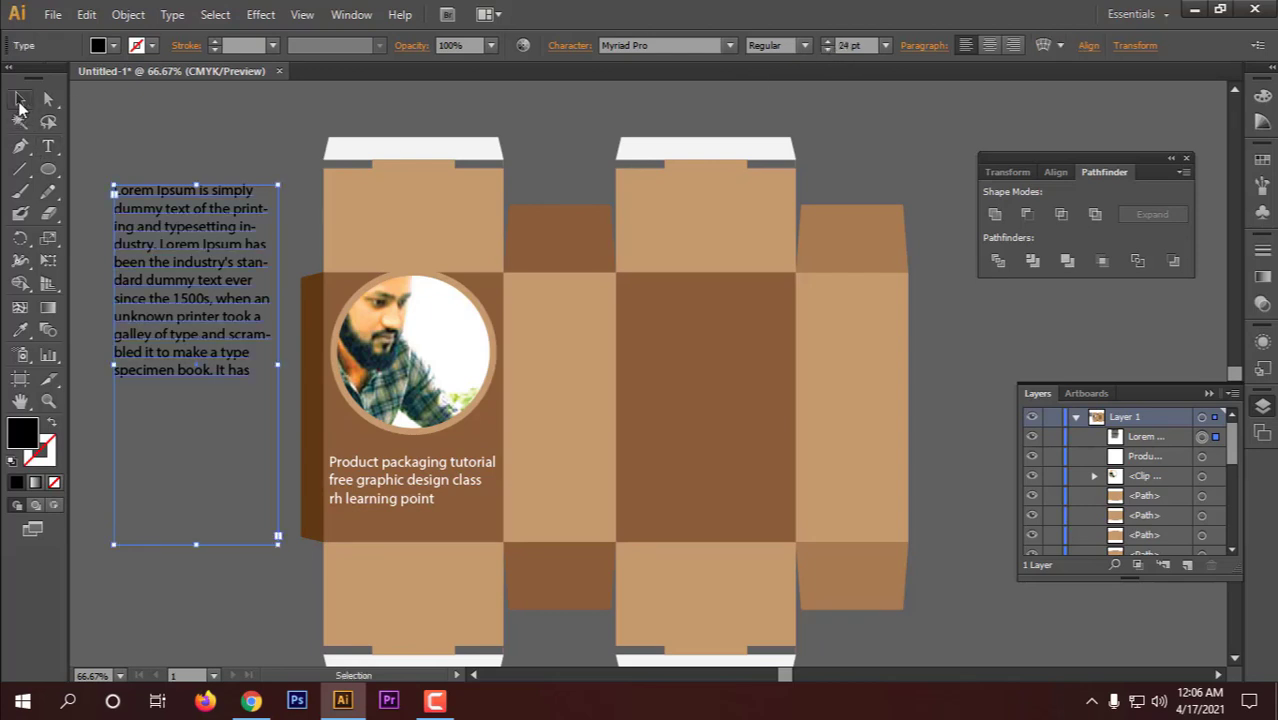
left_click(830, 50)
left_click(827, 42)
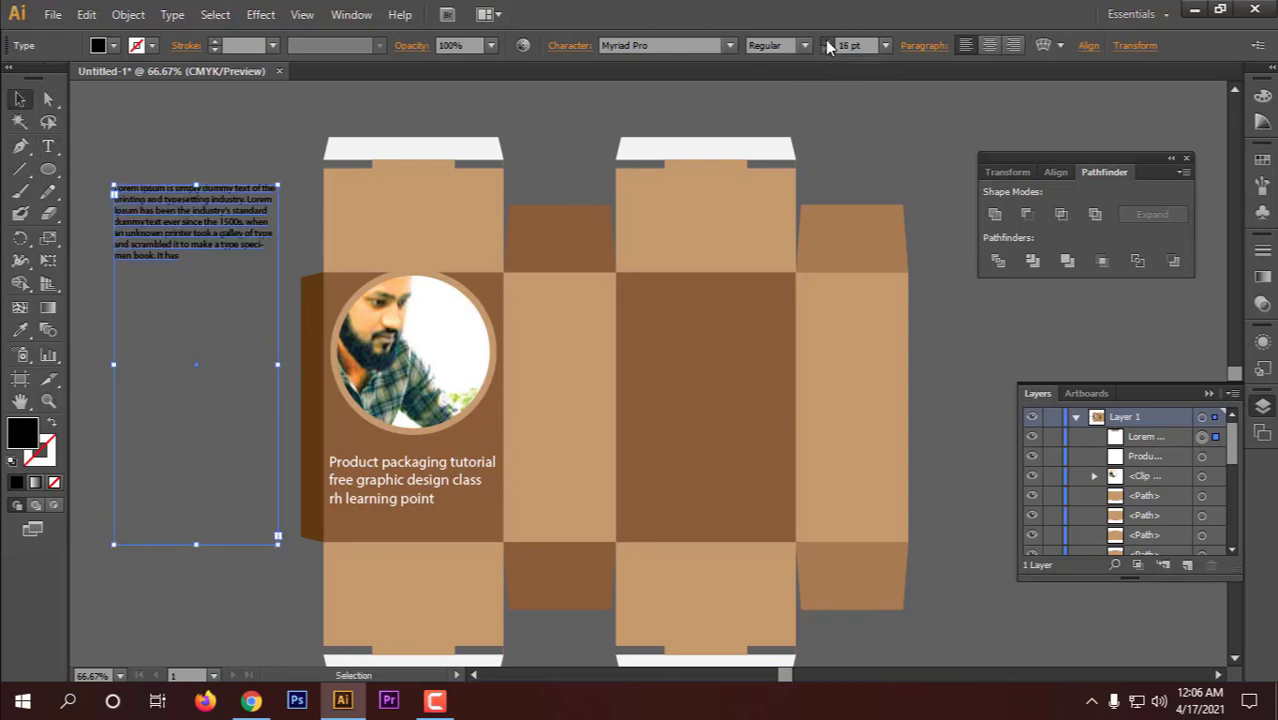
- Increase the lorem ipsum text's font size to 29 pt and change its fill to white
left_click(827, 42)
left_click(827, 51)
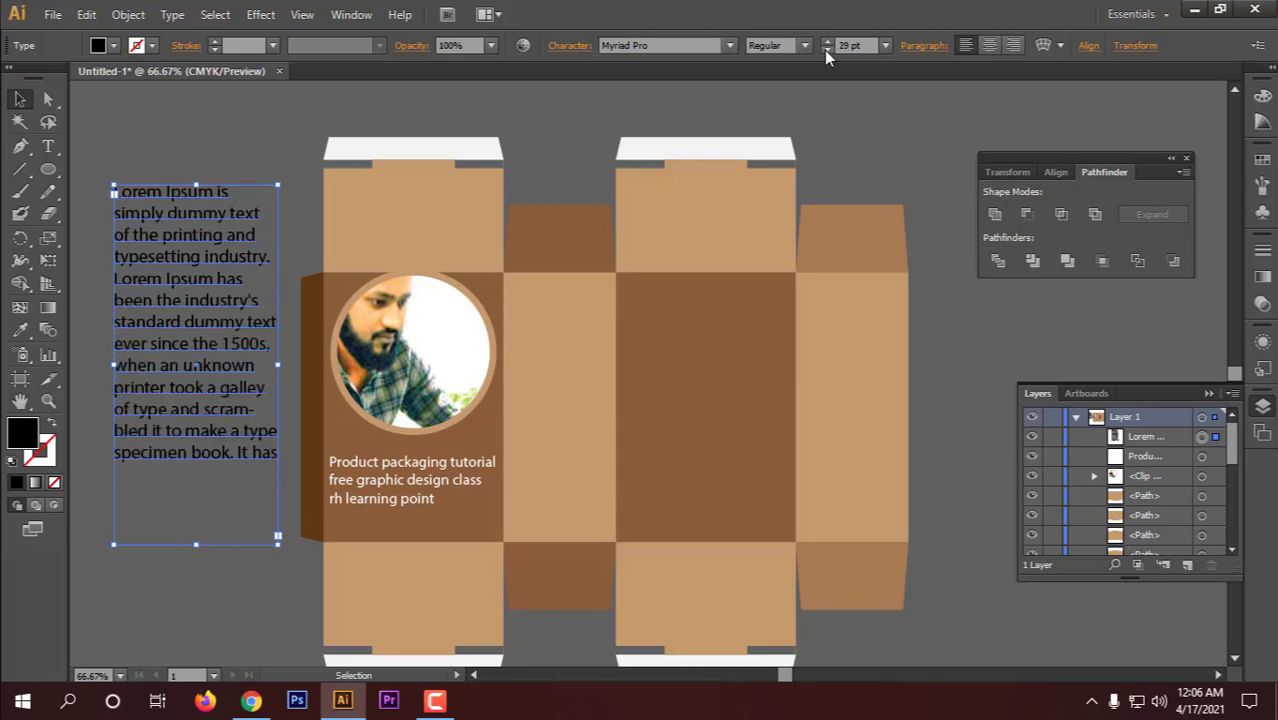
left_click(120, 107)
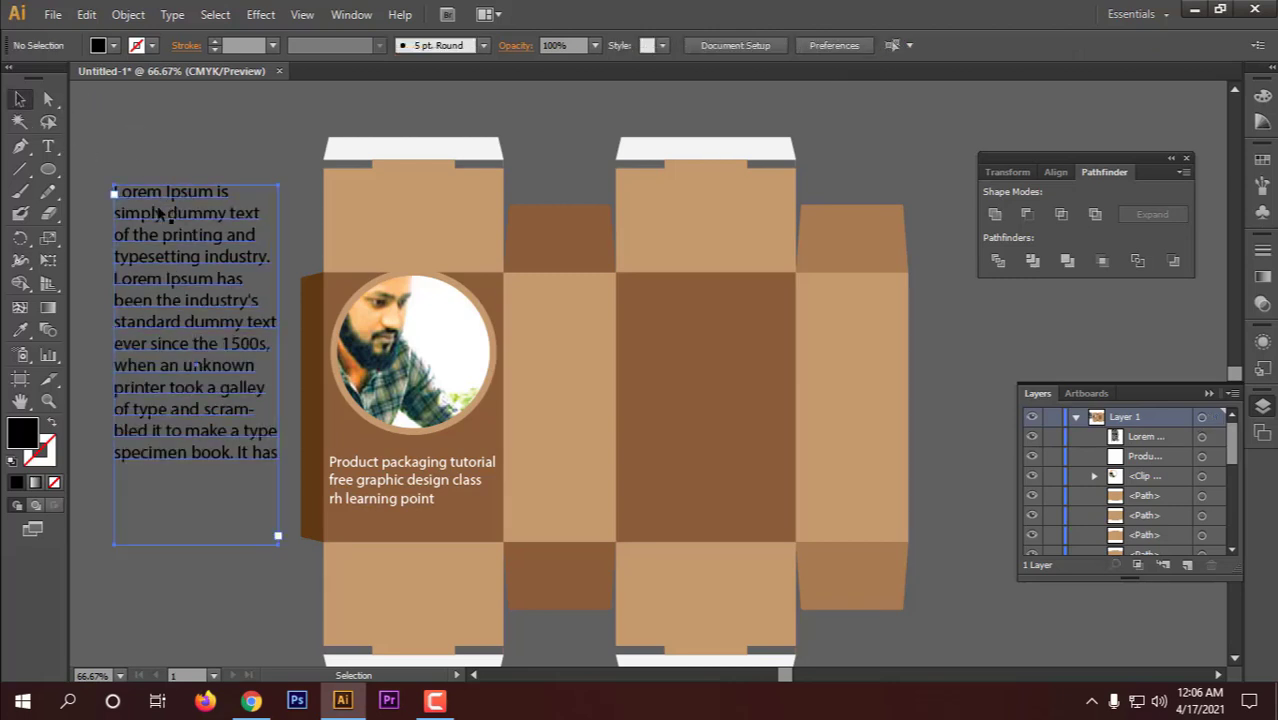
left_click(158, 212)
left_click(113, 45)
left_click(39, 77)
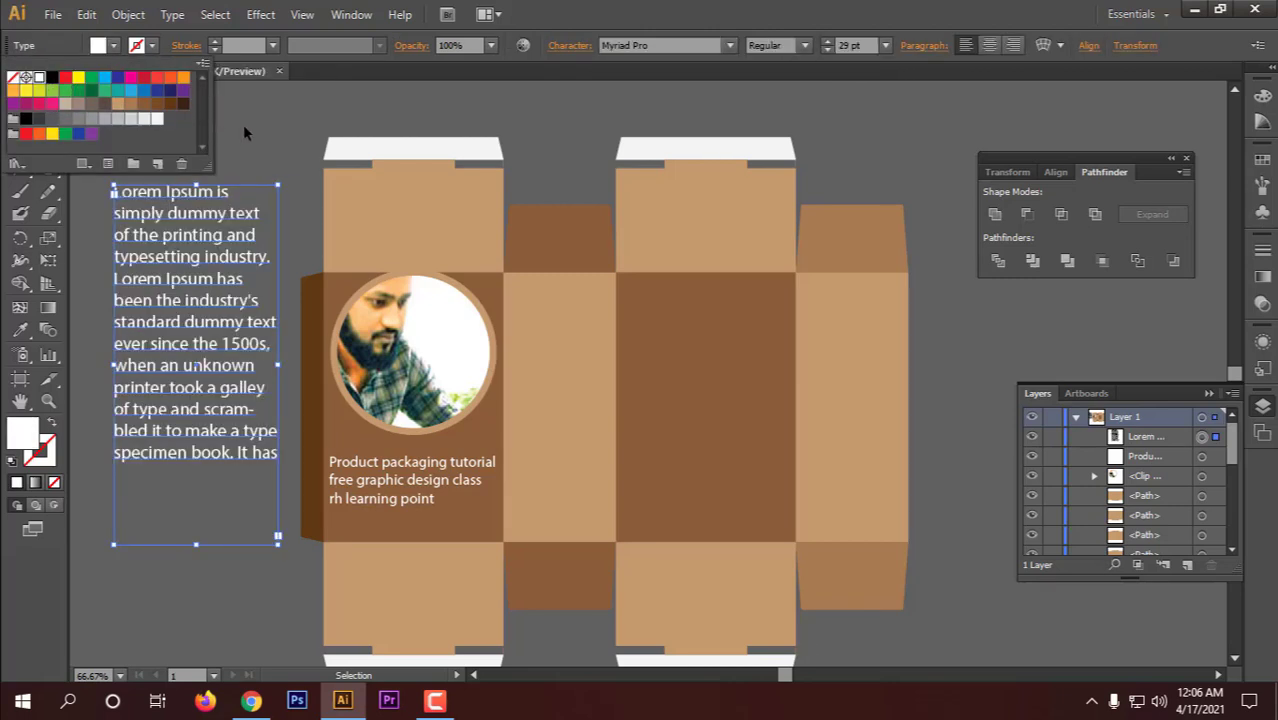
left_click(243, 124)
- Move the lorem ipsum text onto the empty dark brown panel, just below its upper edge, and set its font size to 26 pt
left_click_drag(188, 252, 698, 340)
left_click(826, 41)
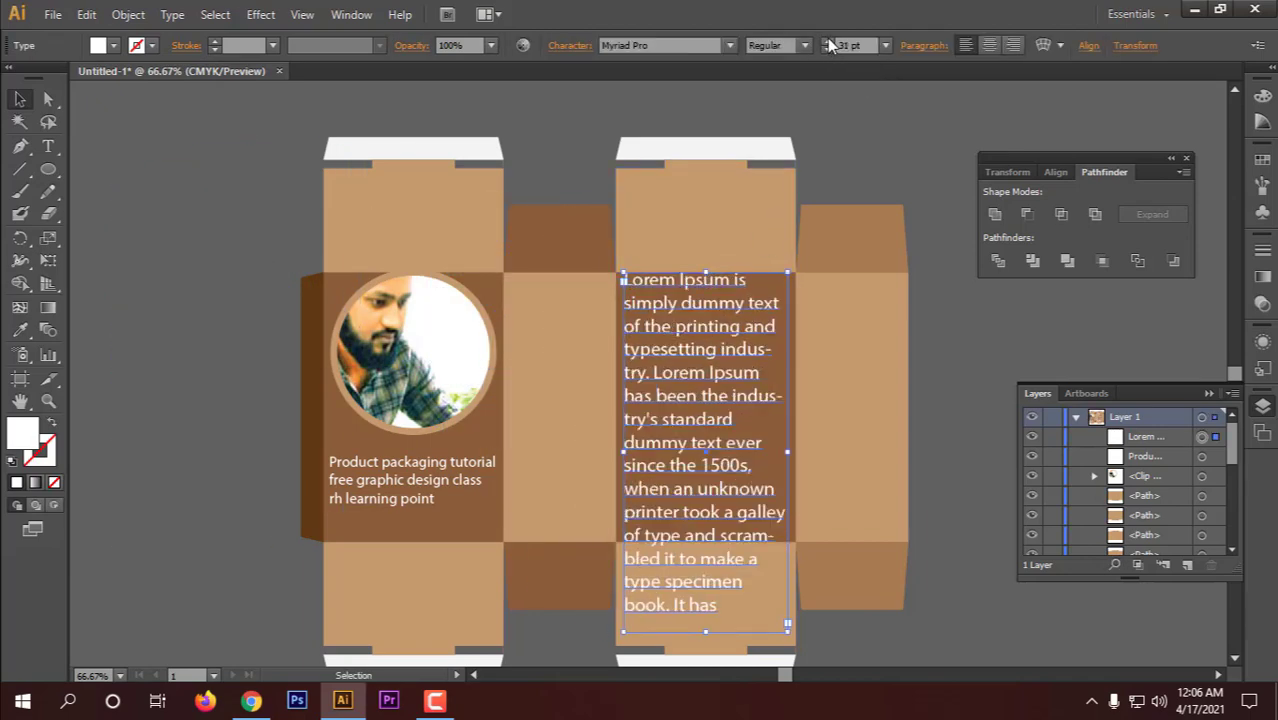
left_click(825, 50)
left_click(825, 50)
left_click(825, 50)
left_click(825, 50)
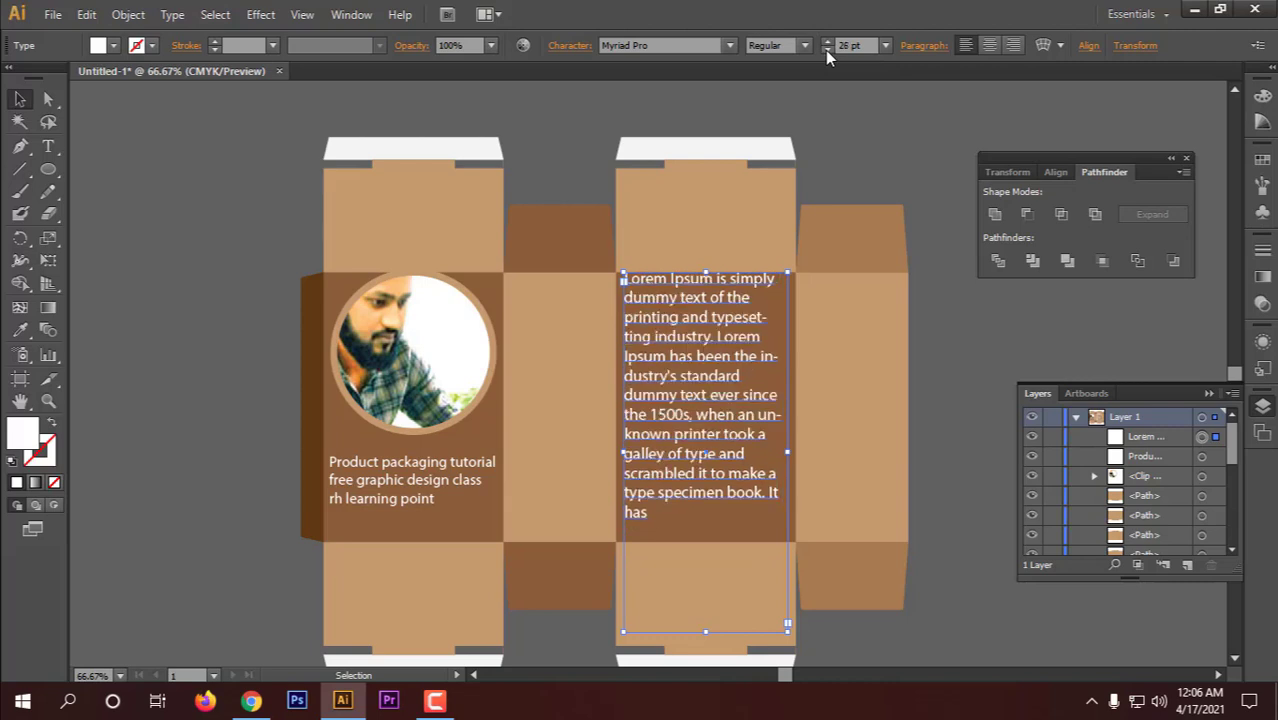
left_click(834, 132)
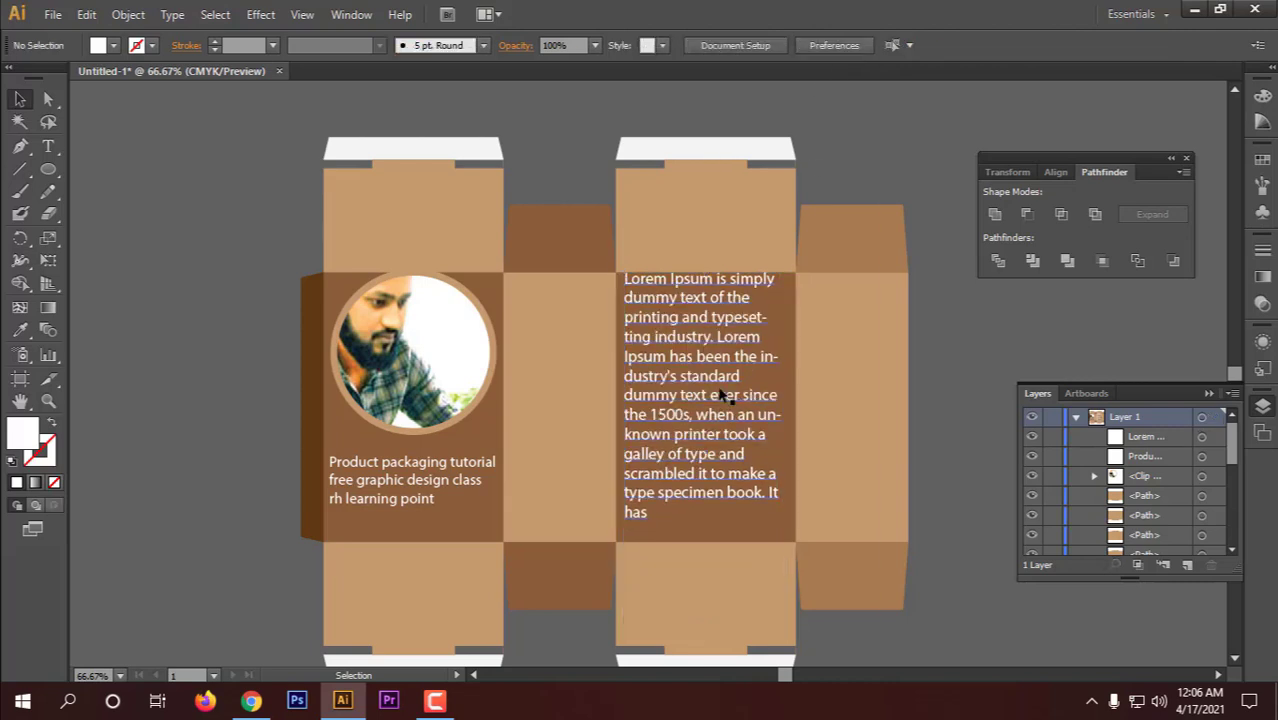
left_click_drag(689, 298, 693, 316)
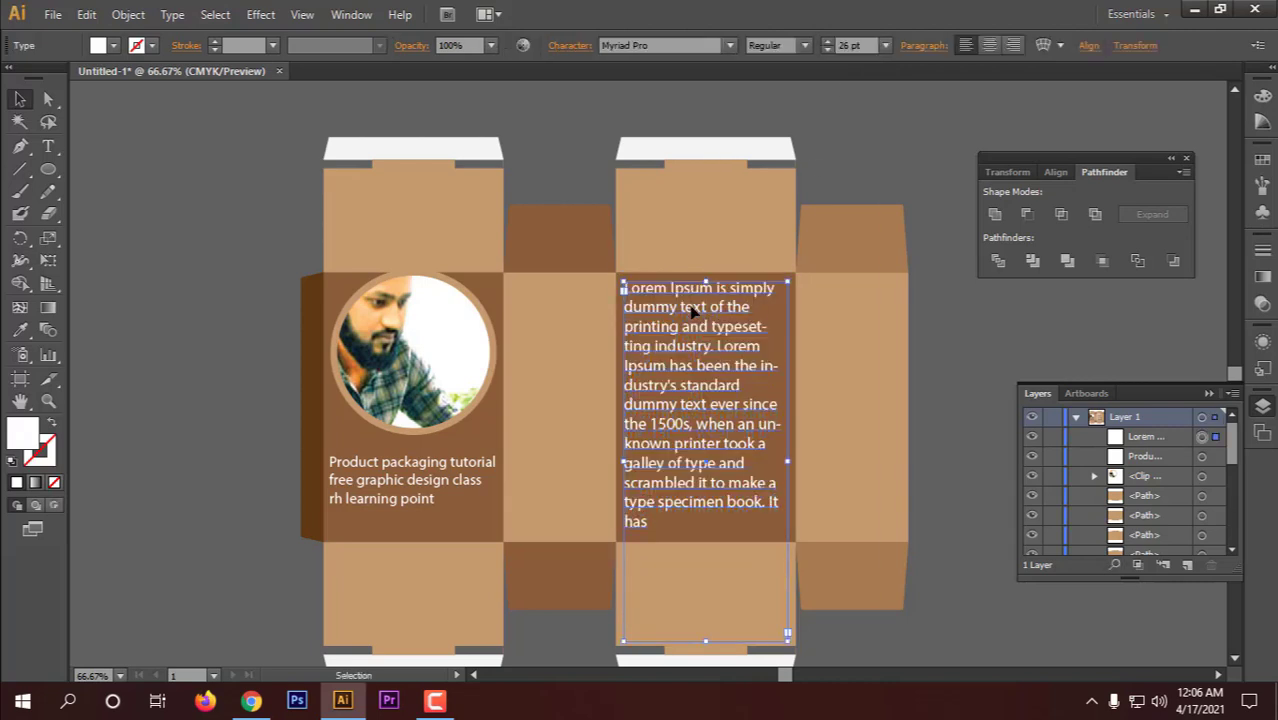
left_click(856, 163)
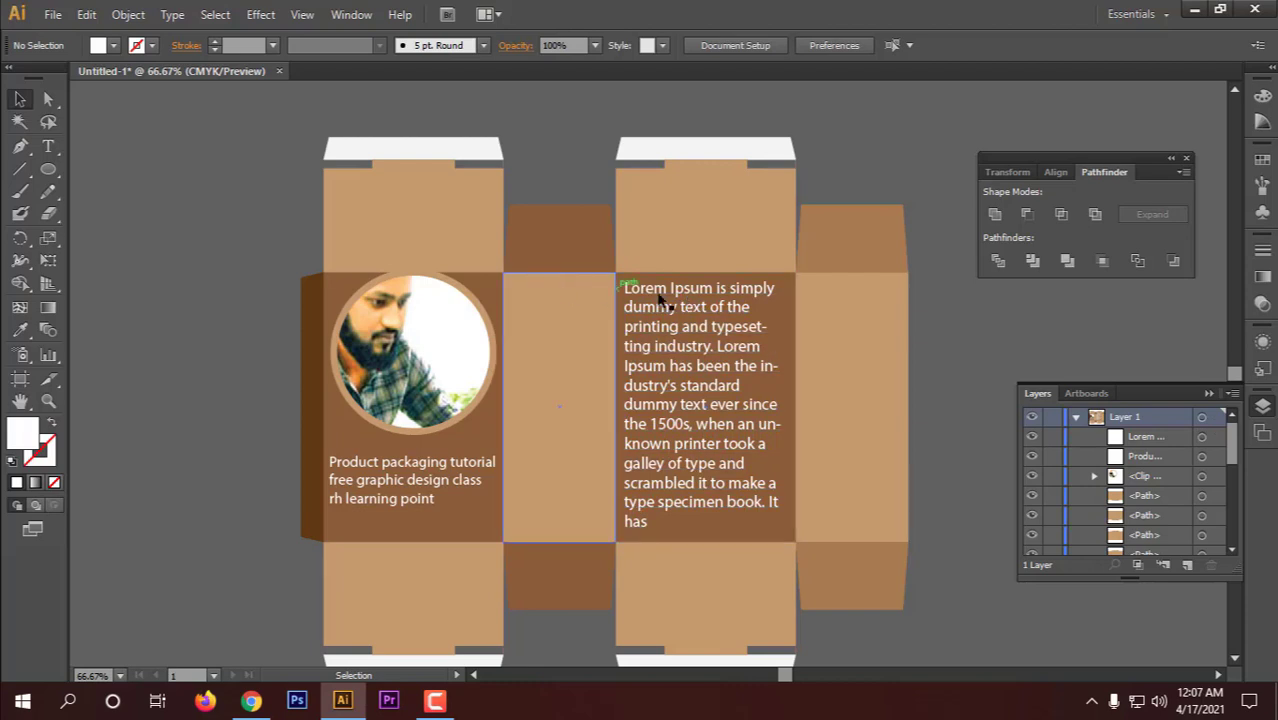
- Set the opening words "Lorem Ipsum" of the panel text to 29 pt
left_click(697, 296)
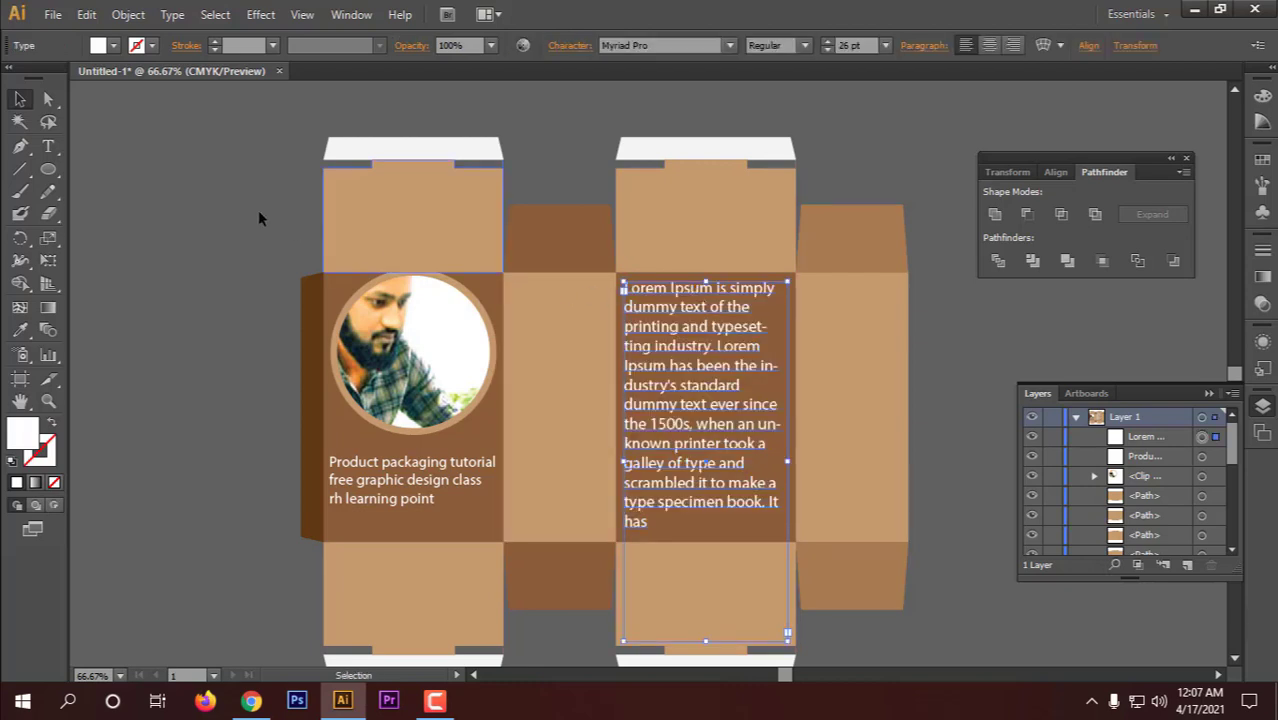
left_click(48, 147)
left_click_drag(720, 288, 662, 287)
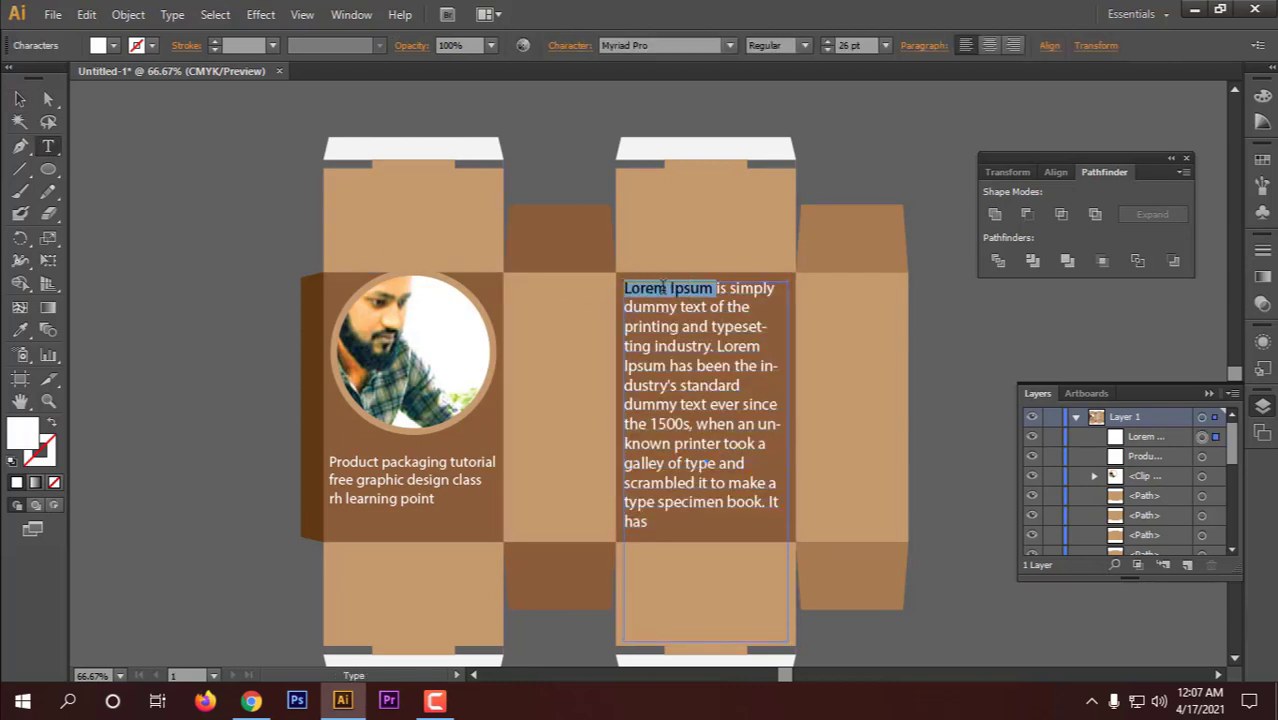
left_click(828, 42)
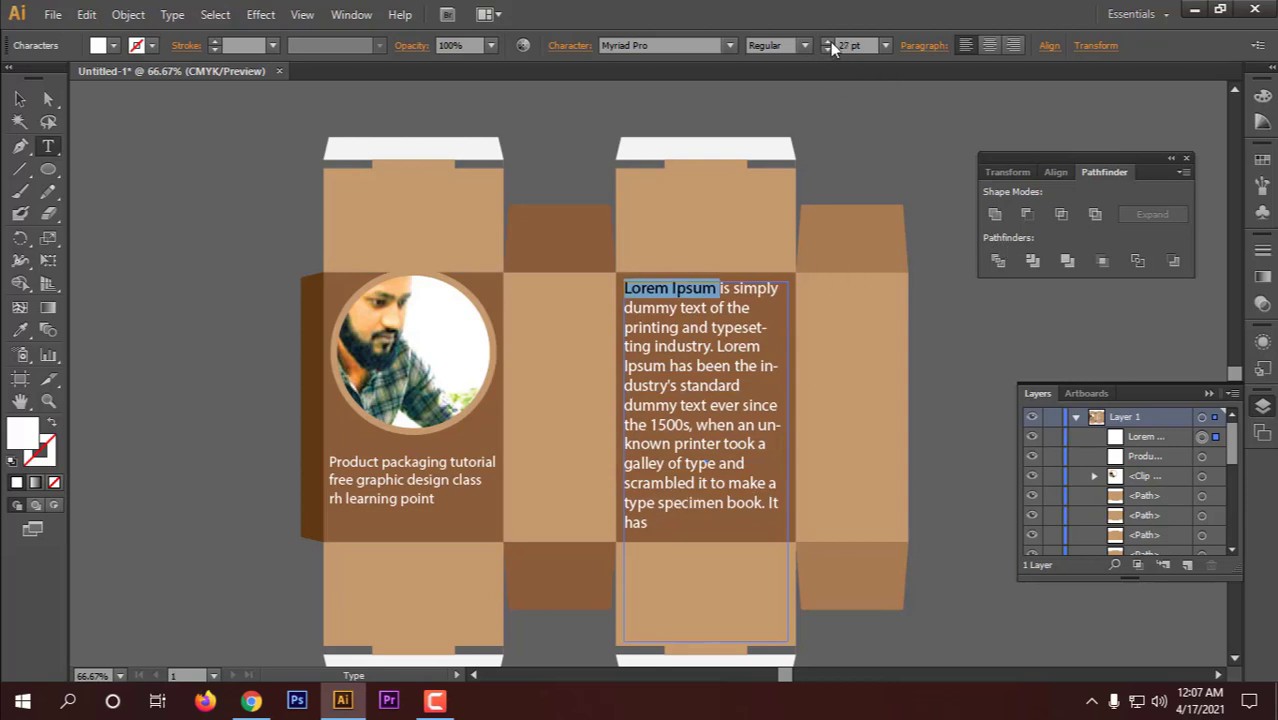
left_click(828, 42)
left_click(828, 42)
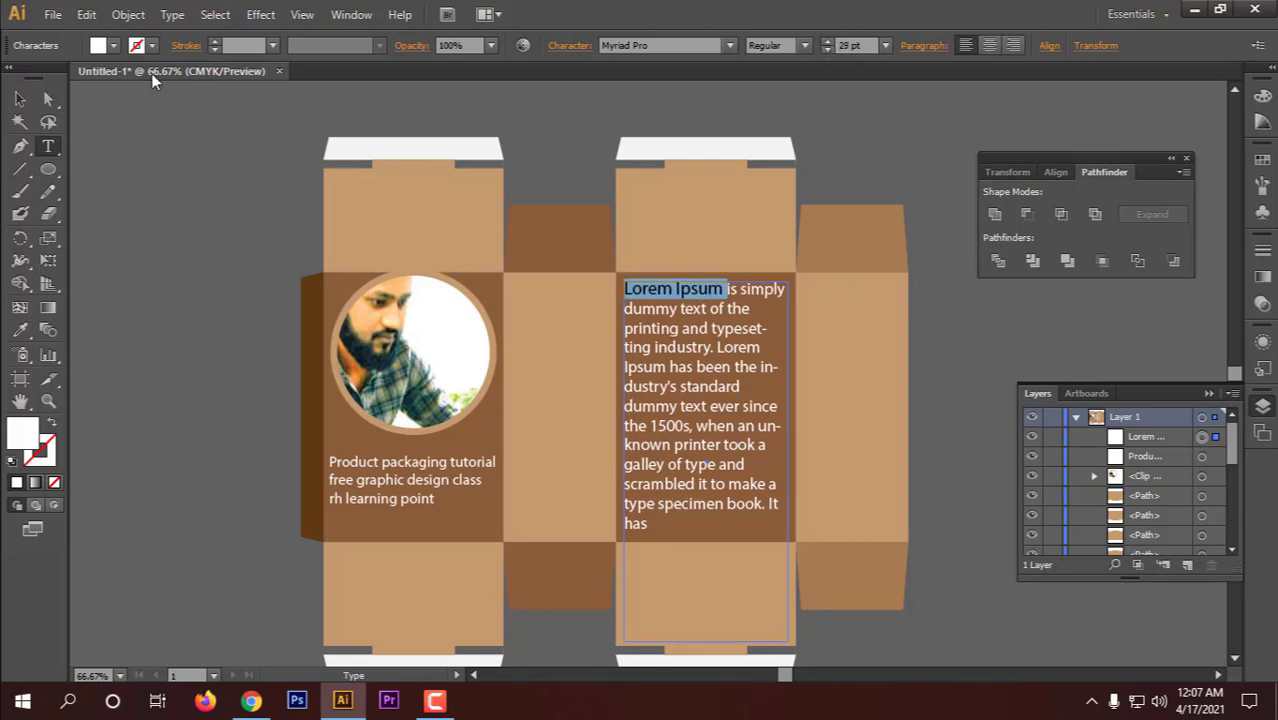
- Recolour the opening words "Lorem Ipsum" with the dark blue swatch C=100 M=100 Y=25 K=25 and finish editing the text
left_click(113, 45)
left_click(65, 77)
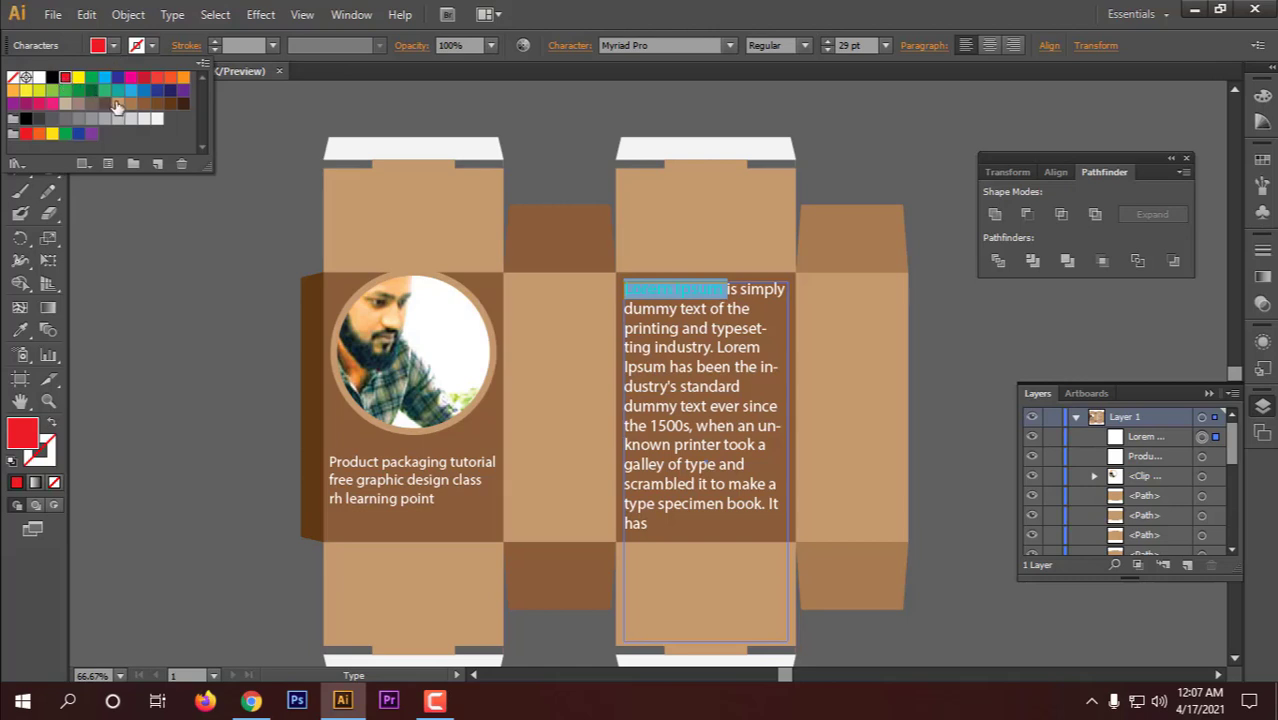
left_click(157, 104)
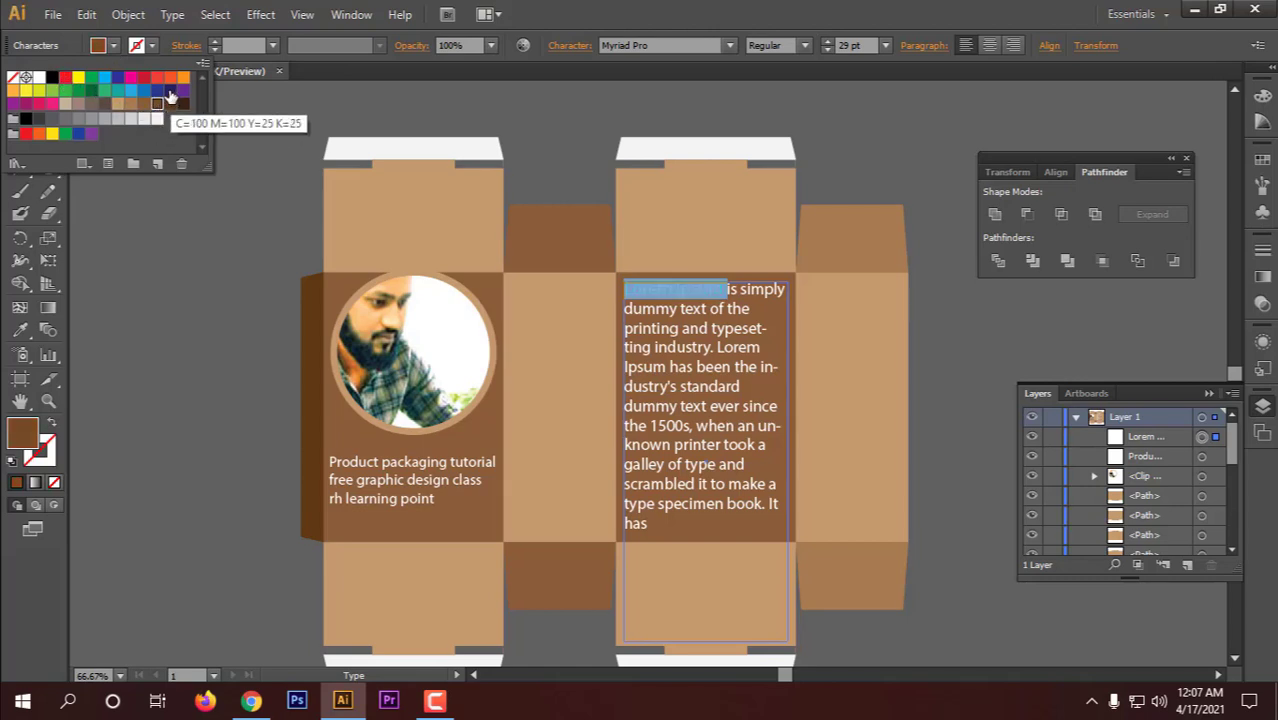
left_click(170, 92)
left_click(652, 30)
left_click(20, 99)
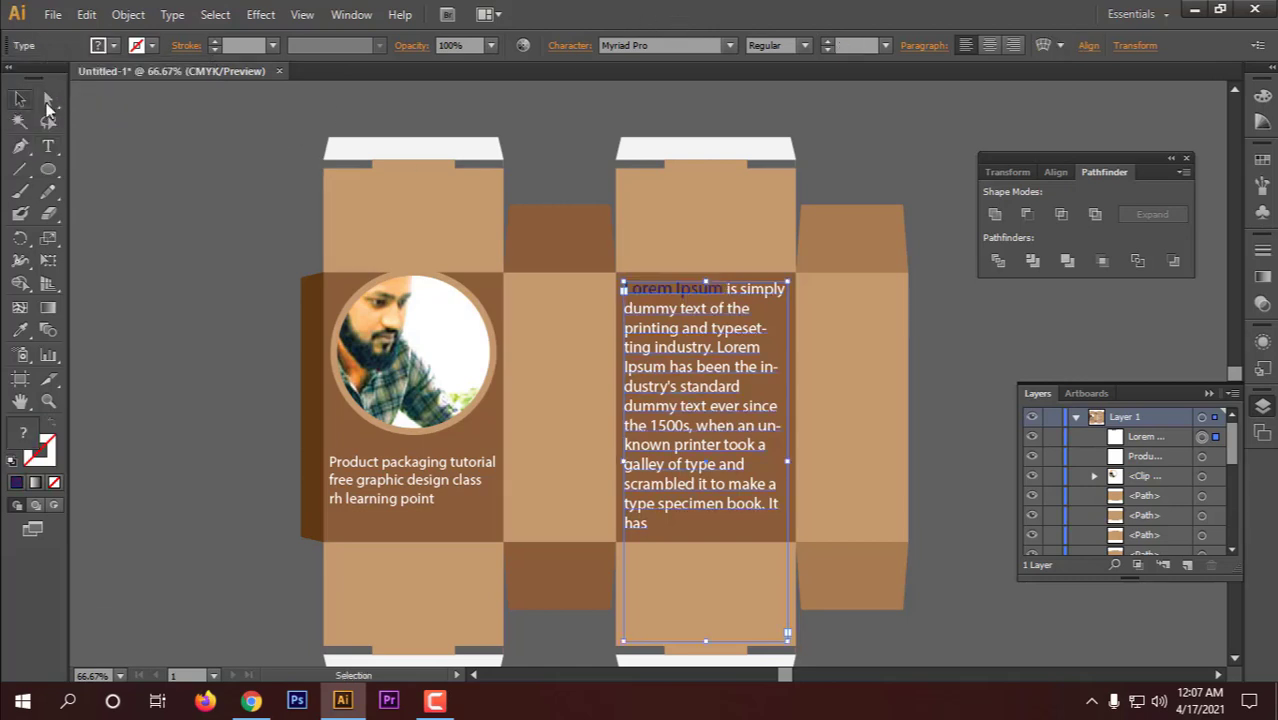
left_click(380, 166)
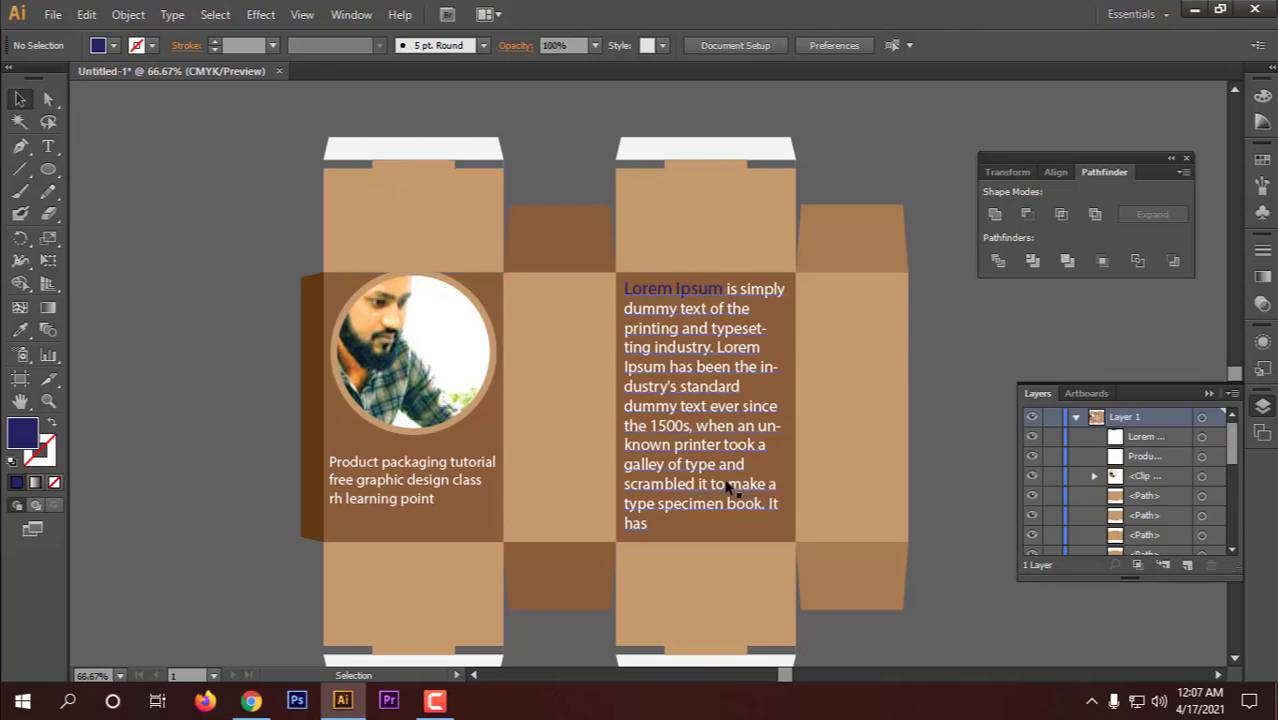
- Collapse the Layers panel and close the floating Pathfinder panel to leave the whole box template in clear view
left_click(1208, 393)
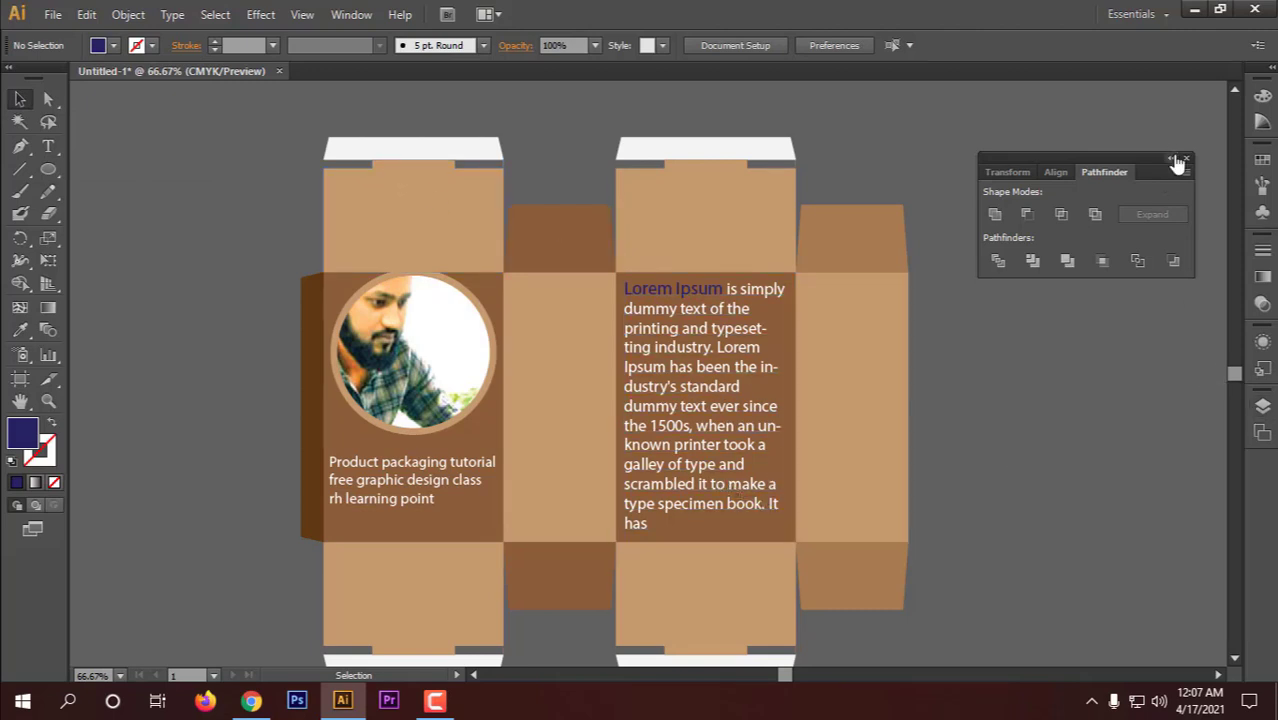
left_click(1176, 160)
left_click(1067, 159)
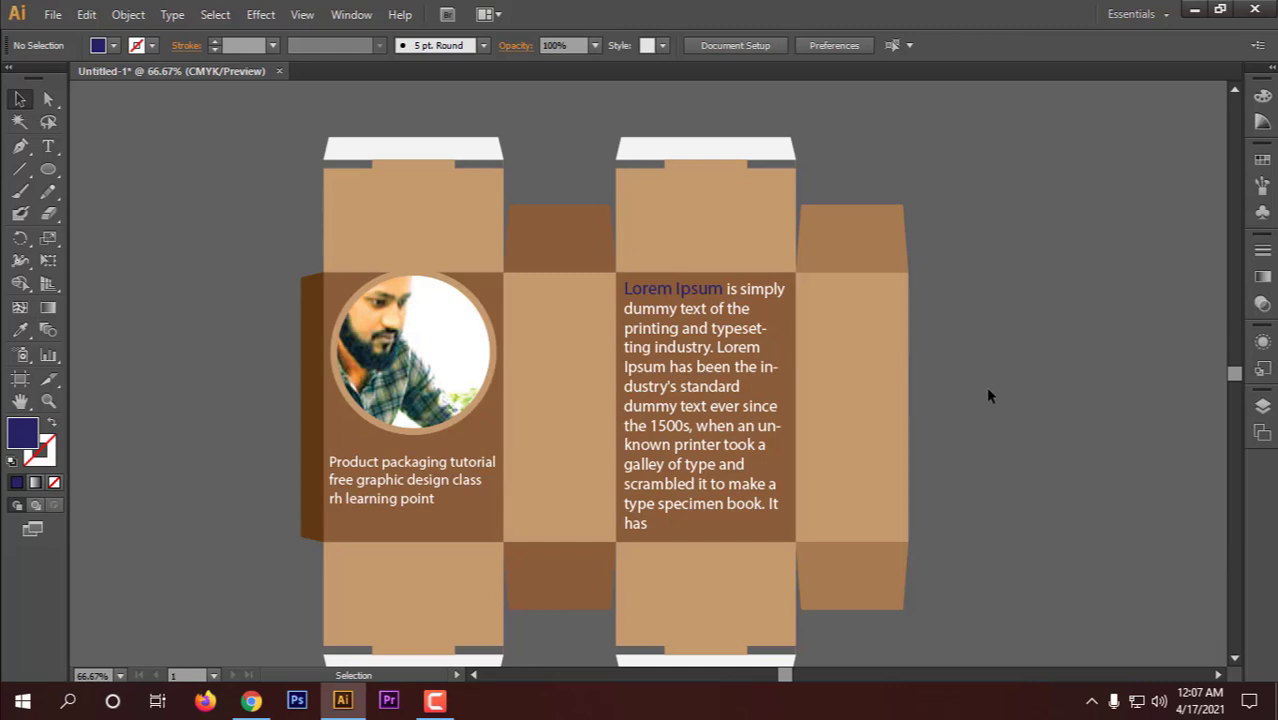
scroll(985, 367, "down", 1, "alt")
scroll(1017, 381, "up", 1, "alt")
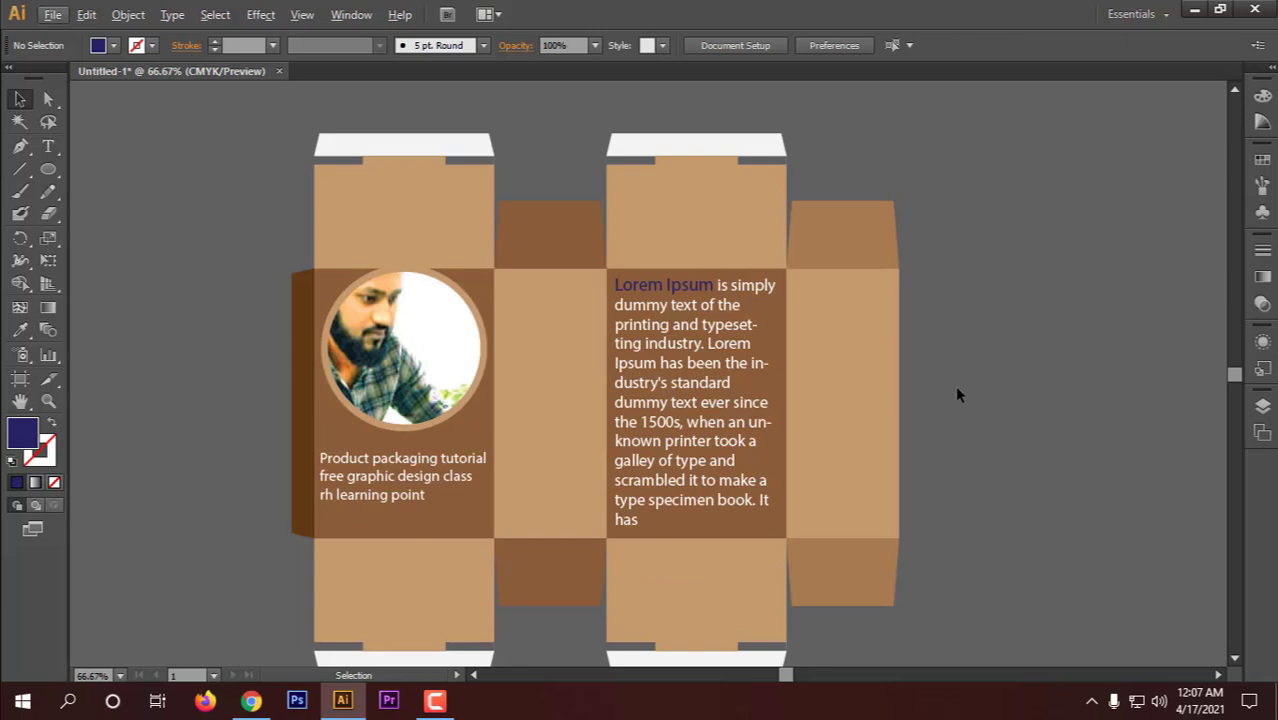
scroll(950, 396, "down", 1)
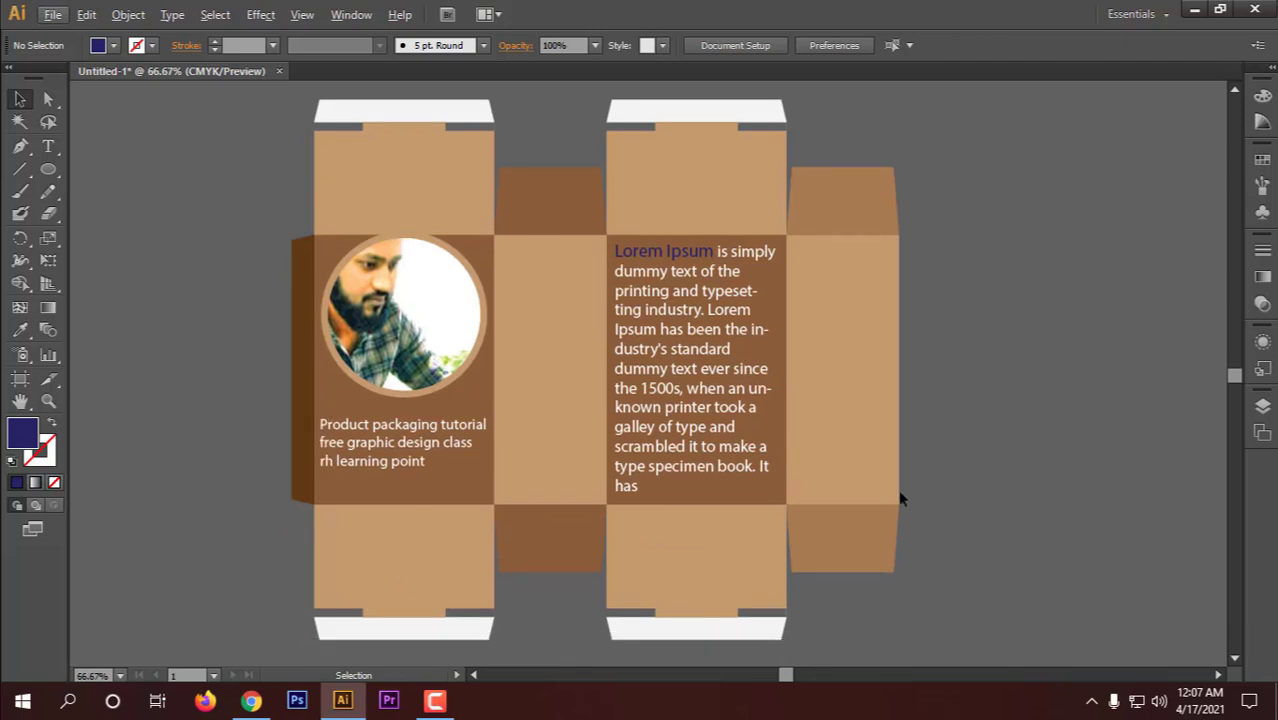
- Start exporting the artwork to the Desktop in JPEG format, without replacing the existing Untitled-1 file
left_click(53, 15)
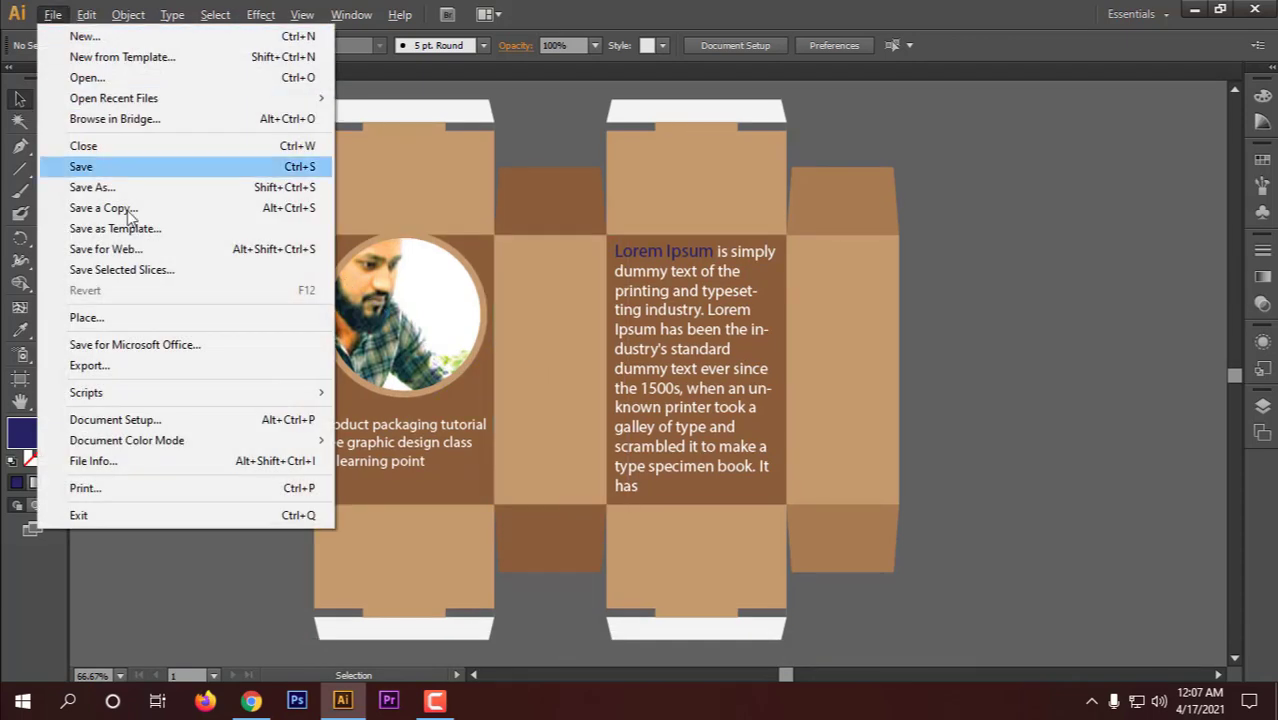
left_click(134, 365)
left_click(362, 504)
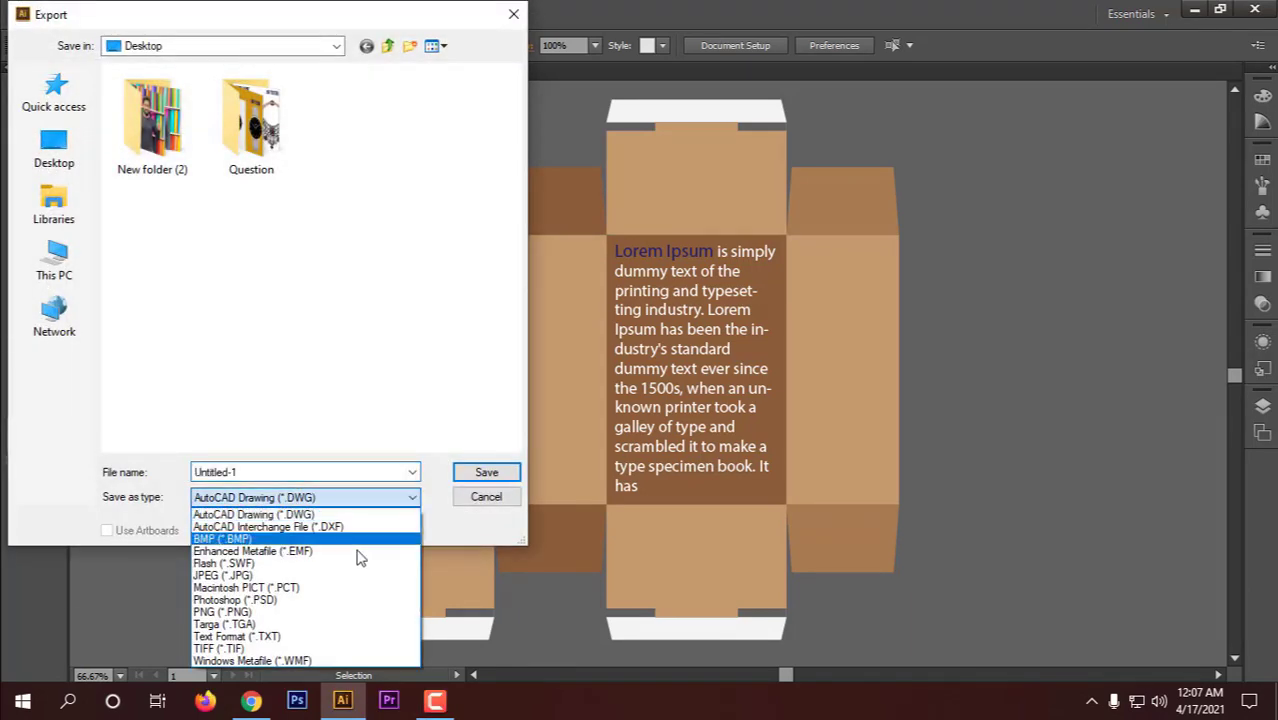
left_click(282, 585)
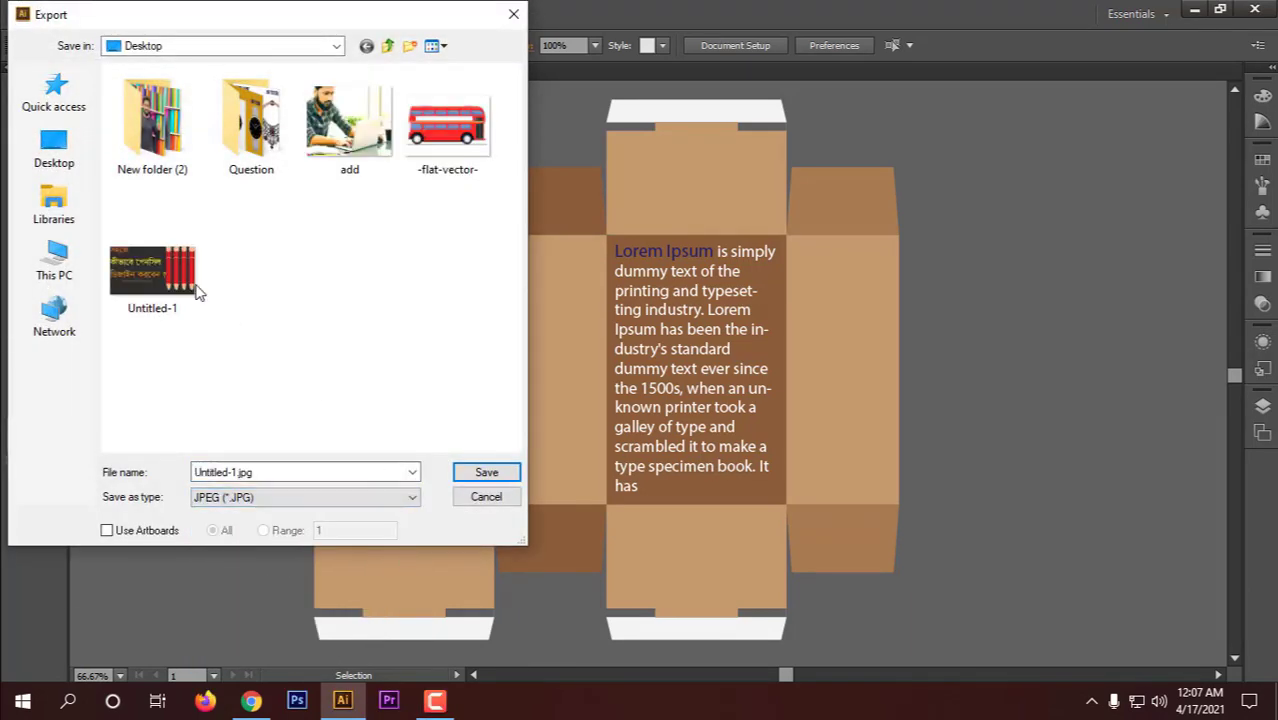
left_click(56, 155)
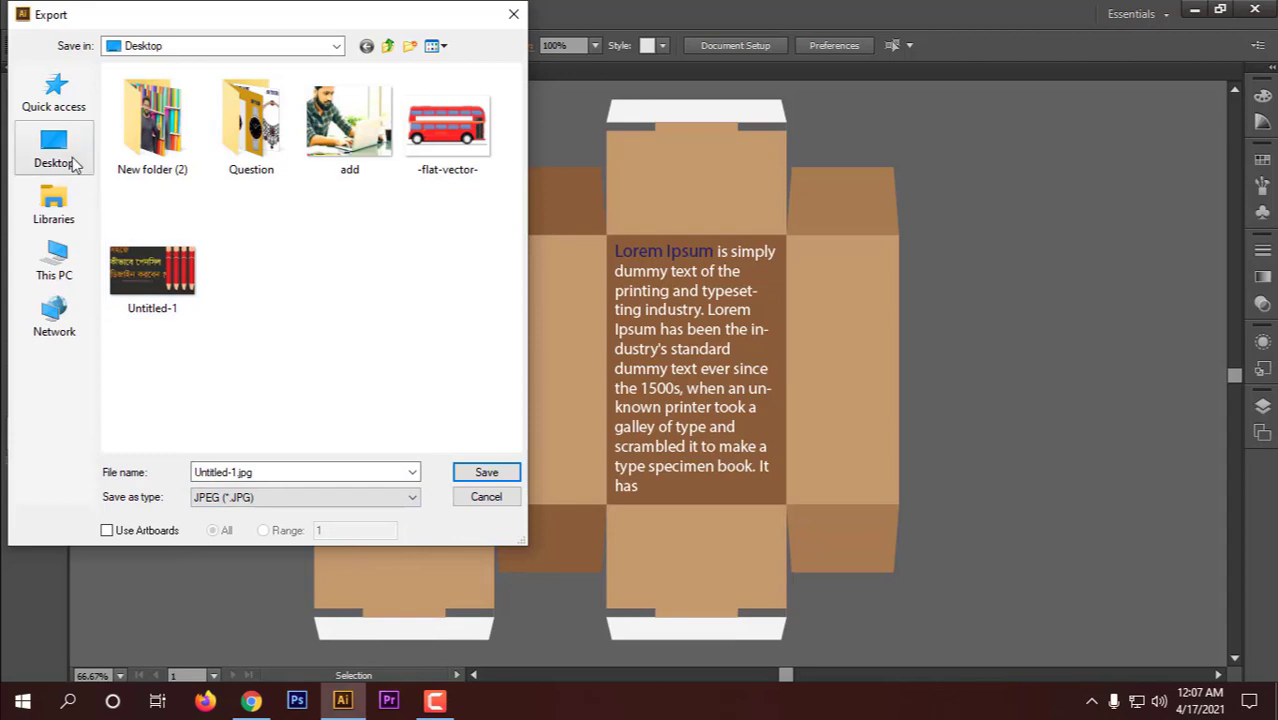
left_click(488, 472)
left_click(752, 414)
- Name the export file "product" and save it as a JPEG on the Desktop
left_click(292, 472)
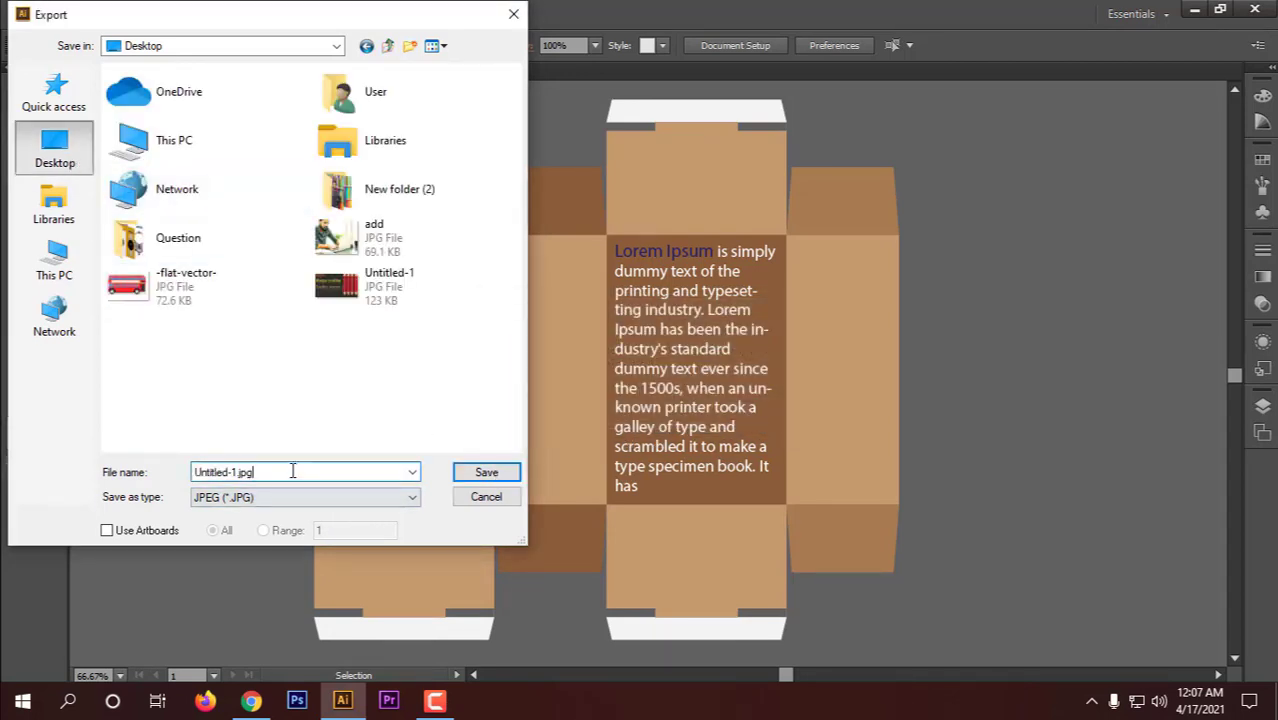
key("BackSpace")
key("BackSpace")
key("BackSpace")
key("BackSpace")
key("BackSpace")
key("BackSpace")
key("BackSpace")
key("BackSpace")
key("BackSpace")
key("BackSpace")
key("BackSpace")
key("BackSpace")
key("BackSpace")
key("BackSpace")
type("pro")
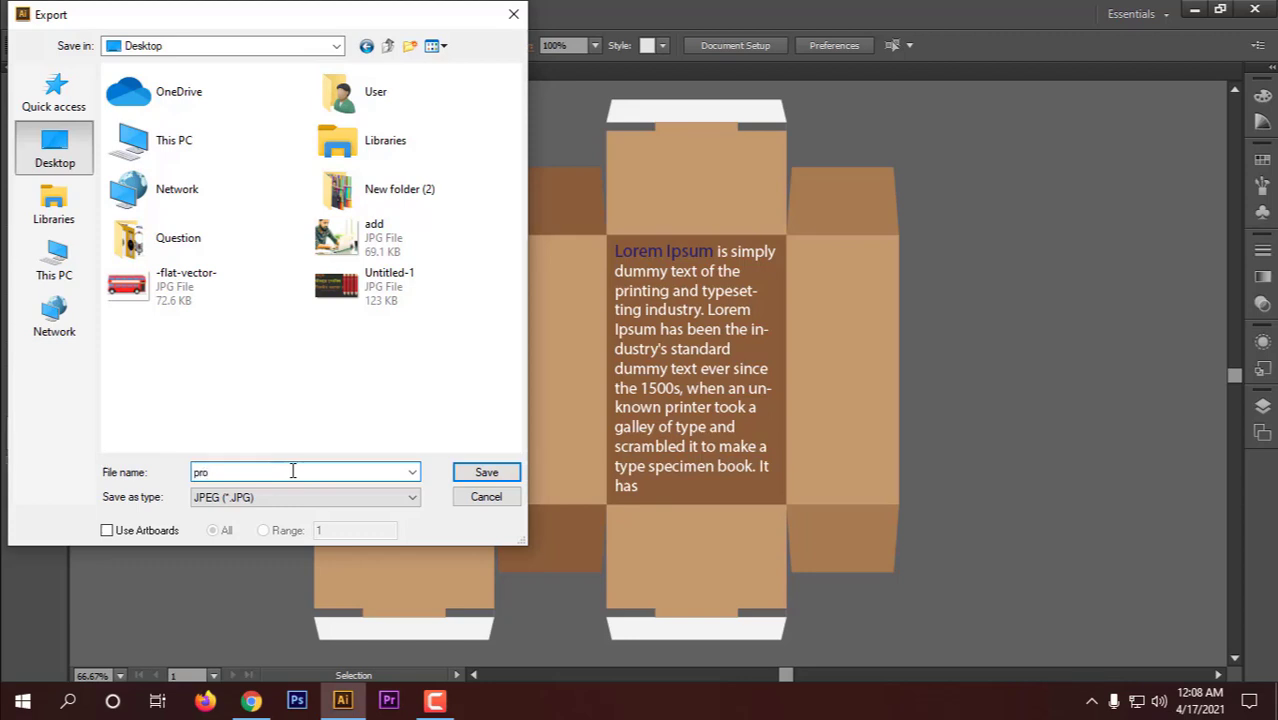
type("duct")
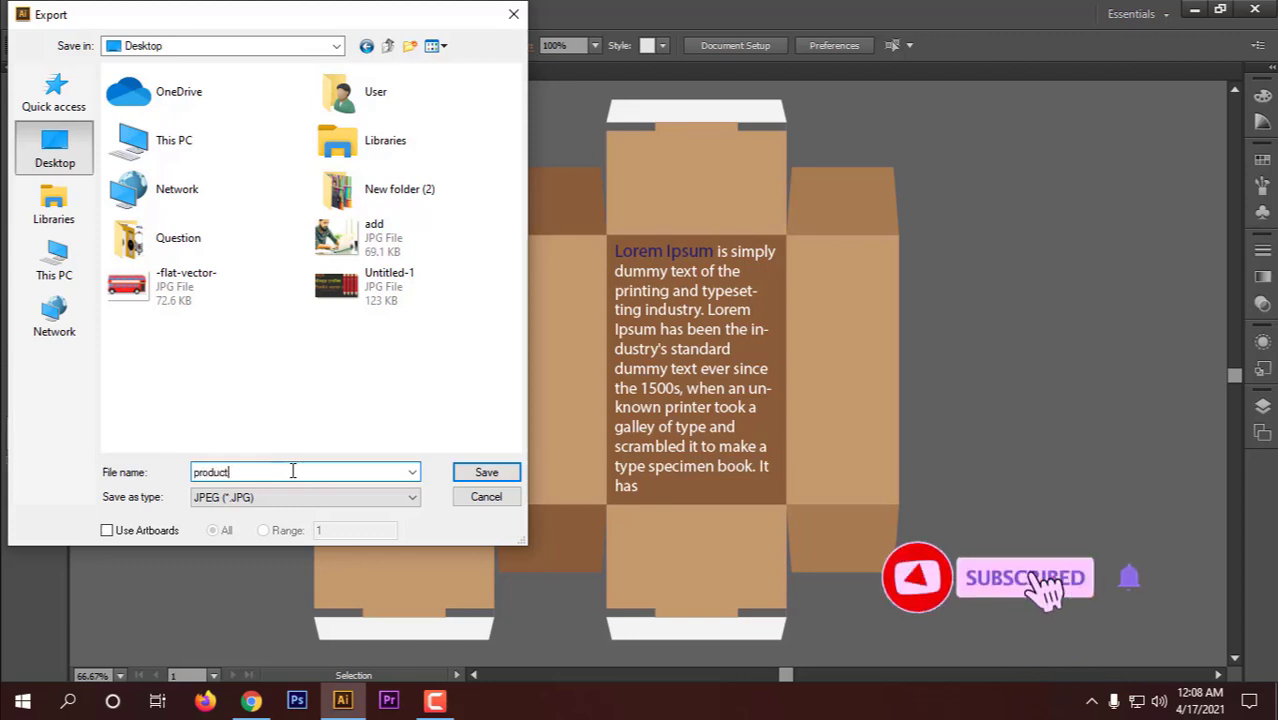
left_click(476, 474)
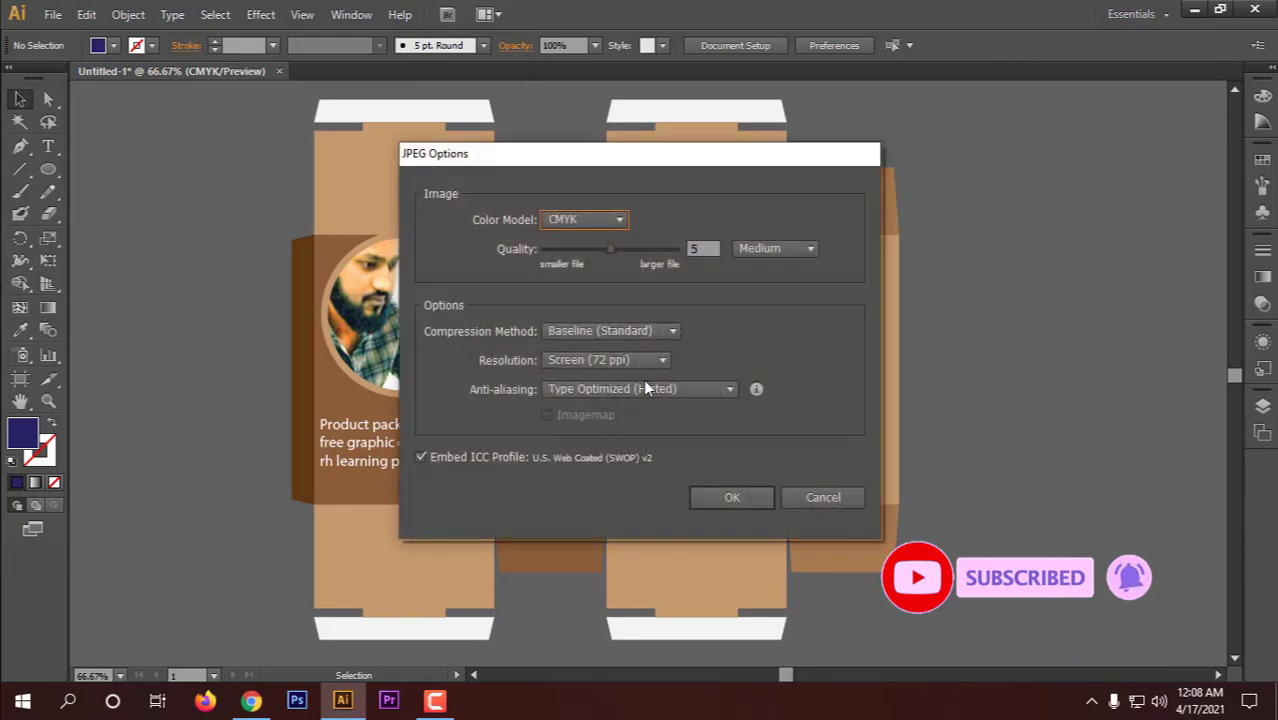
- Set the JPEG colour model to RGB and complete the export
left_click(604, 219)
left_click(585, 240)
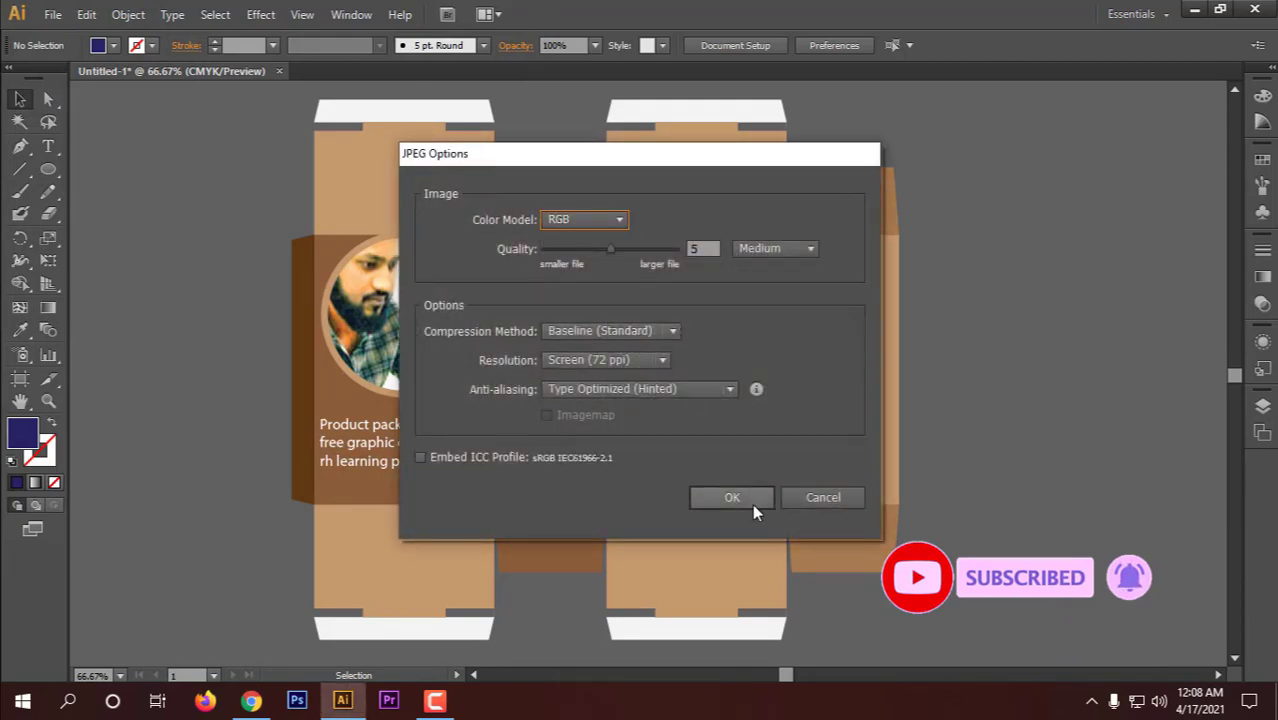
left_click(732, 497)
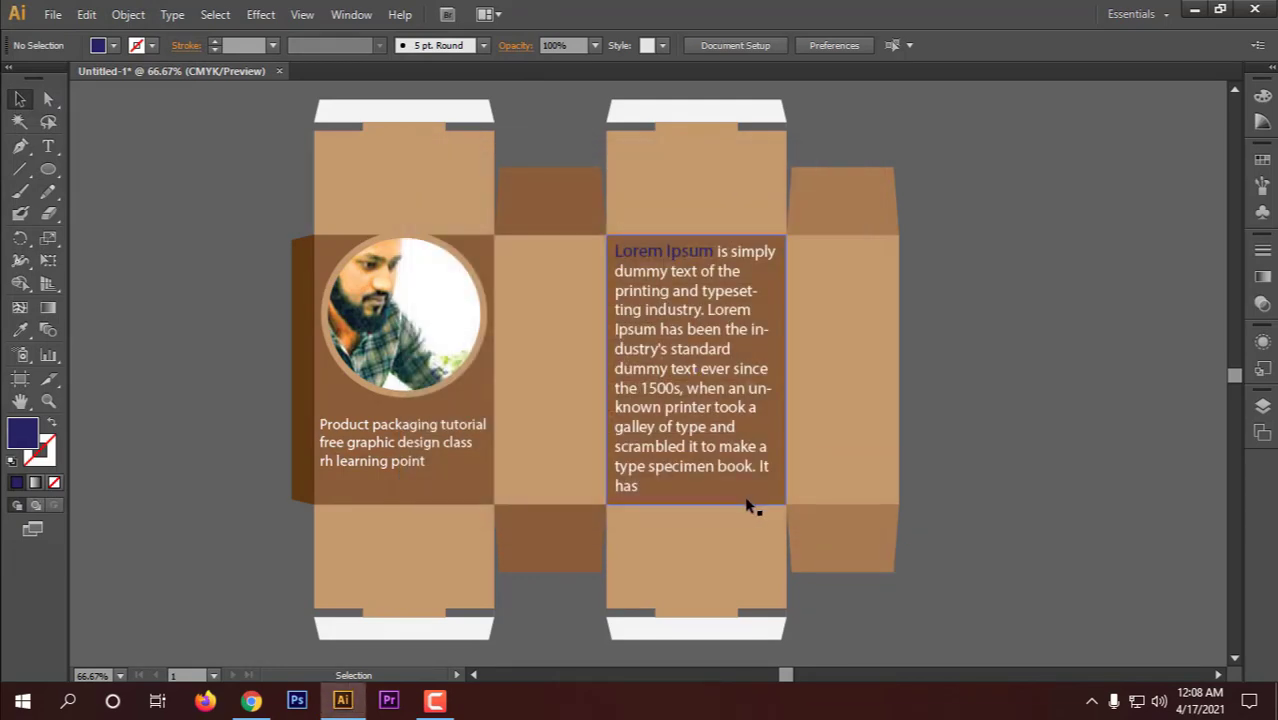